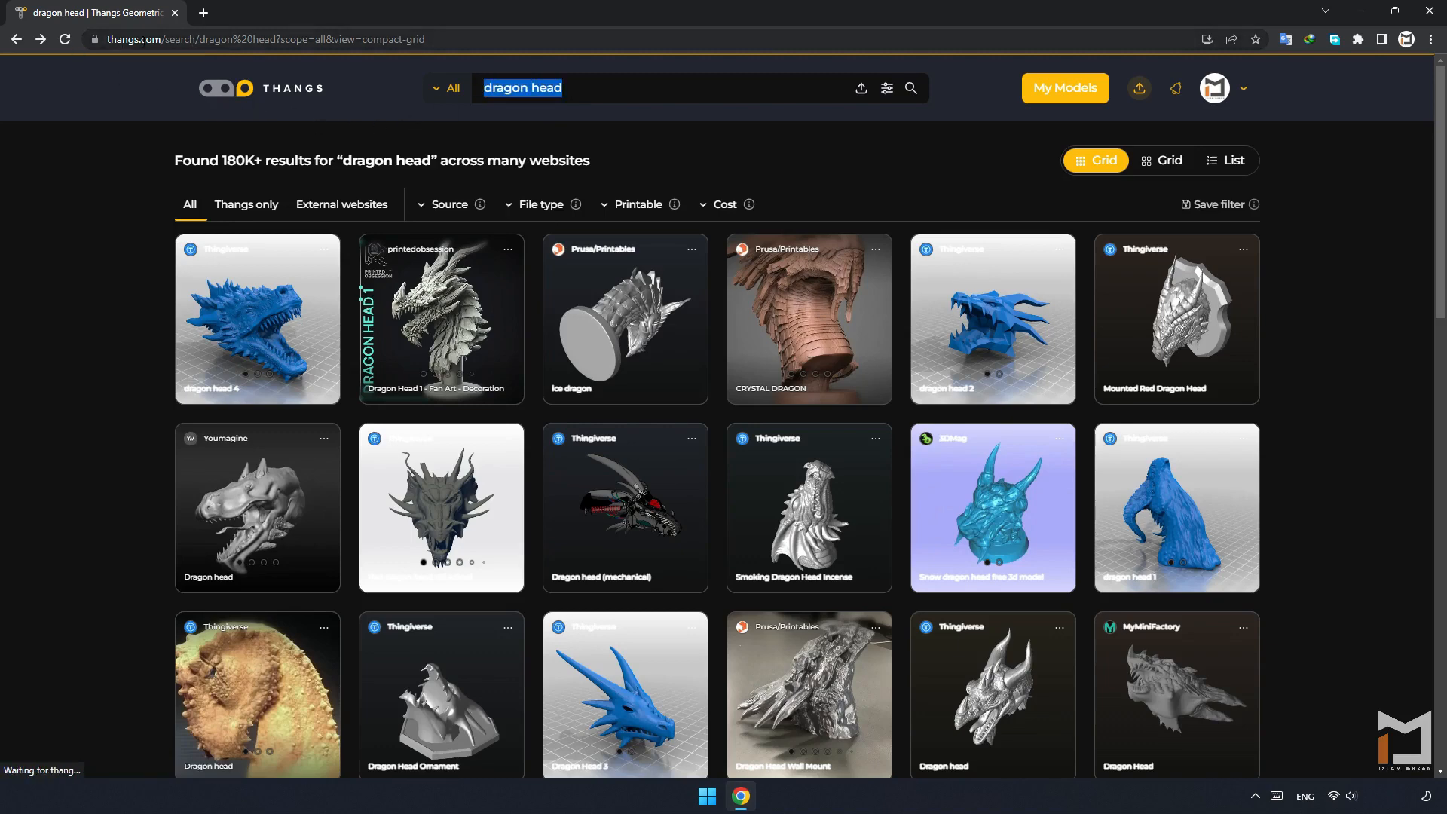
# - Open the Dragon Head 1 - Fan Art - Decoration model and inspect its 3D preview
pyautogui.click(435, 392)
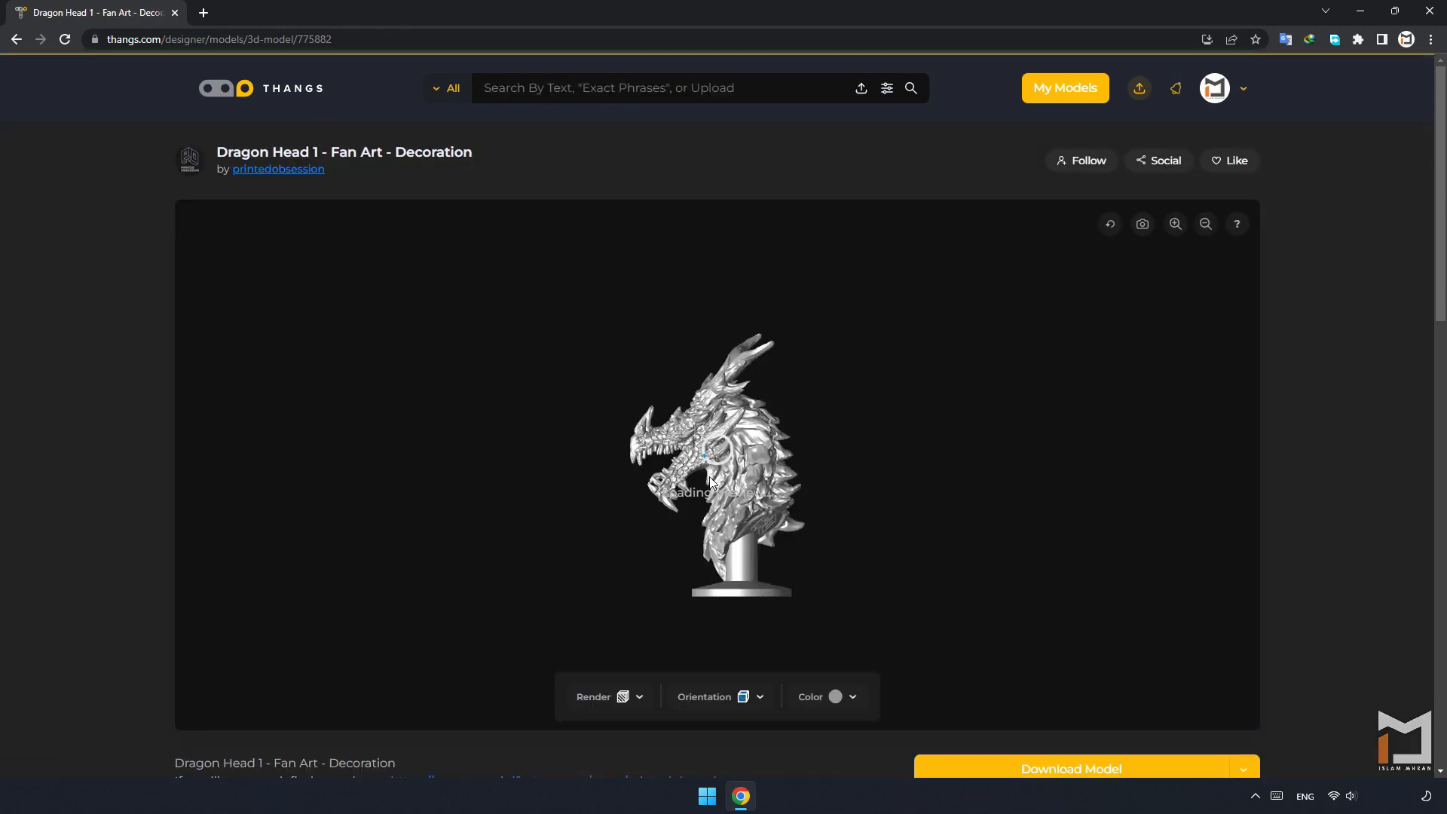
pyautogui.moveTo(719, 493); pyautogui.dragTo(788, 384)
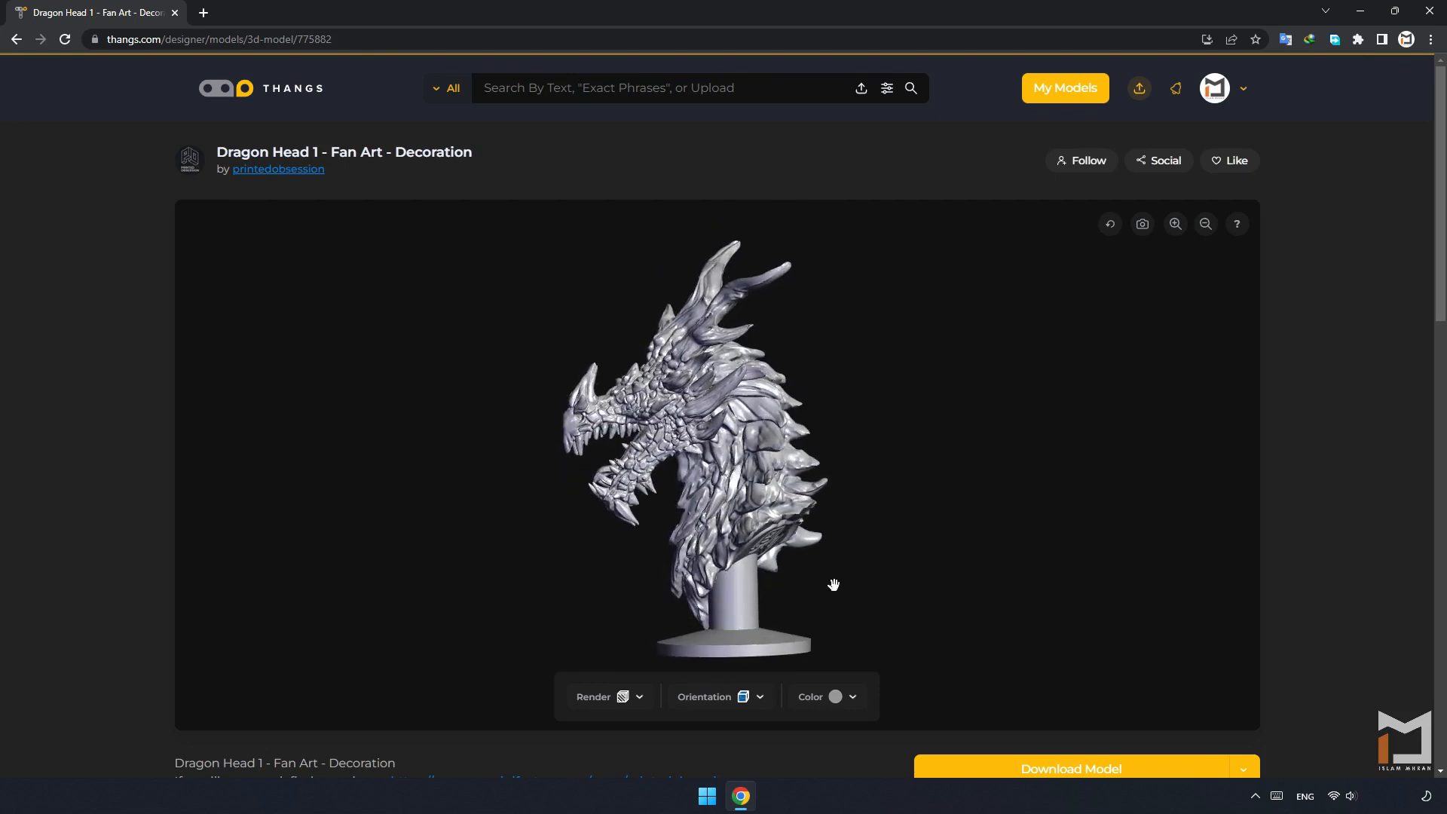
# - Preview the dragon in gold #b18002, grey, blue #1cb2f5 and dark grey, and review the orientation and render options
pyautogui.click(854, 698)
pyautogui.click(844, 642)
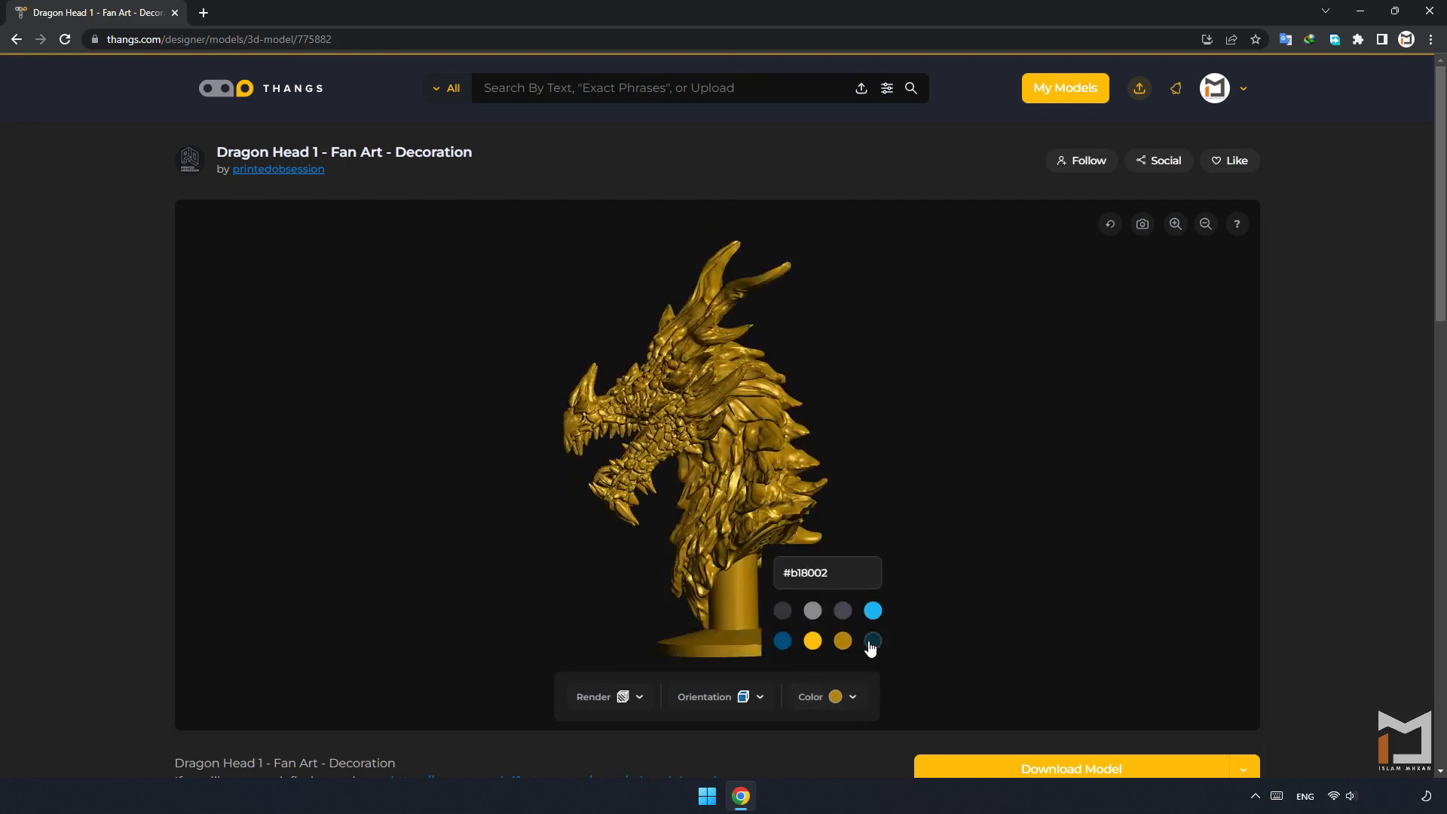
pyautogui.click(844, 611)
pyautogui.click(871, 612)
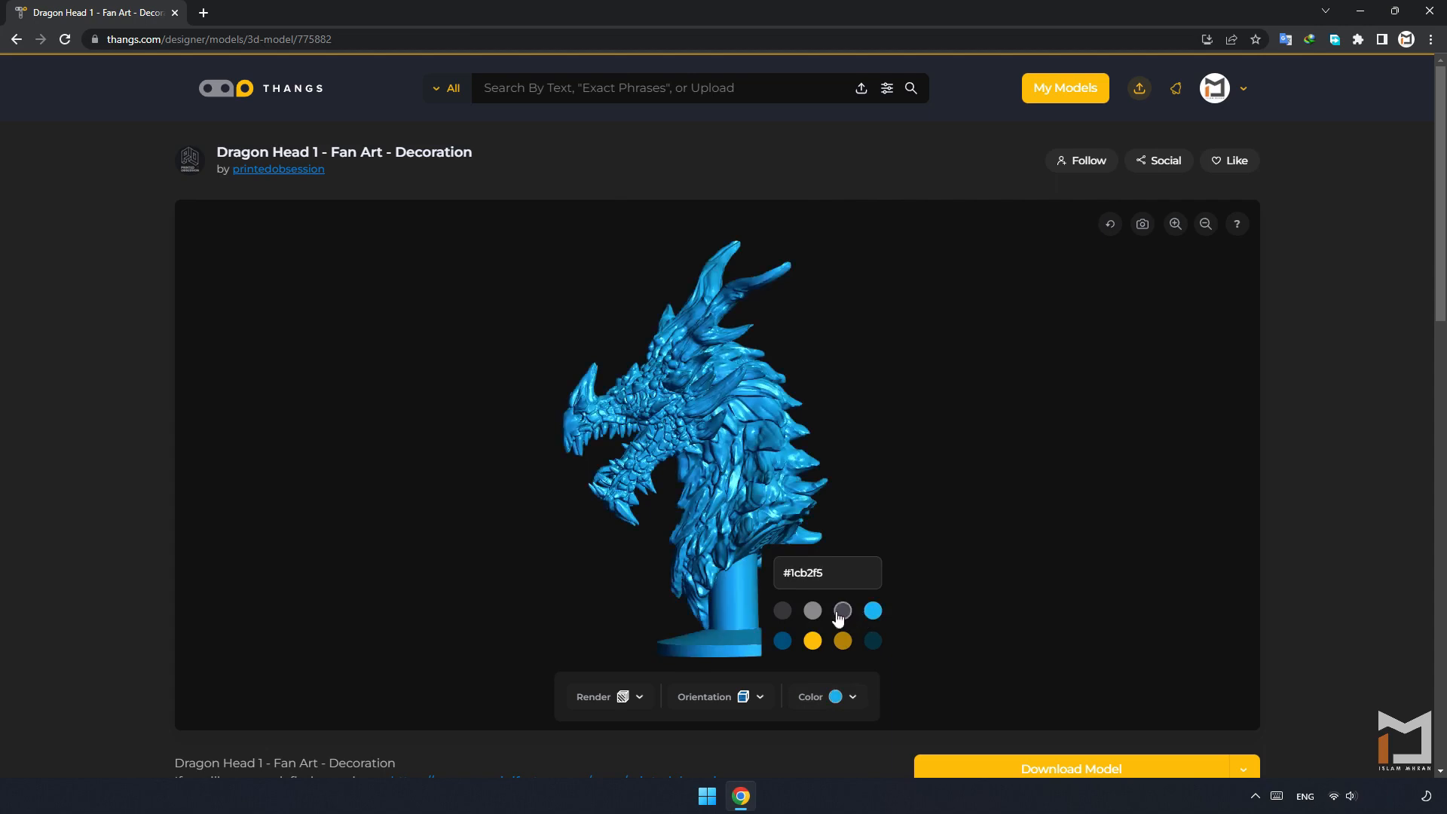
pyautogui.click(784, 609)
pyautogui.click(759, 697)
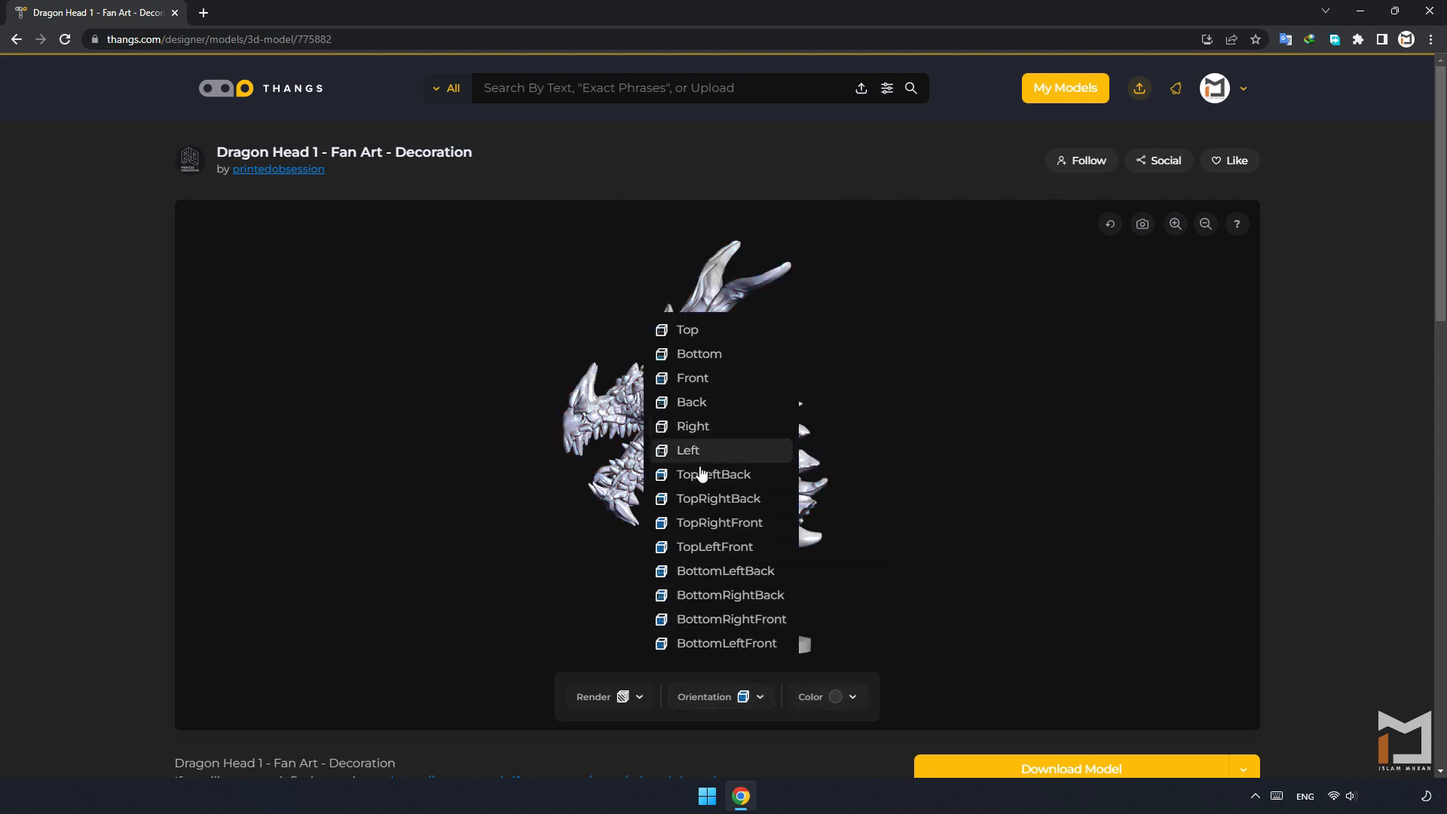
pyautogui.click(644, 700)
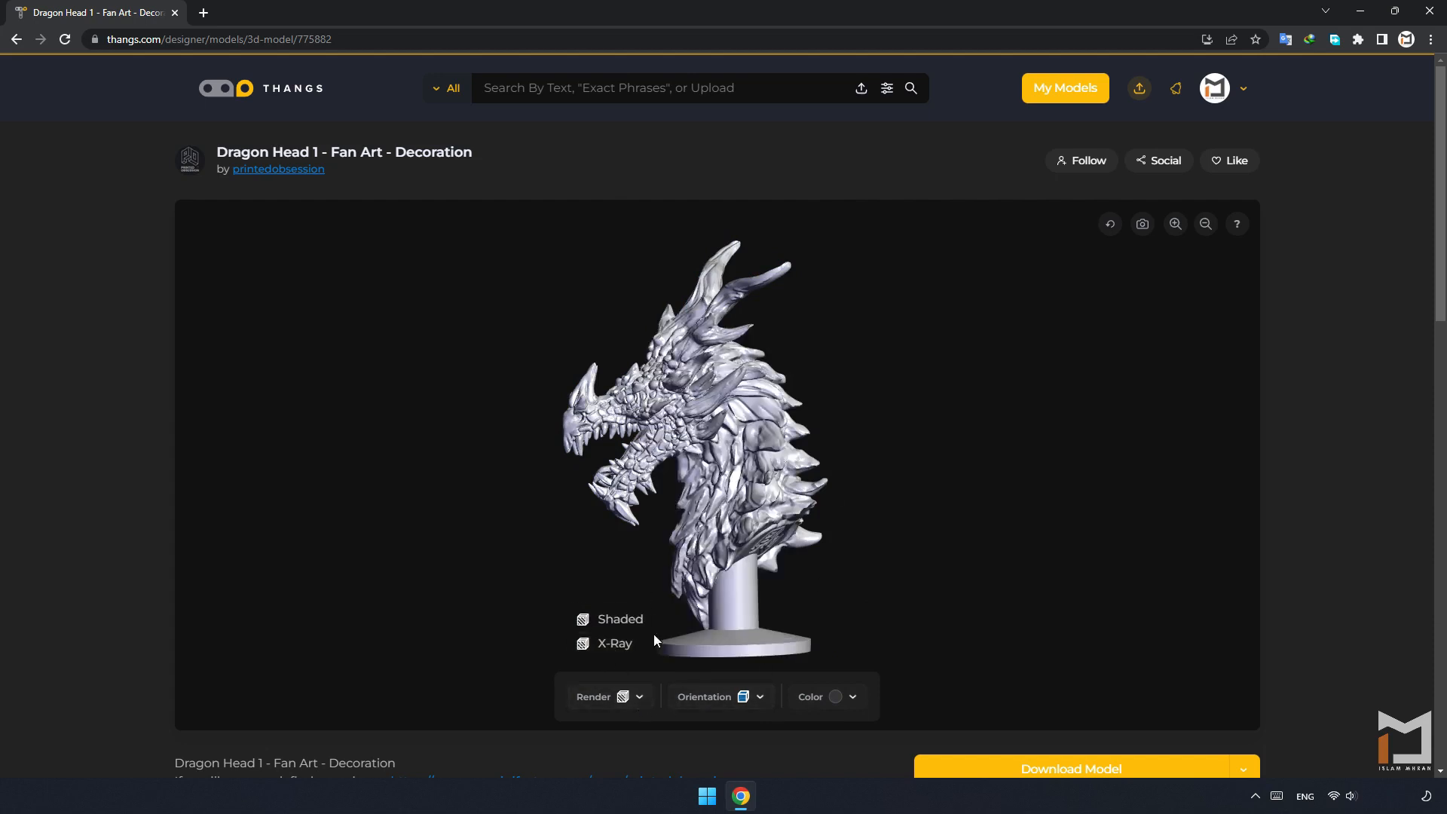
pyautogui.click(1328, 573)
# - Download the dragon model to the Desktop as dragon head 1.stl and minimise the browser
pyautogui.scroll(-1, 1138, 680)
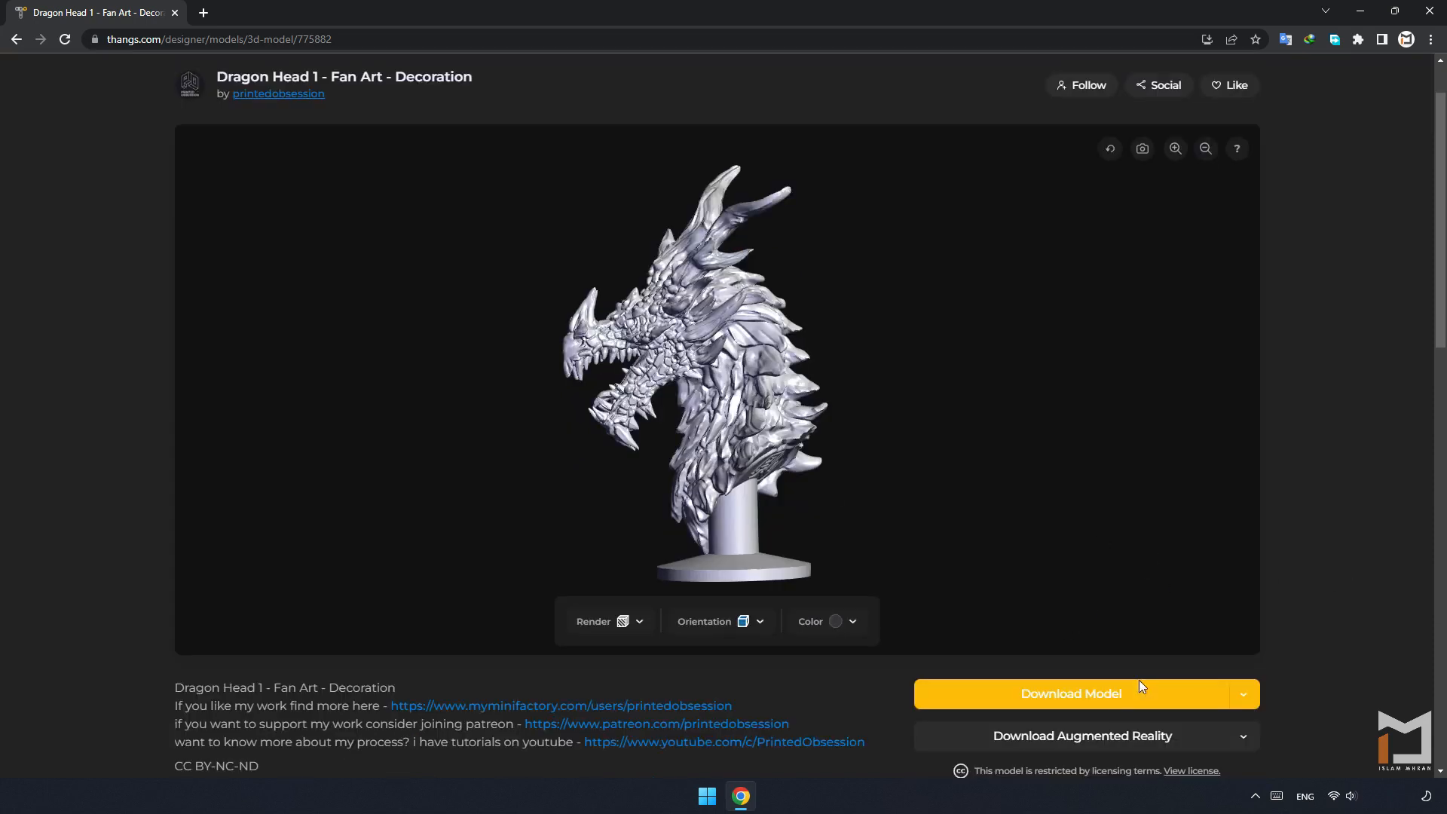
pyautogui.click(1059, 689)
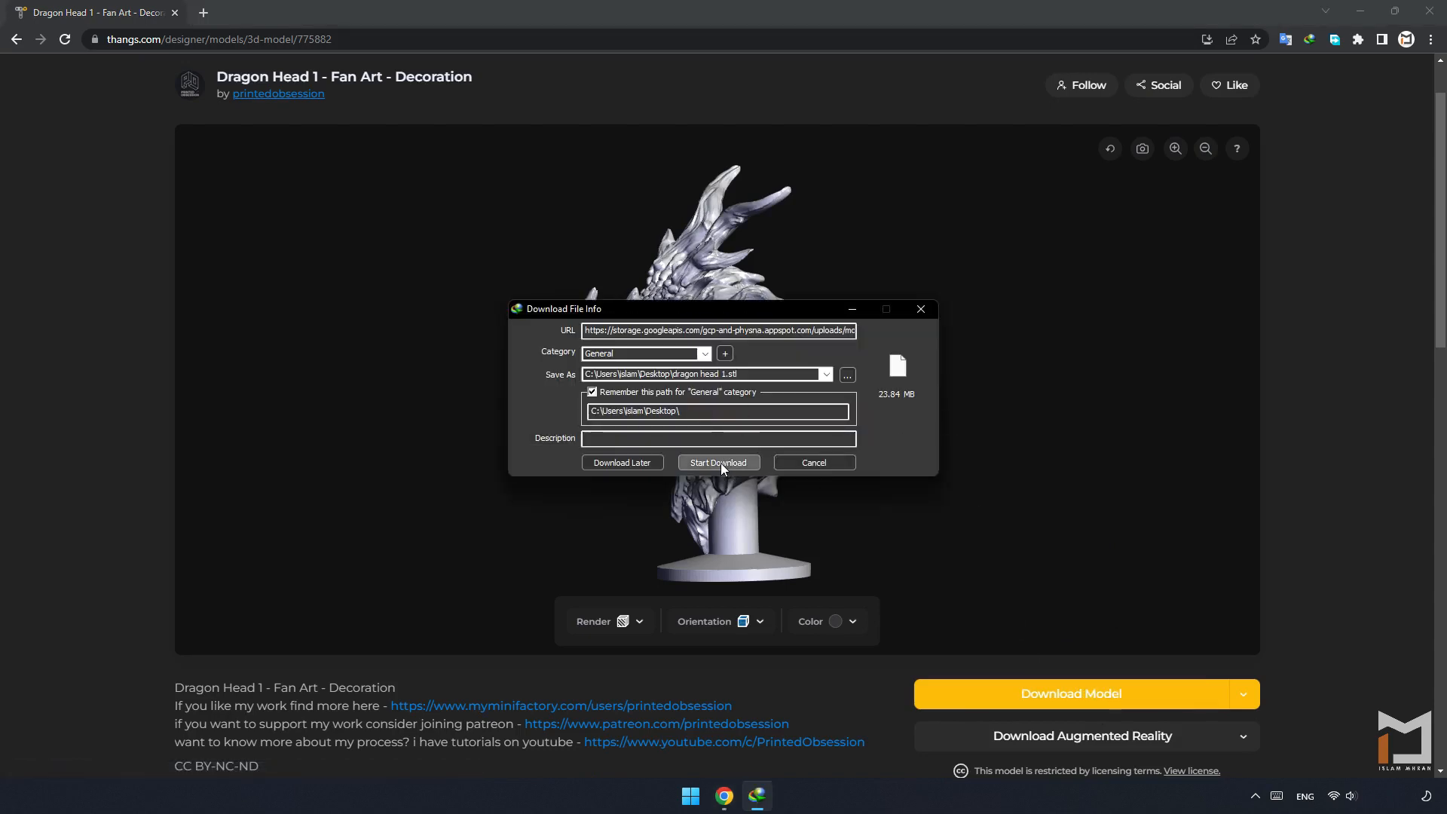
pyautogui.click(720, 463)
pyautogui.click(1361, 16)
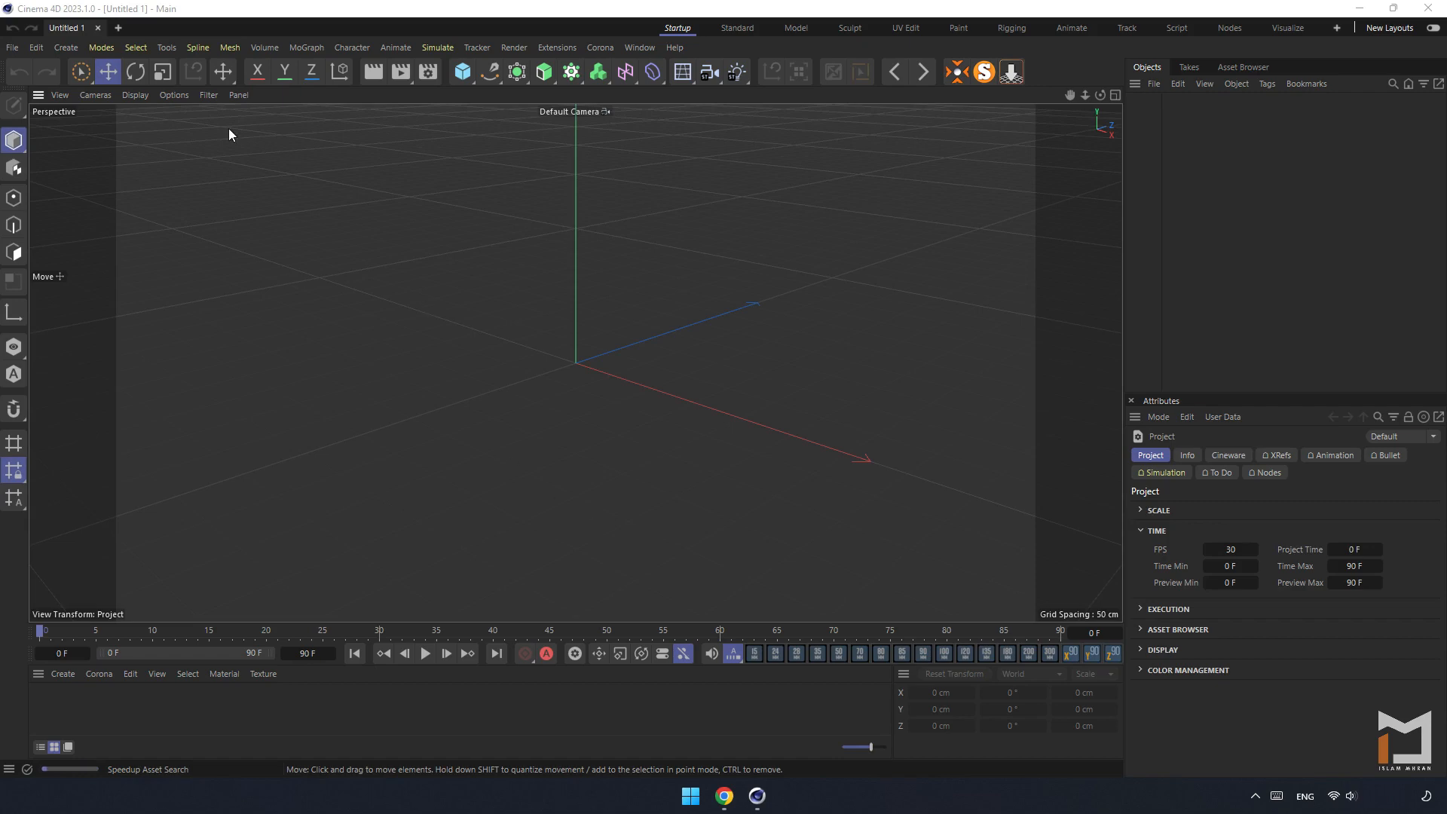
# - Open dragon head 1.stl in Cinema 4D with the Default import preset and a scale of 1 centimetre
pyautogui.click(12, 47)
pyautogui.click(53, 118)
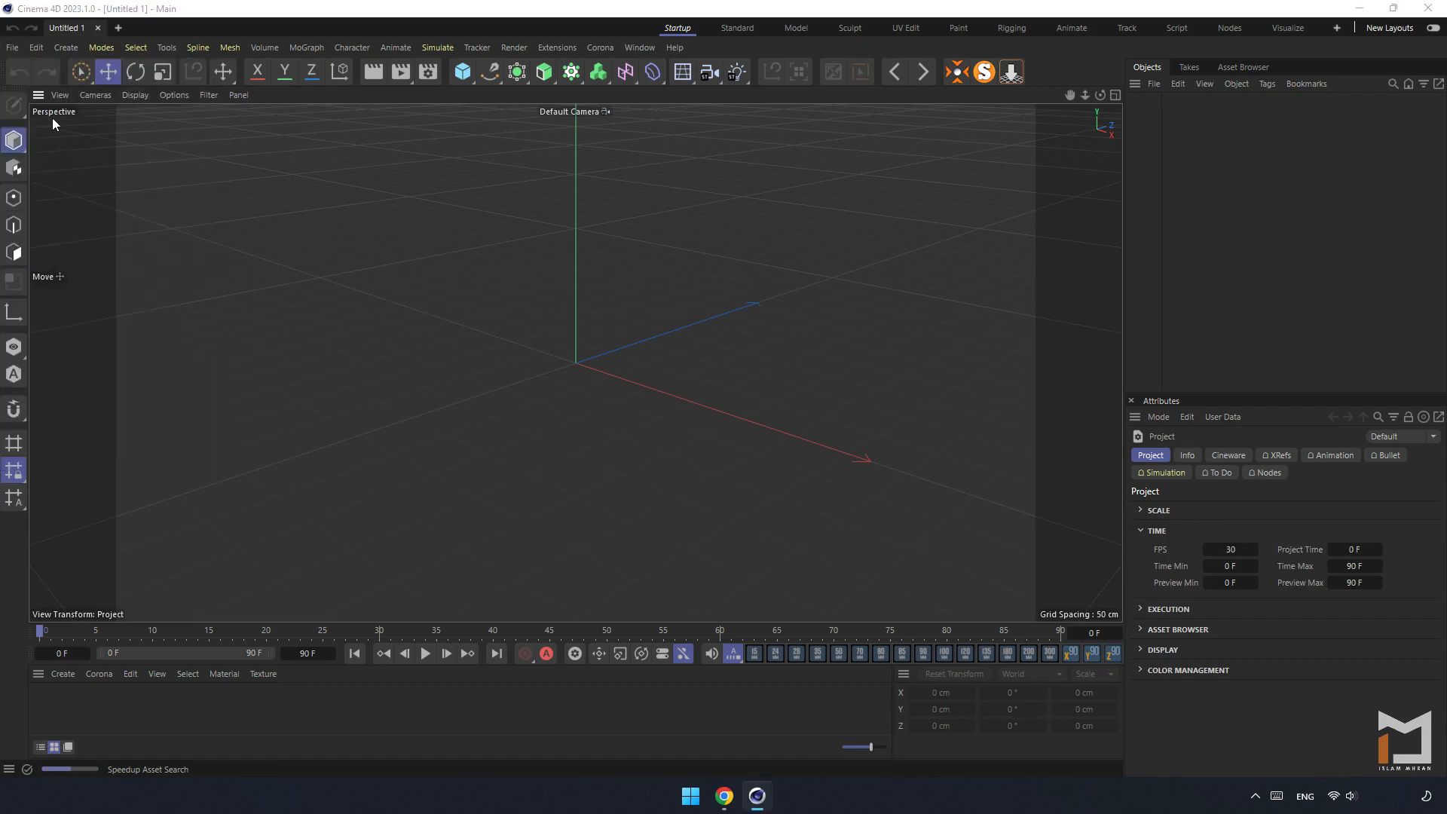
pyautogui.doubleClick(176, 217)
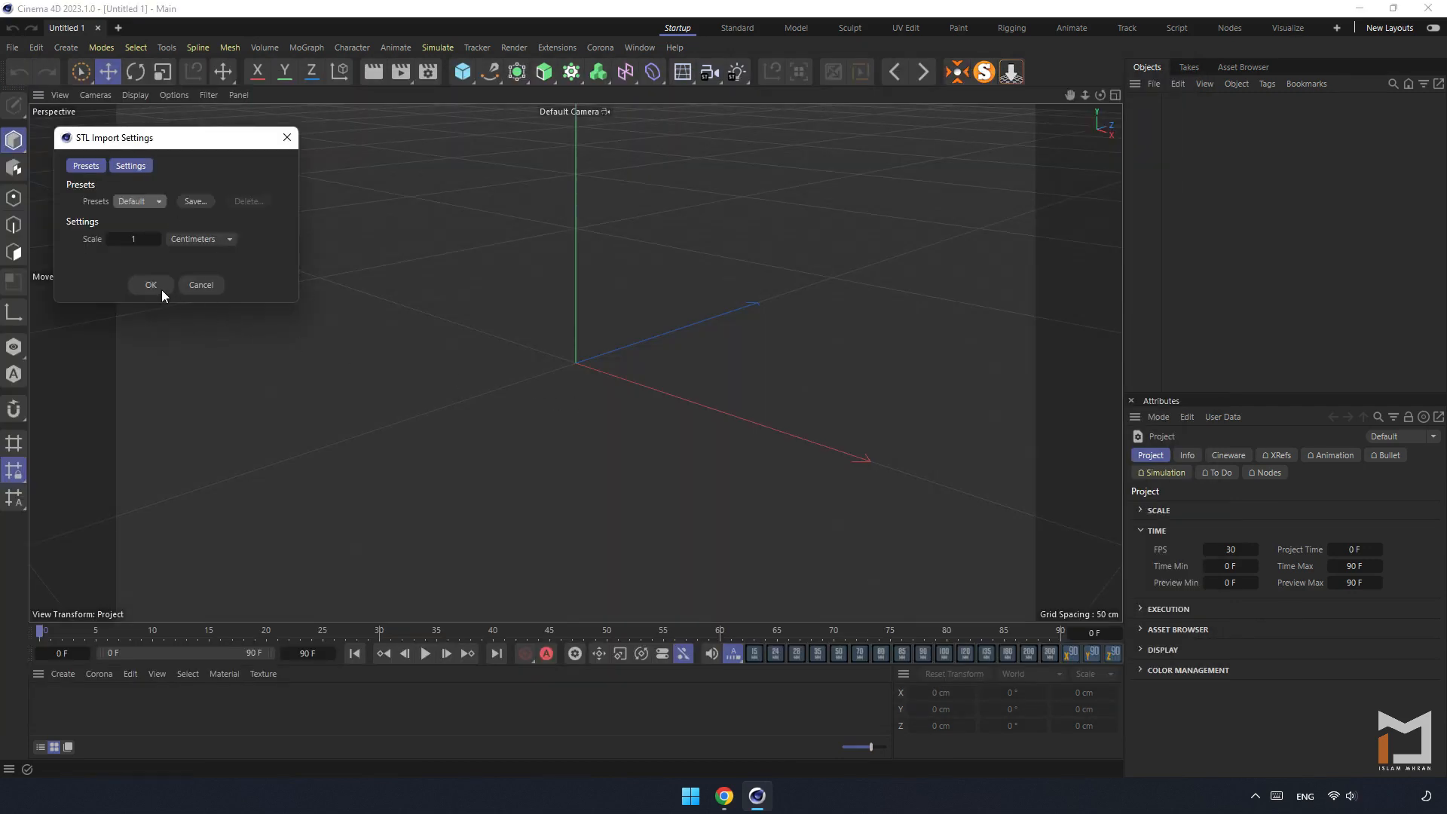
pyautogui.click(153, 286)
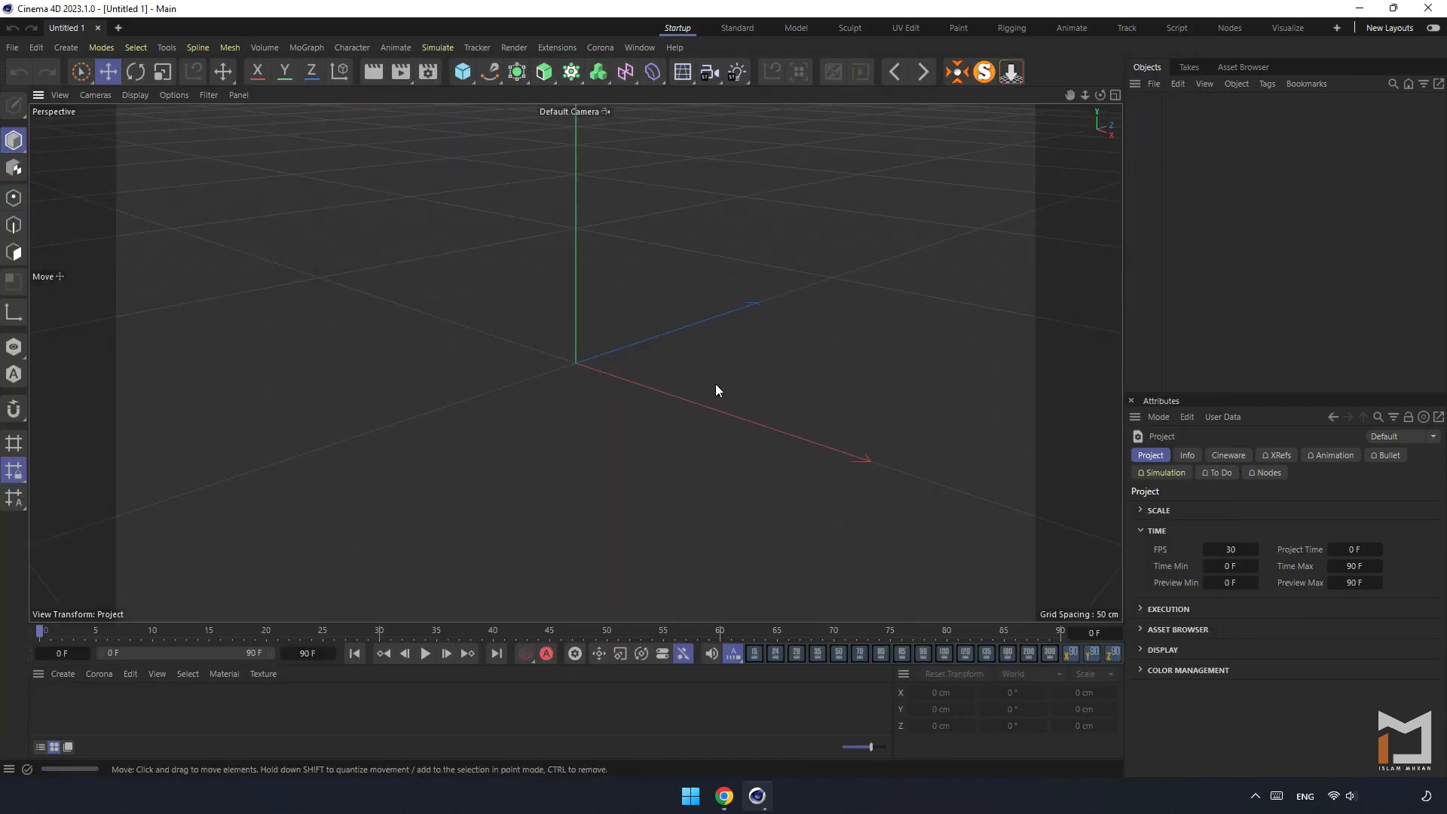
# - Centre the dragon head's axis on its geometry and reset its transform to place it at the world origin
pyautogui.moveTo(1100, 95); pyautogui.dragTo(1202, 54)
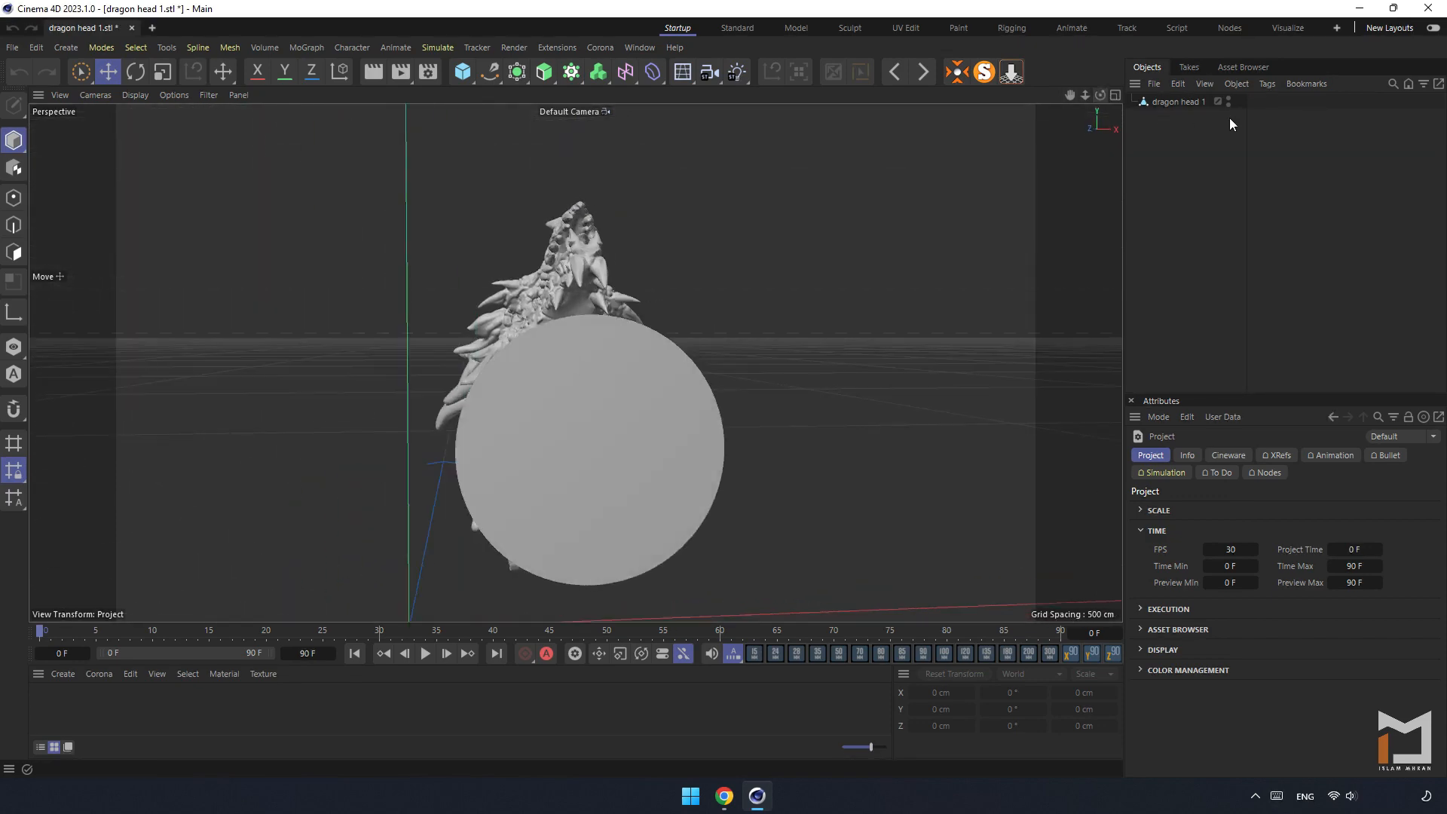
pyautogui.click(1179, 104)
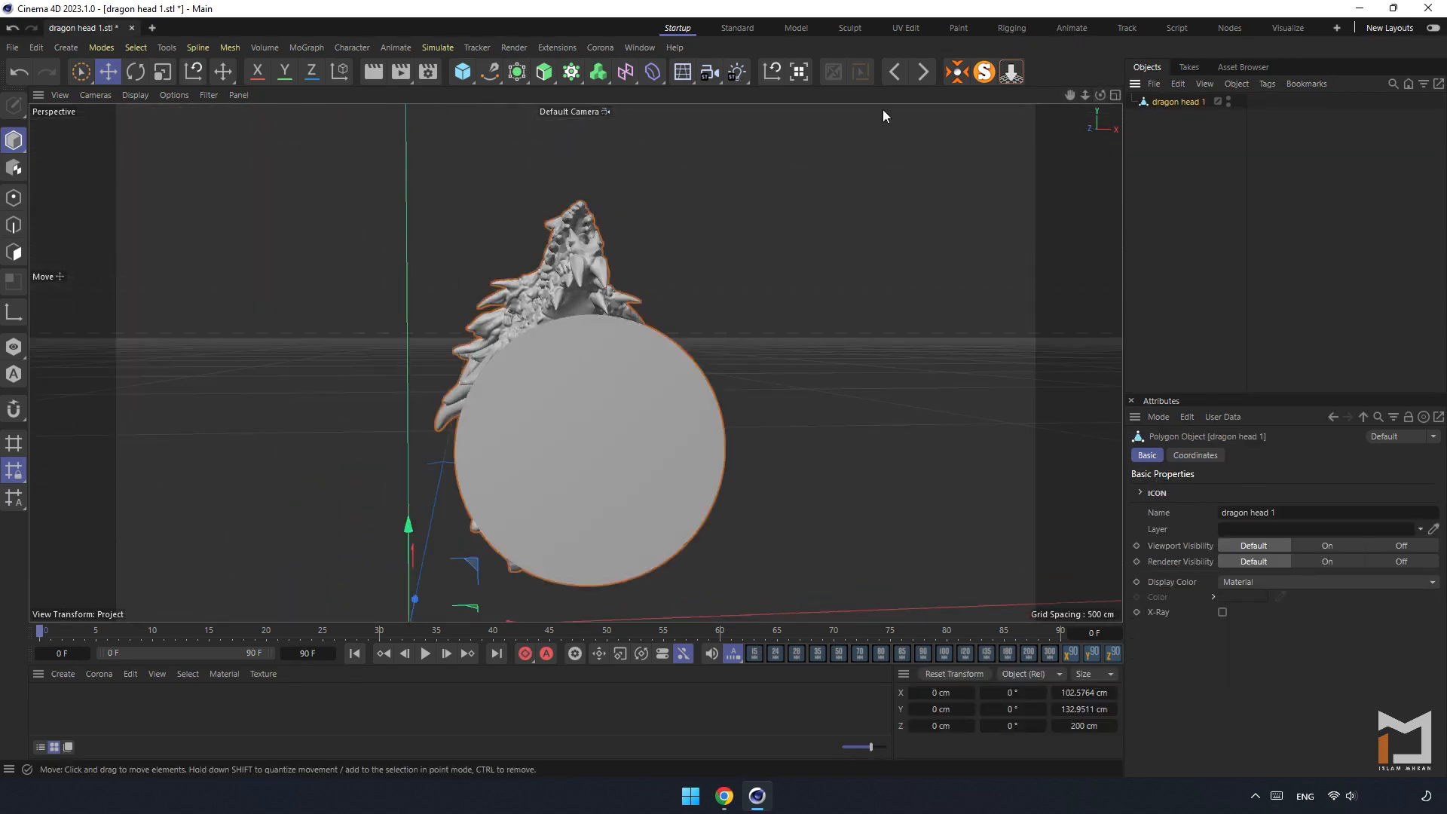
pyautogui.moveTo(1084, 94); pyautogui.dragTo(1010, 109)
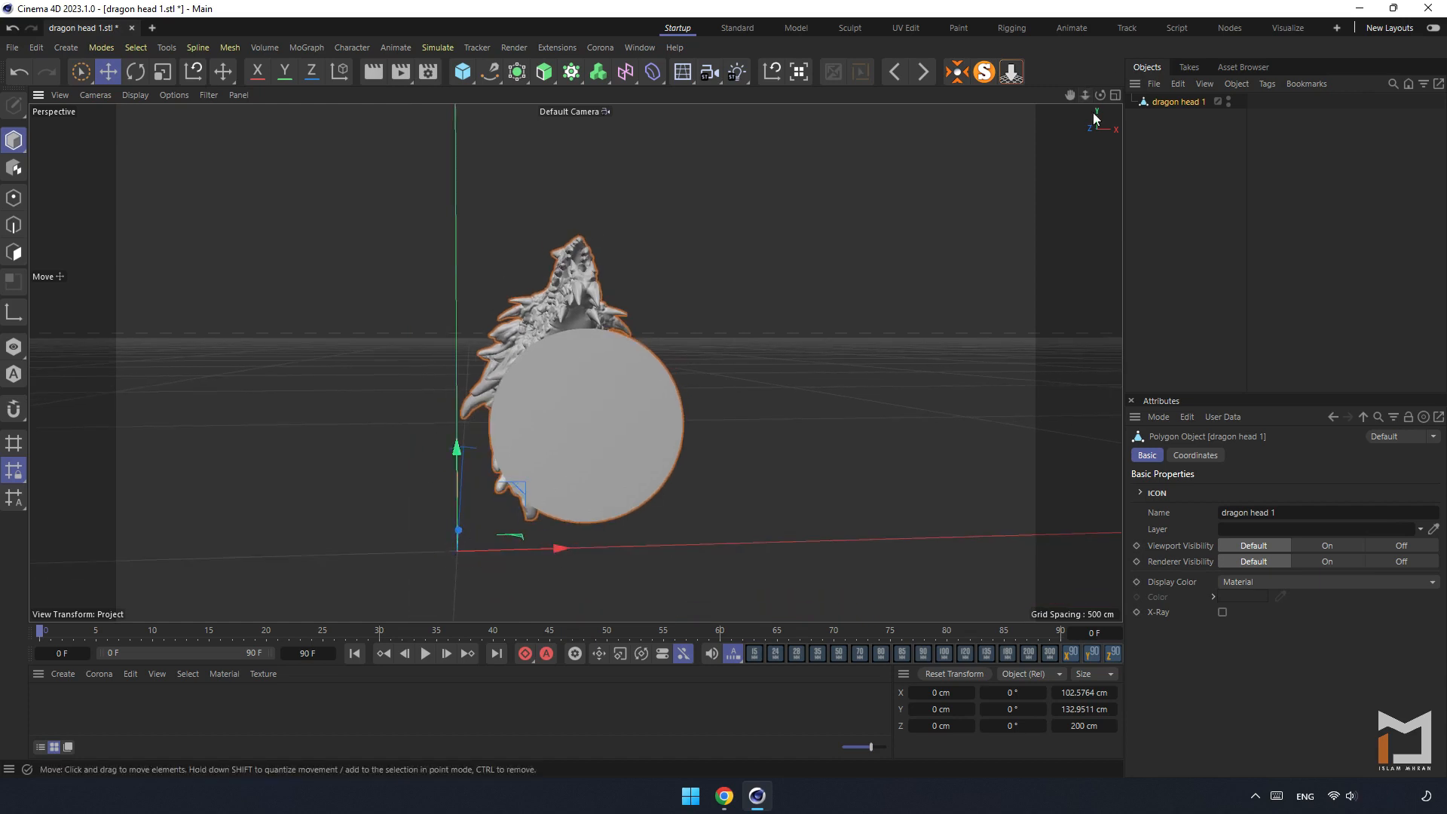
pyautogui.moveTo(1100, 94); pyautogui.dragTo(1014, 117)
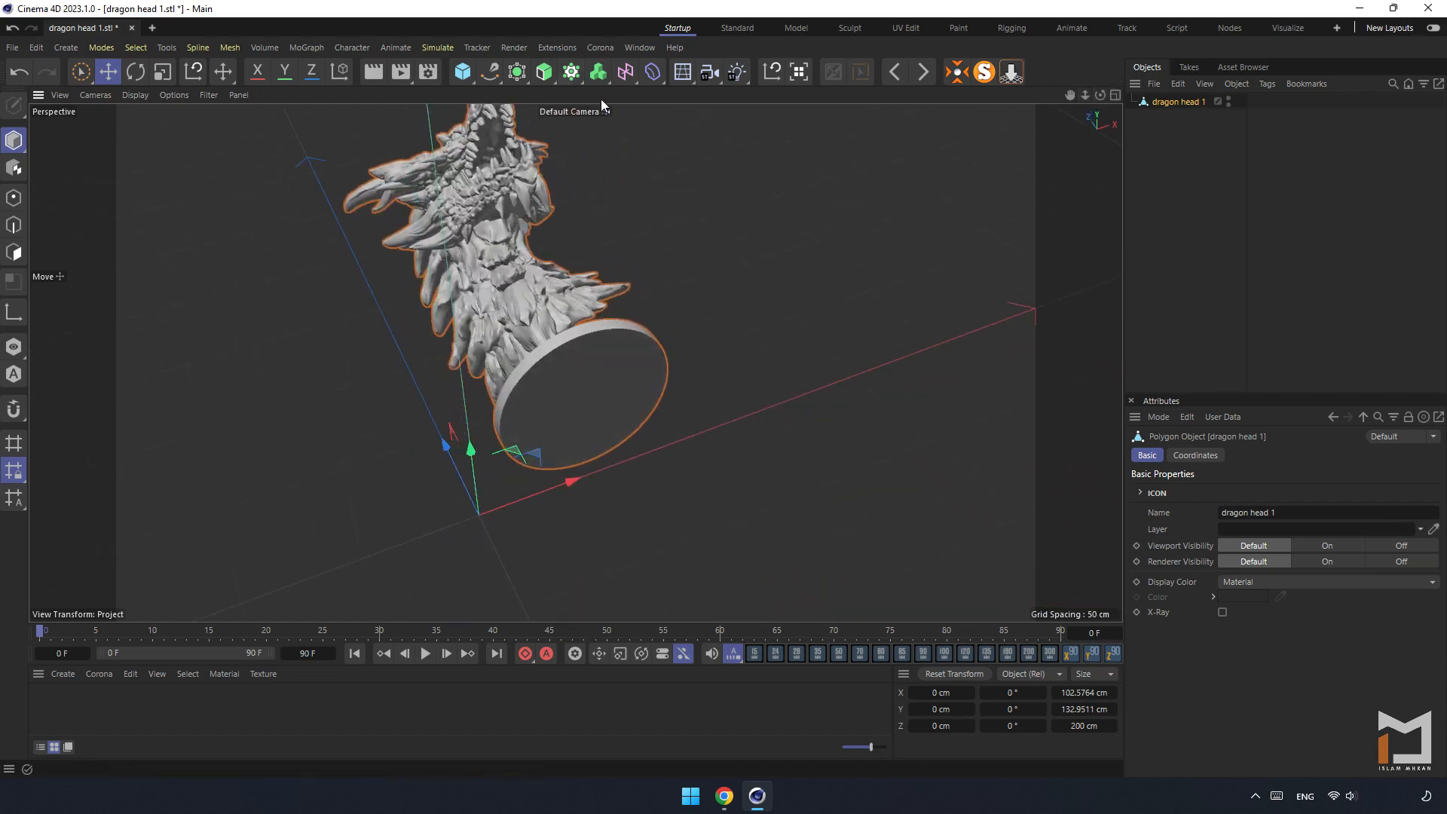
pyautogui.click(960, 75)
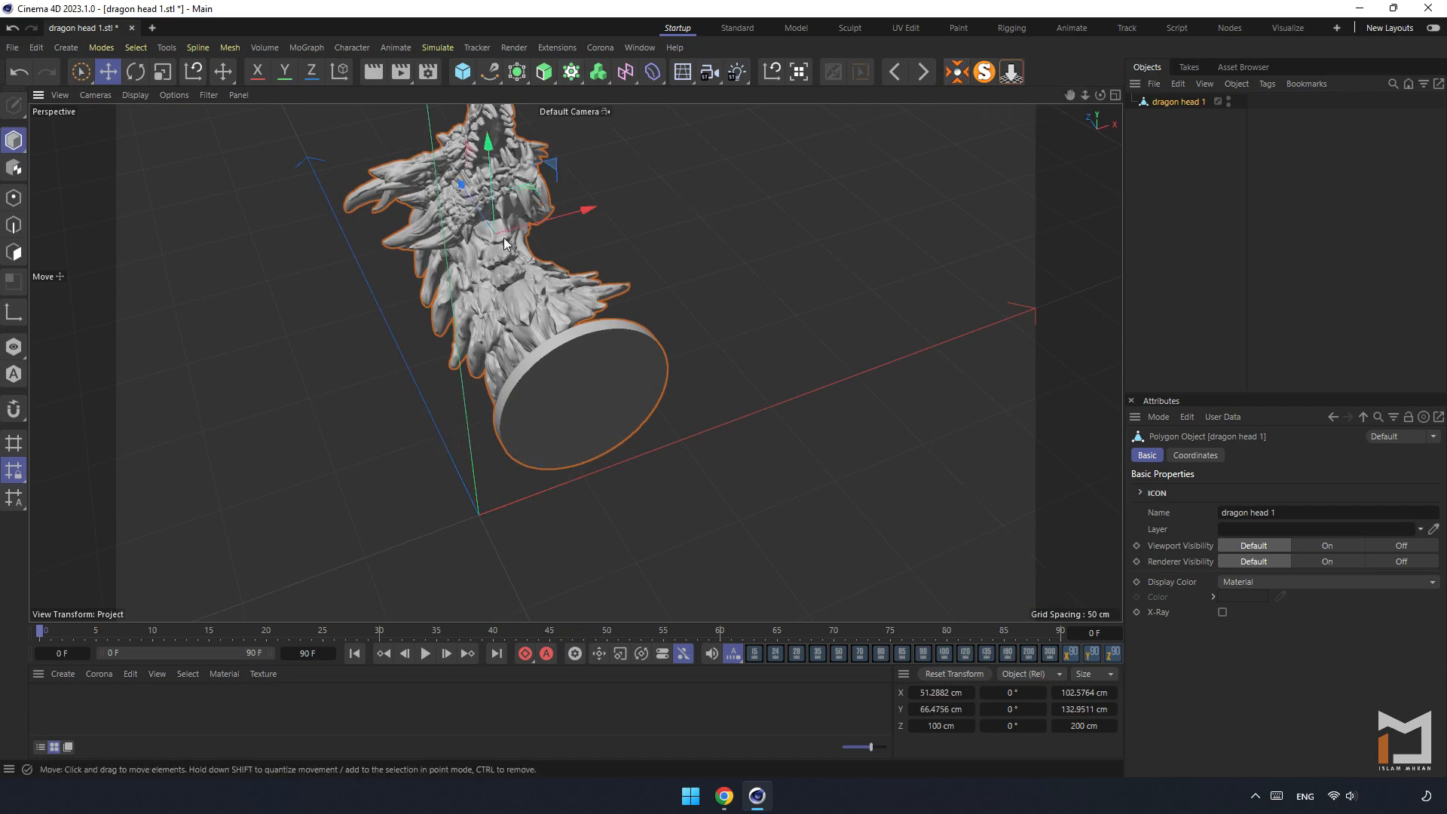
pyautogui.moveTo(1100, 95)
pyautogui.mouseDown()
pyautogui.moveTo(1029, 100)
pyautogui.moveTo(1085, 140)
pyautogui.moveTo(1100, 105)
pyautogui.mouseUp()
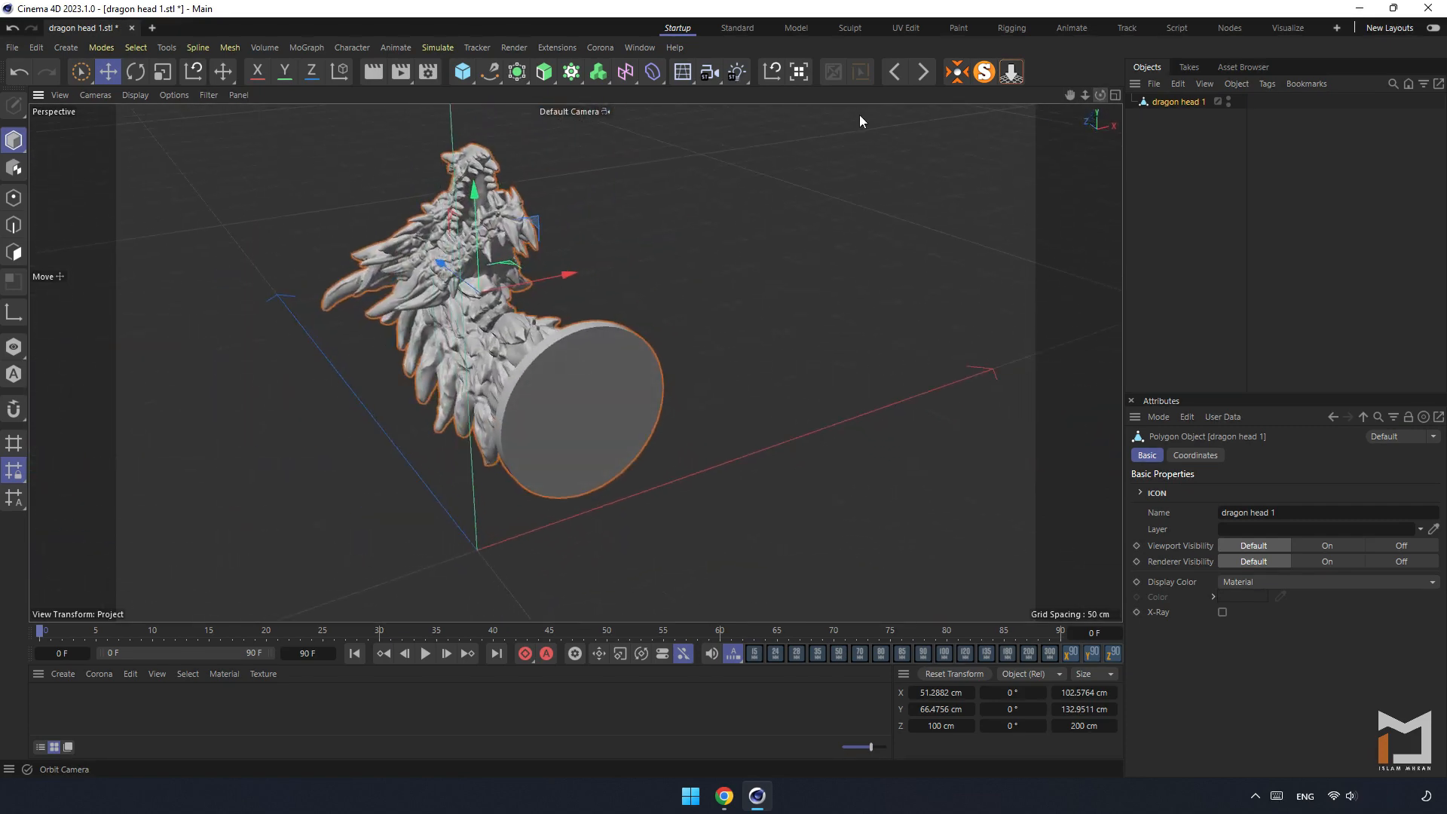
pyautogui.click(772, 75)
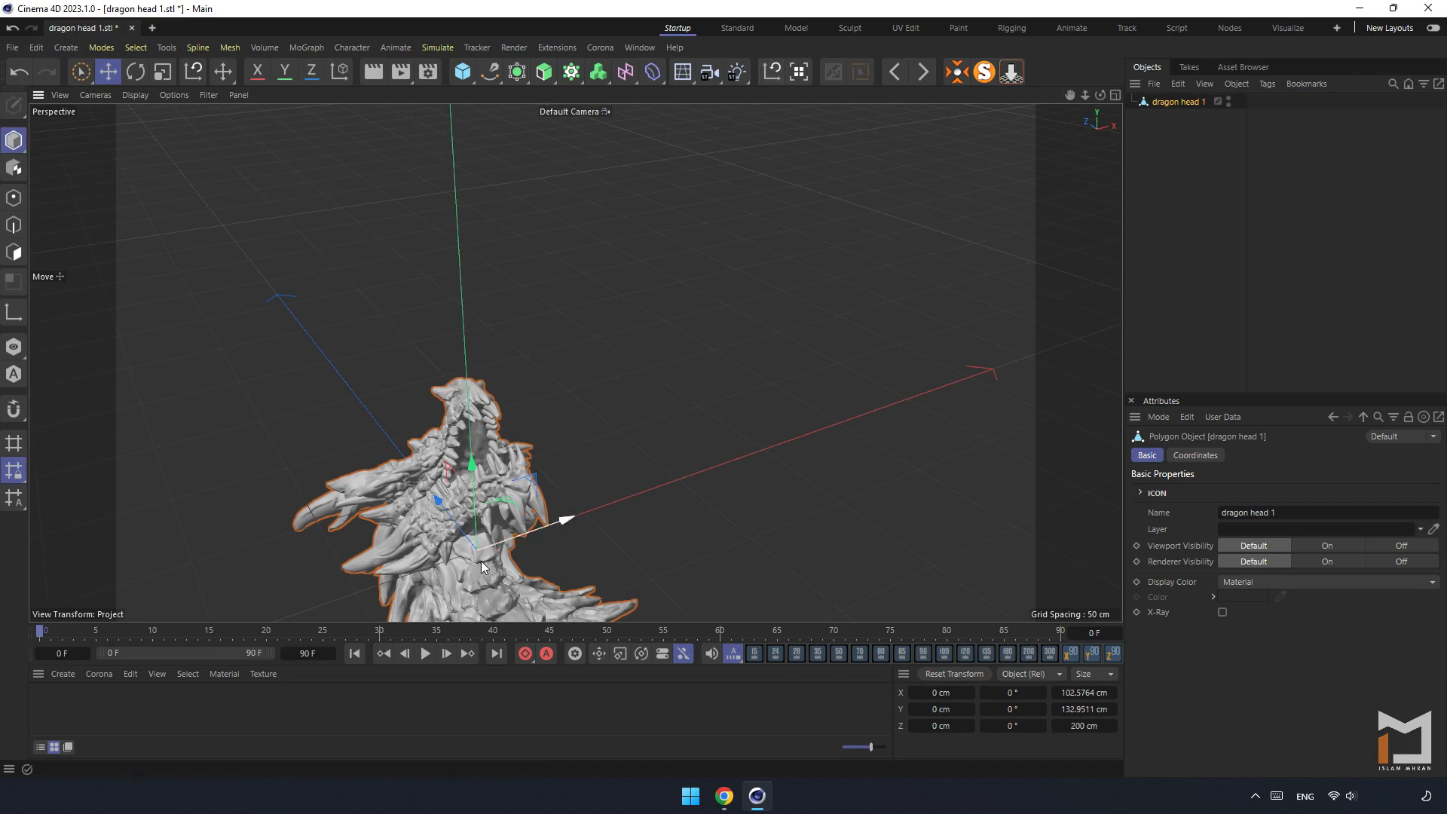
# - Stand the dragon head upright with a 90° pitch rotation and drop its lowest point to the floor
pyautogui.click(1093, 653)
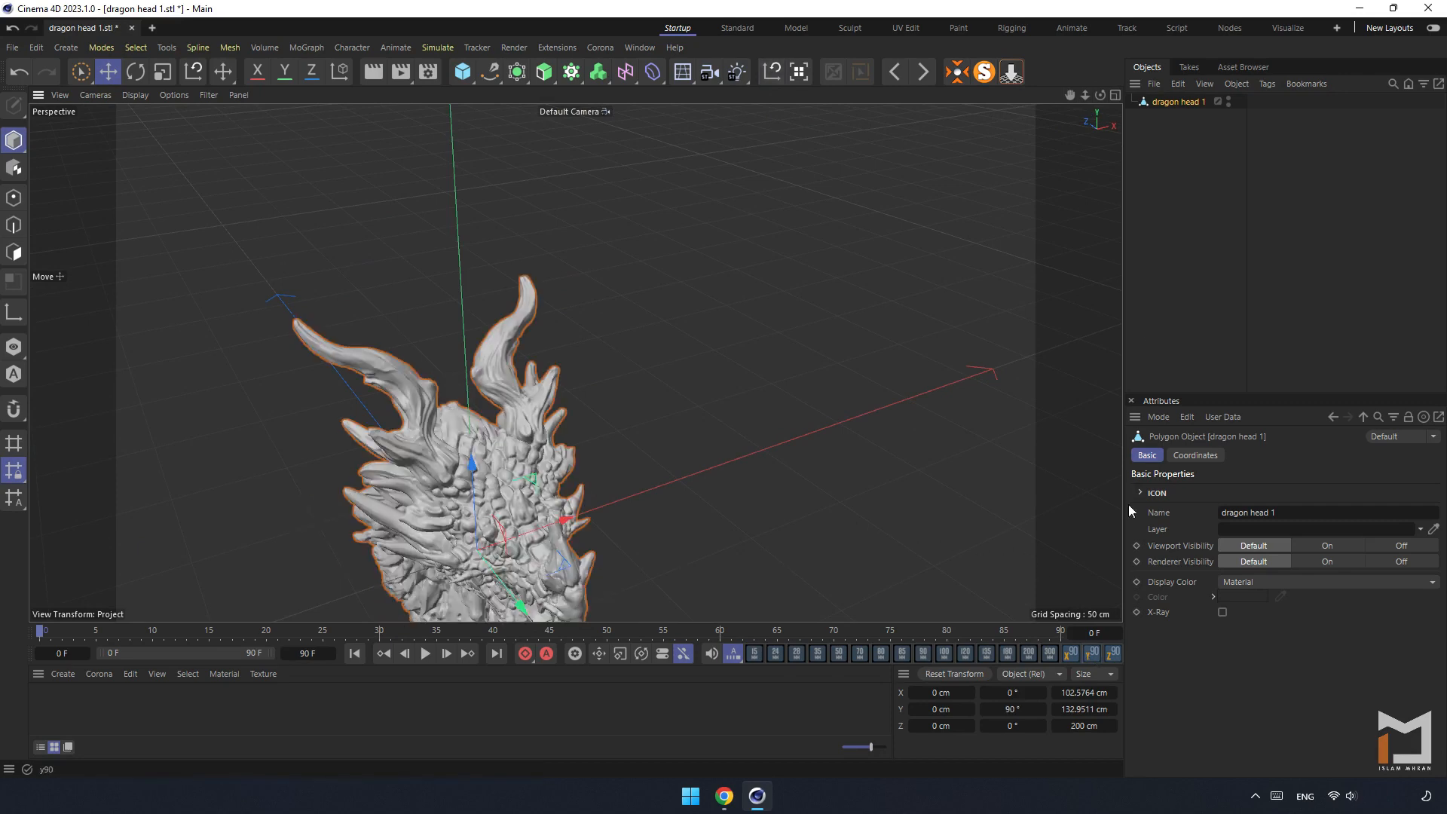
pyautogui.click(1010, 73)
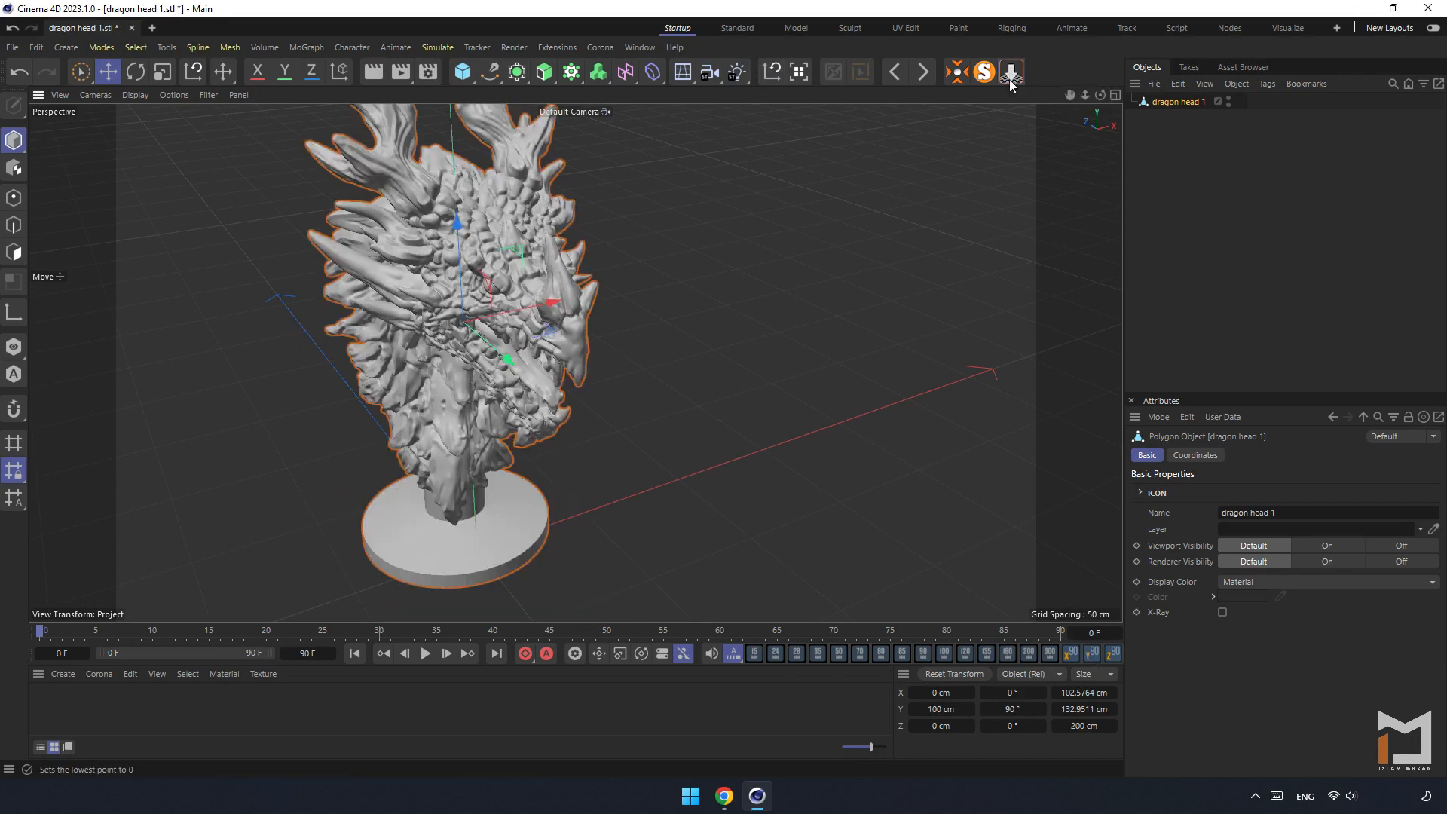
# - Rotate the dragon head about its vertical axis to about -54.8° so its face turns sideways
pyautogui.moveTo(1100, 95)
pyautogui.mouseDown()
pyautogui.moveTo(1025, 73)
pyautogui.moveTo(1066, 99)
pyautogui.moveTo(1073, 62)
pyautogui.moveTo(1115, 89)
pyautogui.mouseUp()
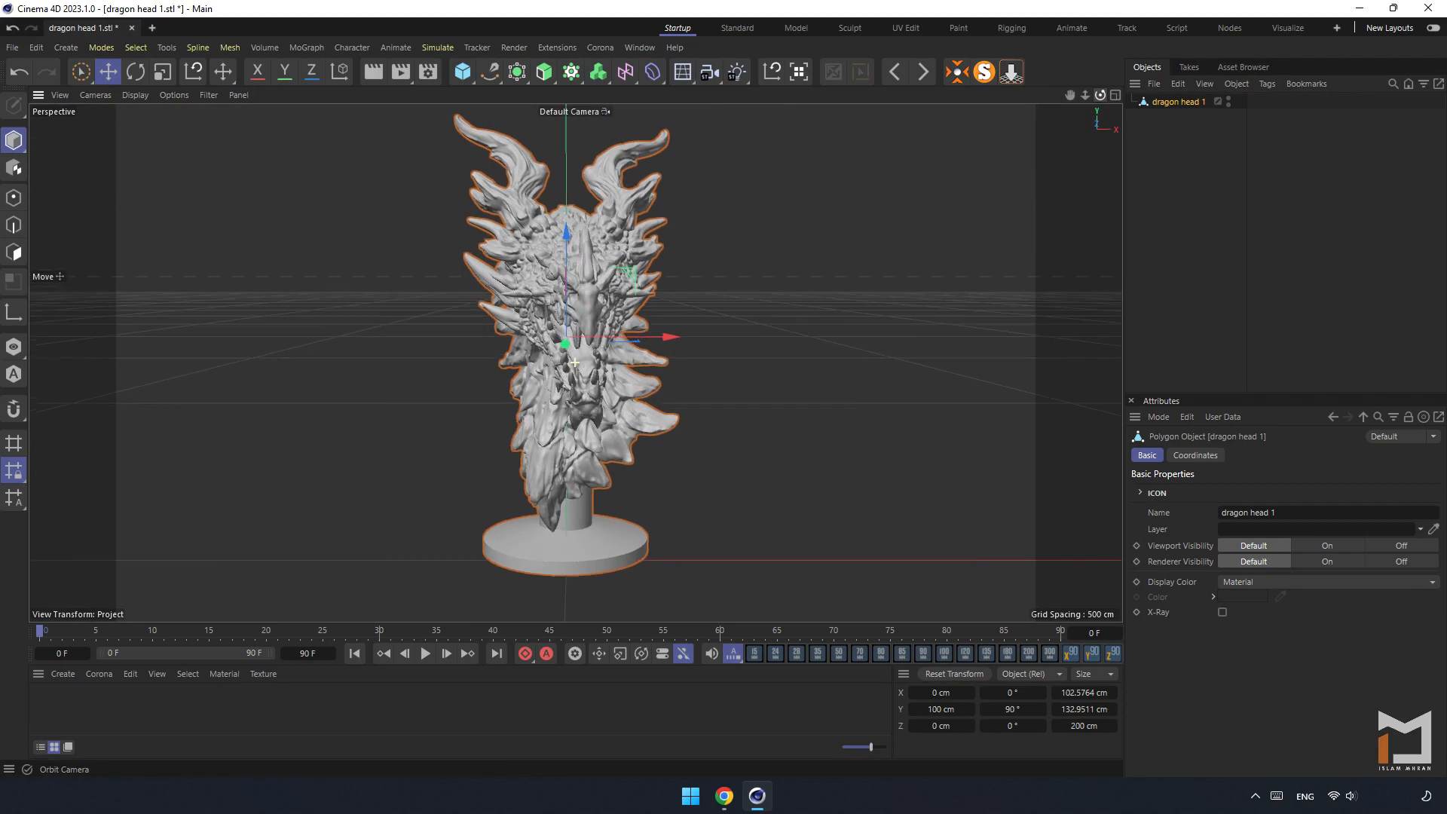
pyautogui.click(136, 71)
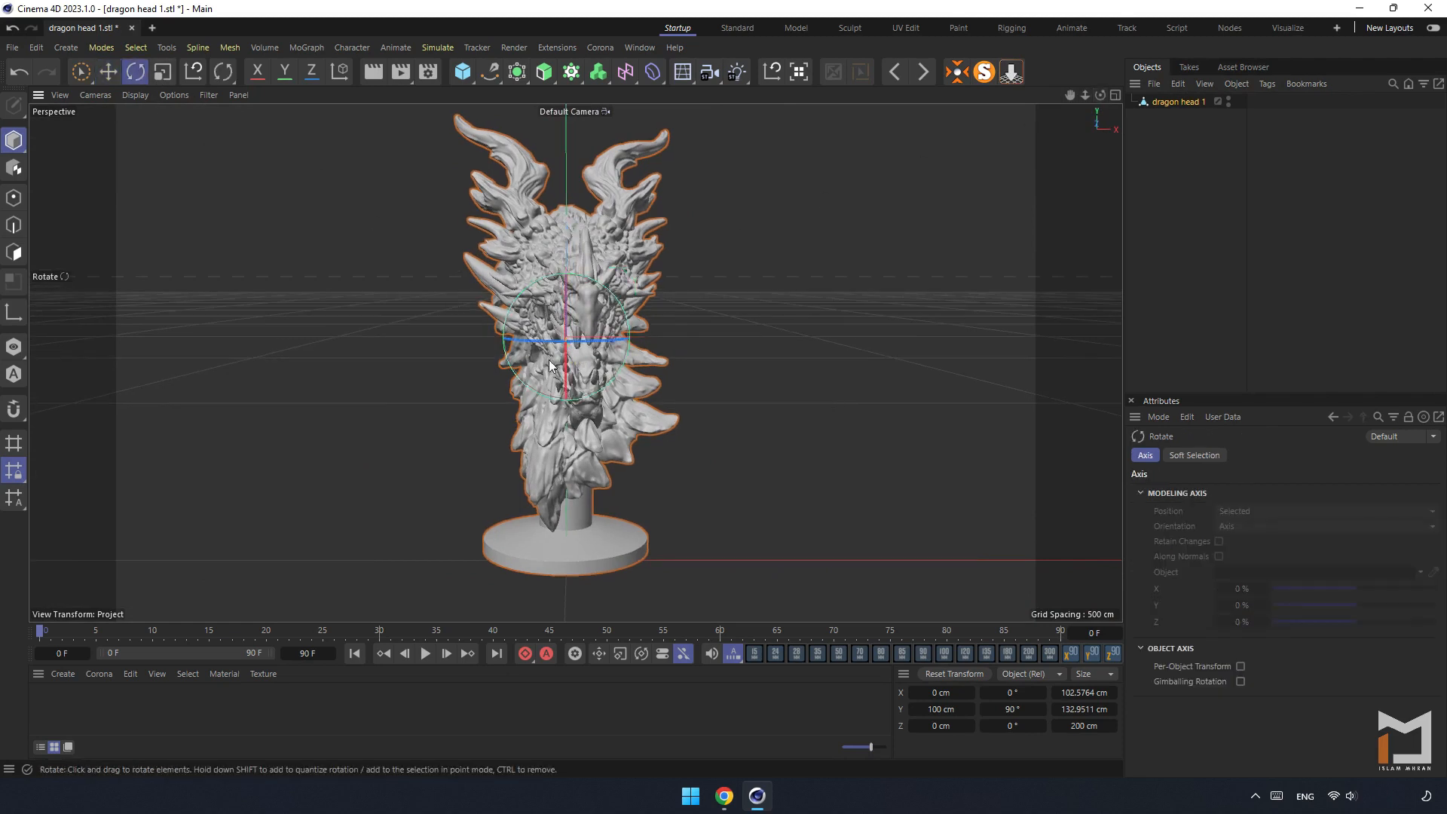
pyautogui.moveTo(553, 339); pyautogui.dragTo(494, 335)
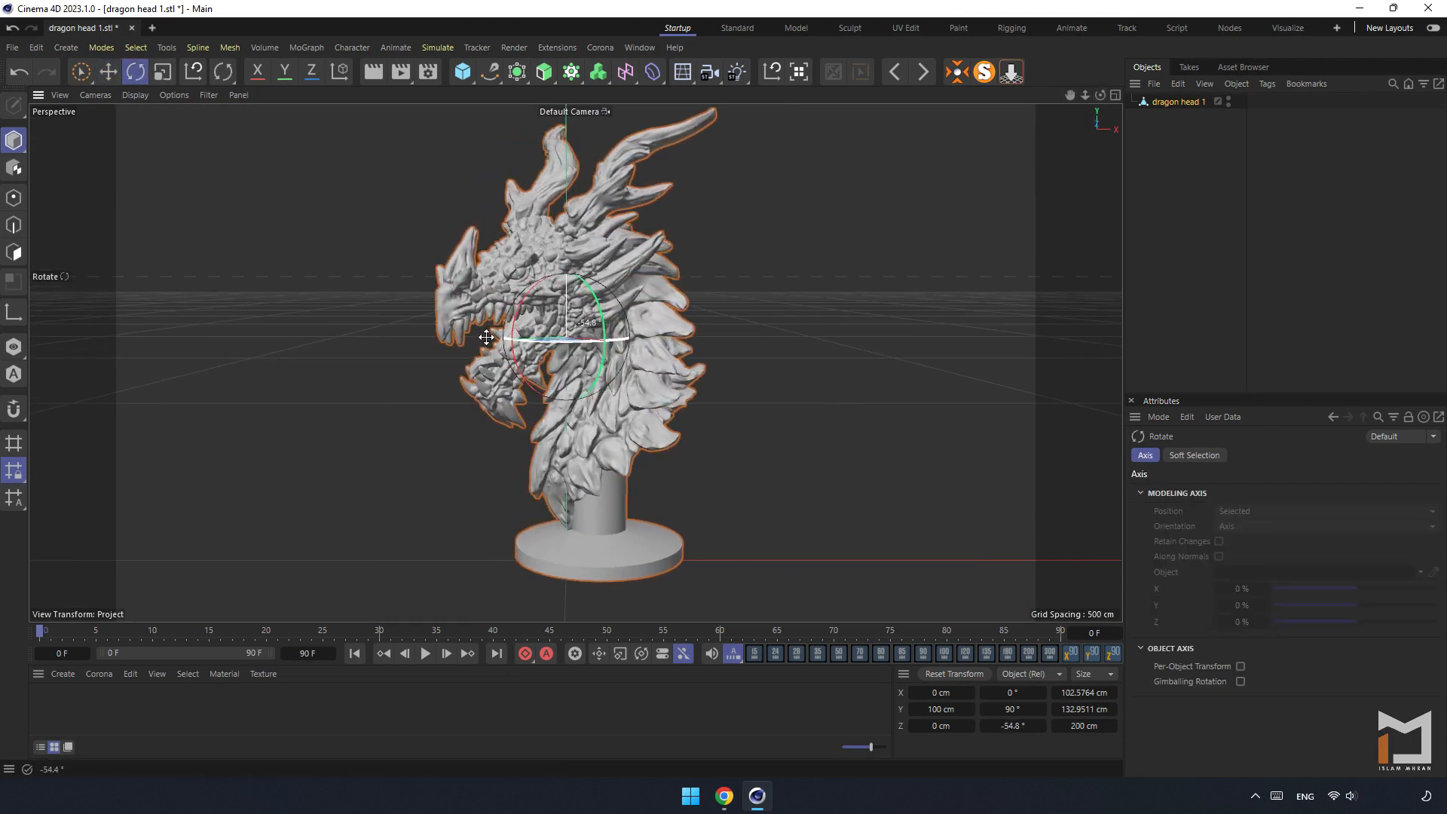
pyautogui.click(107, 75)
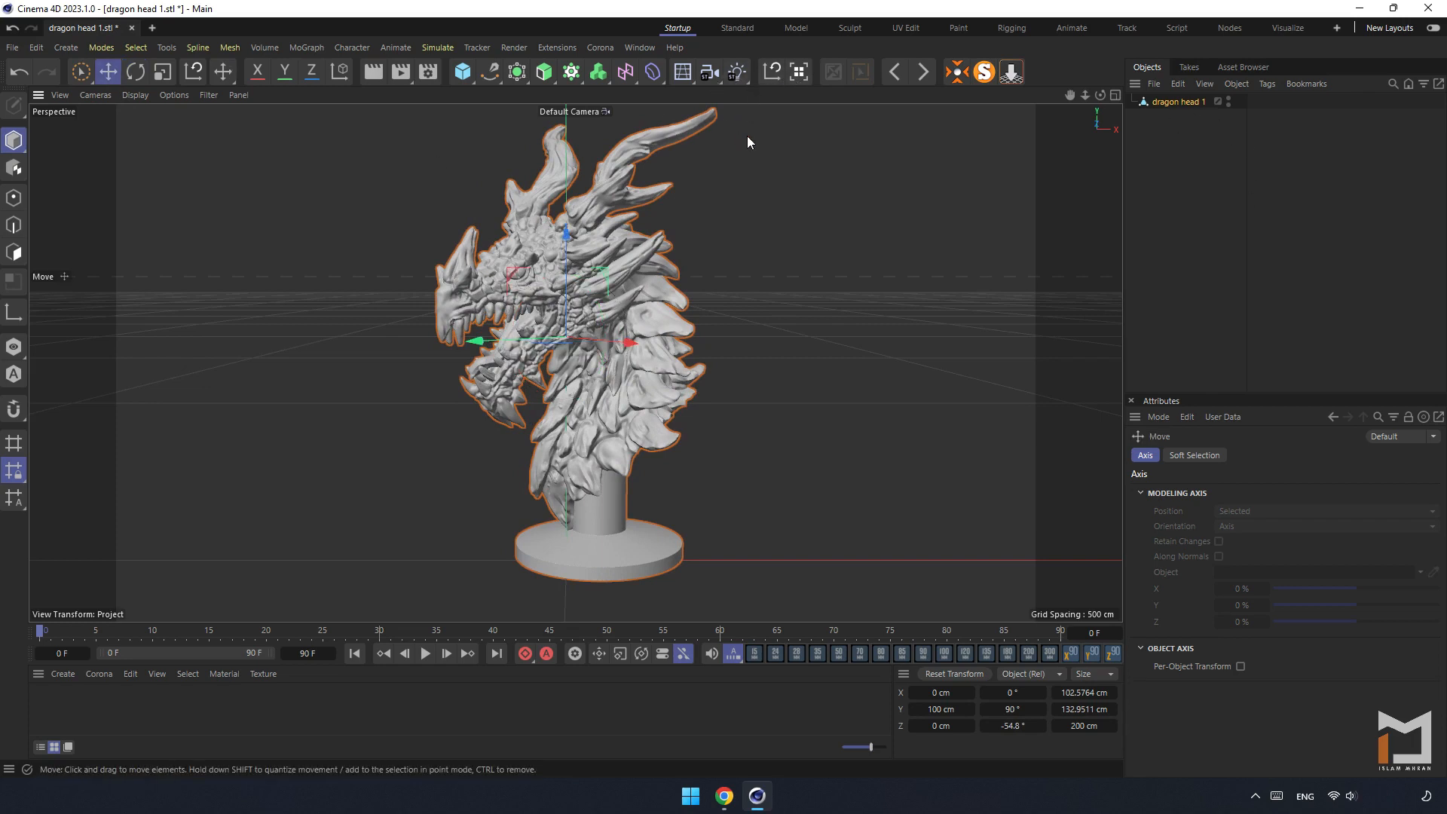
# - Add a camera from the framed dragon view, look through it, and place it below dragon head 1 in the object hierarchy
pyautogui.moveTo(1099, 95); pyautogui.dragTo(1040, 98)
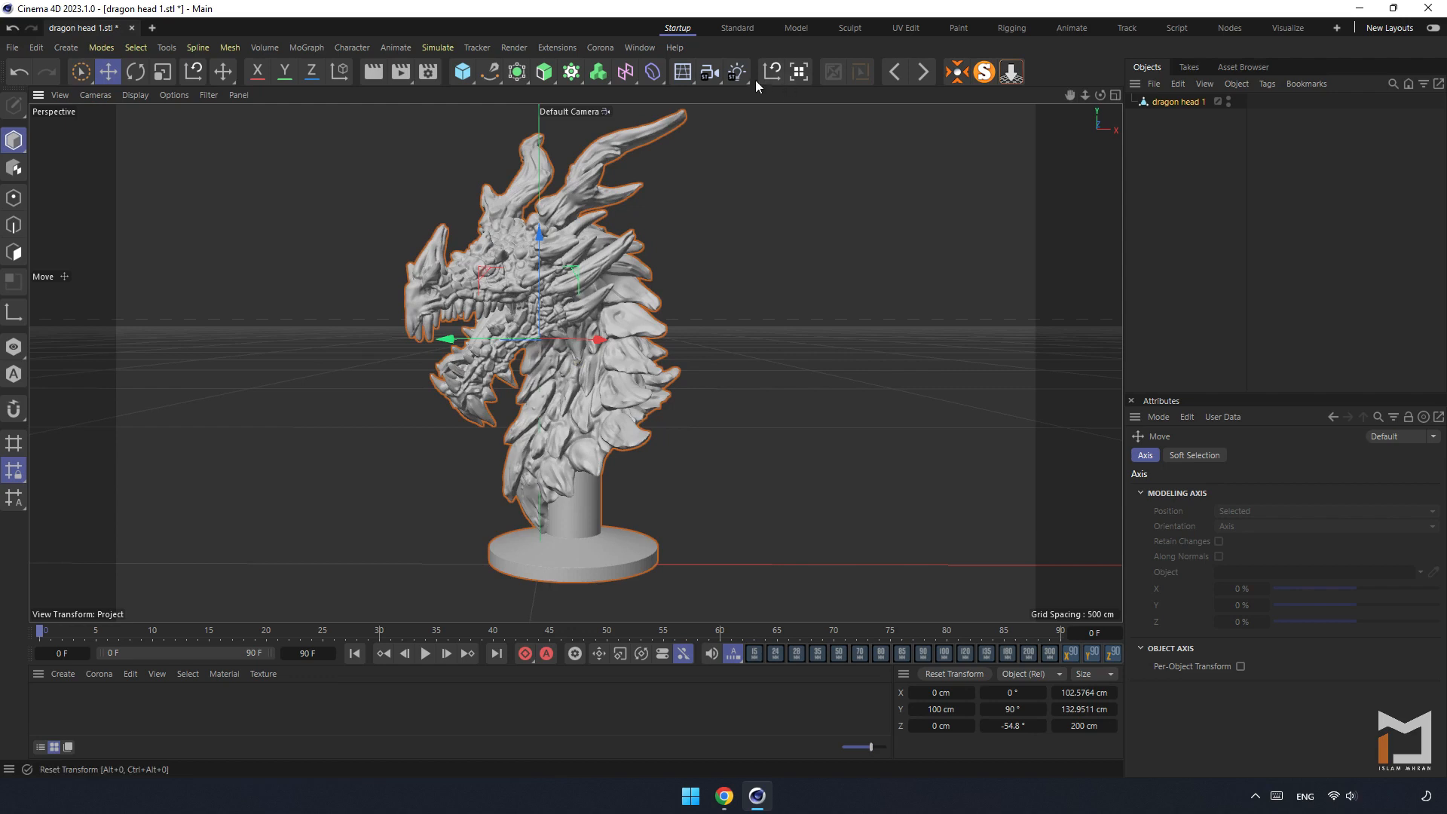
pyautogui.click(712, 72)
pyautogui.click(1238, 101)
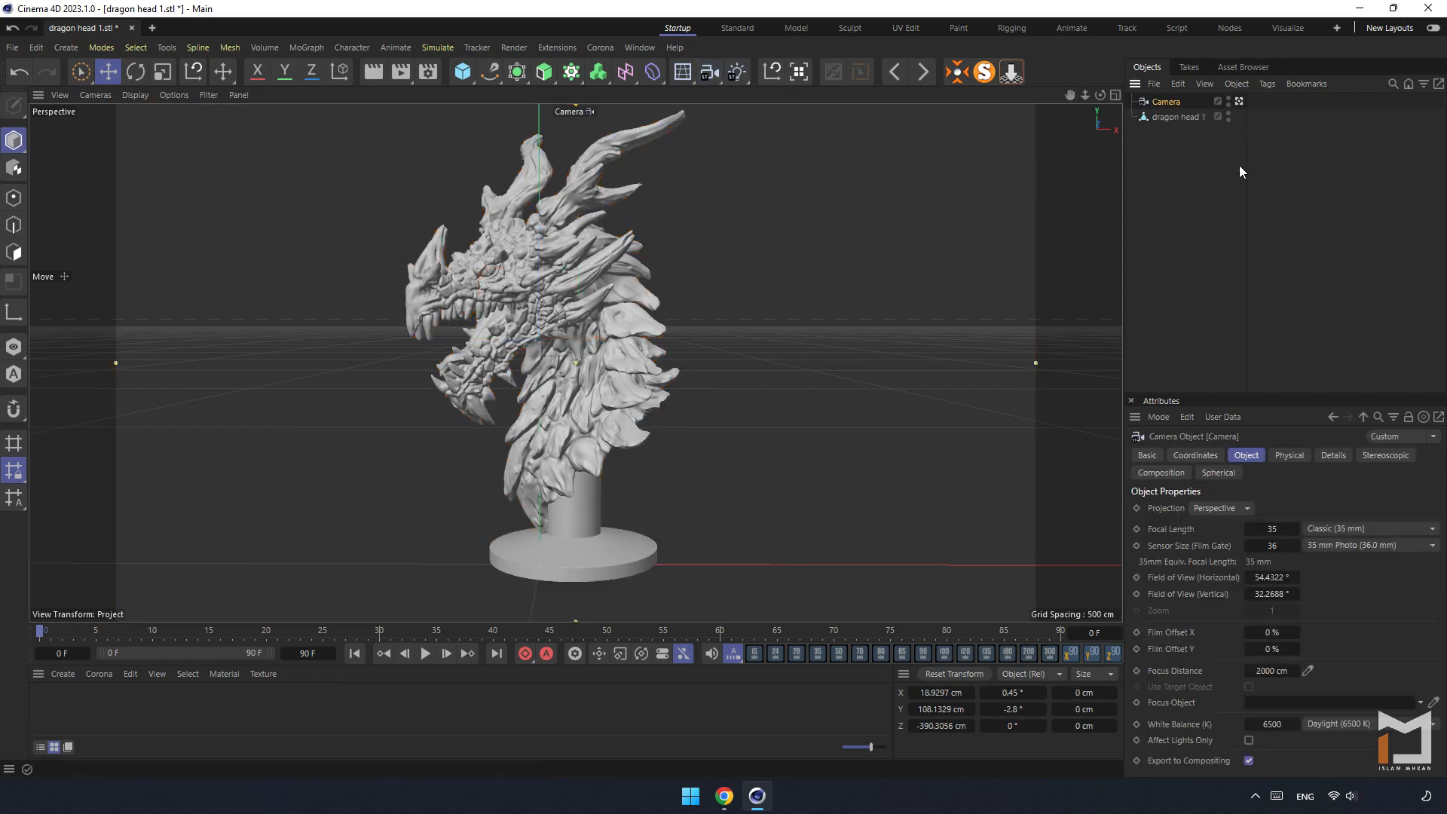
pyautogui.moveTo(1177, 106); pyautogui.dragTo(1172, 148)
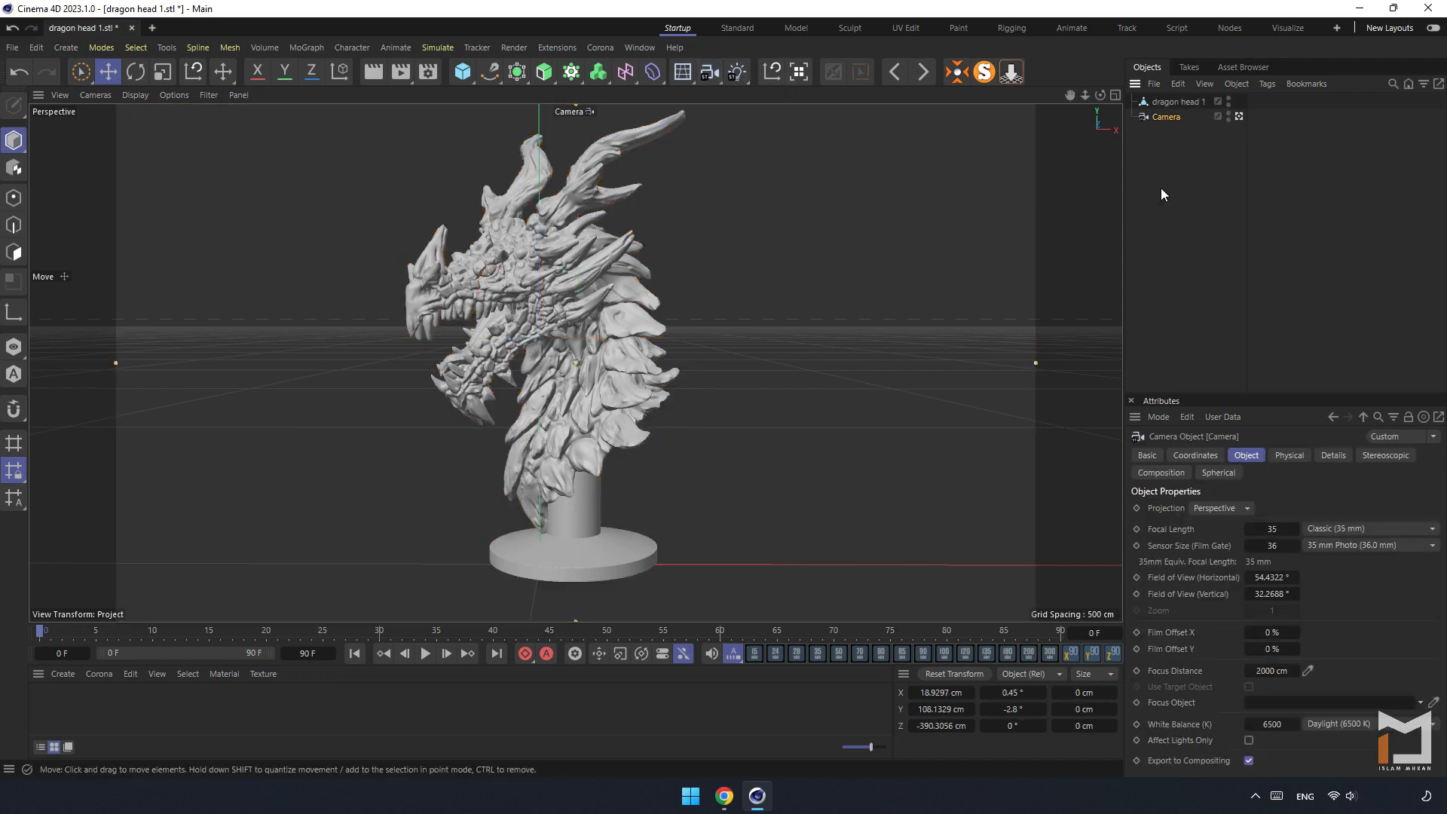
# - Add the L Shape Stage asset to the scene and reset its transform so it sits at the origin
pyautogui.click(1243, 67)
pyautogui.click(1184, 367)
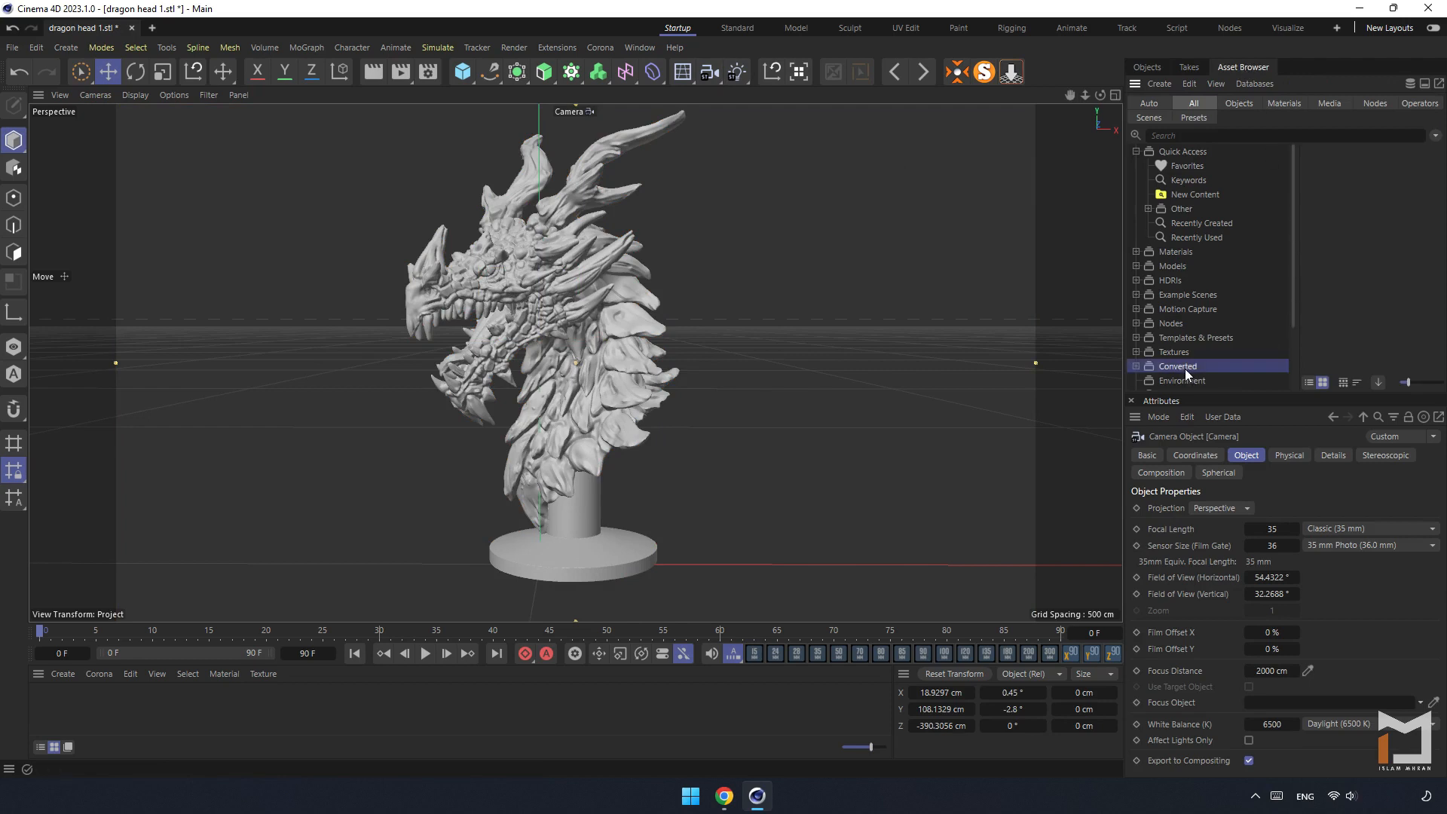
pyautogui.doubleClick(1381, 324)
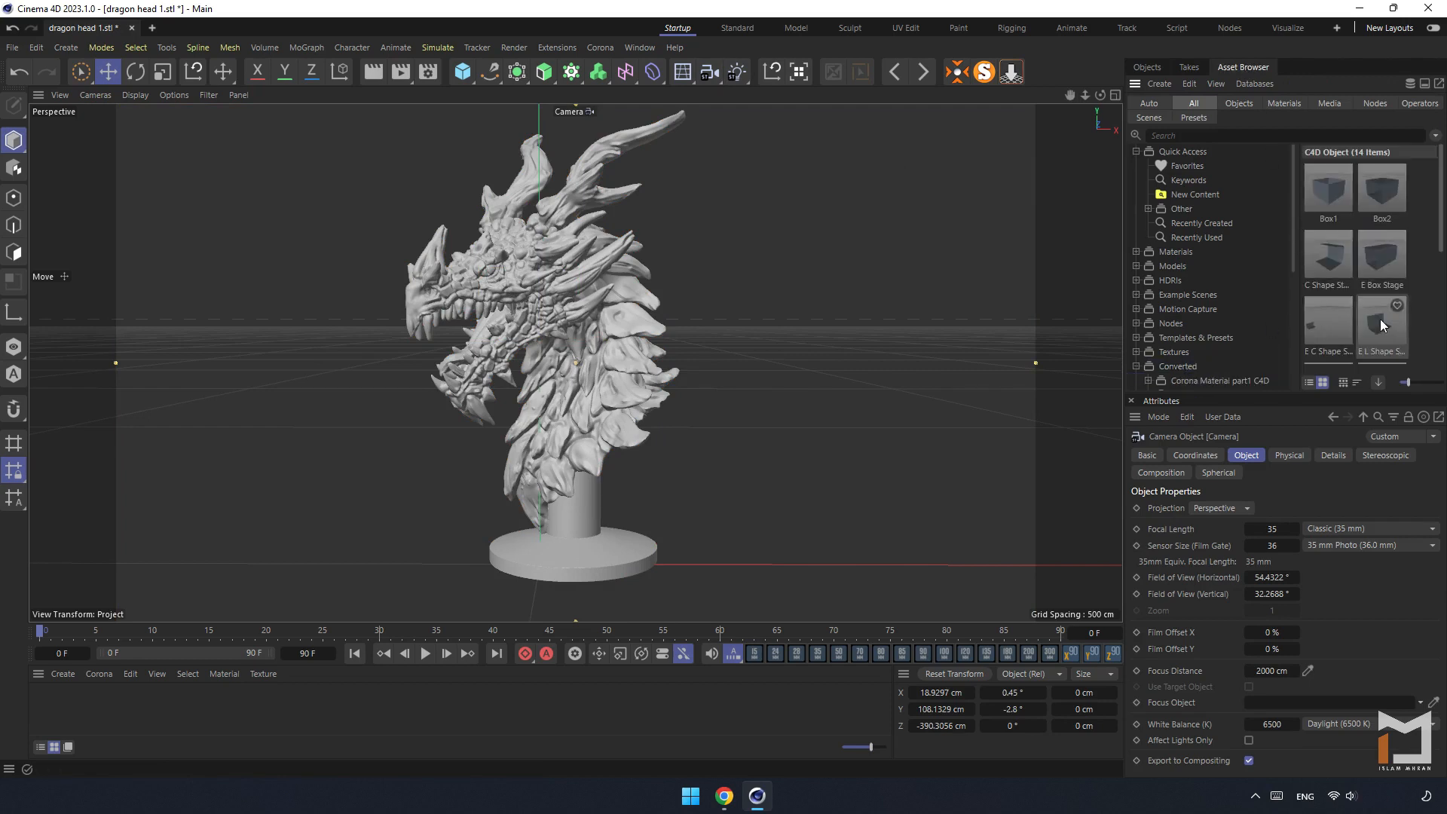
pyautogui.scroll(-2, 1440, 234)
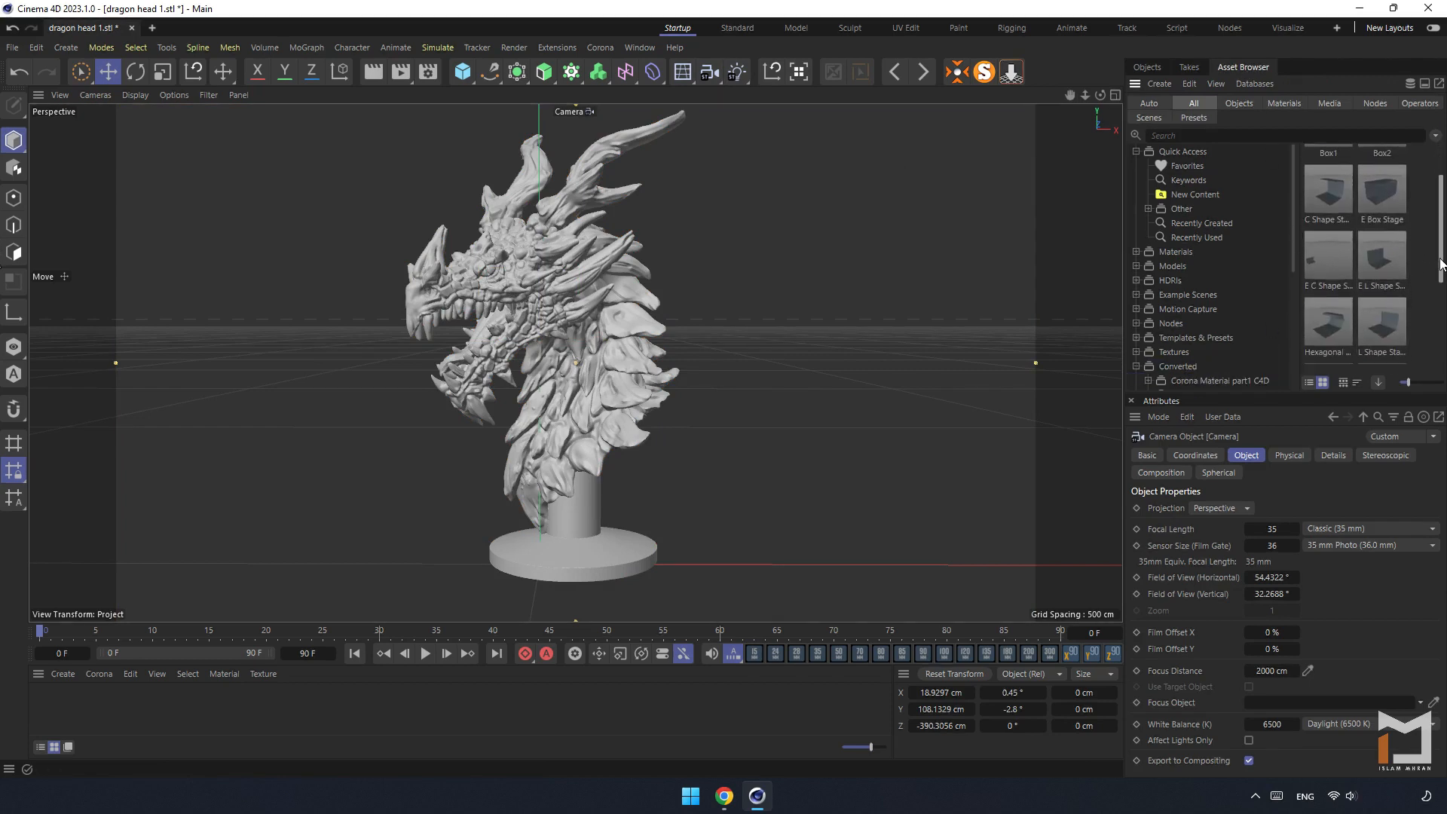
pyautogui.doubleClick(1389, 286)
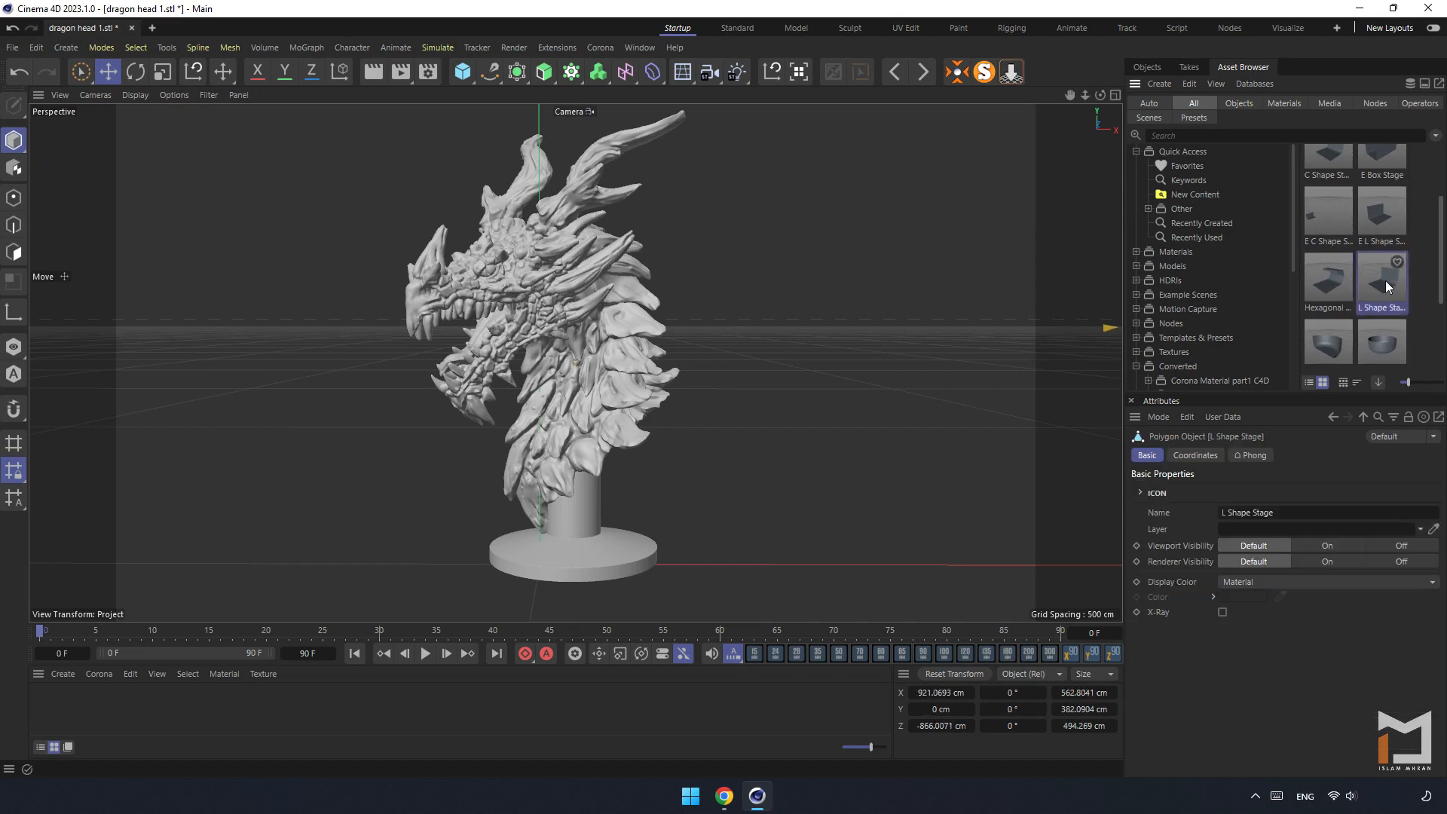
pyautogui.click(776, 74)
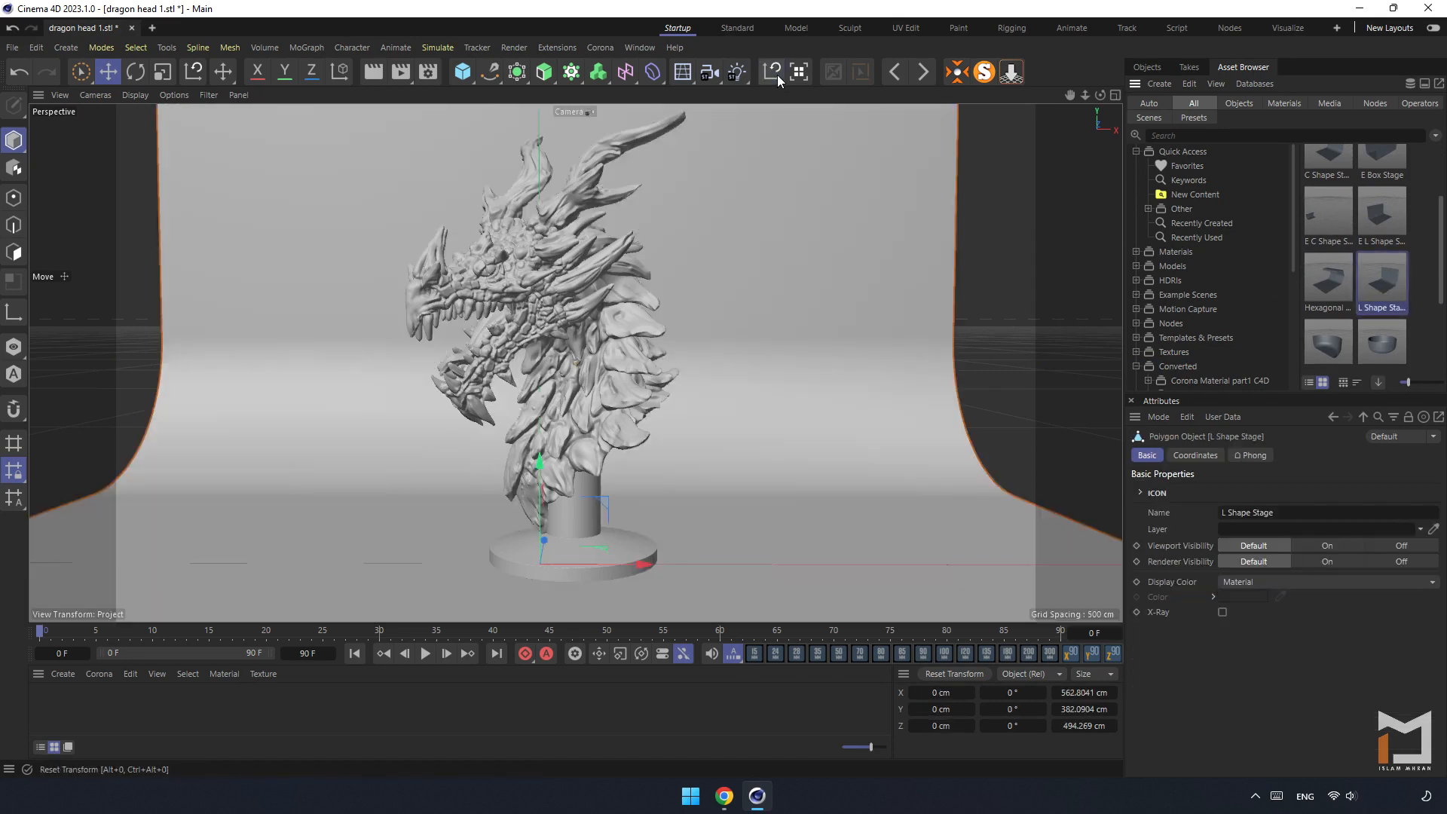
# - Scale the L Shape Stage up uniformly to about 1928 × 1309 × 1693 cm and place it below the camera in the object hierarchy
pyautogui.click(162, 72)
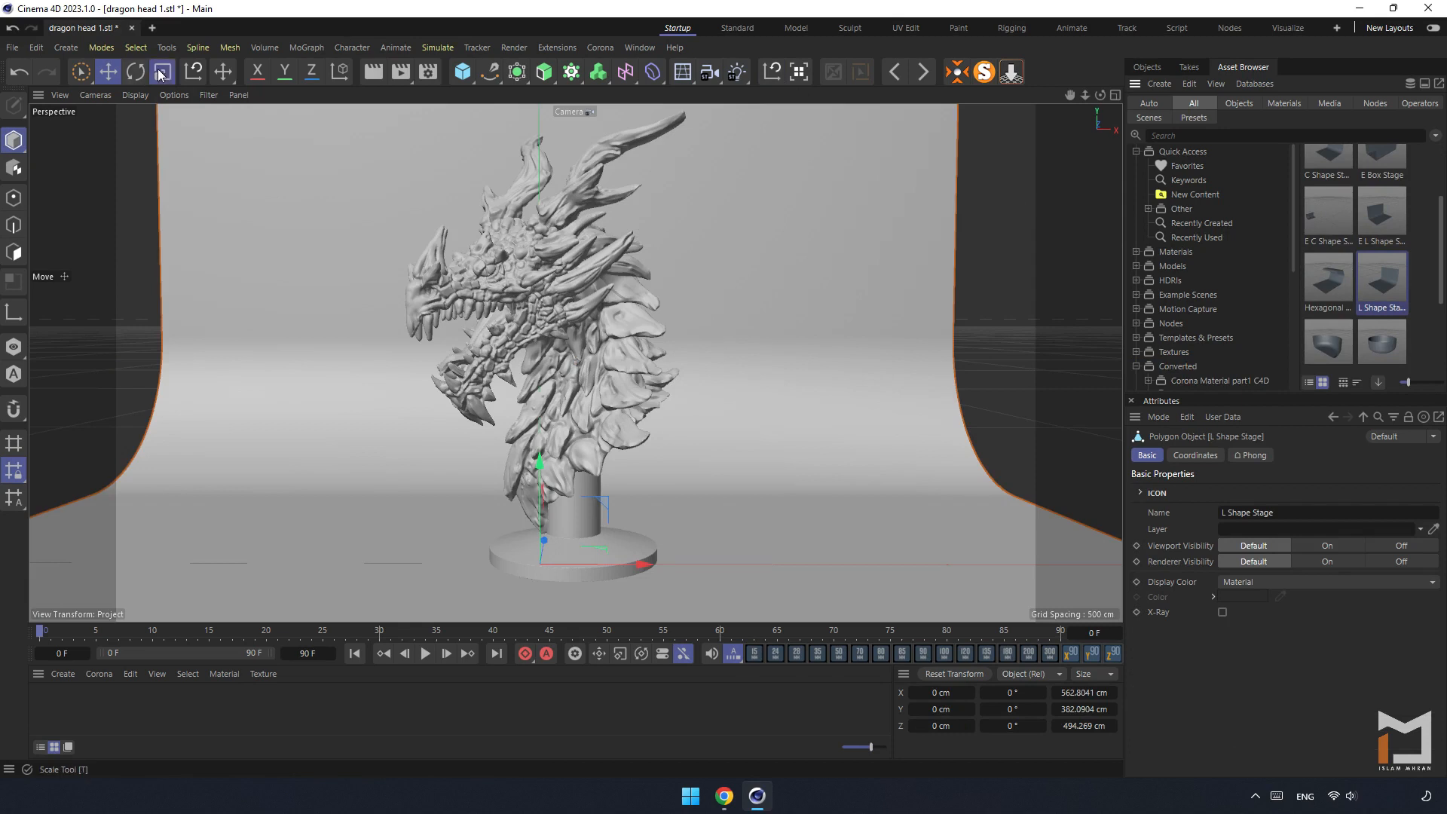
pyautogui.moveTo(383, 493); pyautogui.dragTo(1304, 346)
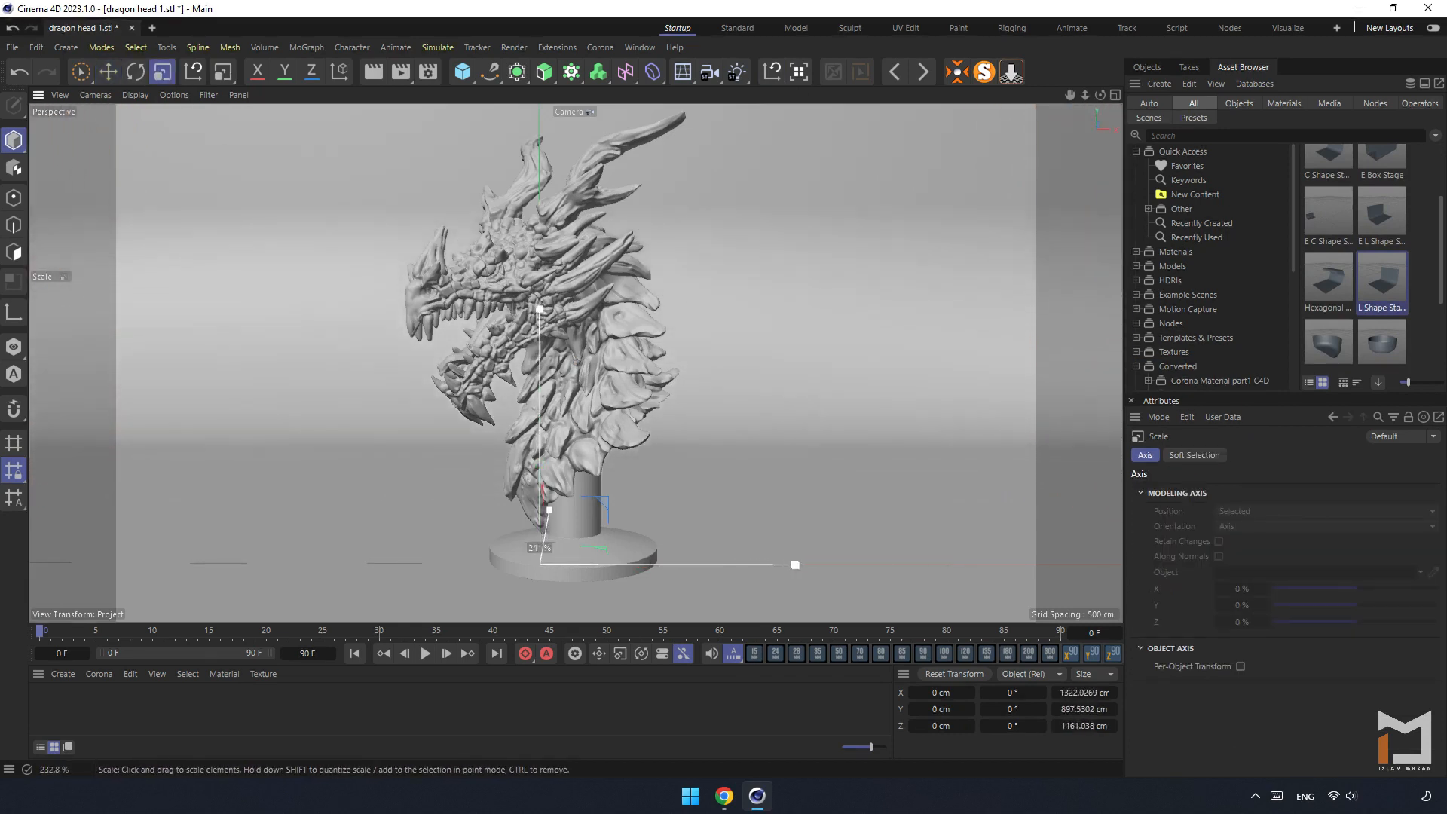
pyautogui.moveTo(324, 476); pyautogui.dragTo(595, 399)
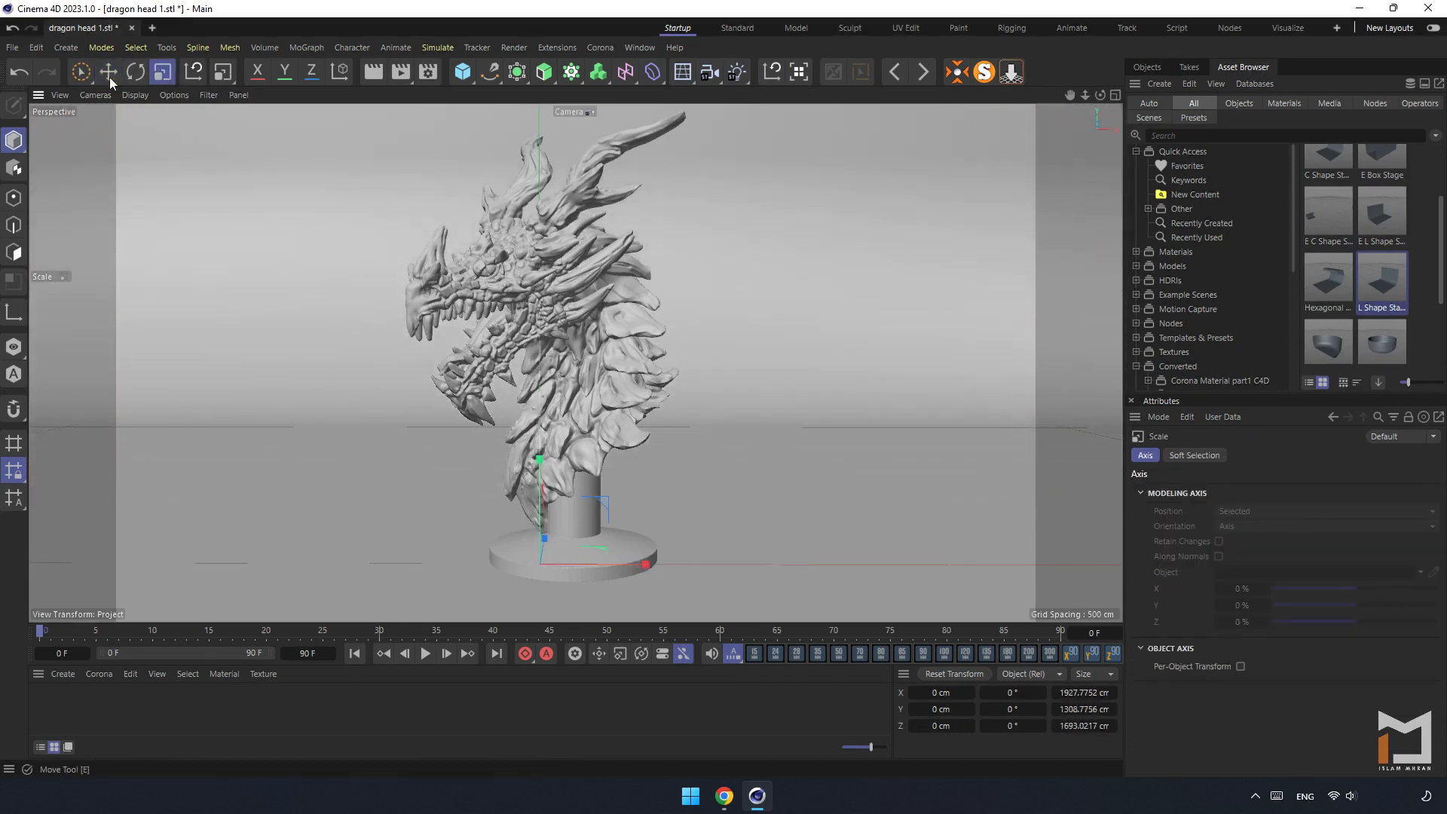
pyautogui.press('e')
pyautogui.click(1147, 67)
pyautogui.click(1178, 201)
pyautogui.moveTo(1173, 170); pyautogui.dragTo(1168, 216)
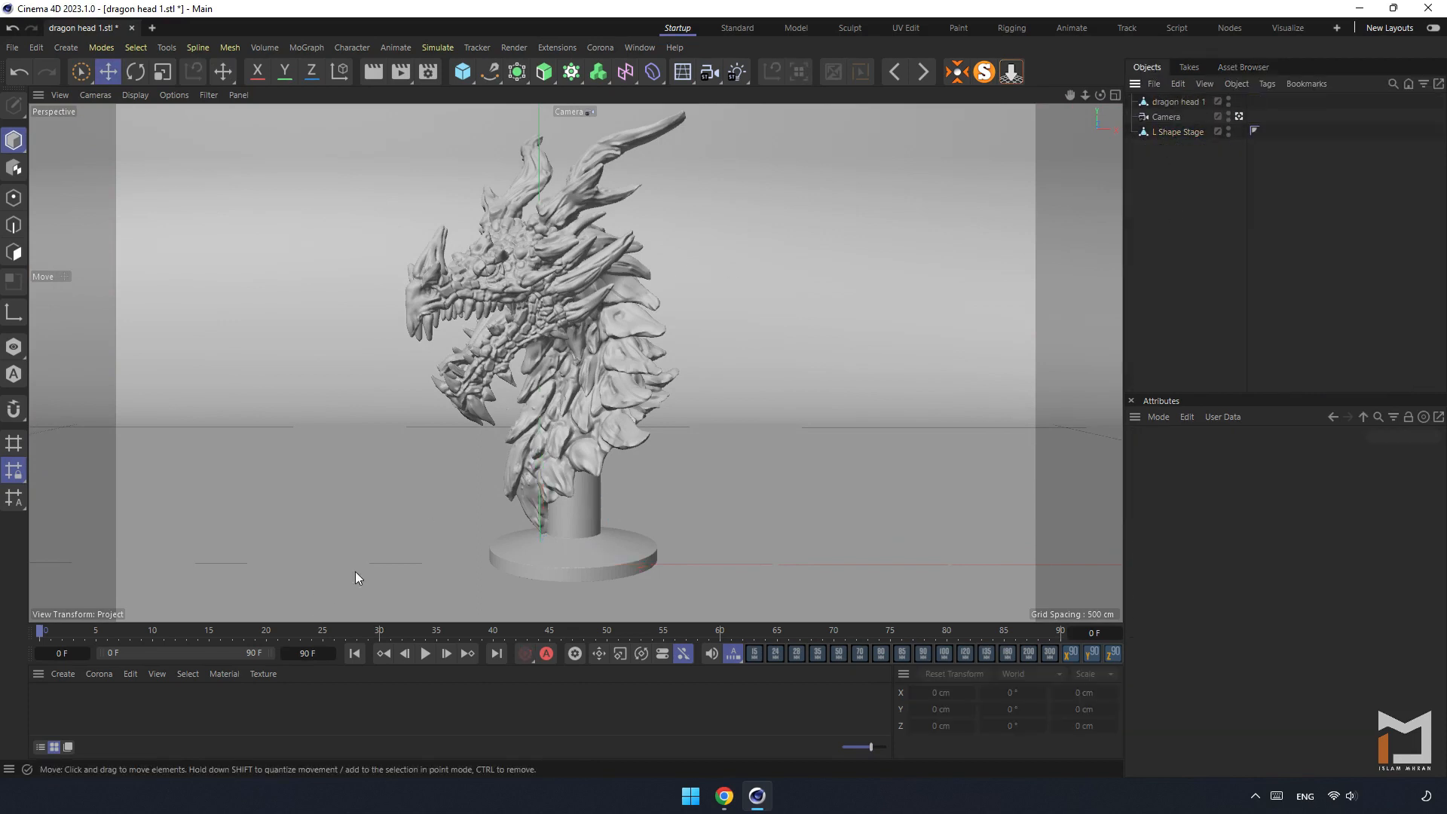
# - Create a Corona Legacy material with its diffuse color value at 15% and apply it to the L Shape Stage
pyautogui.click(97, 673)
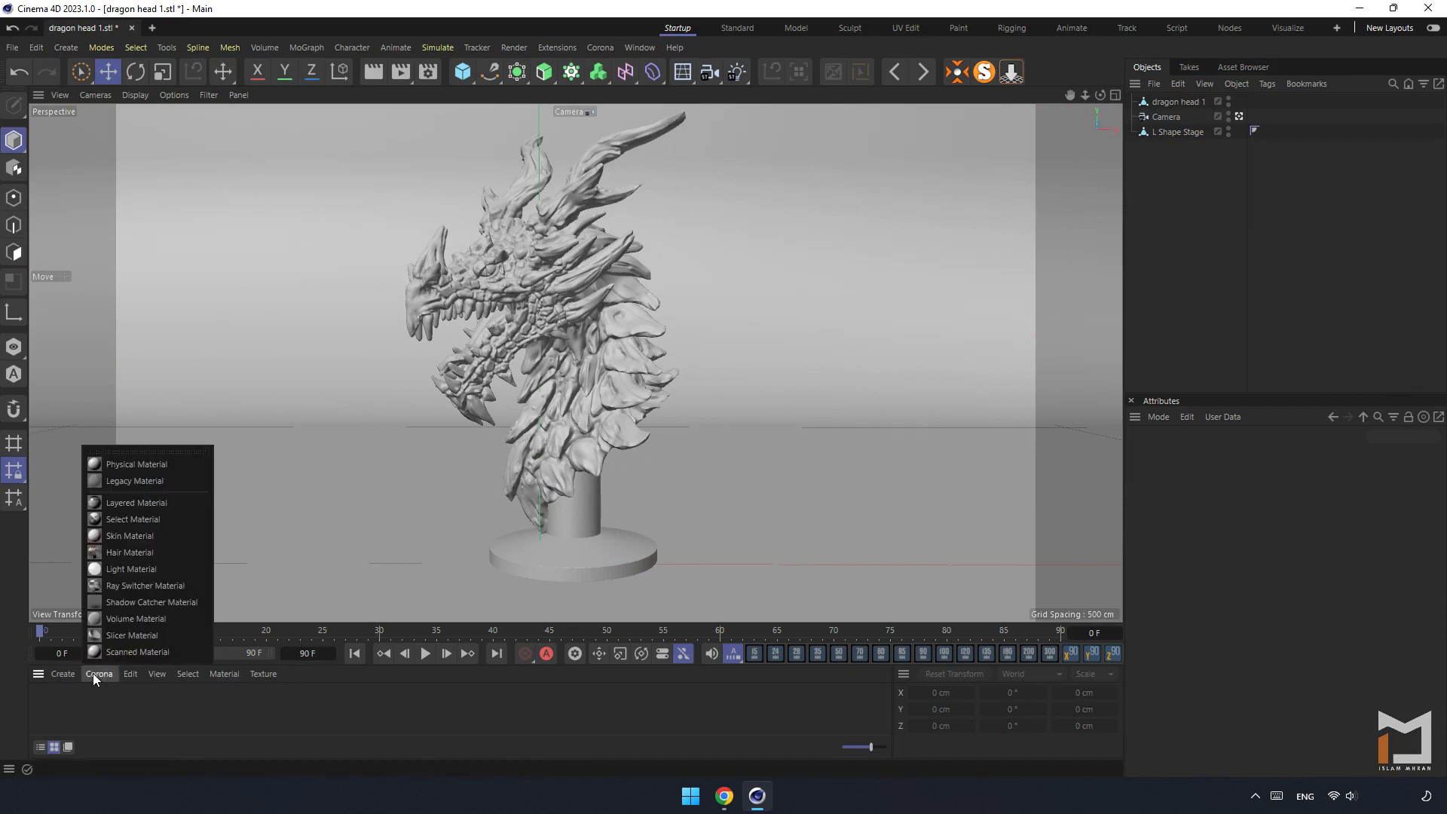
pyautogui.click(153, 487)
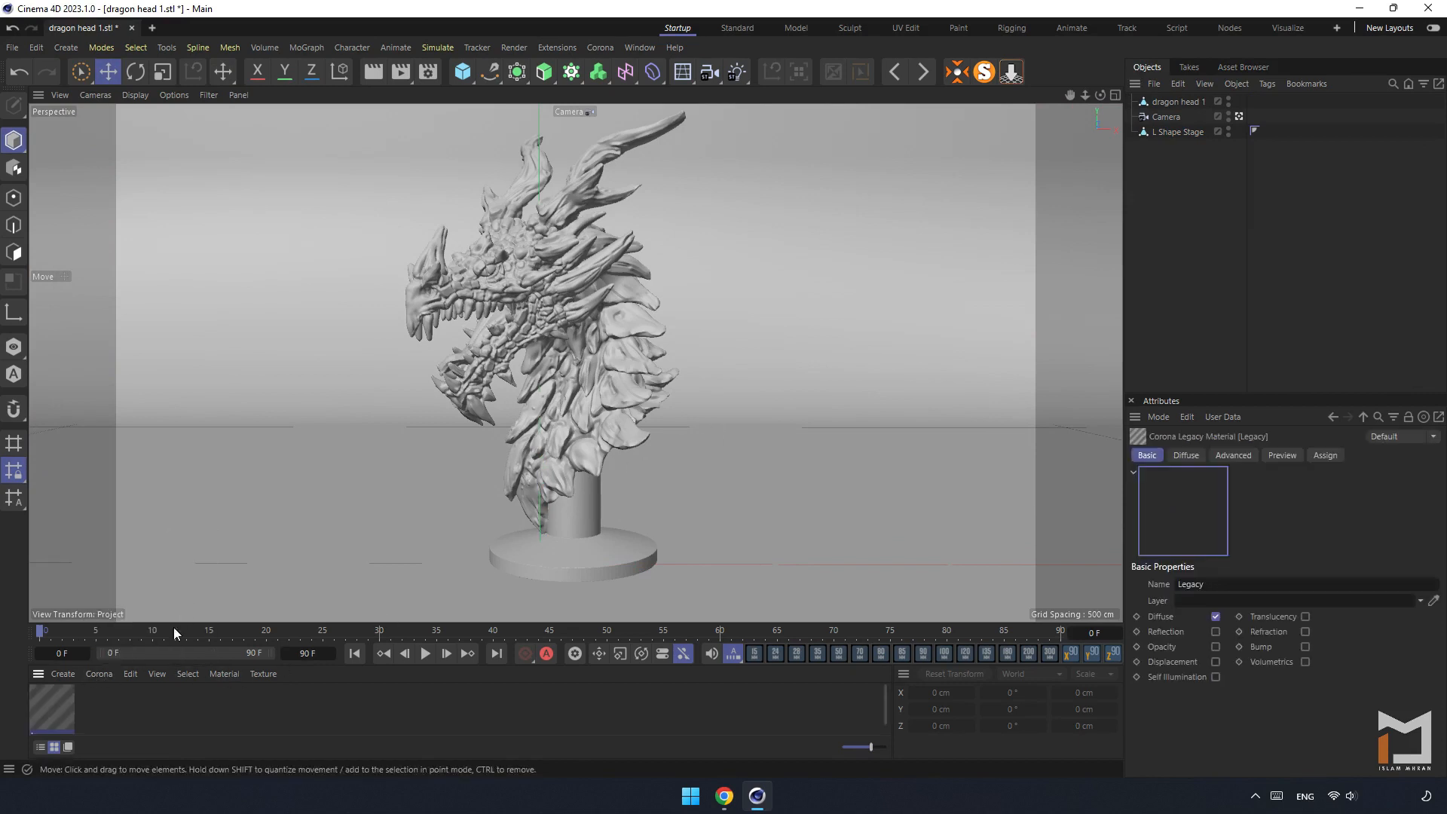
pyautogui.doubleClick(61, 705)
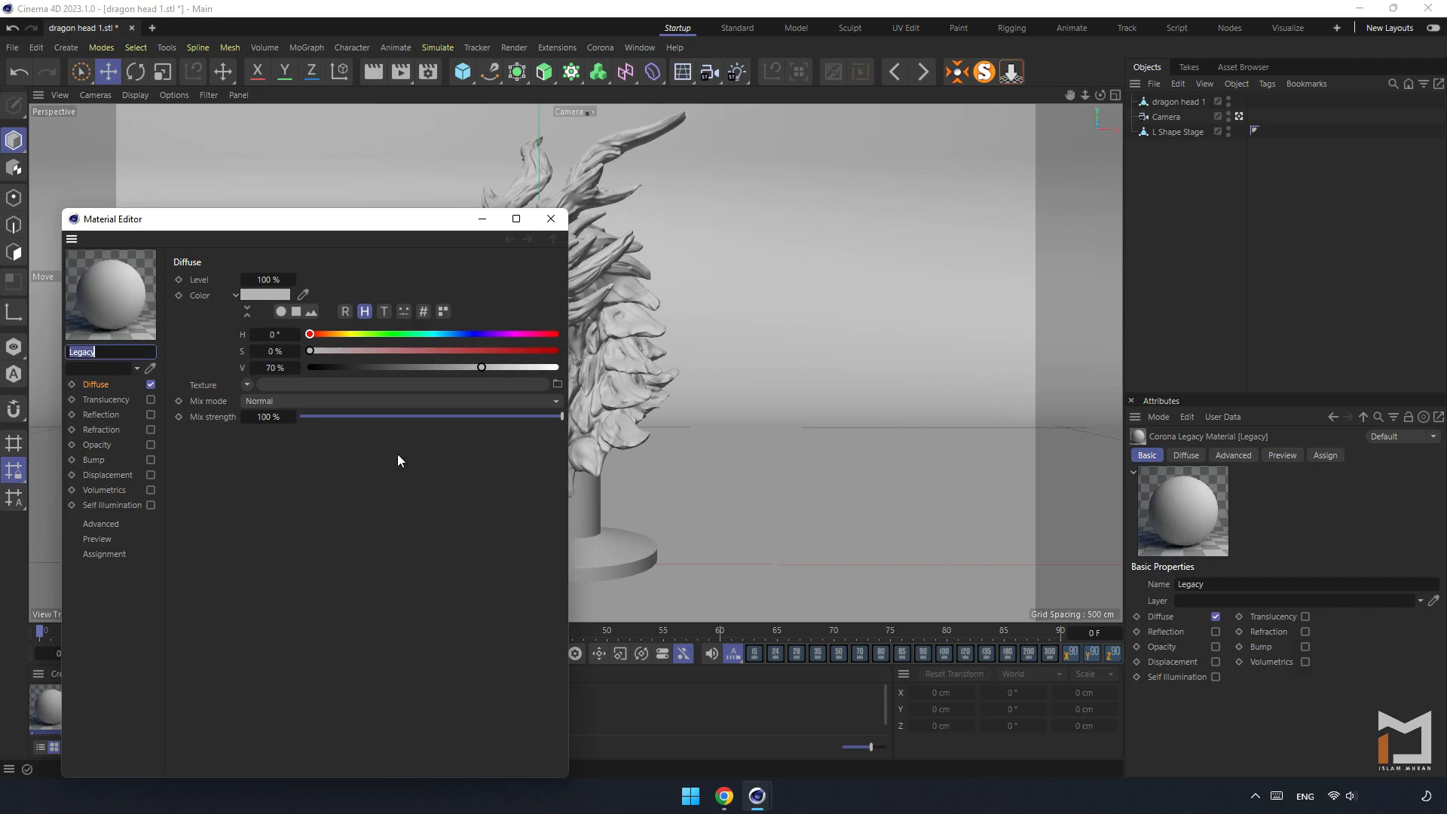
pyautogui.click(342, 367)
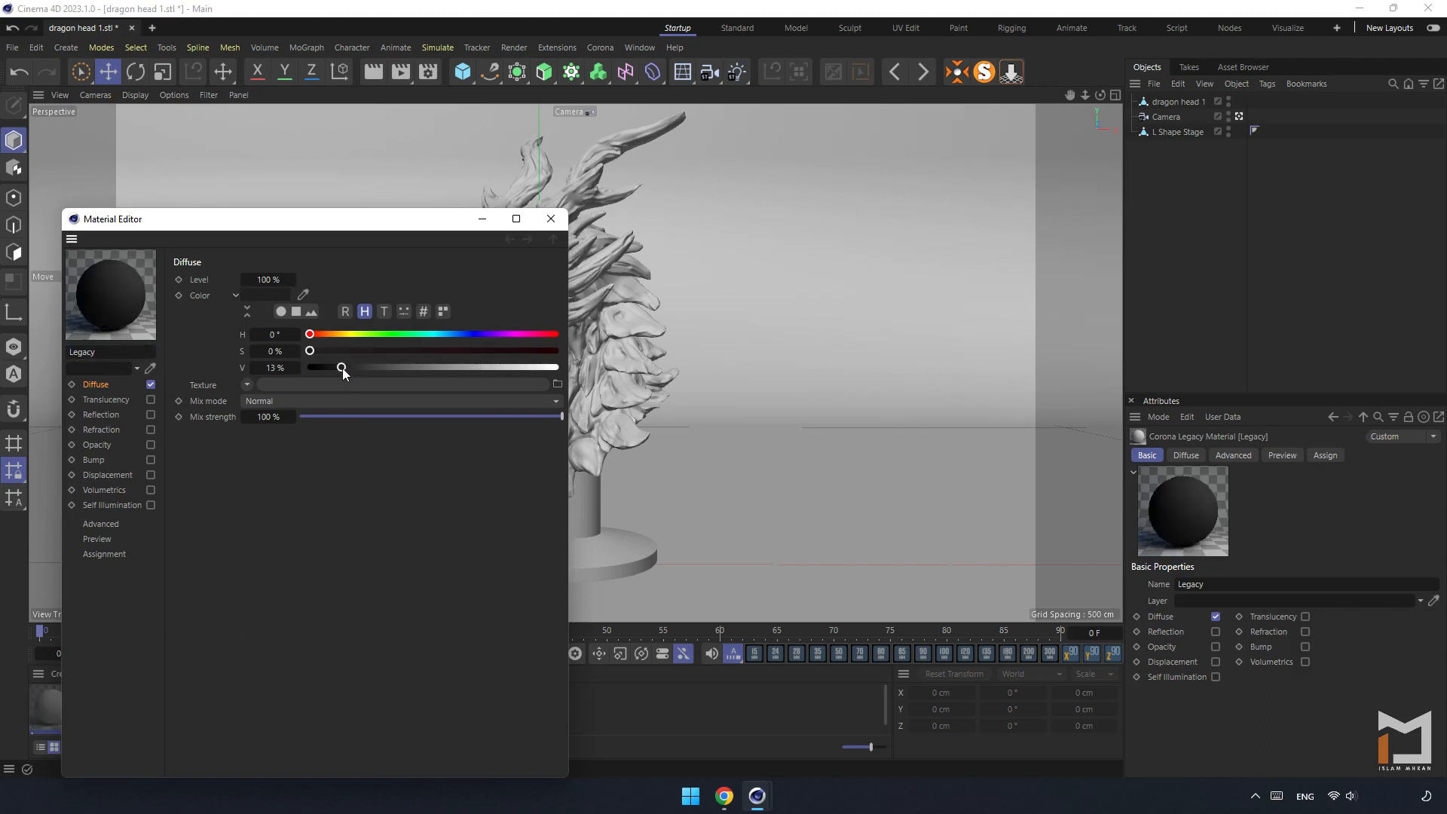
pyautogui.doubleClick(281, 369)
pyautogui.write('15')
pyautogui.press('Return')
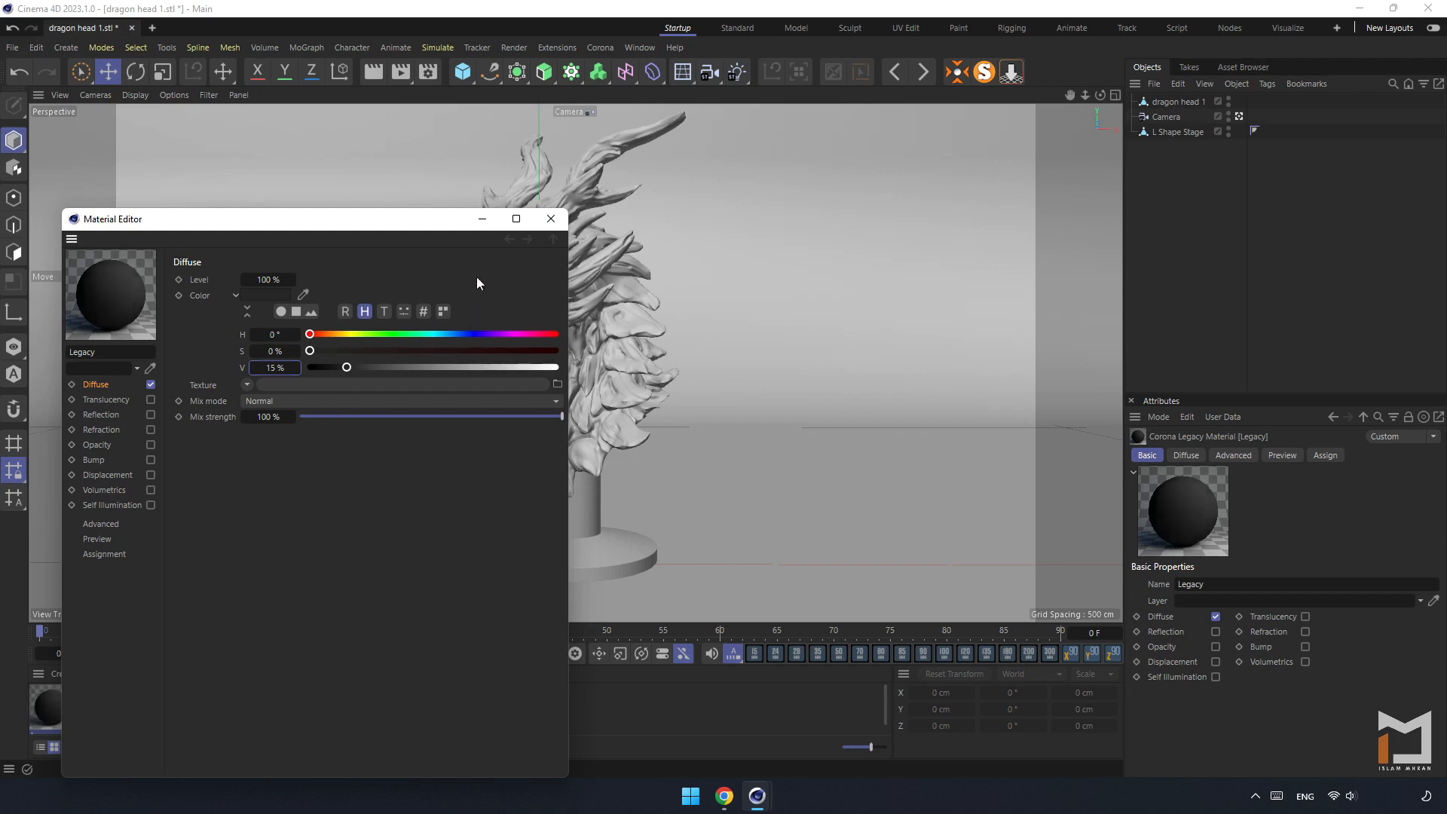
pyautogui.click(551, 218)
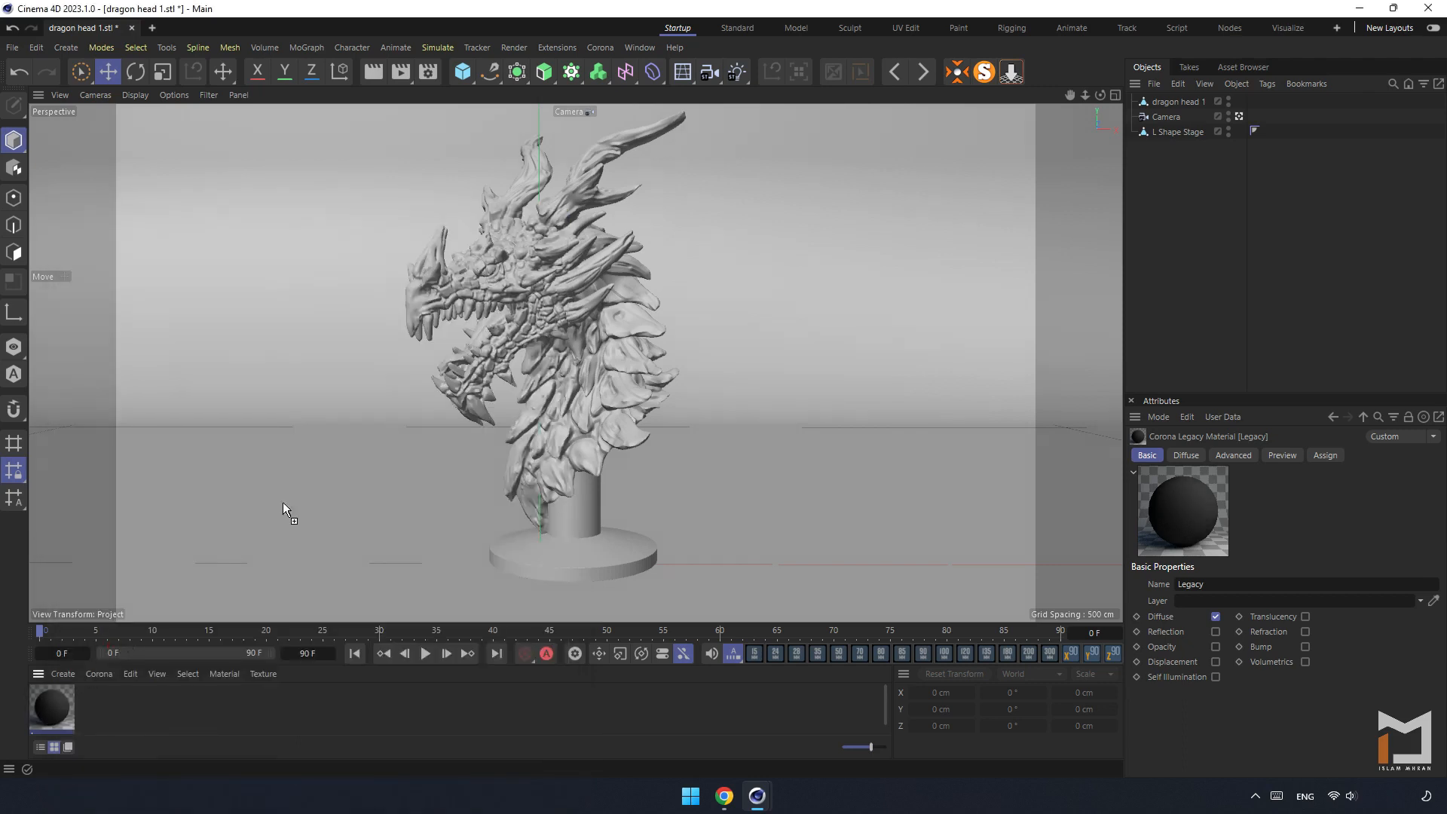
pyautogui.moveTo(282, 502); pyautogui.dragTo(282, 504)
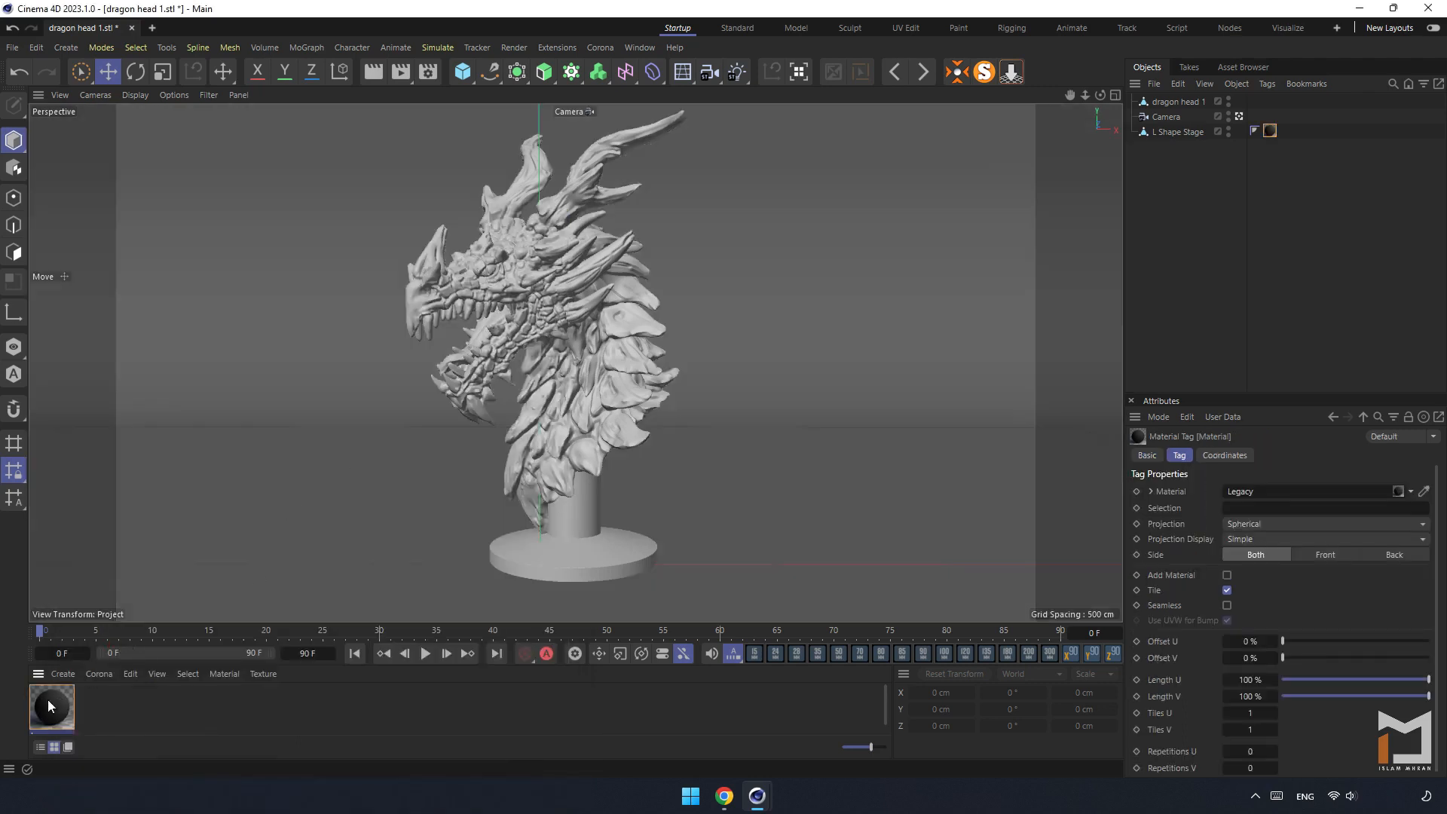
# - Create a second Corona Legacy material with diffuse disabled and reflection, refraction, opacity and volumetrics enabled
pyautogui.click(93, 677)
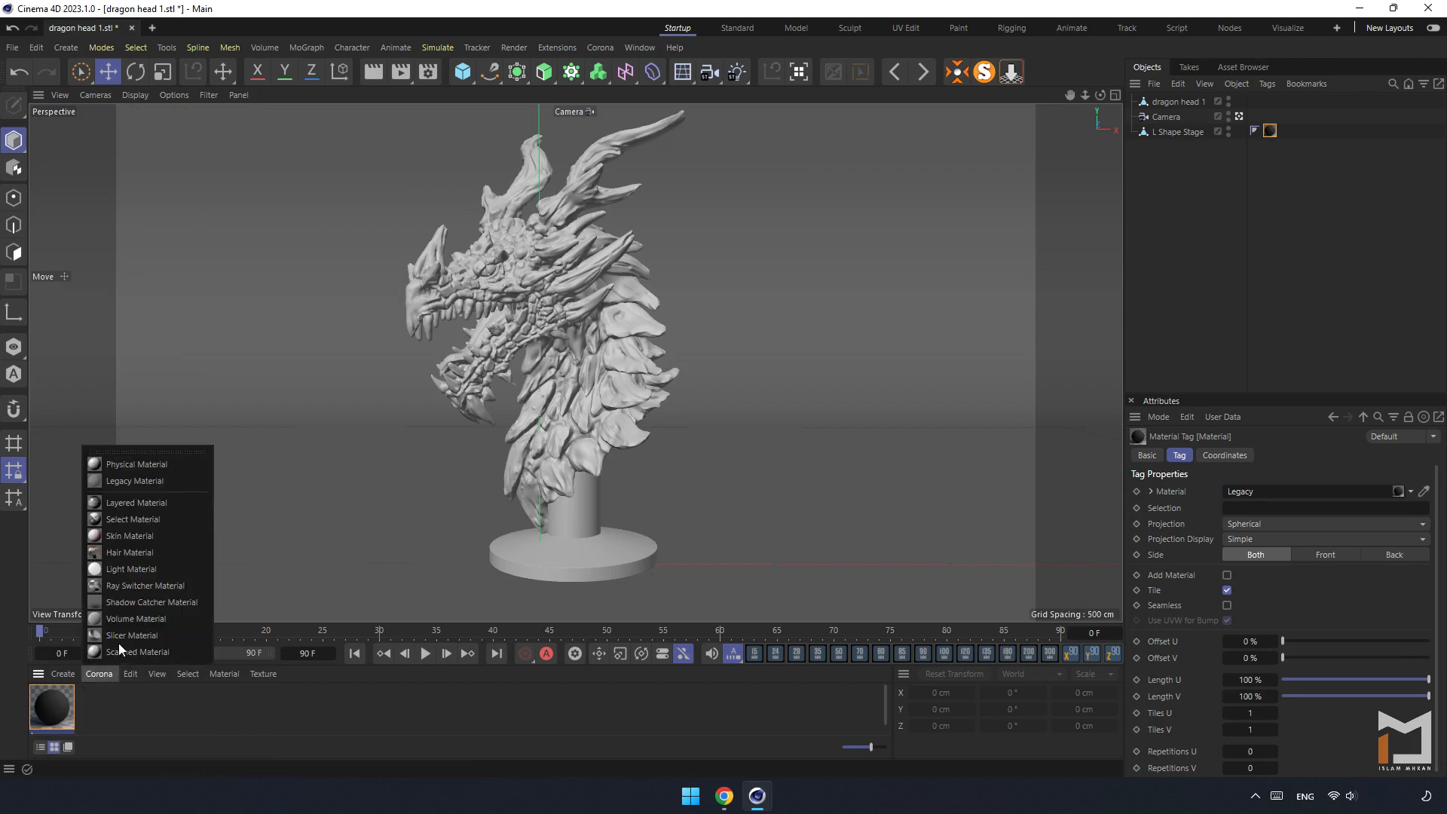
pyautogui.click(151, 485)
pyautogui.doubleClick(54, 705)
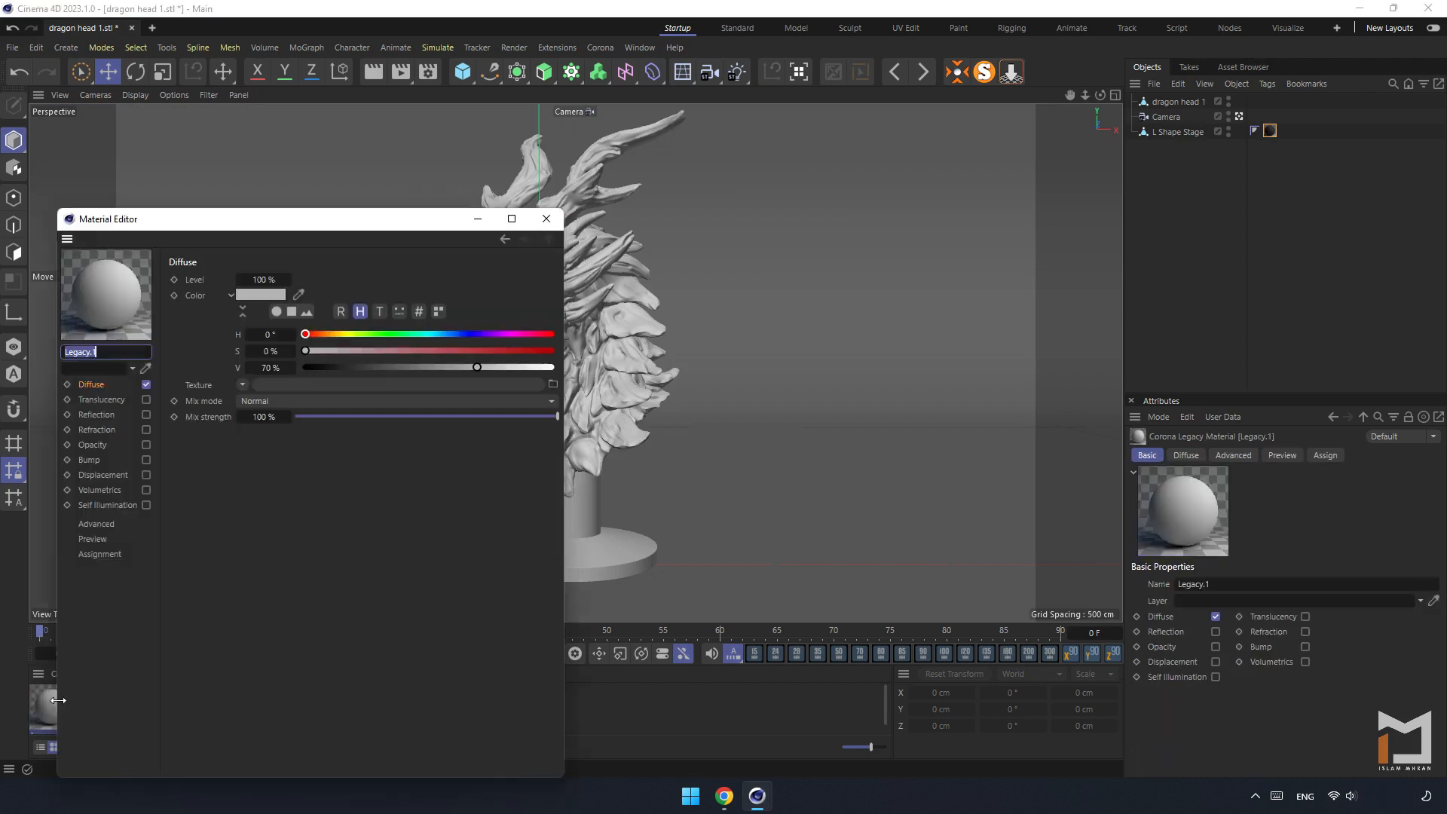
pyautogui.click(146, 384)
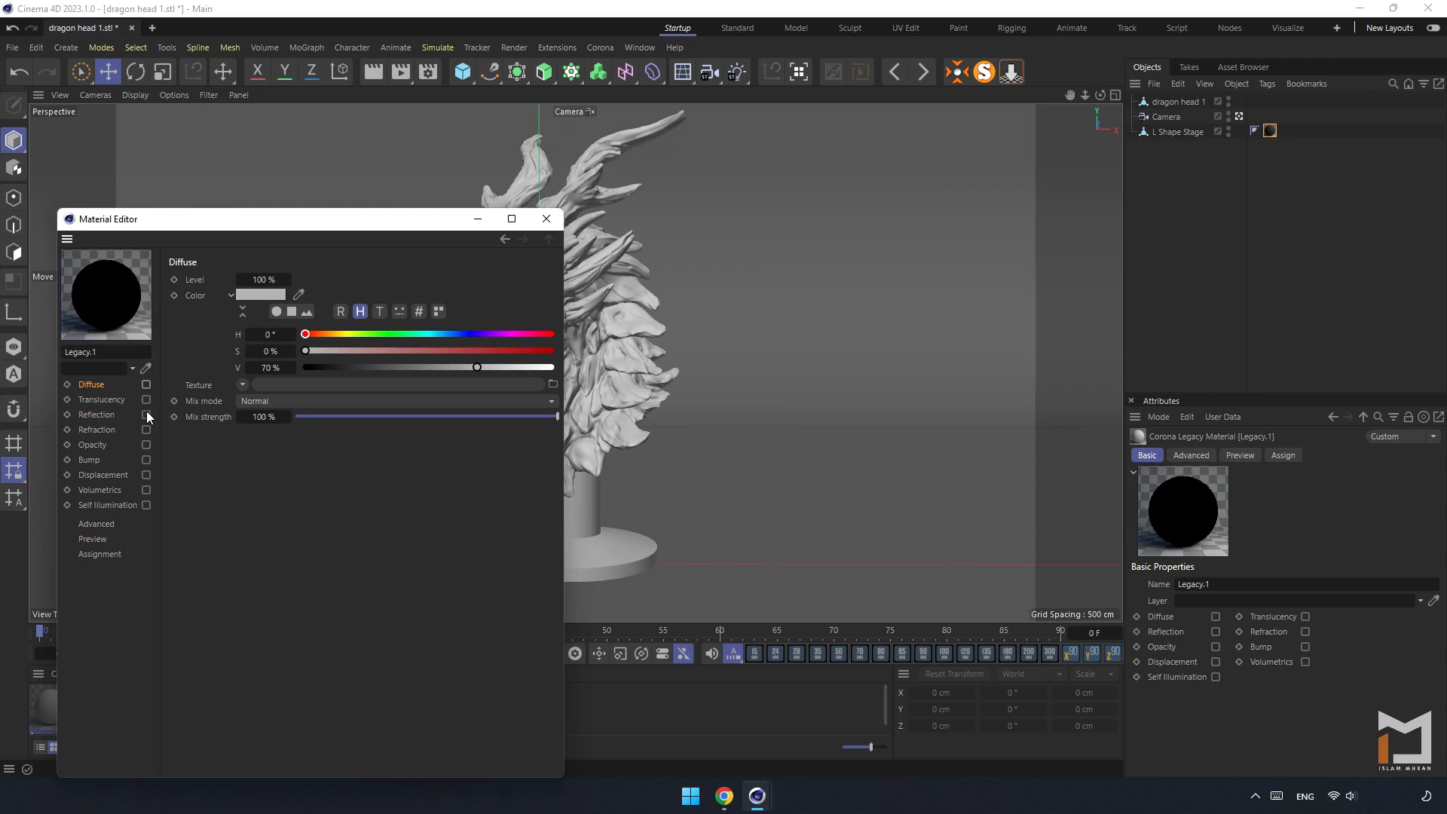
pyautogui.click(146, 414)
pyautogui.click(146, 429)
pyautogui.click(146, 445)
pyautogui.click(146, 489)
# - Set the new material's reflection glossiness to 75% and its refraction glossiness to 60%
pyautogui.click(104, 415)
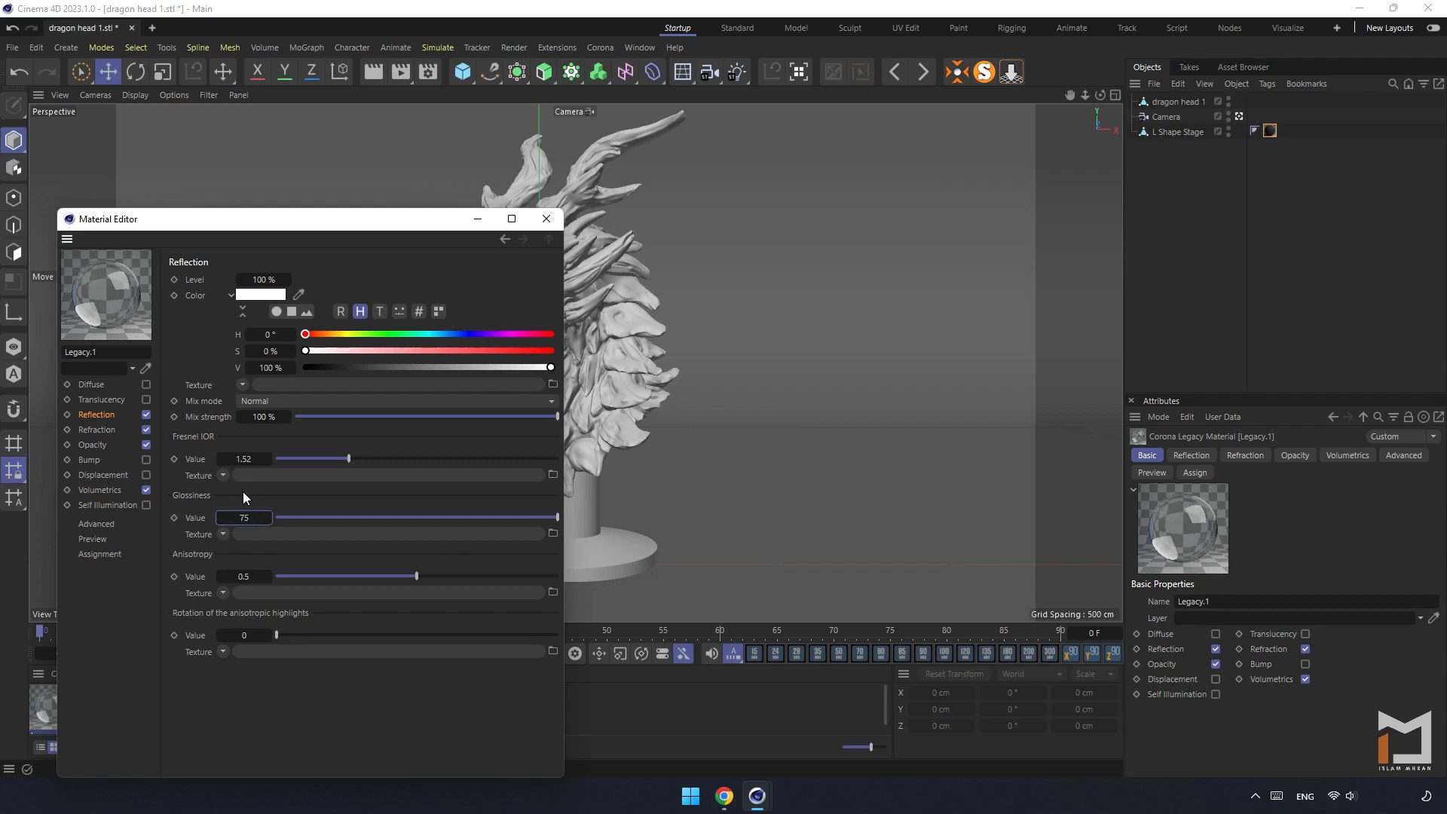
pyautogui.press('Return')
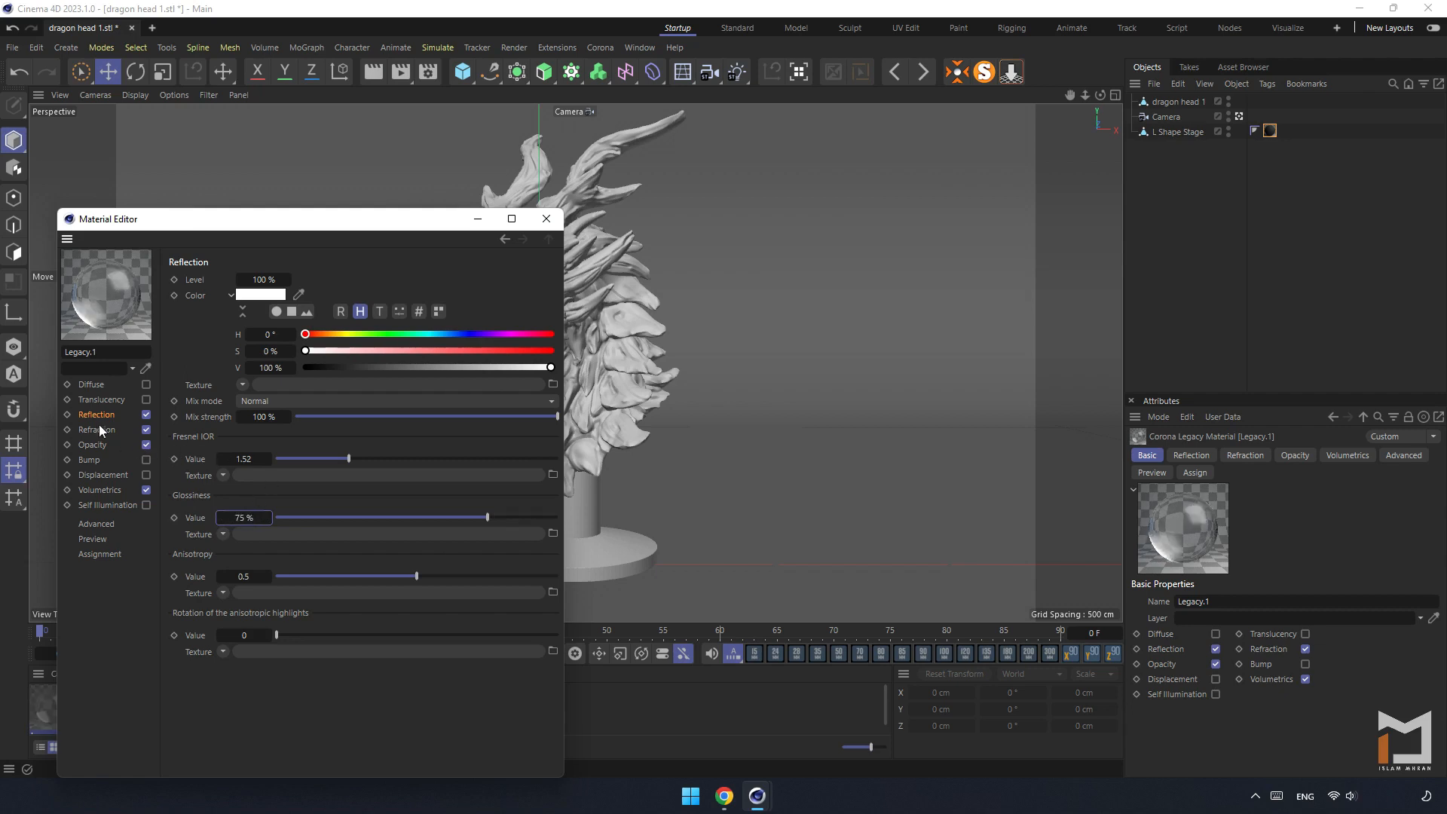
pyautogui.click(98, 428)
pyautogui.doubleClick(238, 518)
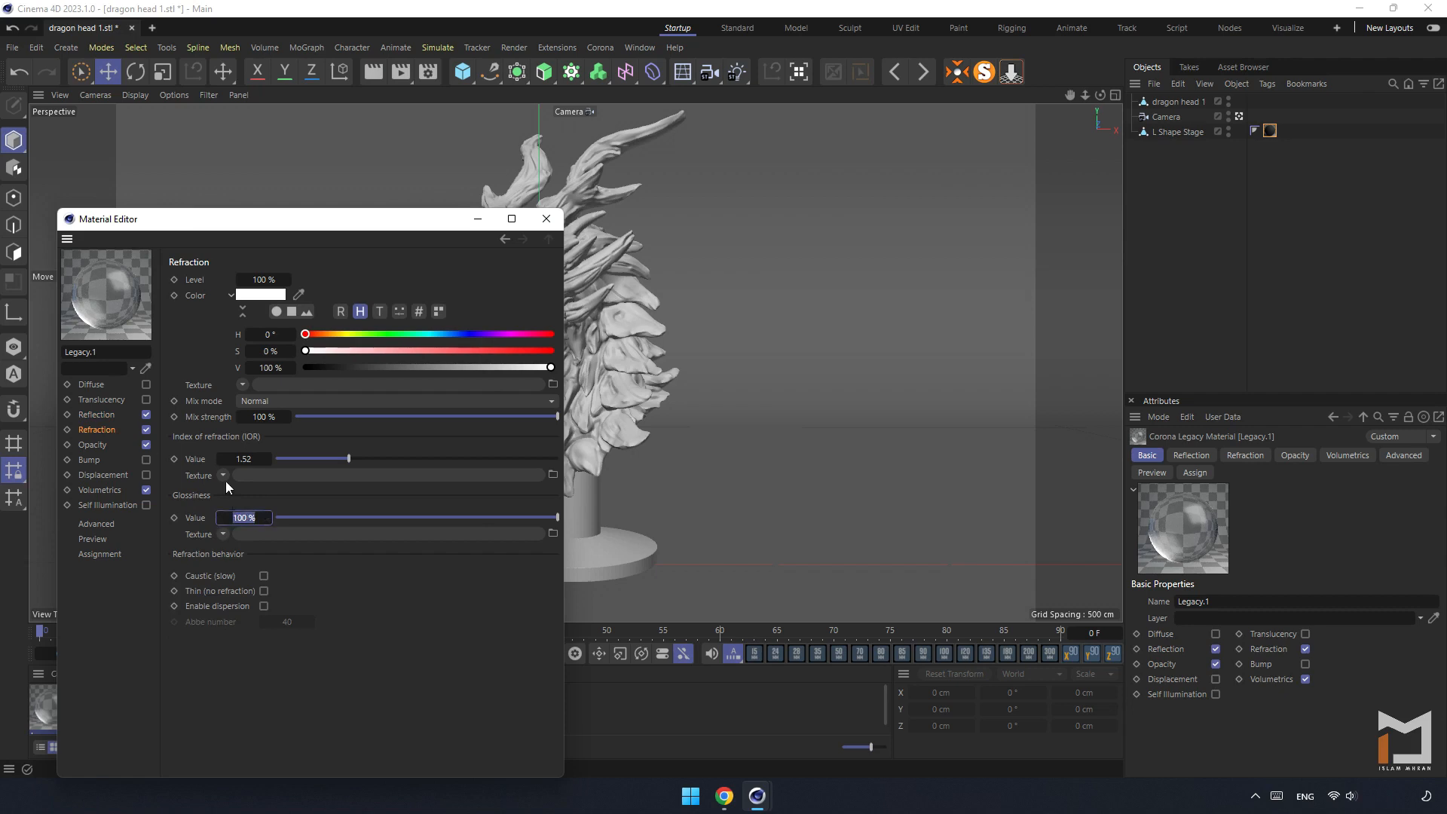
pyautogui.write('60')
pyautogui.press('Return')
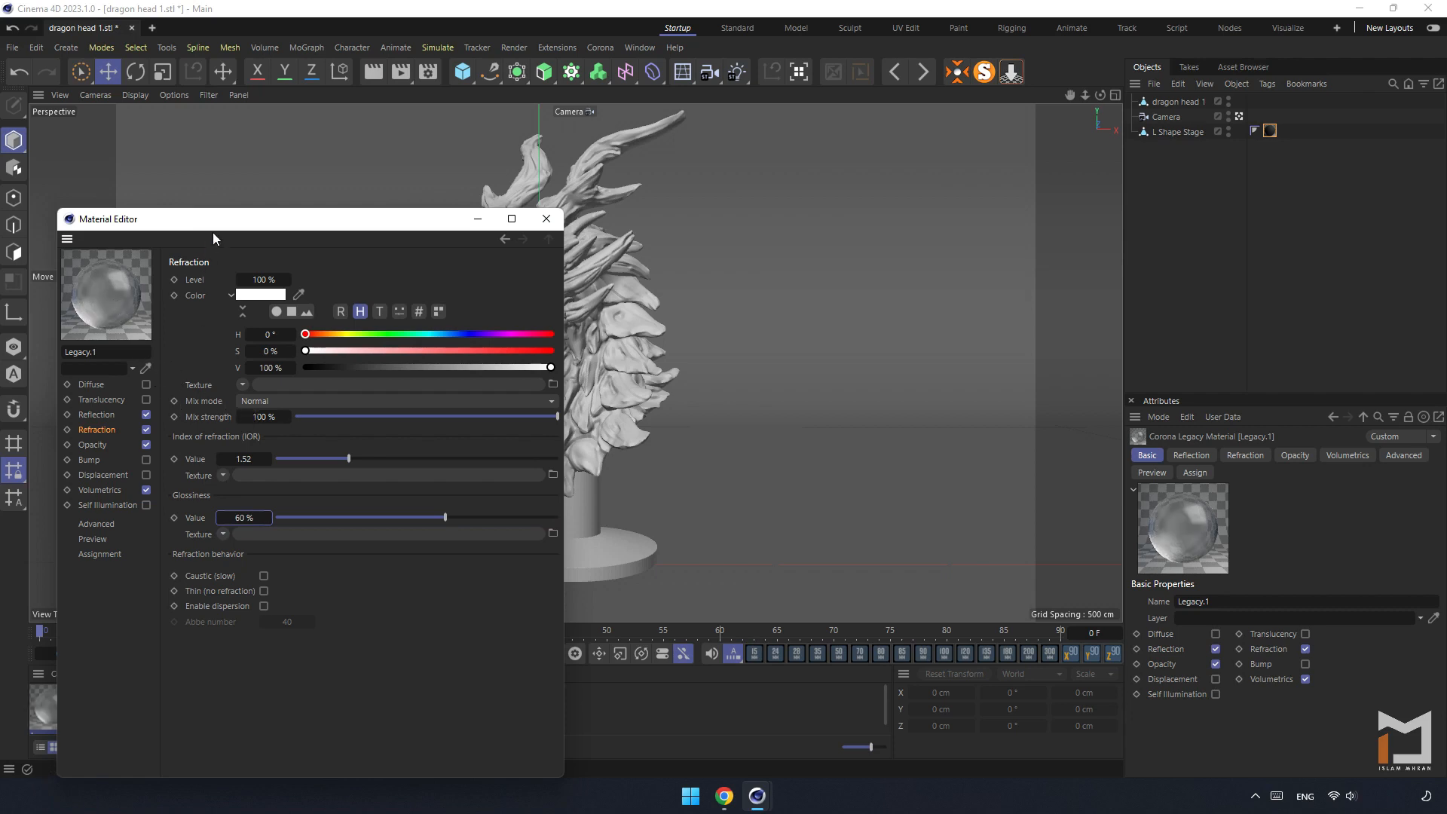
# - Give the material's volumetric absorption a strong pure red color and a distance of 4 cm
pyautogui.click(92, 444)
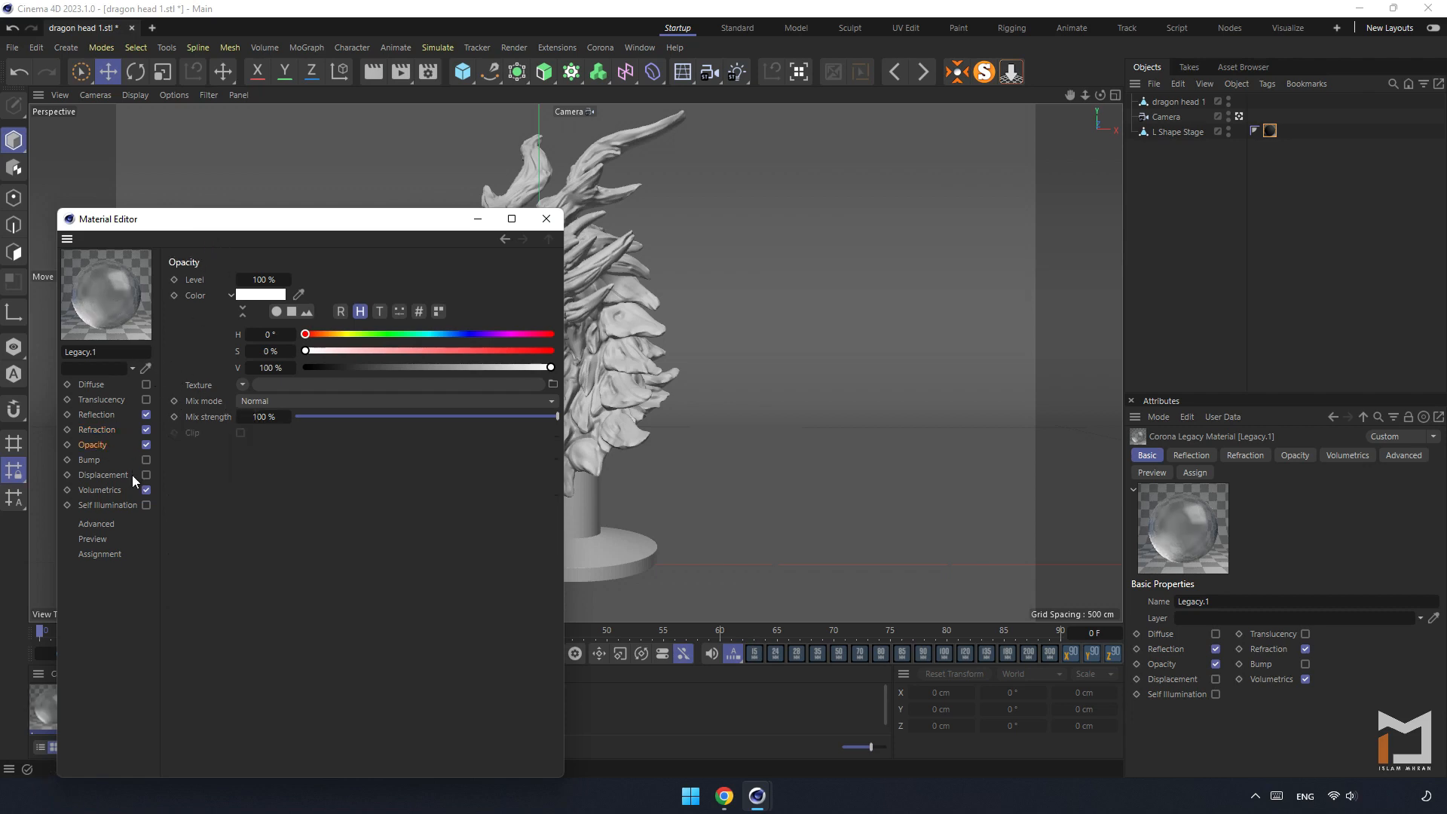
pyautogui.click(98, 490)
pyautogui.click(263, 320)
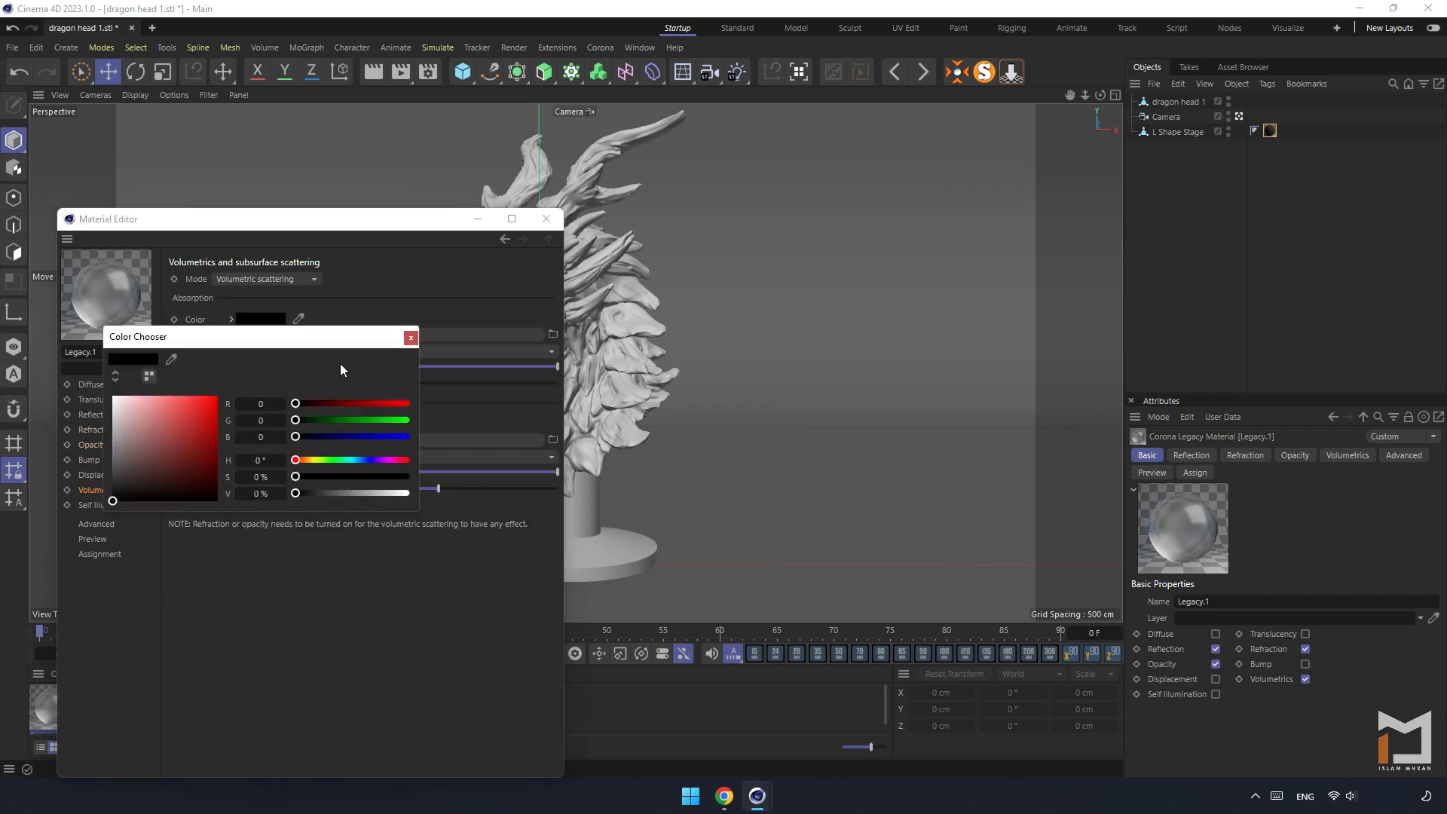
pyautogui.click(360, 404)
pyautogui.moveTo(359, 403); pyautogui.dragTo(376, 404)
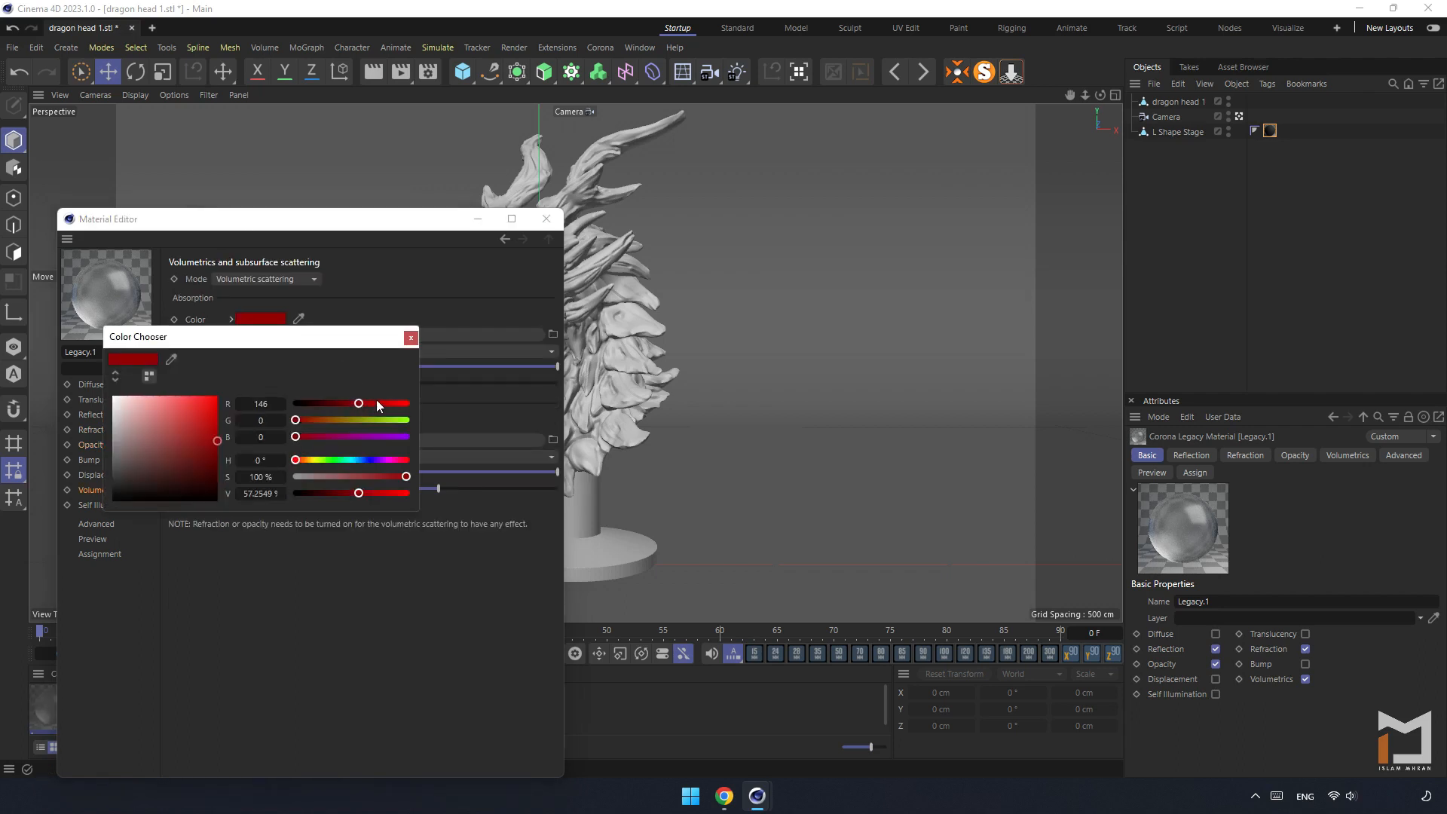
pyautogui.click(412, 336)
pyautogui.click(265, 384)
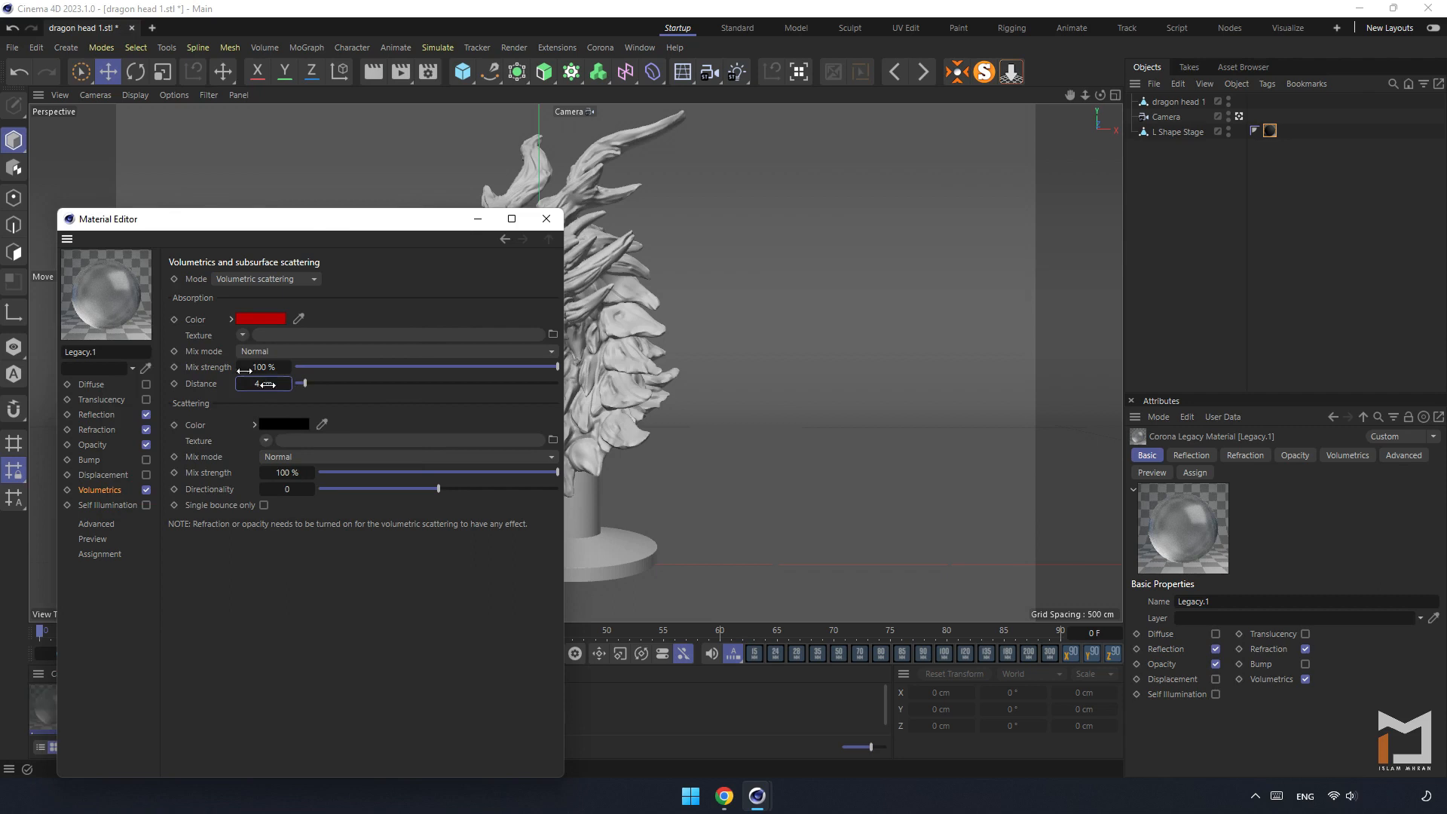
pyautogui.press('Return')
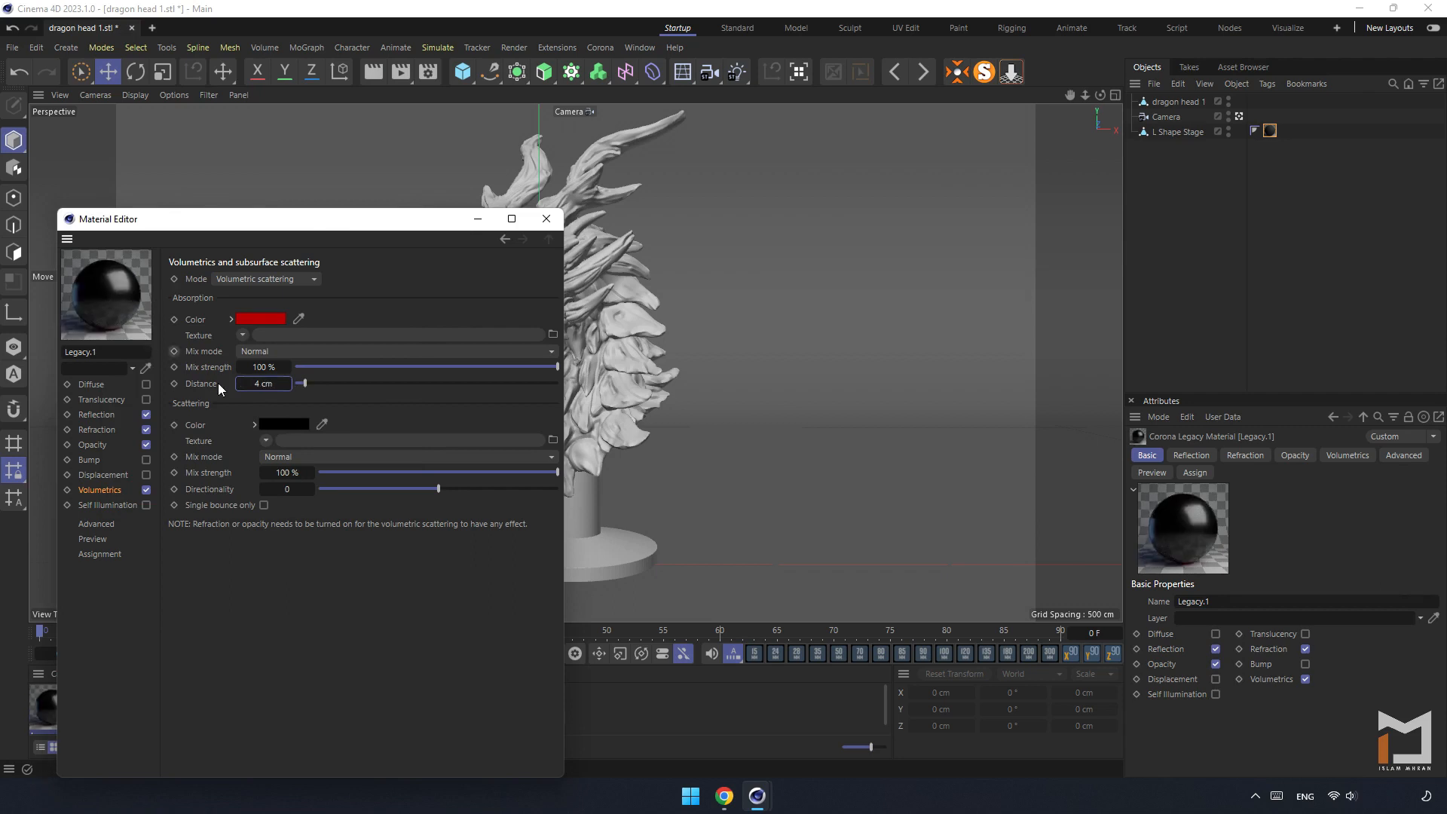
# - Set the volumetric scattering color to a muted red, RGB 163, 83, 83, with 49% saturation
pyautogui.click(275, 428)
pyautogui.click(222, 538)
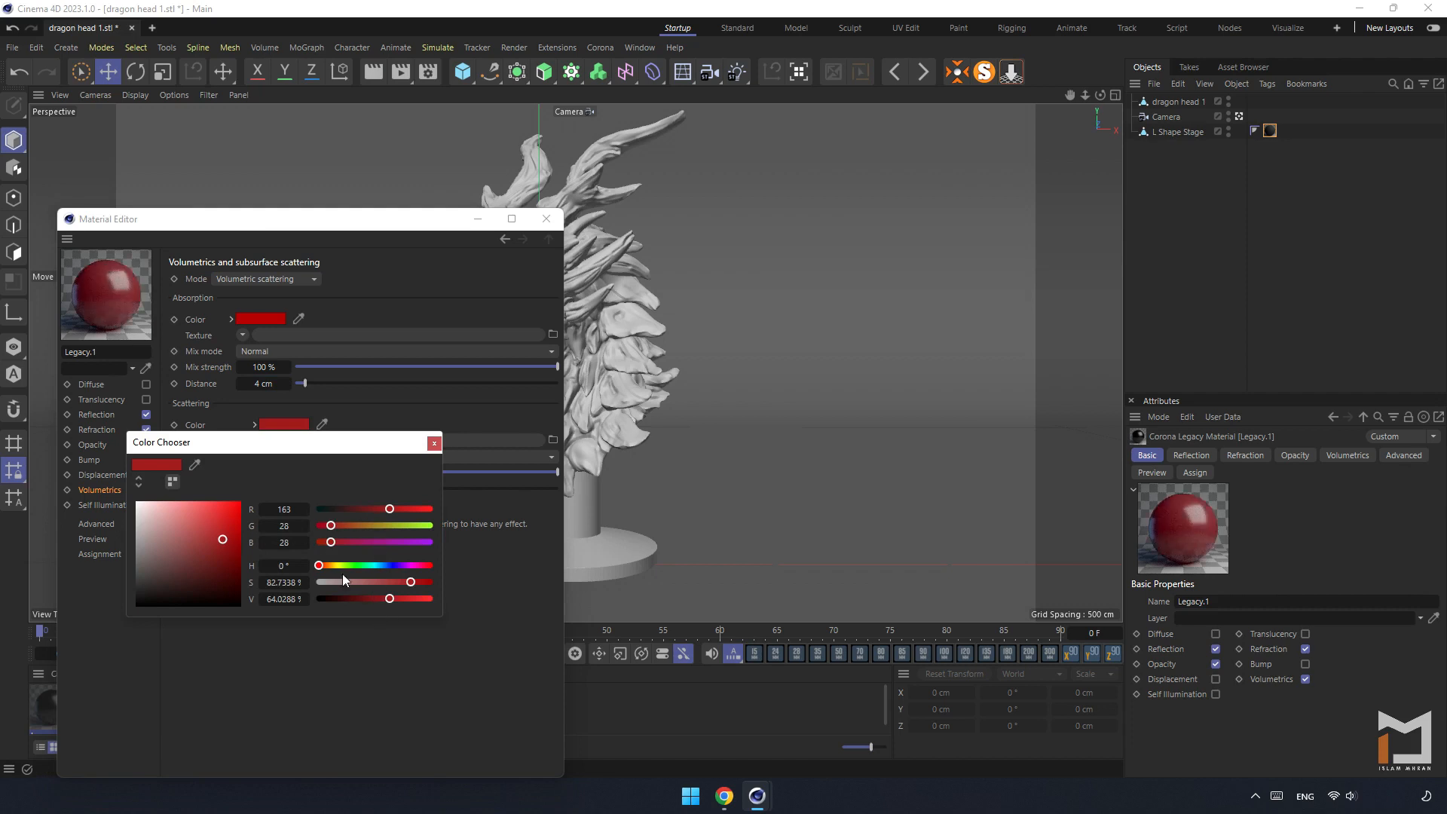
pyautogui.click(378, 582)
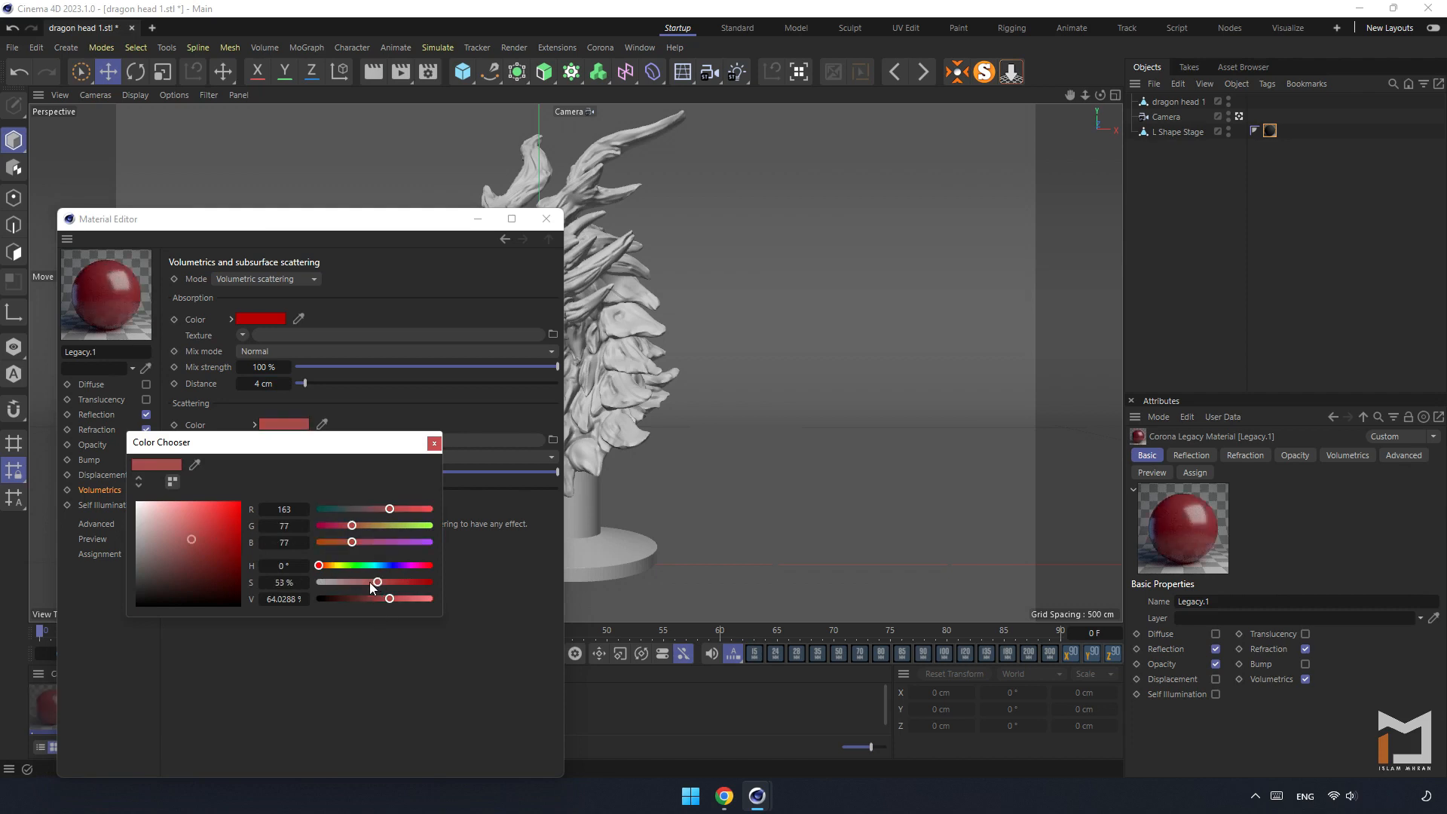
pyautogui.click(370, 583)
pyautogui.moveTo(369, 583); pyautogui.dragTo(374, 583)
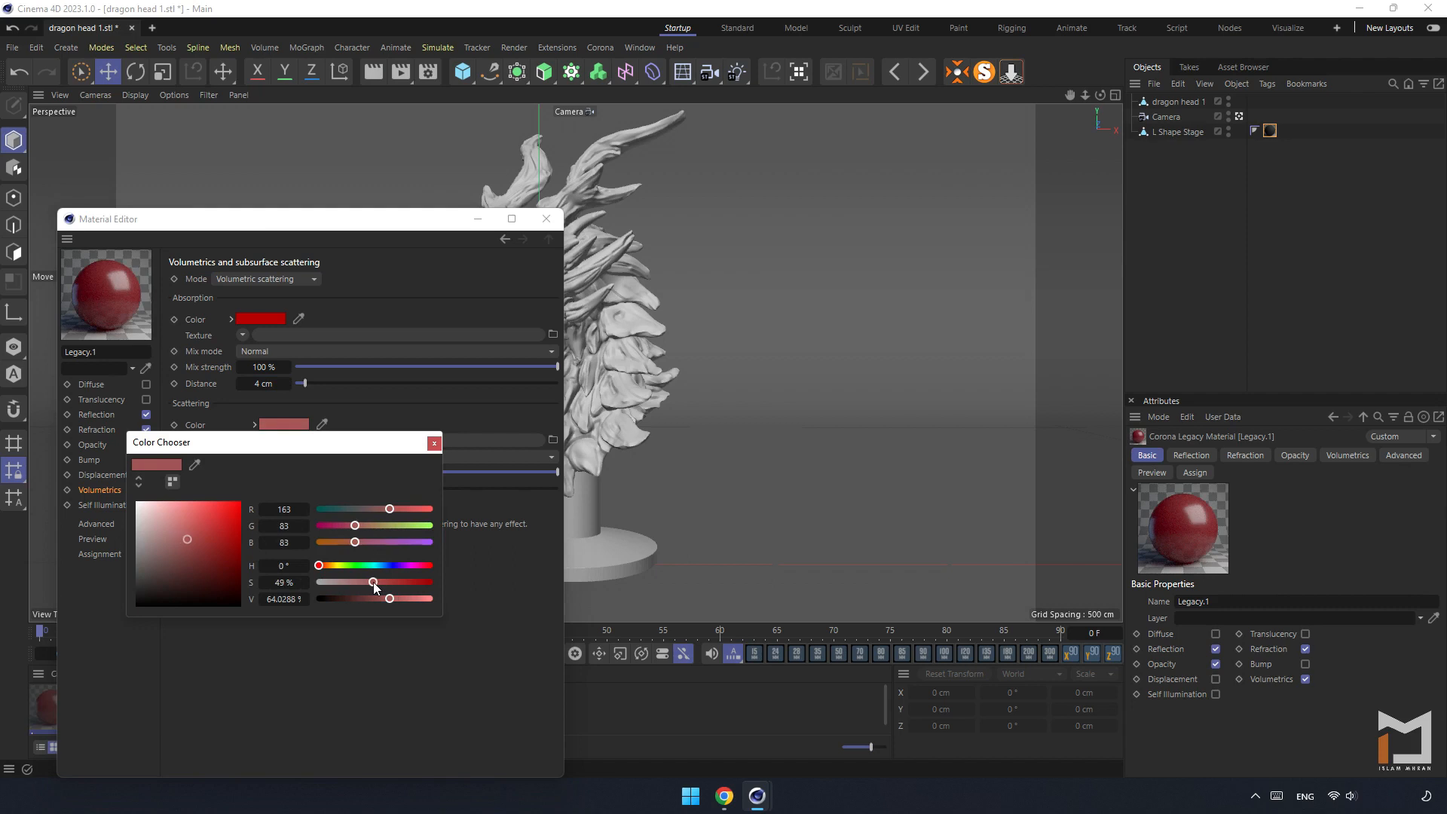
pyautogui.click(434, 443)
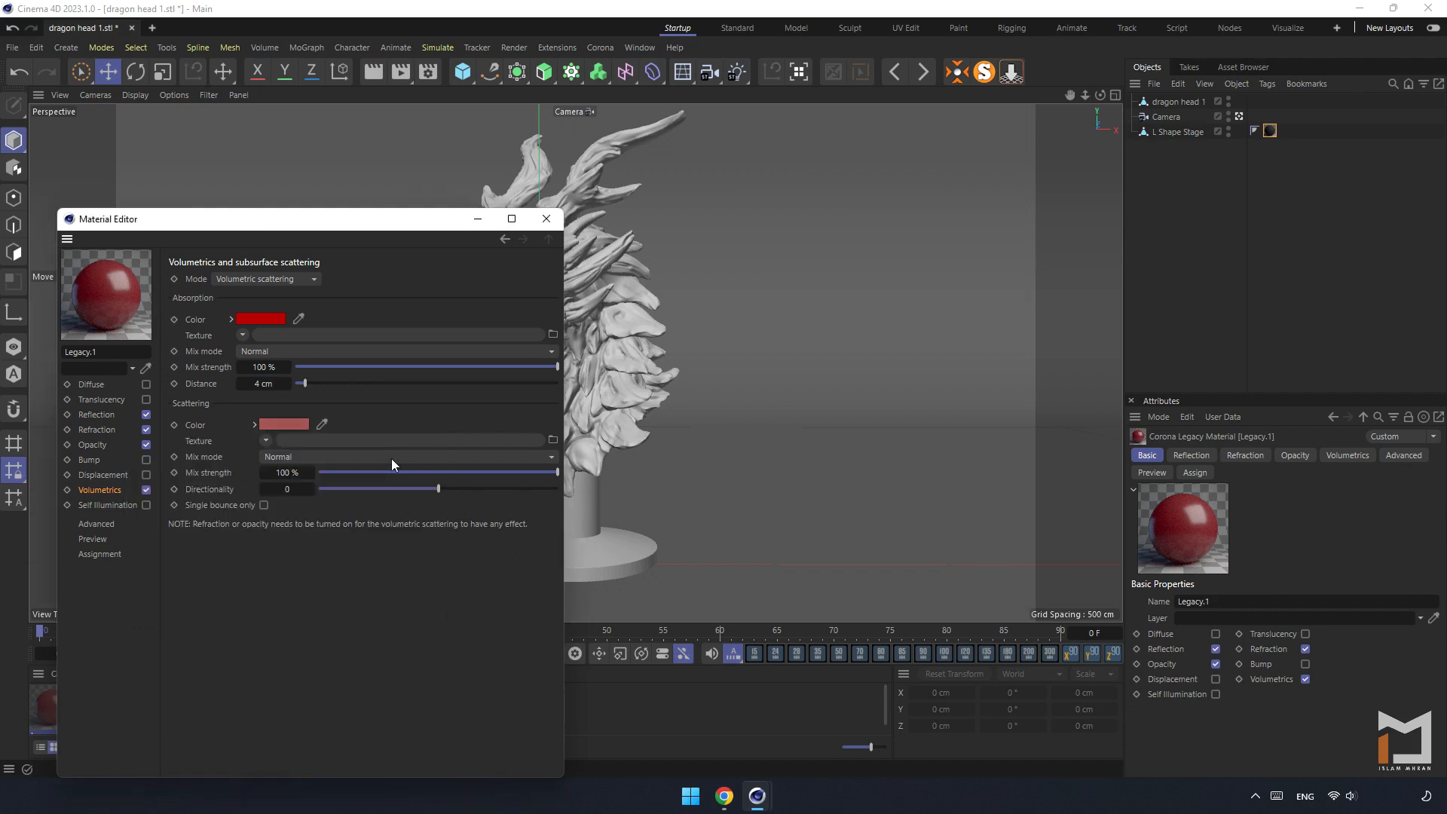
# - Set the scattering directionality to 0.8 and lighten the scattering color to RGB 211, 102, 102
pyautogui.click(295, 490)
pyautogui.write('0.8')
pyautogui.press('Return')
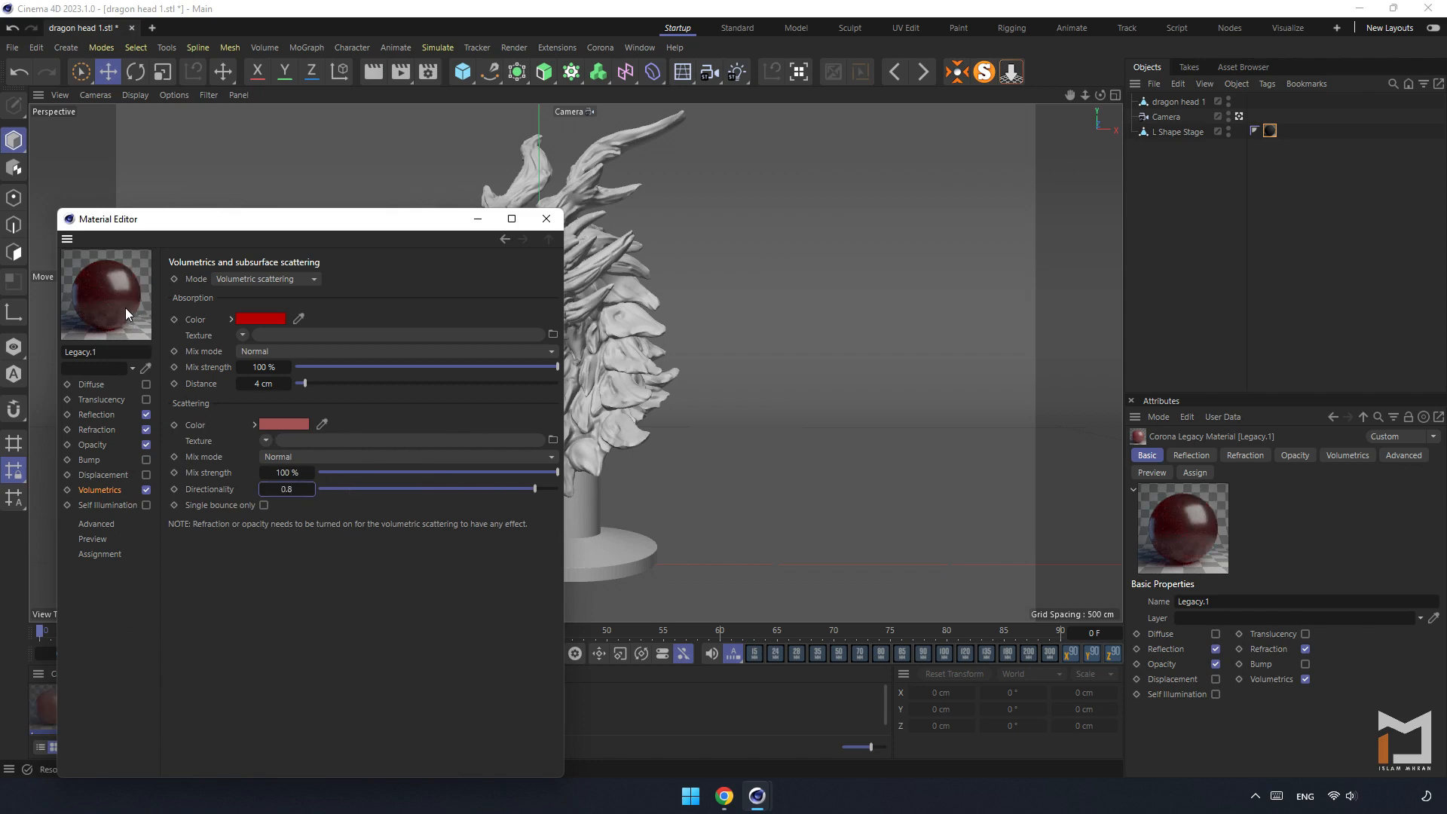
pyautogui.click(284, 423)
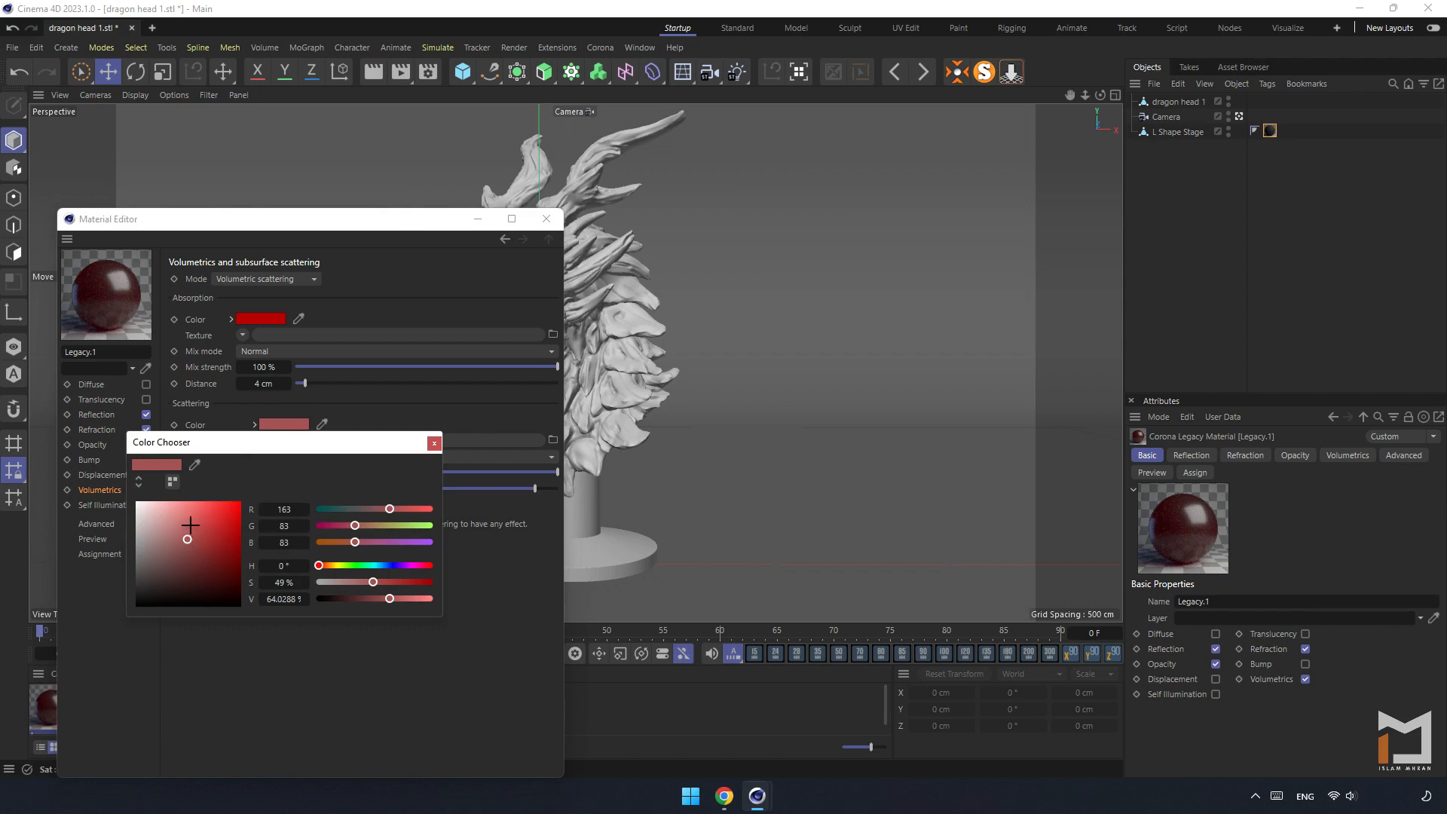
pyautogui.click(190, 518)
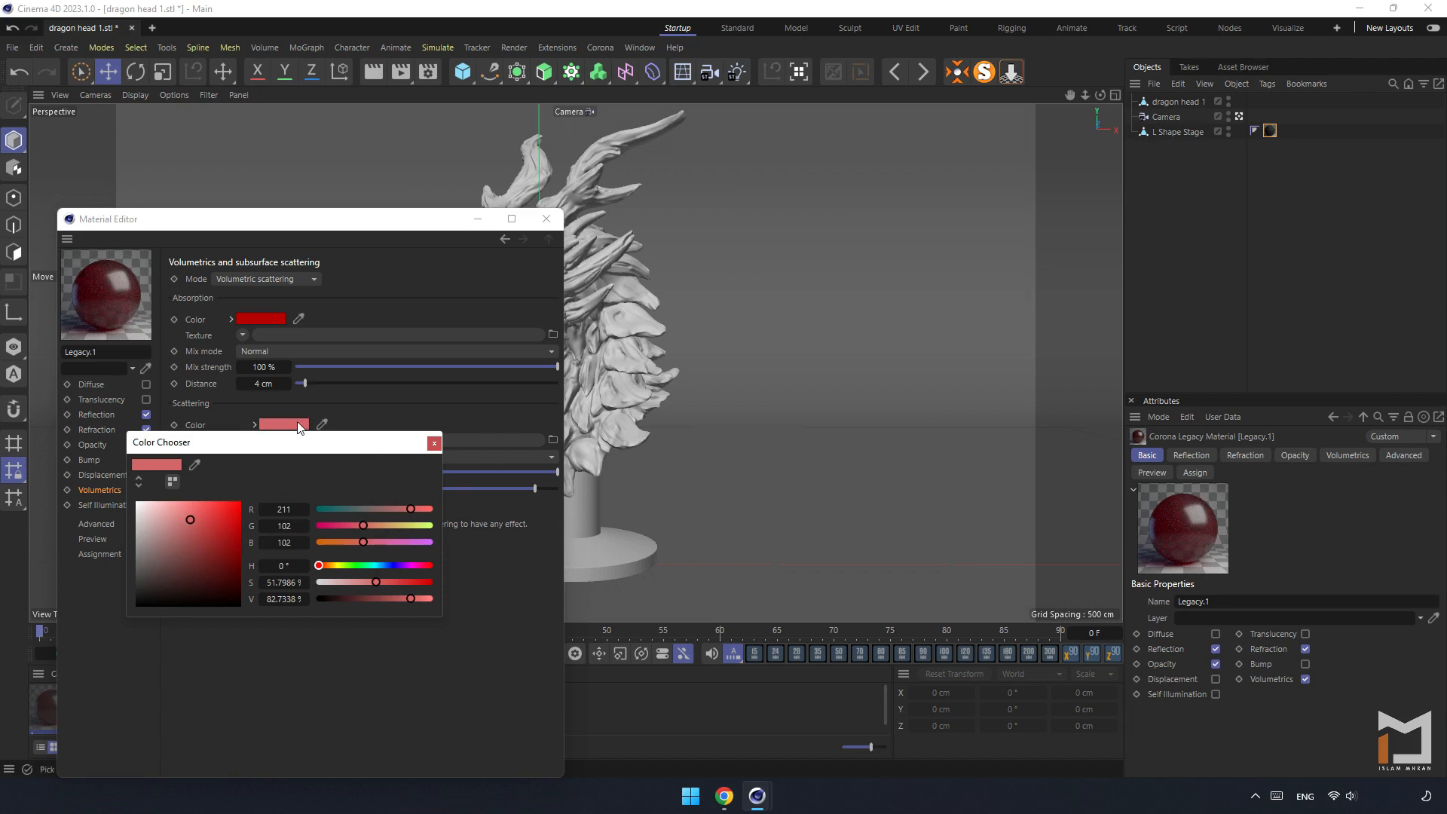
pyautogui.click(433, 443)
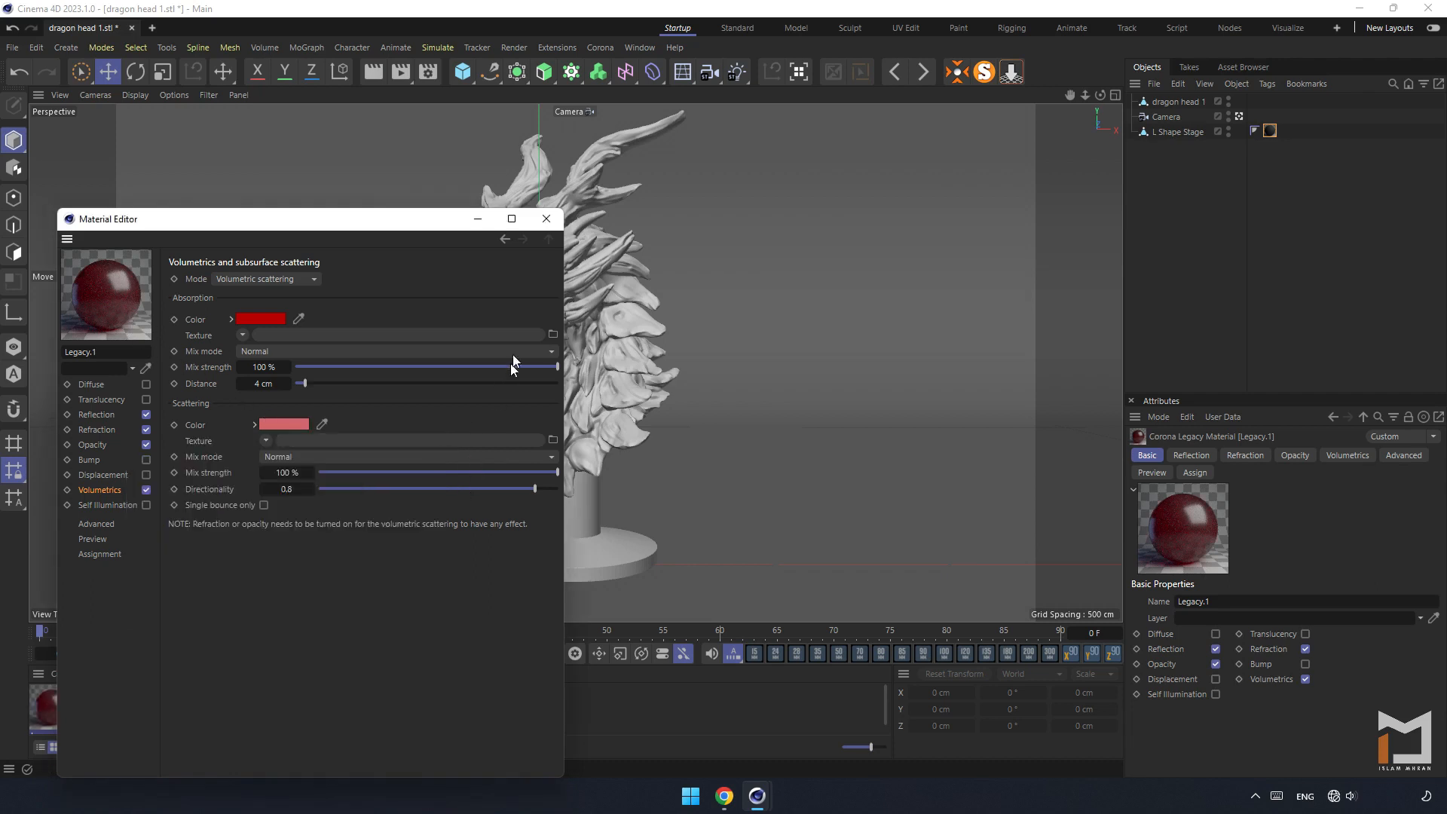
pyautogui.click(546, 219)
# - Apply the red material to the dragon head and move dragon head 1 below the camera in the object hierarchy
pyautogui.moveTo(59, 704); pyautogui.dragTo(583, 345)
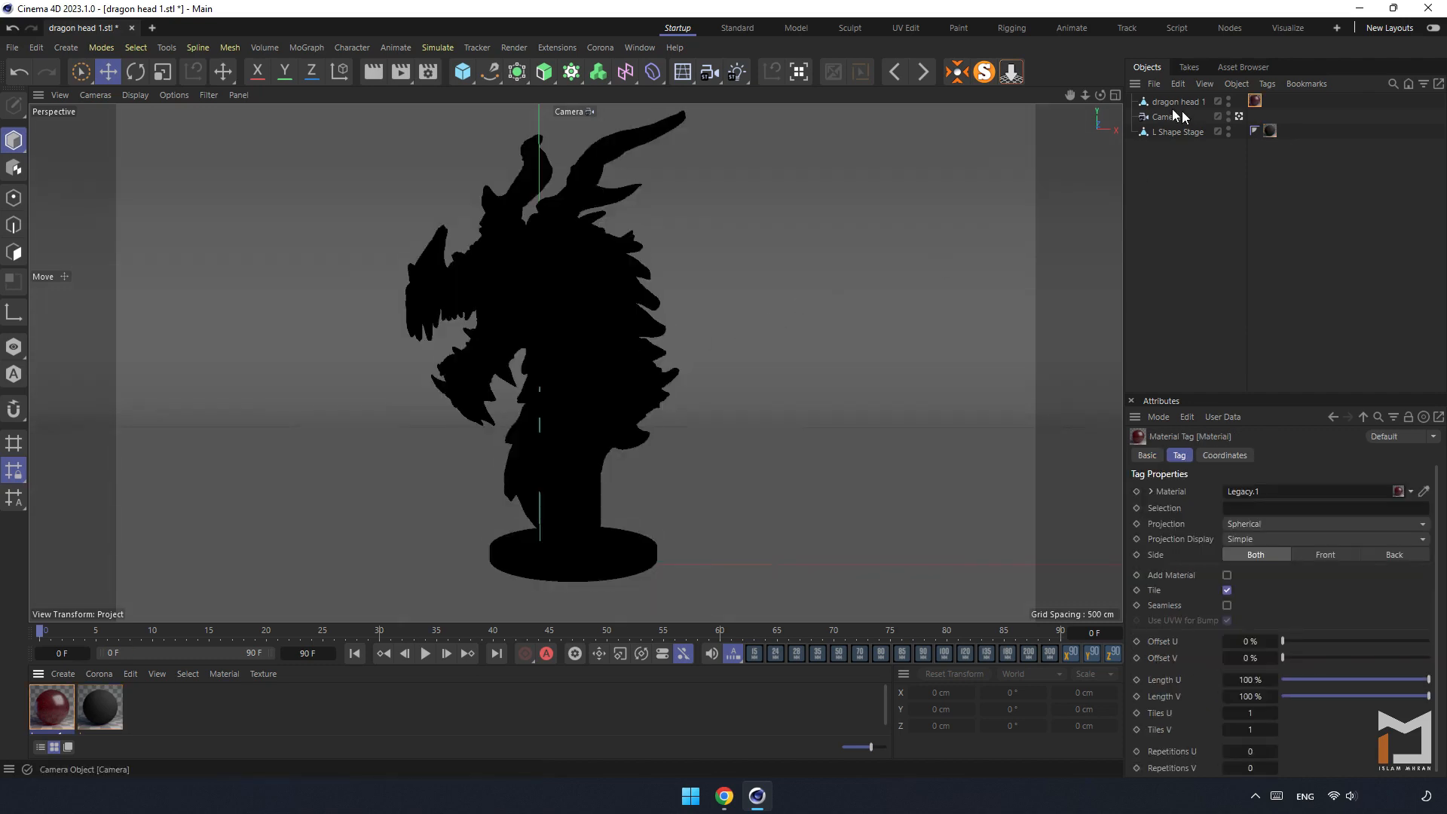
pyautogui.moveTo(1171, 98); pyautogui.dragTo(1177, 107)
pyautogui.moveTo(1179, 103); pyautogui.dragTo(1169, 132)
pyautogui.click(1173, 167)
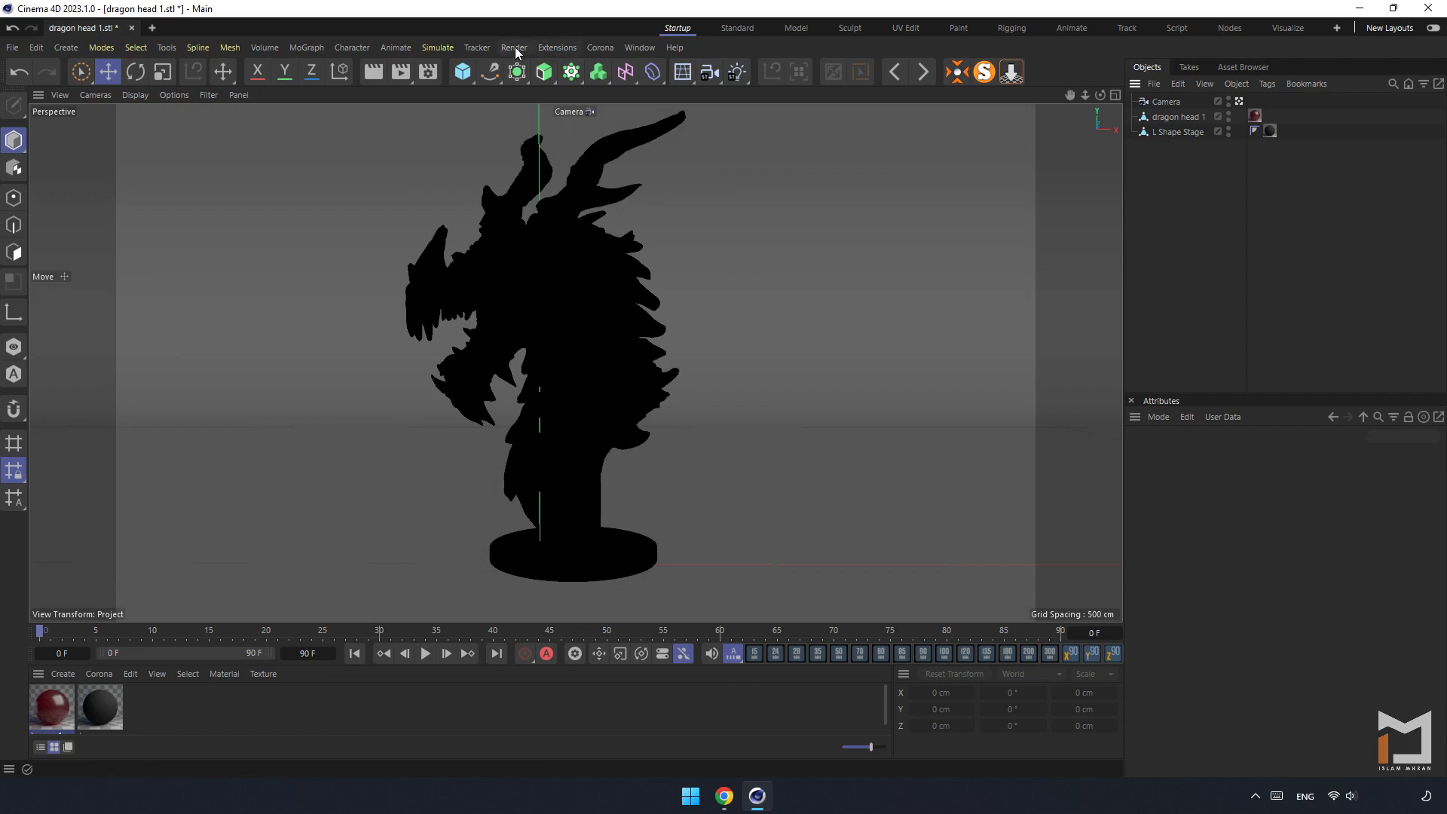
# - Add a Corona Light to the scene
pyautogui.click(601, 51)
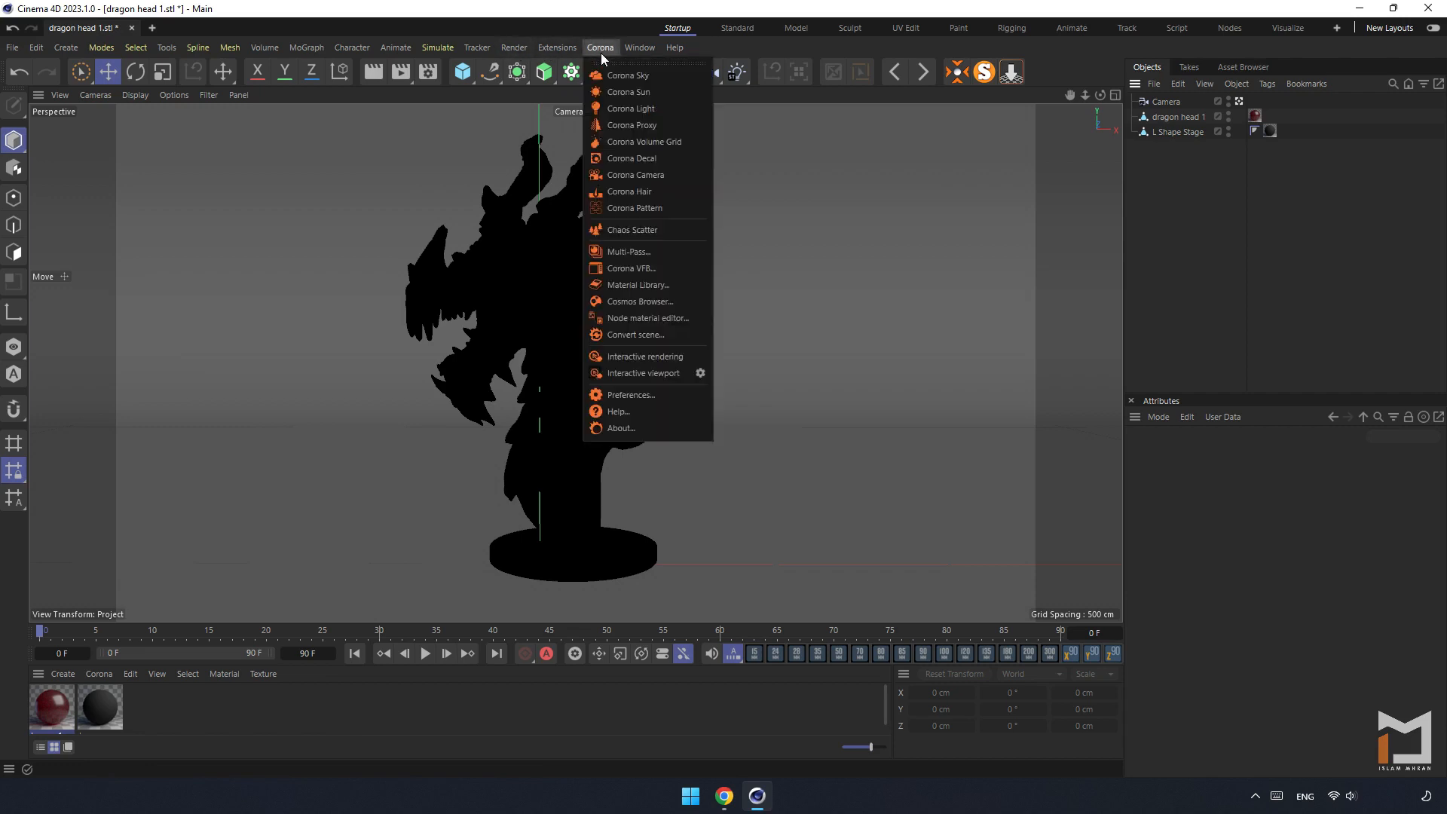
pyautogui.click(617, 108)
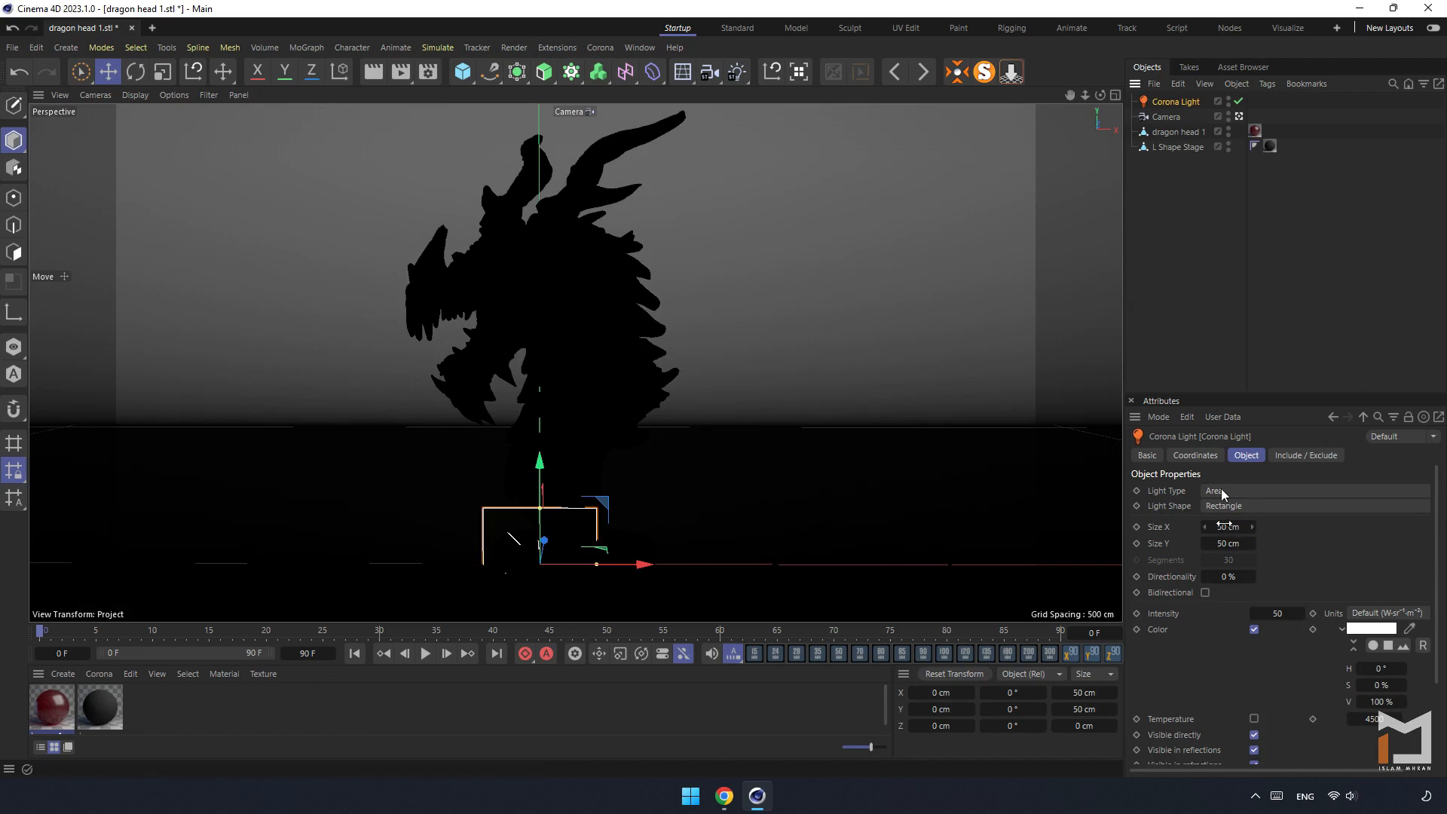
# - Add a Target tag to the Corona Light and assign dragon head 1 as its target object
pyautogui.rightClick(1182, 103)
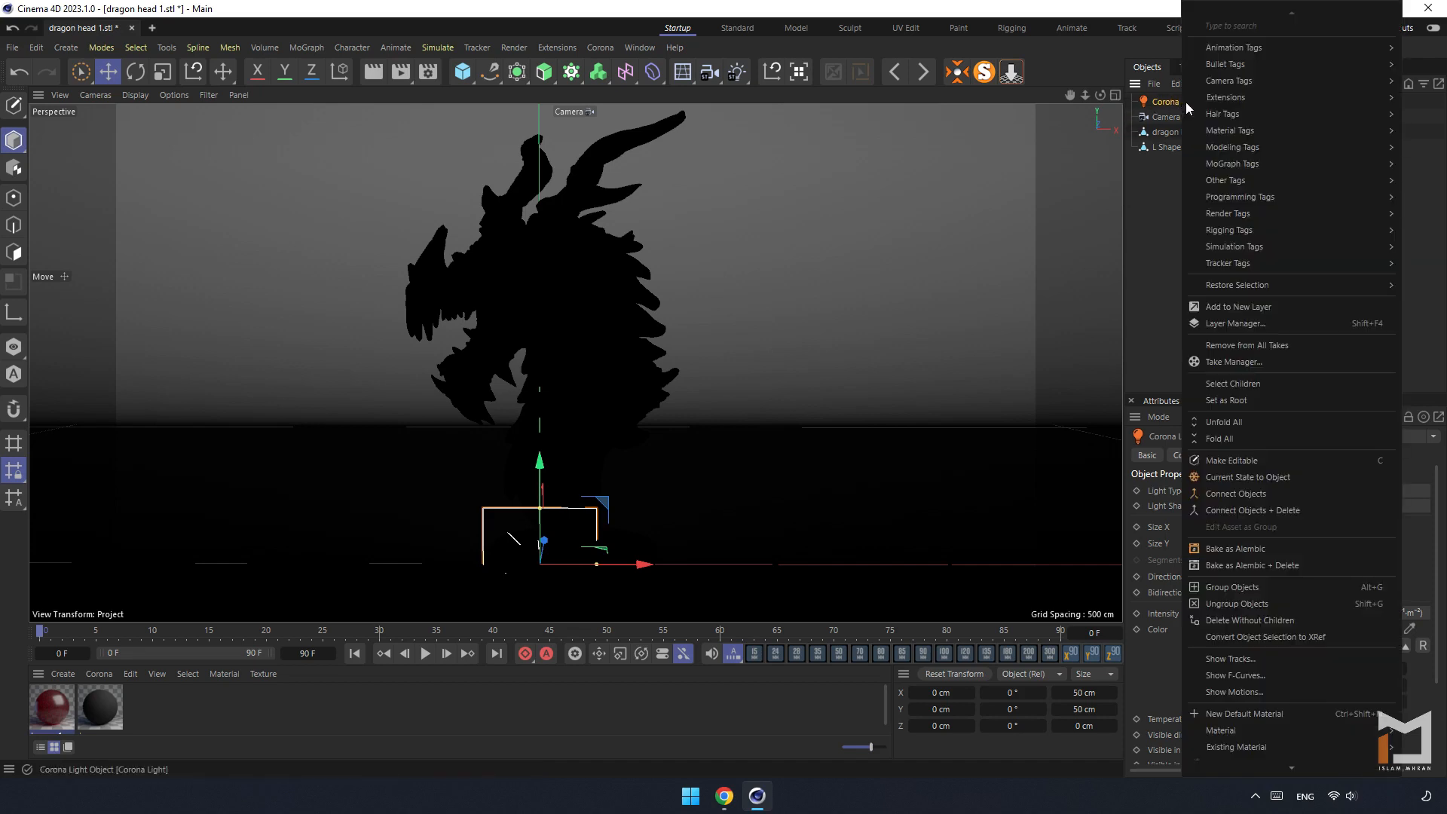
pyautogui.moveTo(1246, 48)
pyautogui.click(1139, 107)
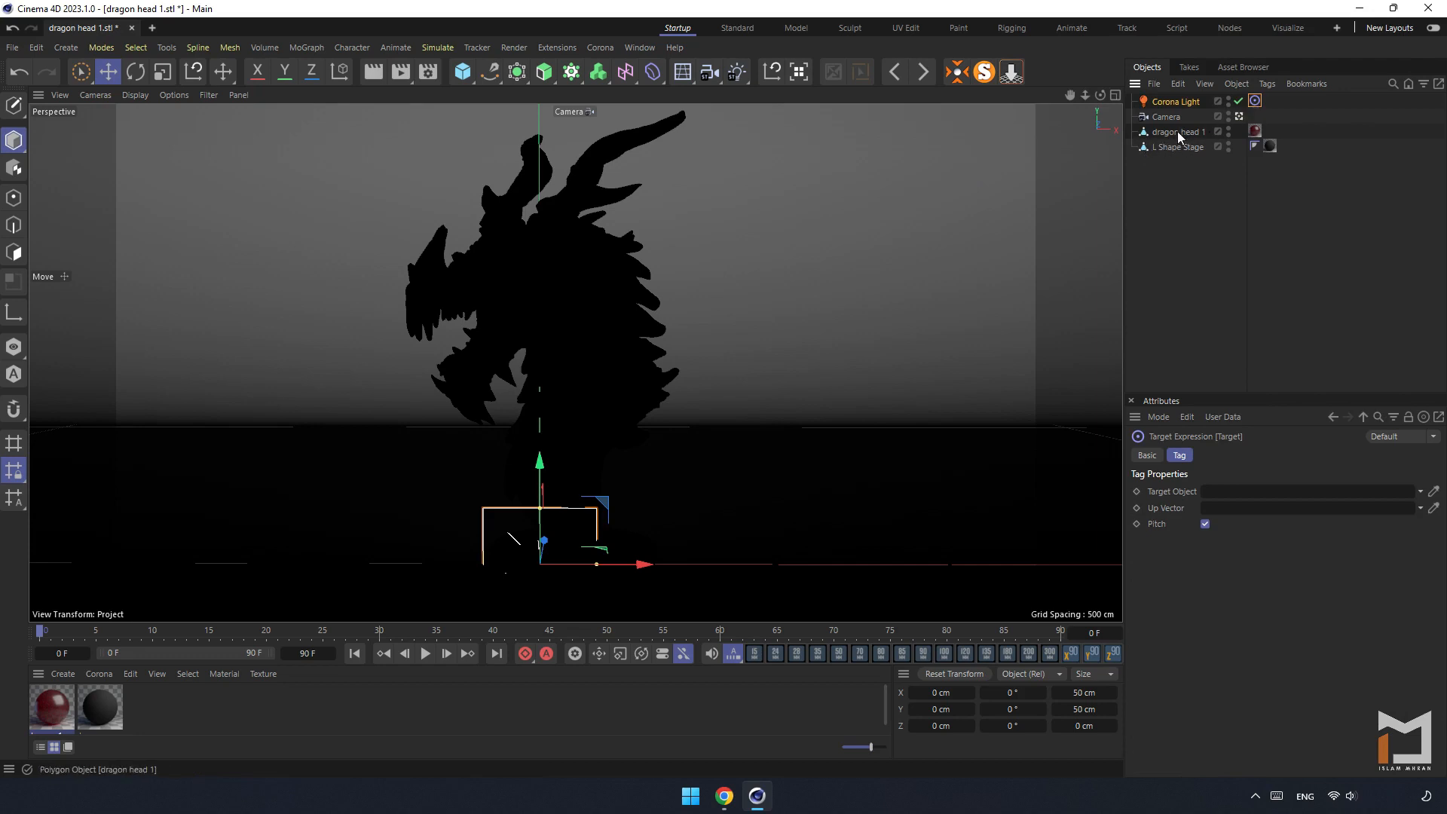
pyautogui.moveTo(1177, 131); pyautogui.dragTo(1244, 493)
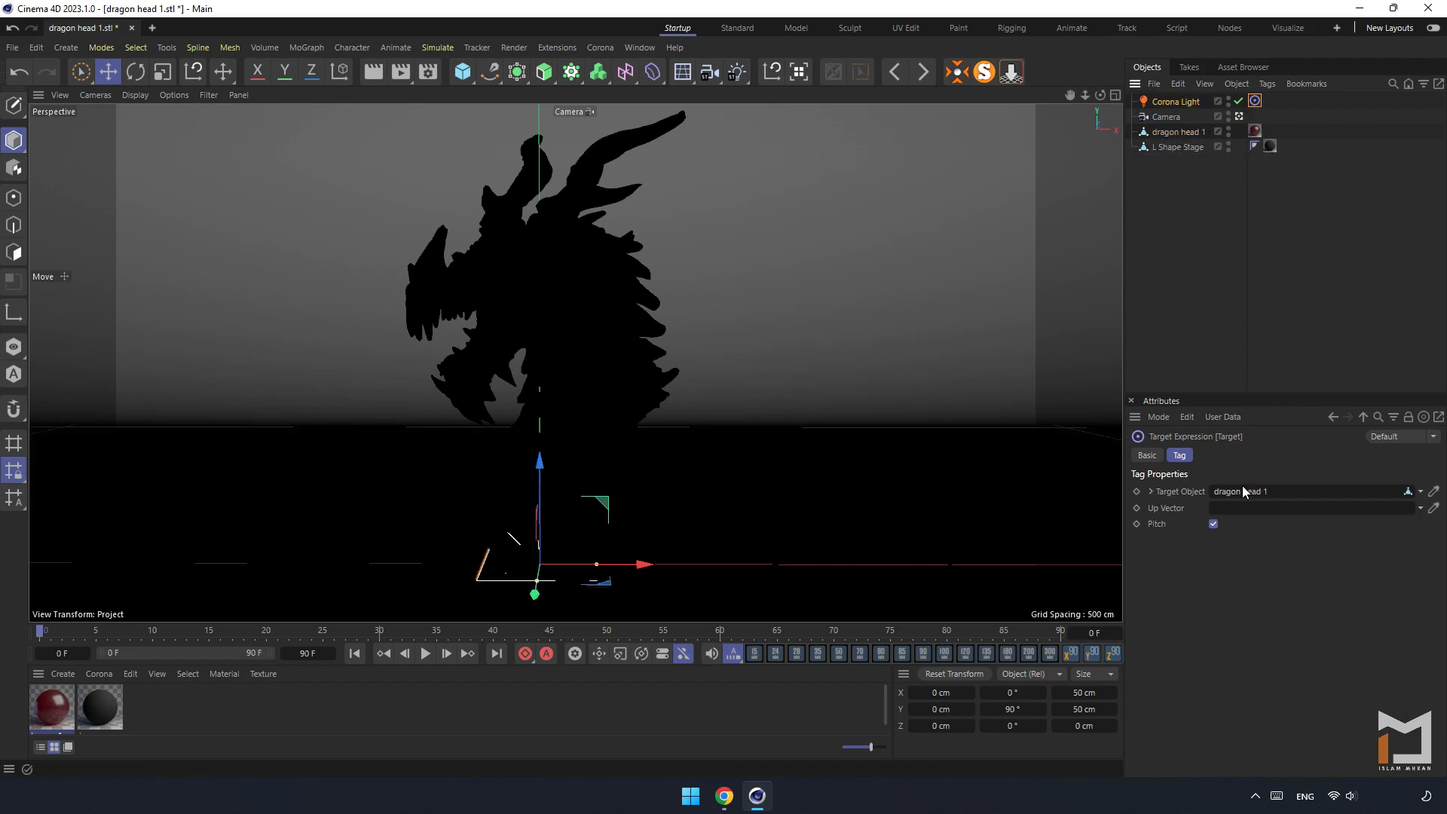
# - Position the Corona Light above and behind the dragon head on its left side, at about X -145, Y 174, Z 146 cm
pyautogui.click(1176, 101)
pyautogui.moveTo(541, 471); pyautogui.dragTo(349, 248)
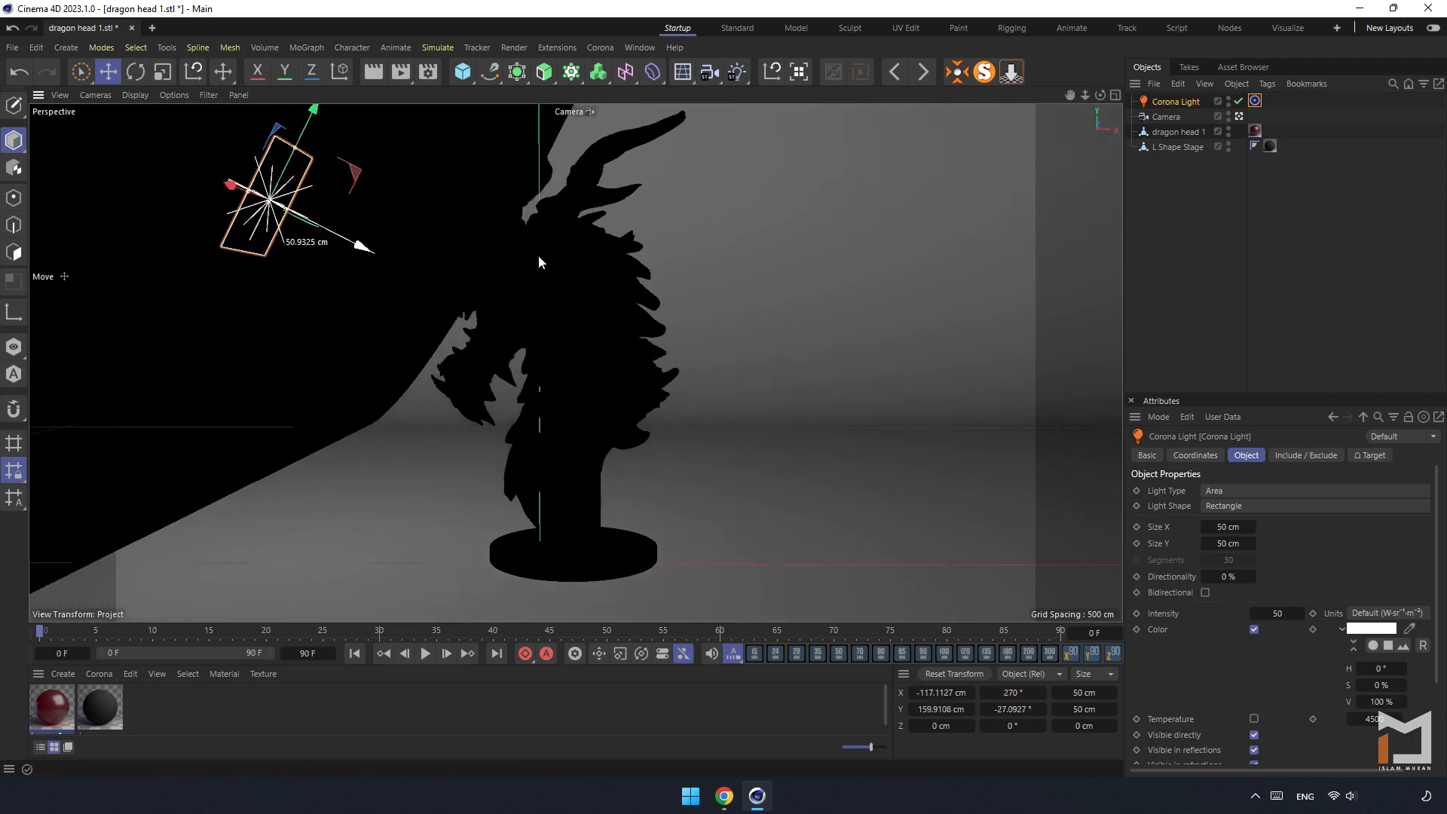
pyautogui.click(1115, 95)
pyautogui.click(1117, 96)
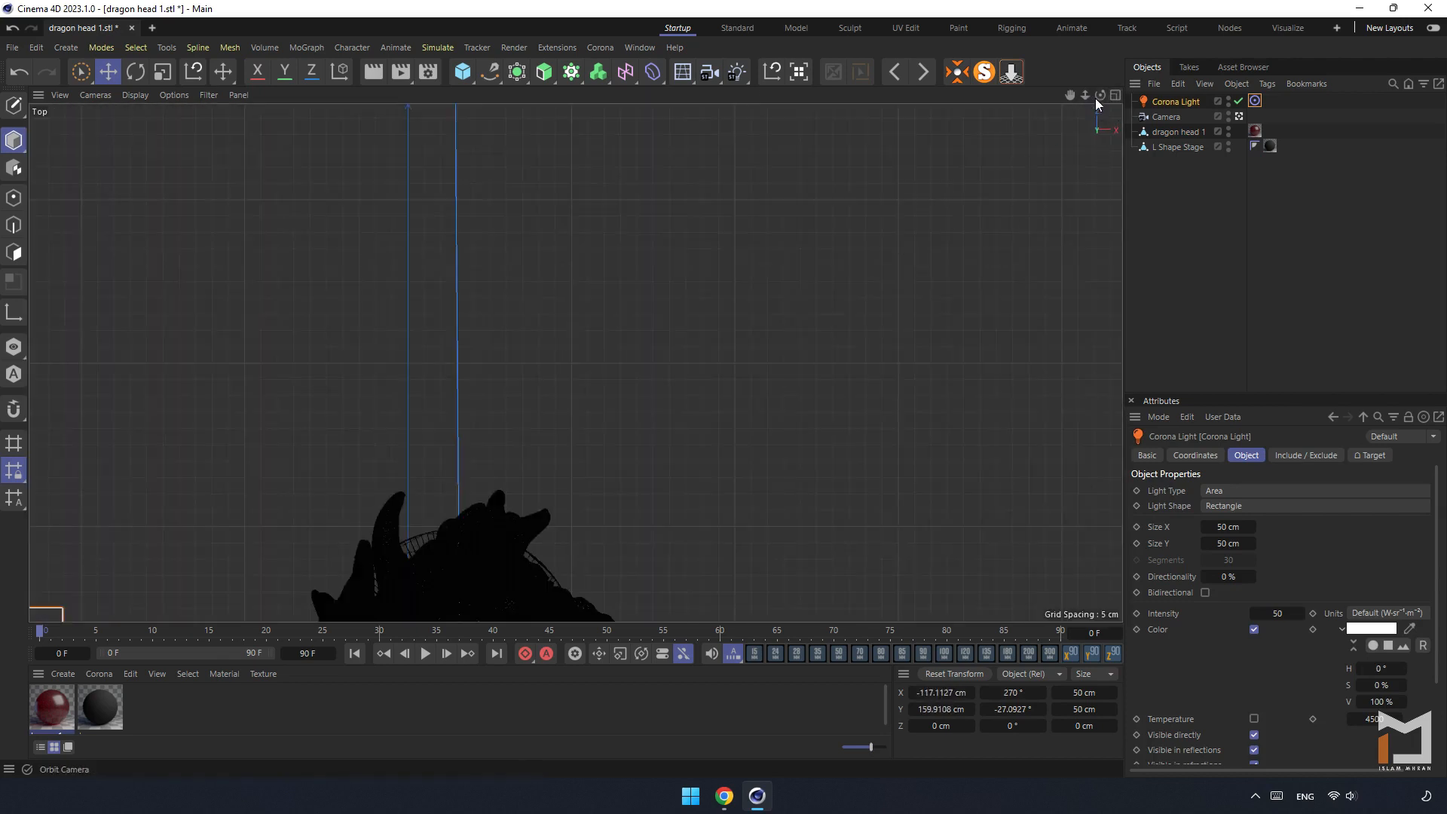
pyautogui.moveTo(1087, 97); pyautogui.dragTo(549, 381)
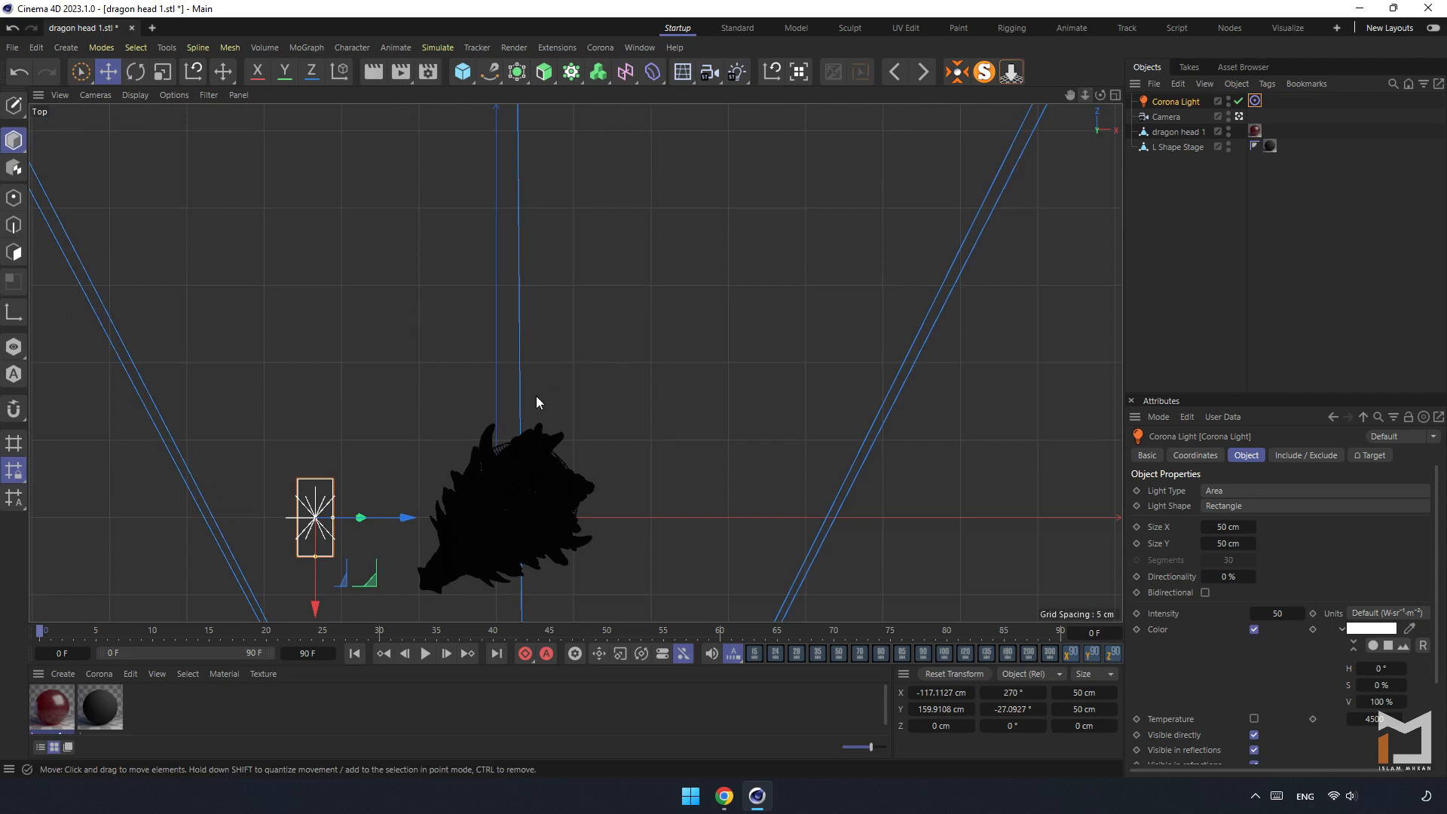
pyautogui.moveTo(314, 609); pyautogui.dragTo(363, 322)
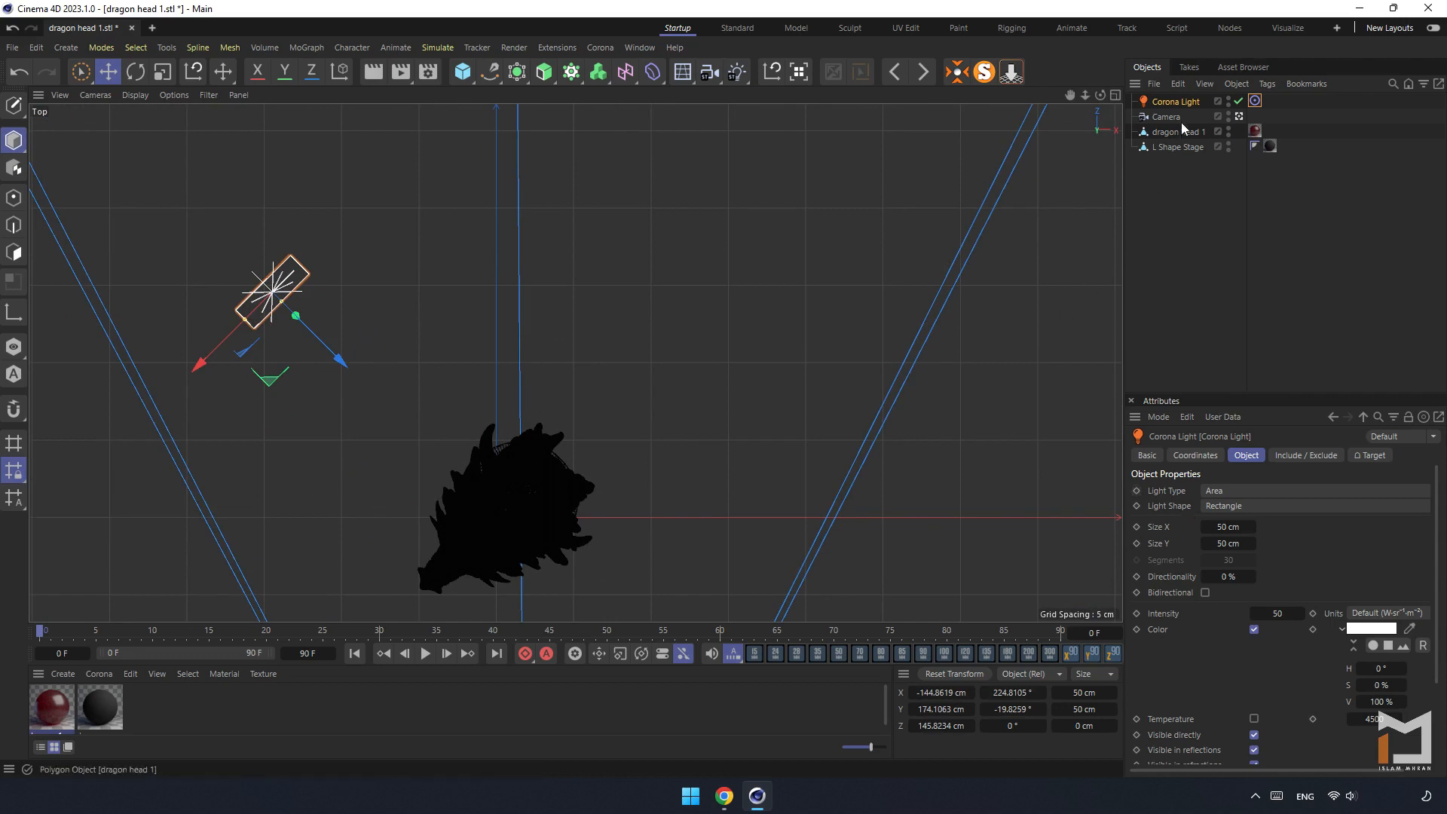
# - Set the Corona Light's size to 200 by 200 cm and its intensity to 85
pyautogui.click(1227, 526)
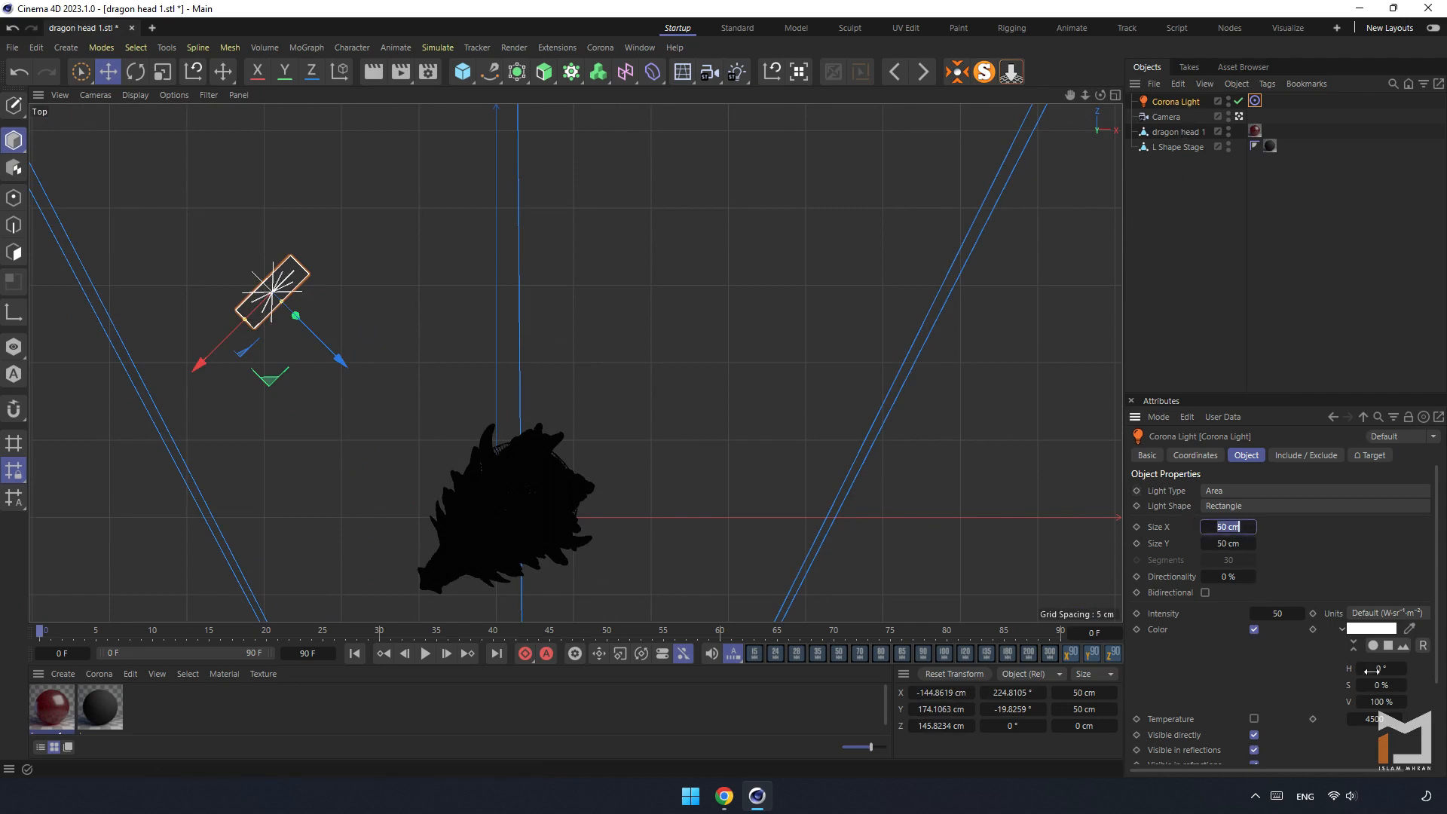
pyautogui.write('200')
pyautogui.press('Return')
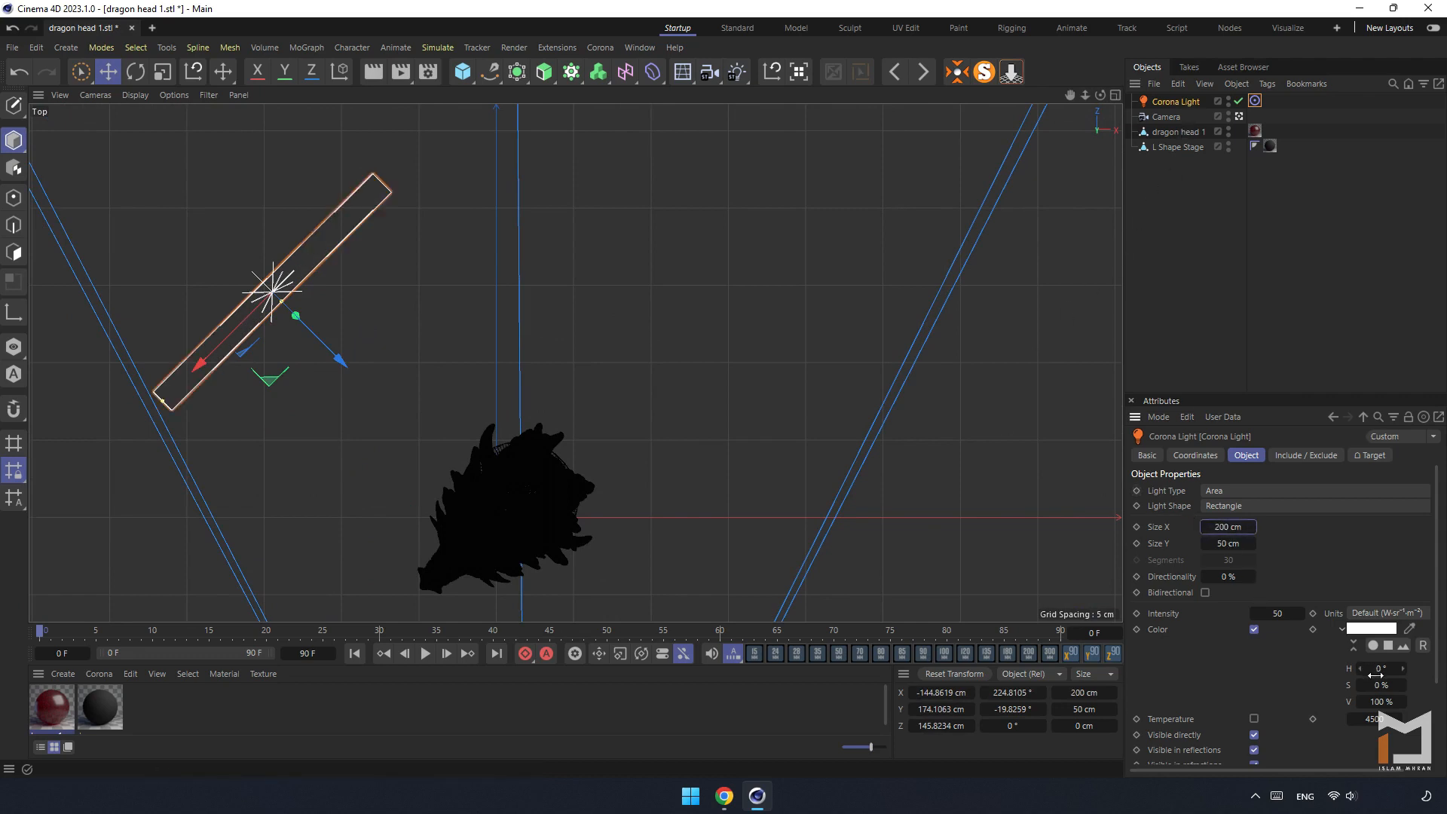
pyautogui.click(1228, 543)
pyautogui.write('200')
pyautogui.press('Return')
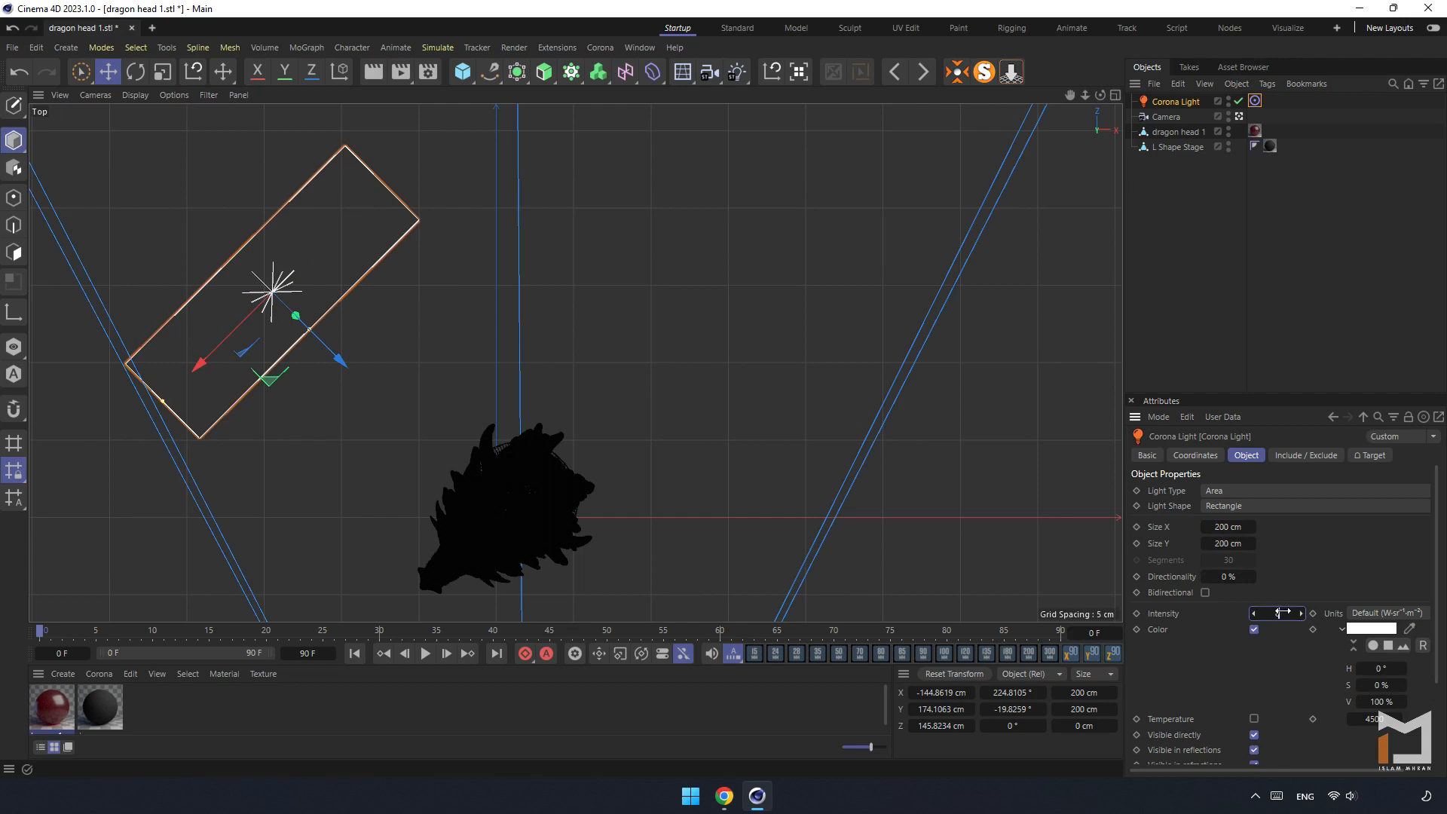
# - Move the Corona Light farther back from the dragon head, to about X -214, Y 210, Z 216 cm
pyautogui.scroll(-5, 555, 437)
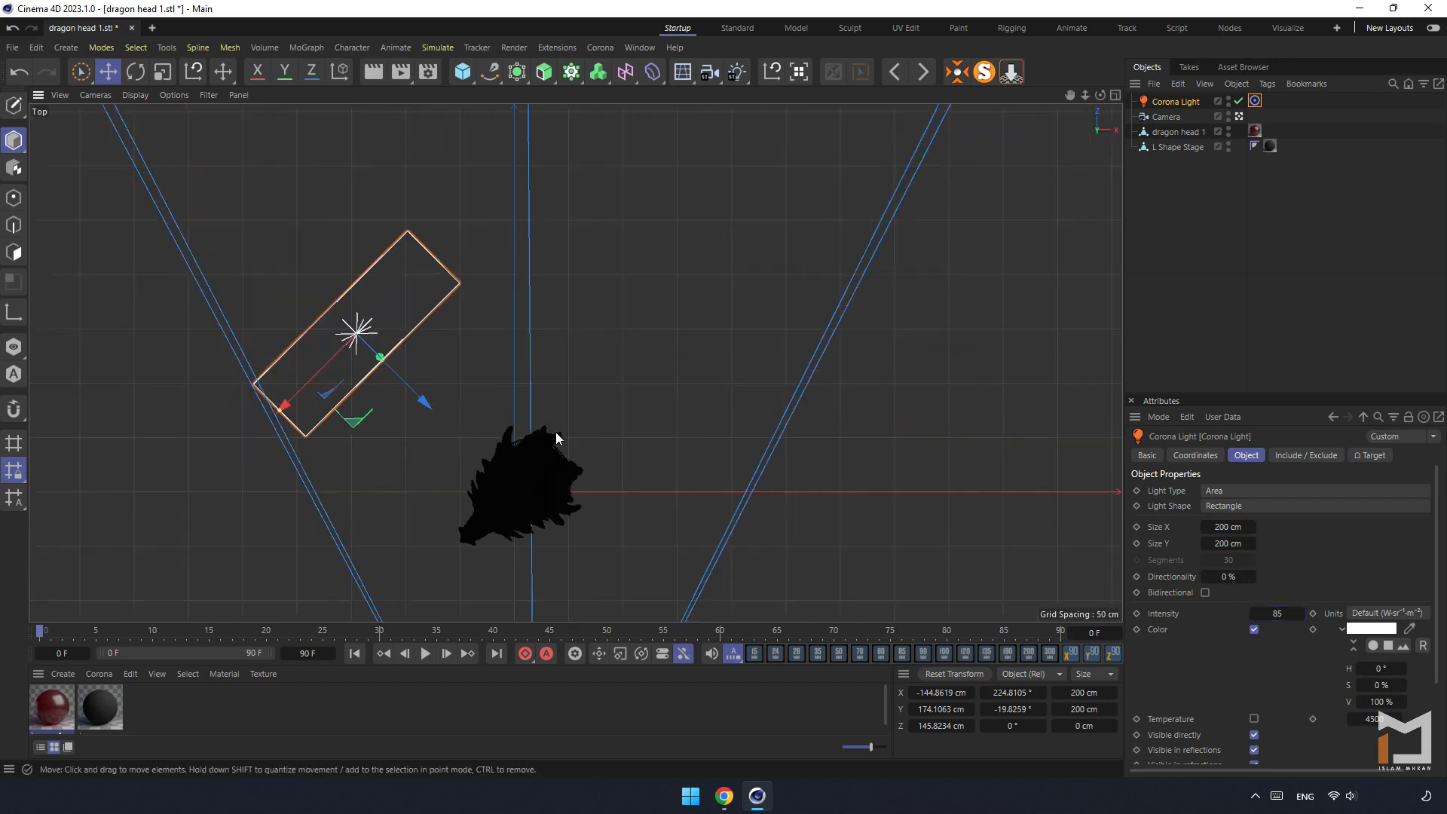
pyautogui.moveTo(487, 441); pyautogui.dragTo(462, 397)
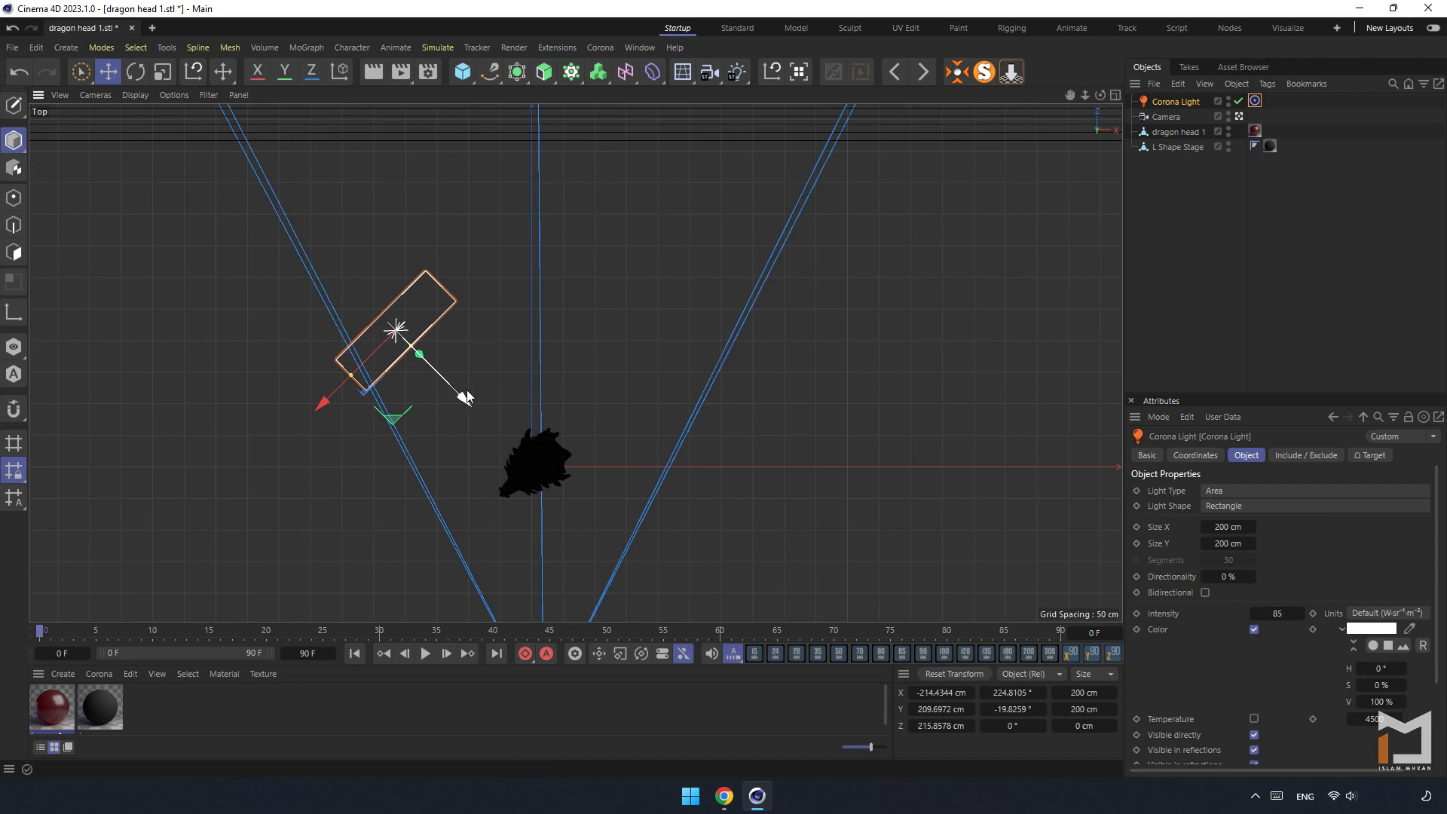
pyautogui.scroll(-3, 496, 366)
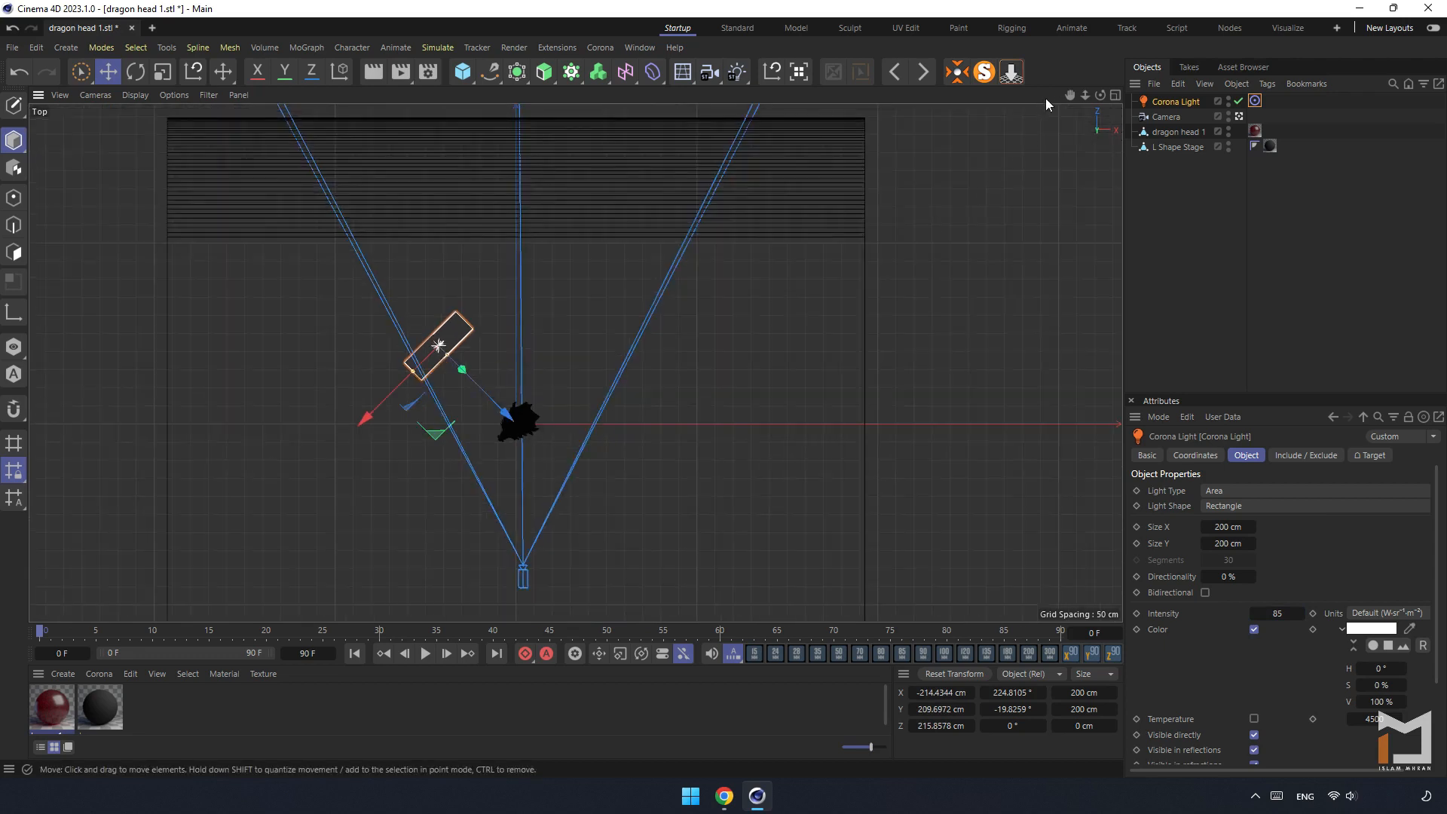
pyautogui.moveTo(1070, 95)
pyautogui.mouseDown()
pyautogui.moveTo(1078, 16)
pyautogui.moveTo(1094, 86)
pyautogui.mouseUp()
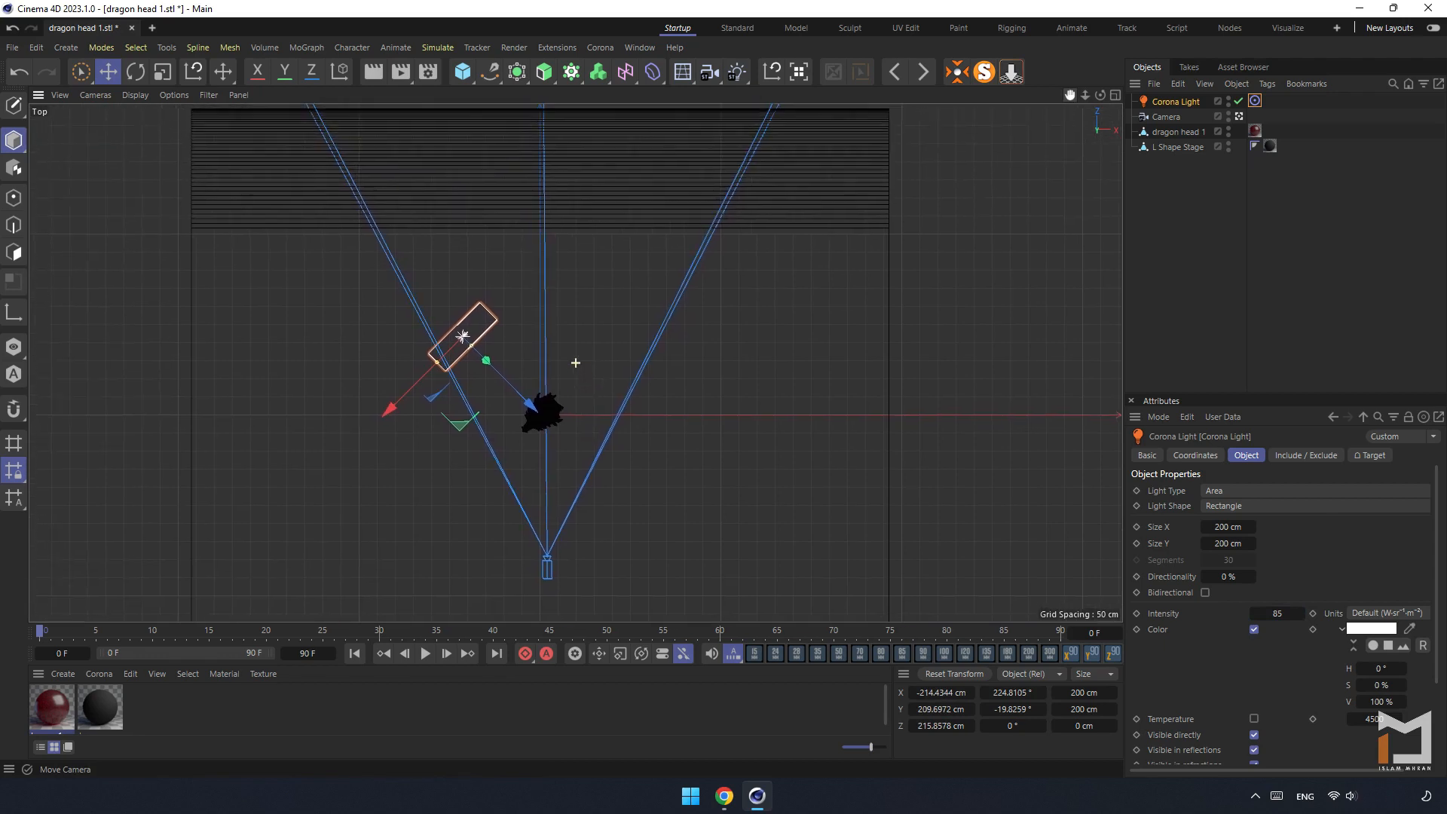
# - Duplicate the Corona Light to the front-left of the dragon head, about X -232, Z -222 cm, and set the copy's intensity to 10
pyautogui.click(1178, 83)
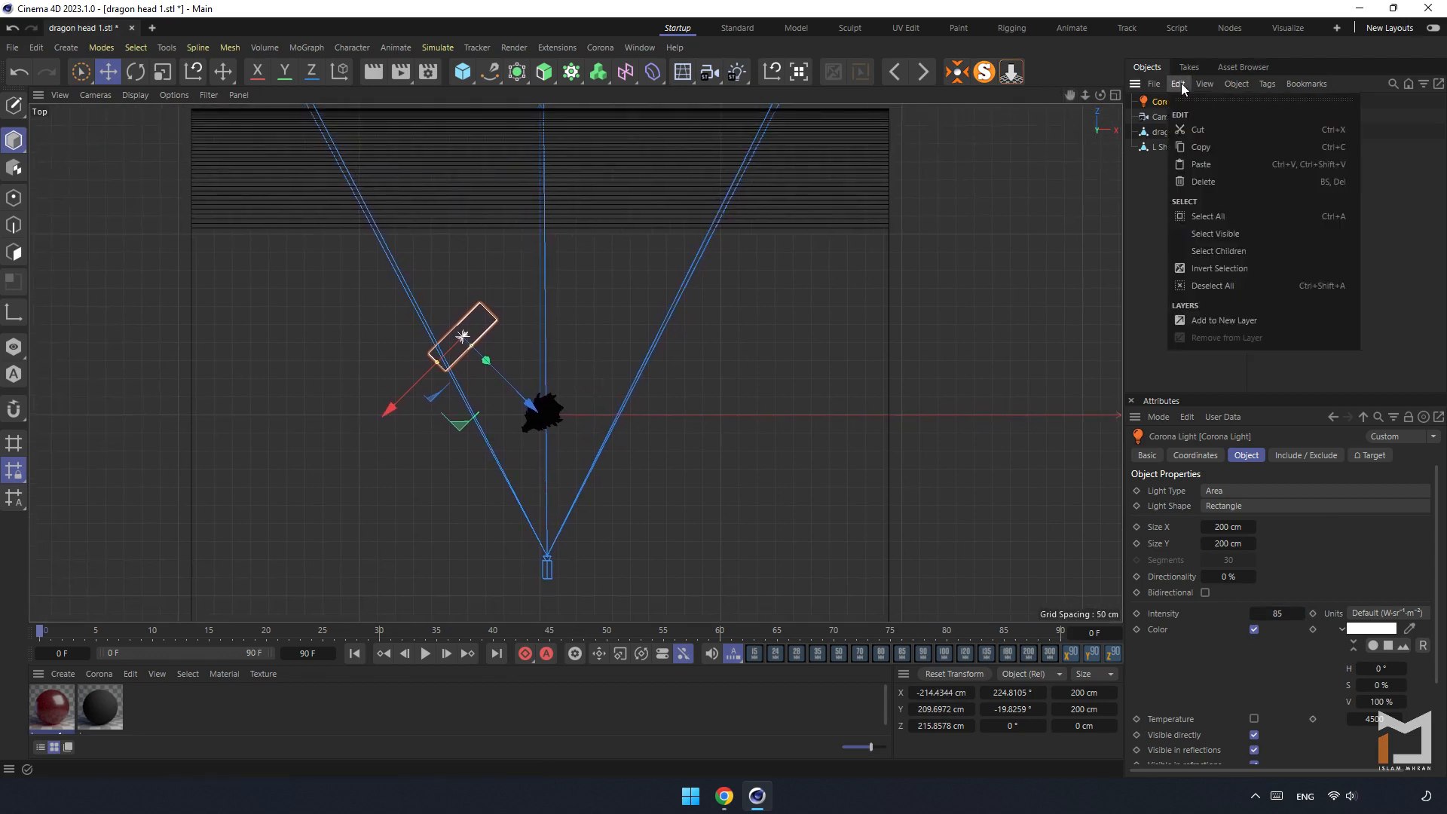
pyautogui.click(1200, 146)
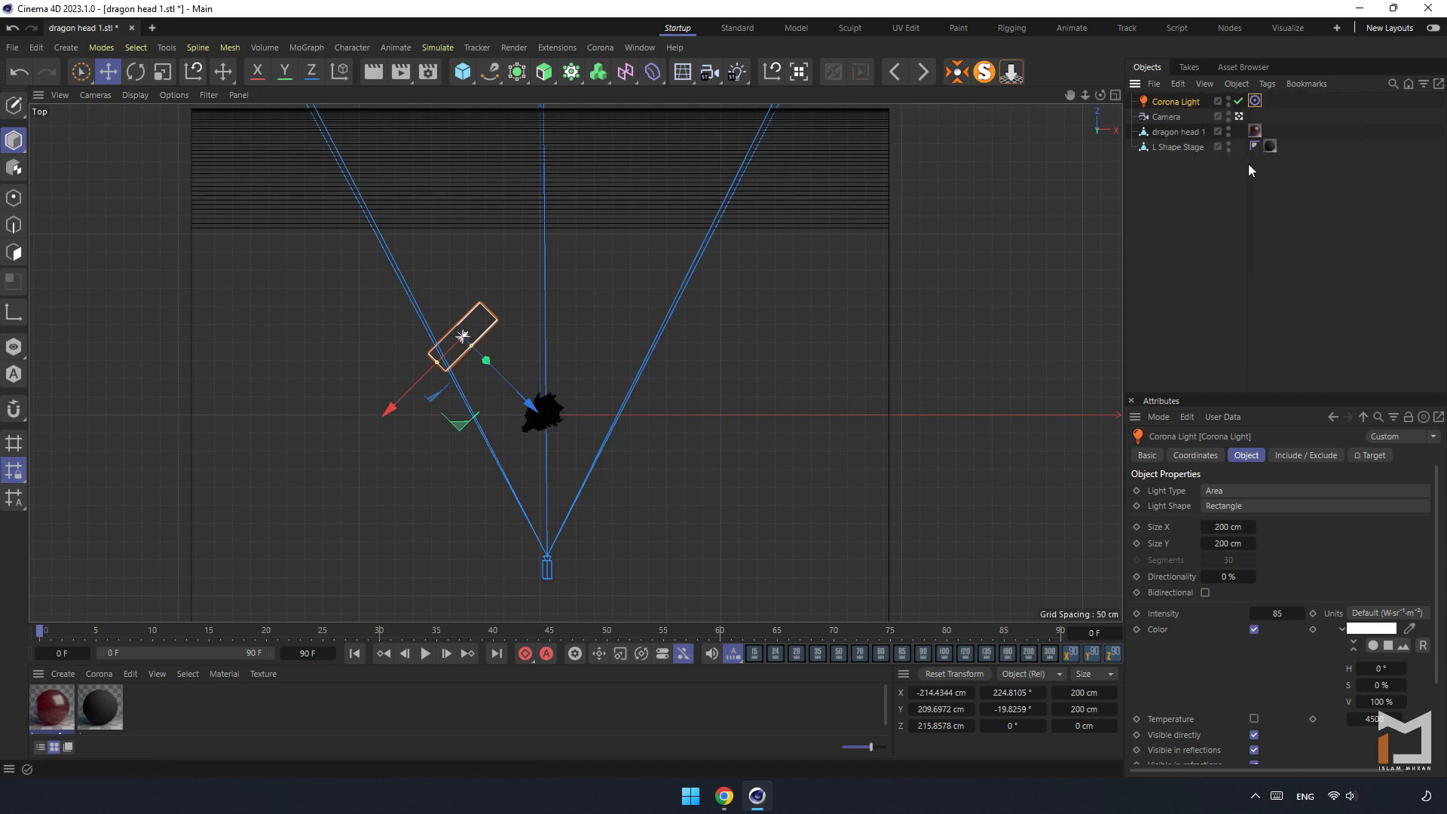
pyautogui.click(1178, 83)
pyautogui.click(1219, 161)
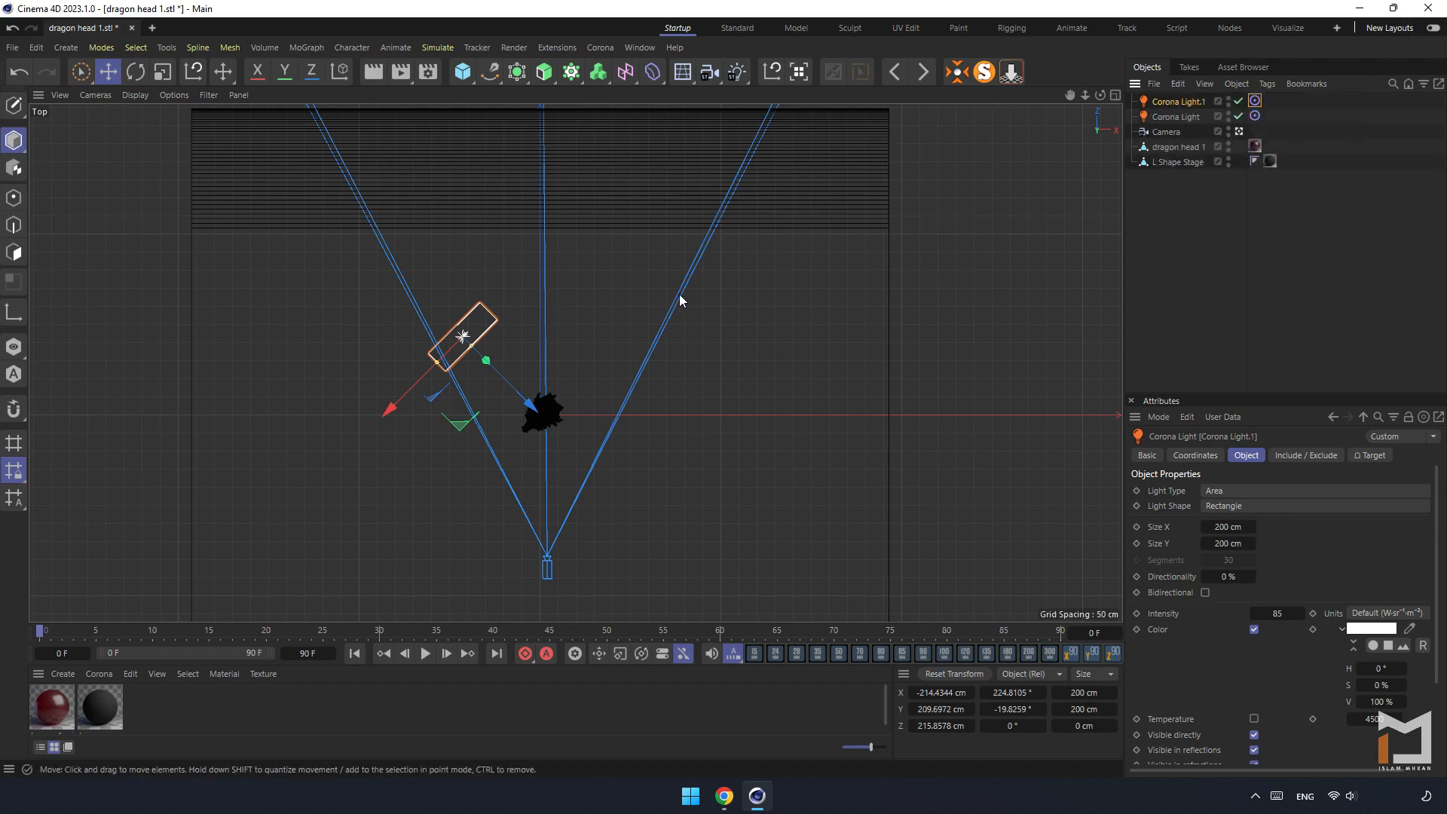
pyautogui.moveTo(407, 407); pyautogui.dragTo(496, 567)
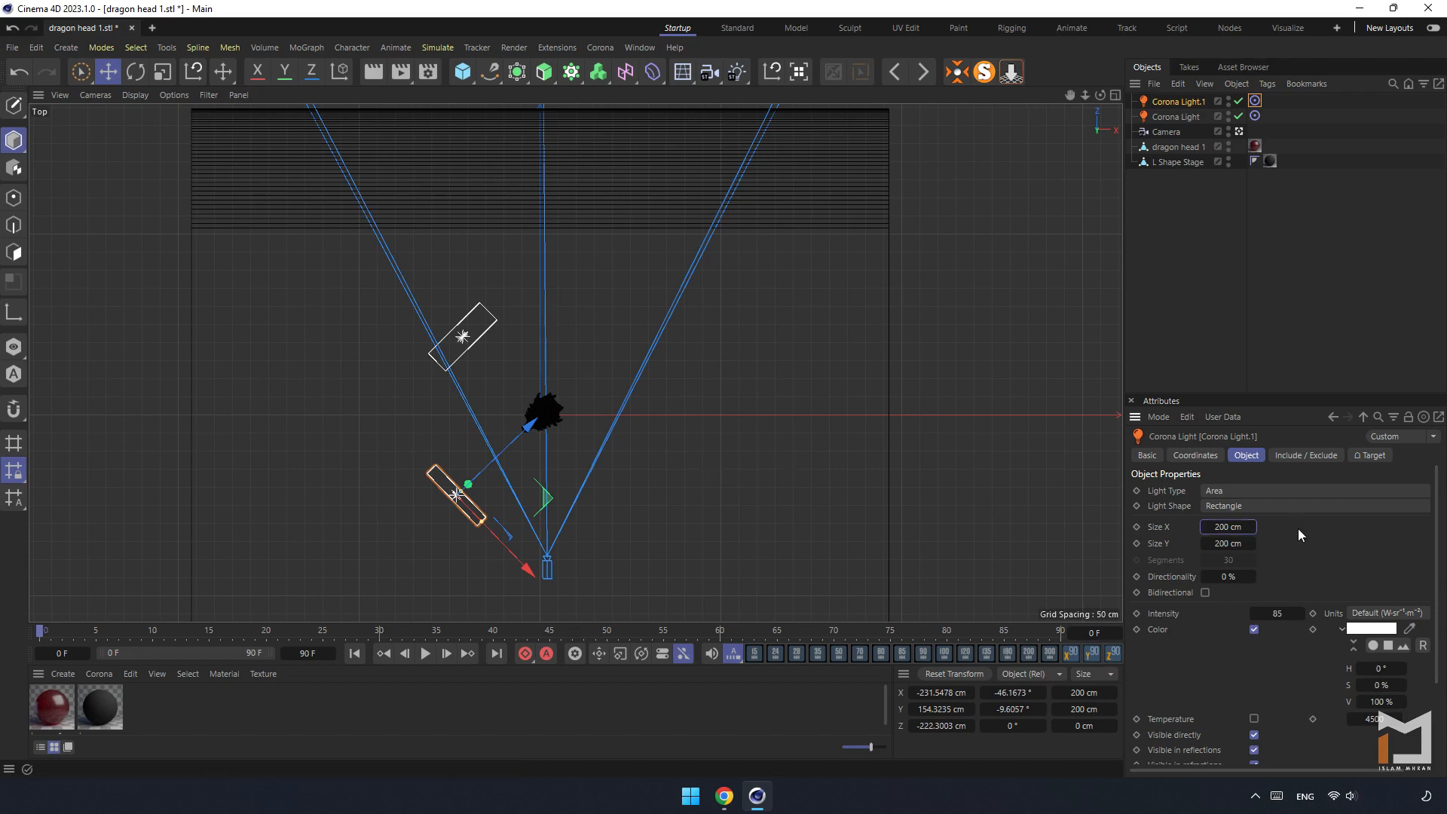
pyautogui.click(1274, 611)
pyautogui.write('10')
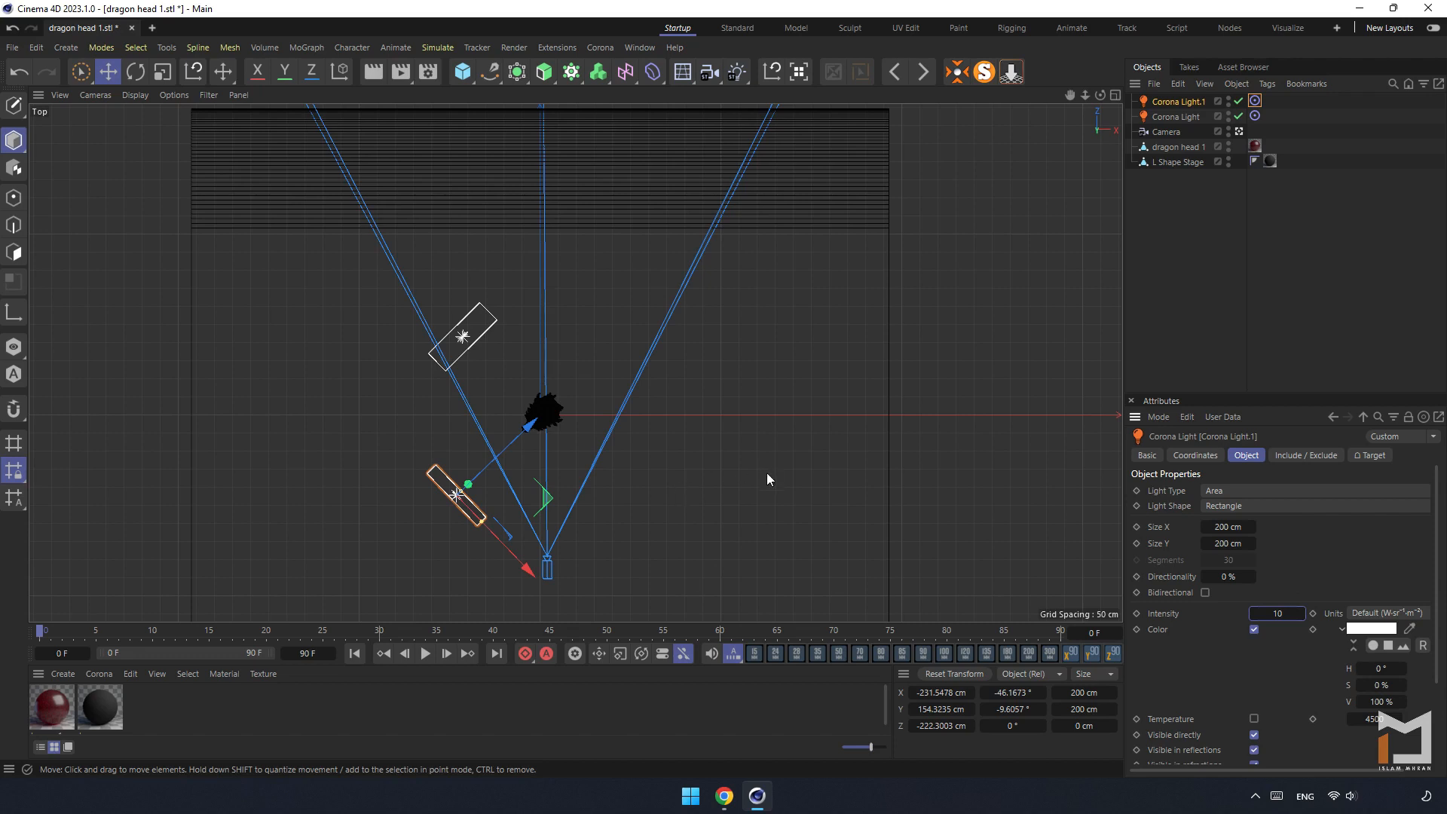
# - Duplicate Corona Light.1 and place the copy behind and to the right of the dragon head, at about X 247, Z 123 cm
pyautogui.click(1178, 84)
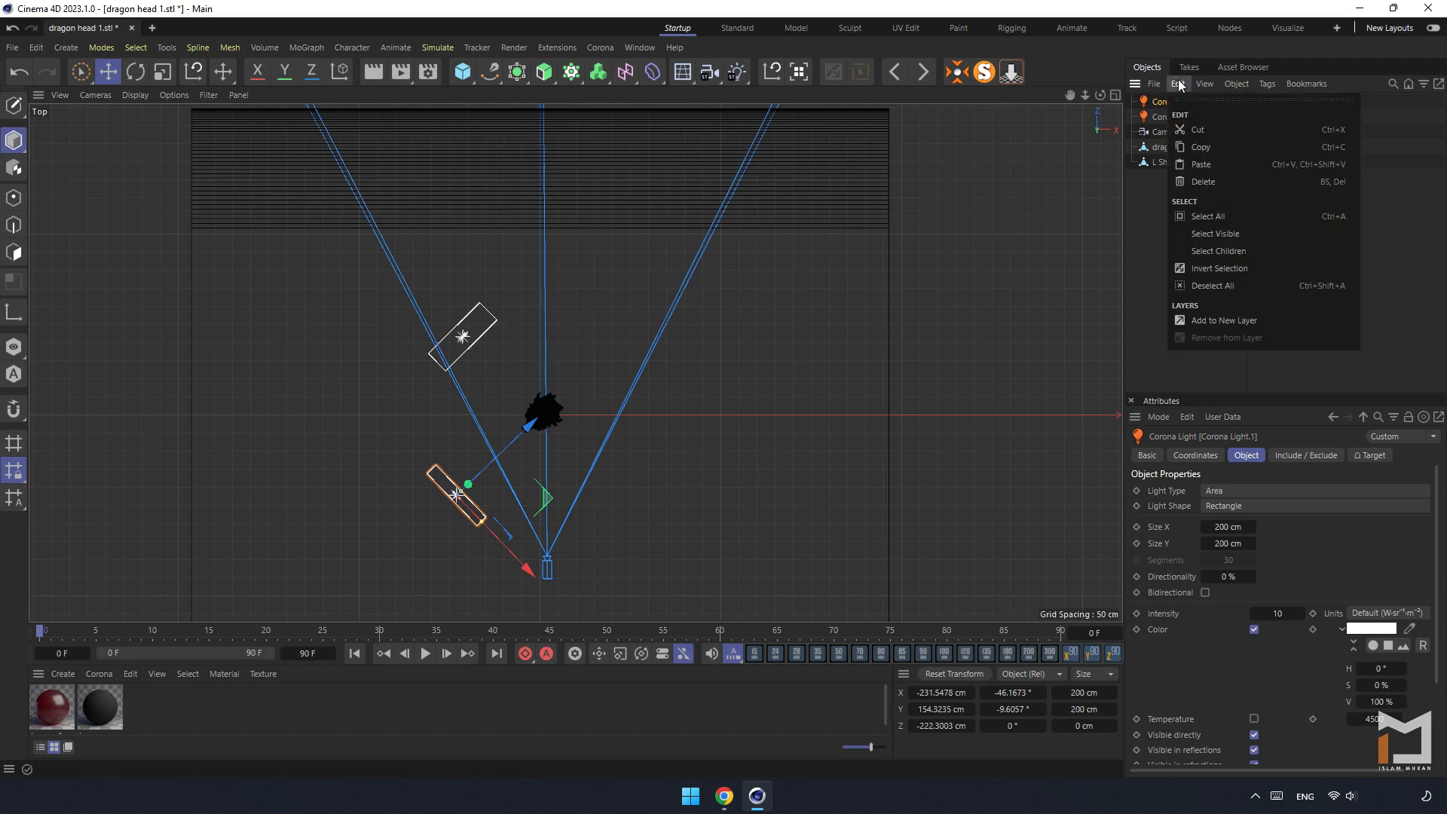
pyautogui.click(1238, 148)
pyautogui.click(1176, 86)
pyautogui.click(1214, 166)
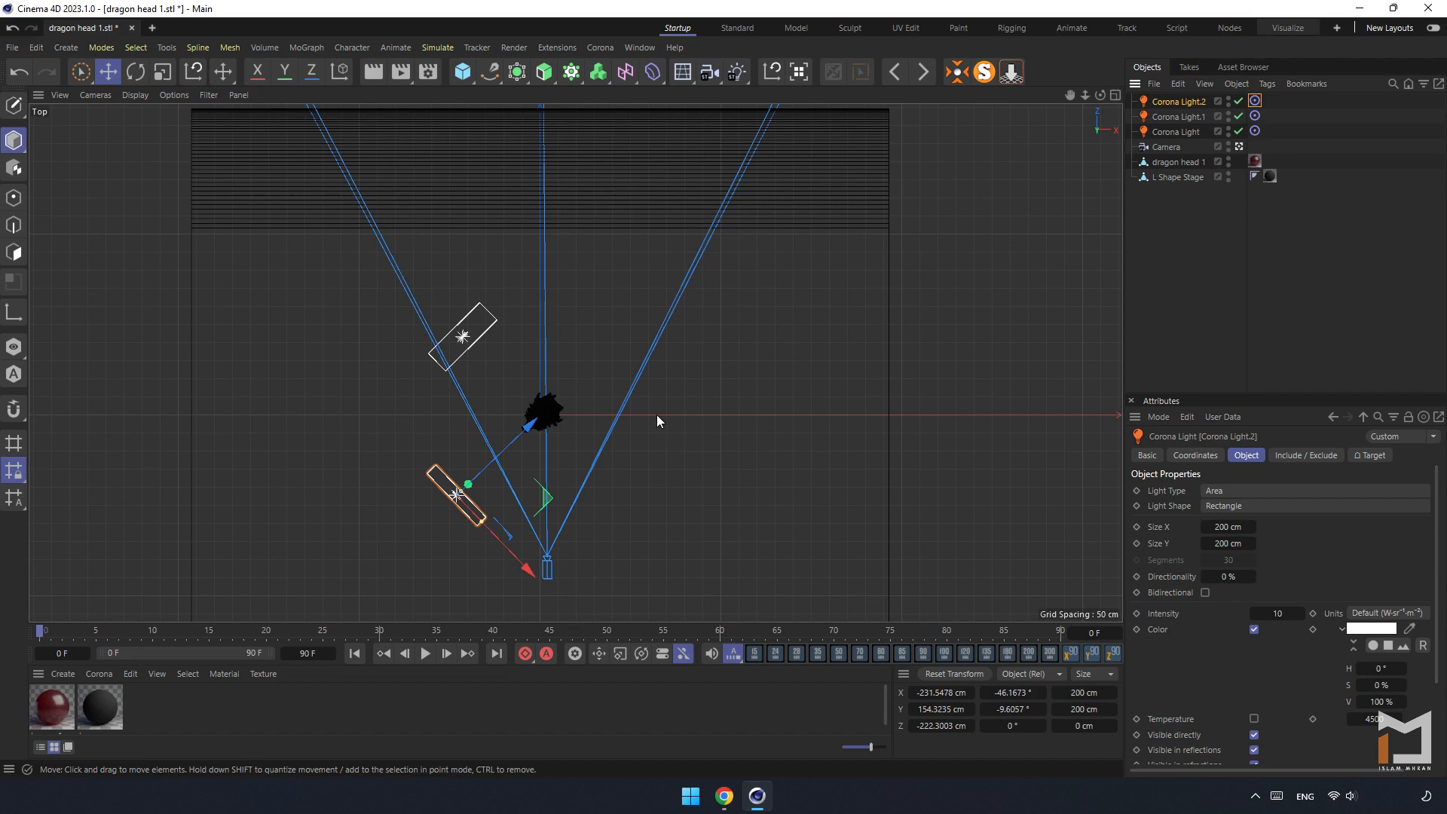
pyautogui.moveTo(511, 566); pyautogui.dragTo(778, 490)
pyautogui.moveTo(630, 535); pyautogui.dragTo(699, 309)
# - Give Corona Light.2 a 100 by 100 cm size and intensity 12, and move it closer to the head, to about X 181, Z 90 cm
pyautogui.click(1226, 526)
pyautogui.write('100')
pyautogui.press('Return')
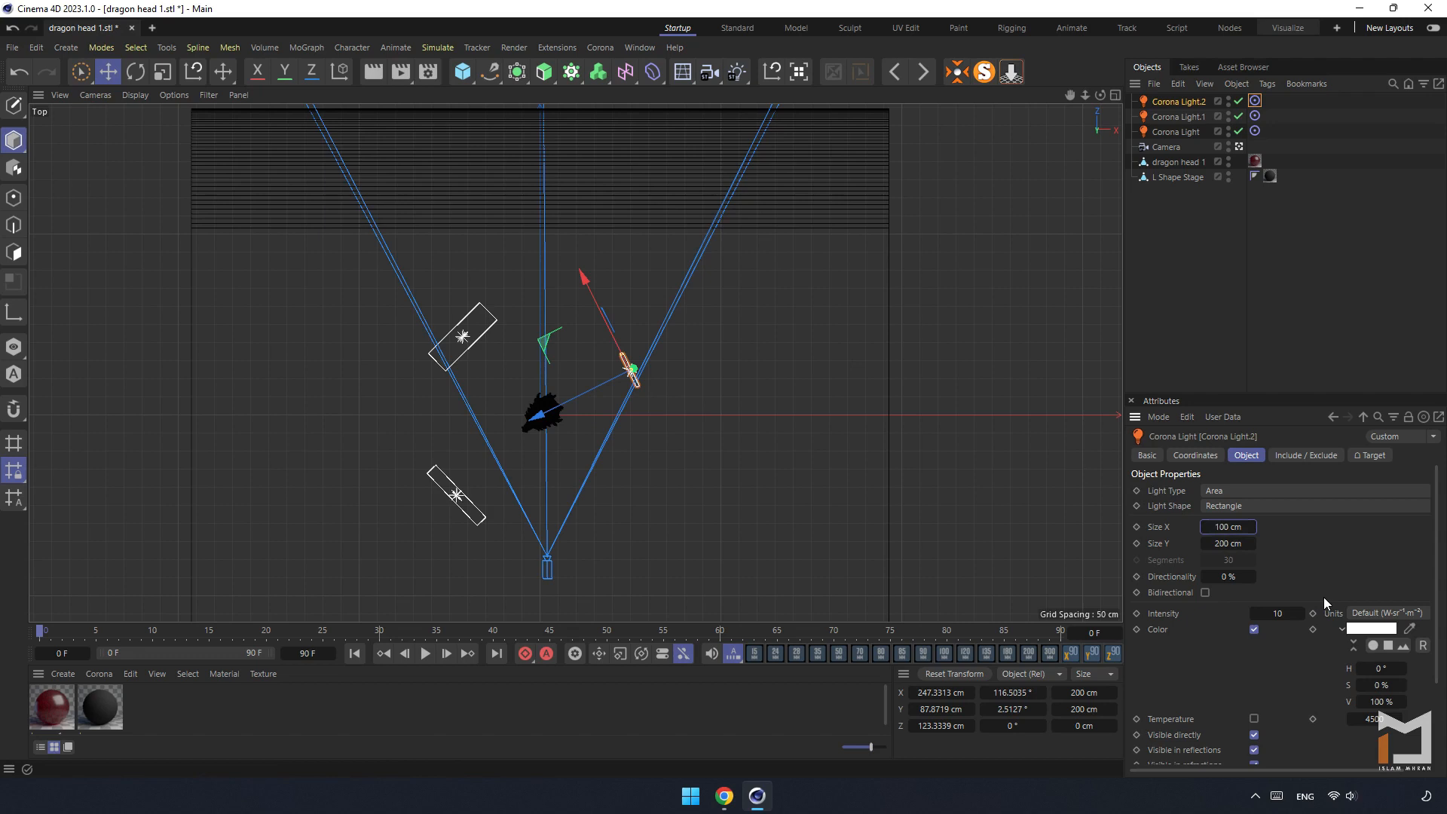
pyautogui.click(1227, 537)
pyautogui.write('100')
pyautogui.press('Return')
pyautogui.moveTo(596, 383); pyautogui.dragTo(571, 396)
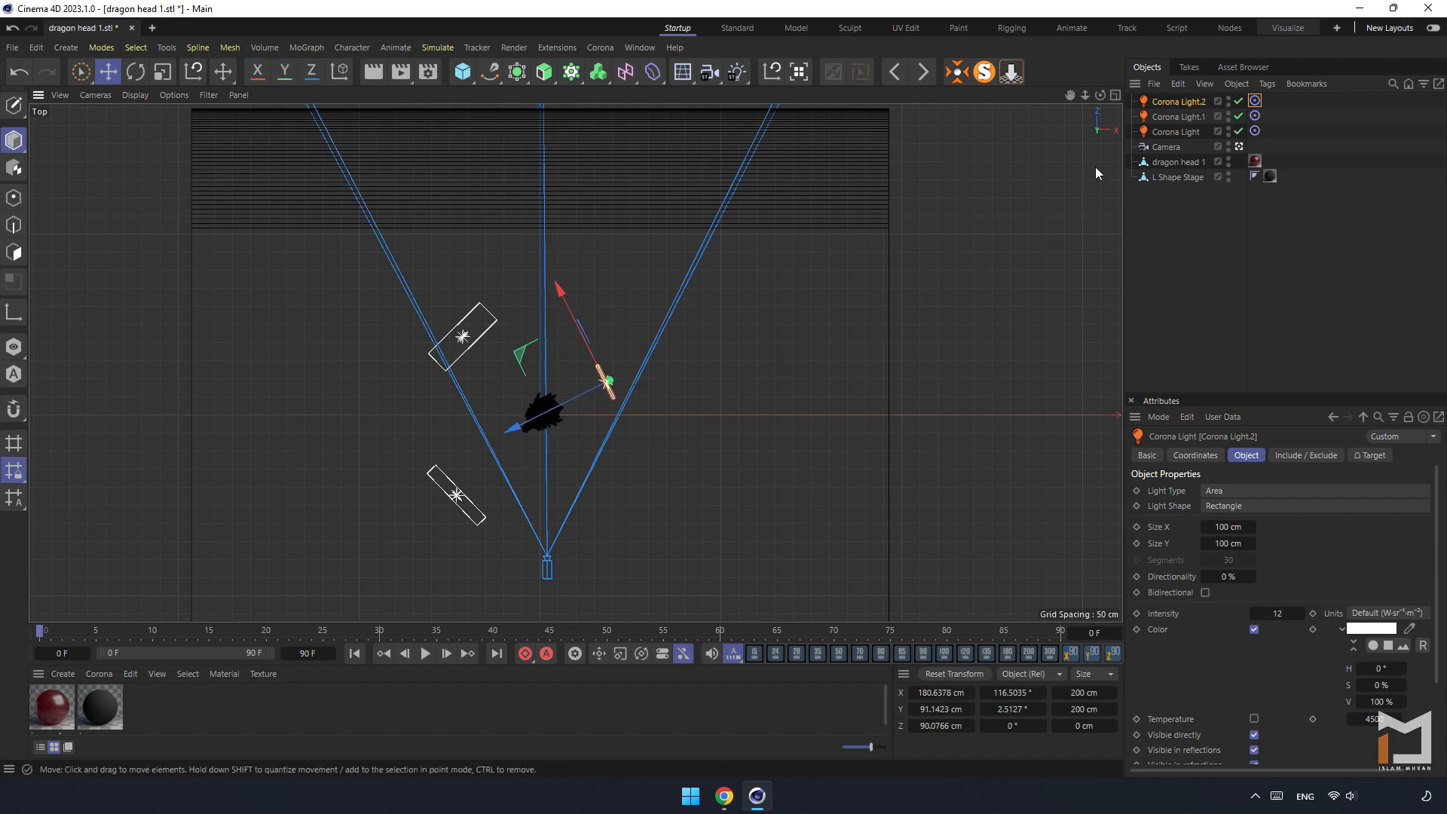
# - Raise Corona Light.2 above the dragon head to a height of about 255 cm
pyautogui.click(1115, 95)
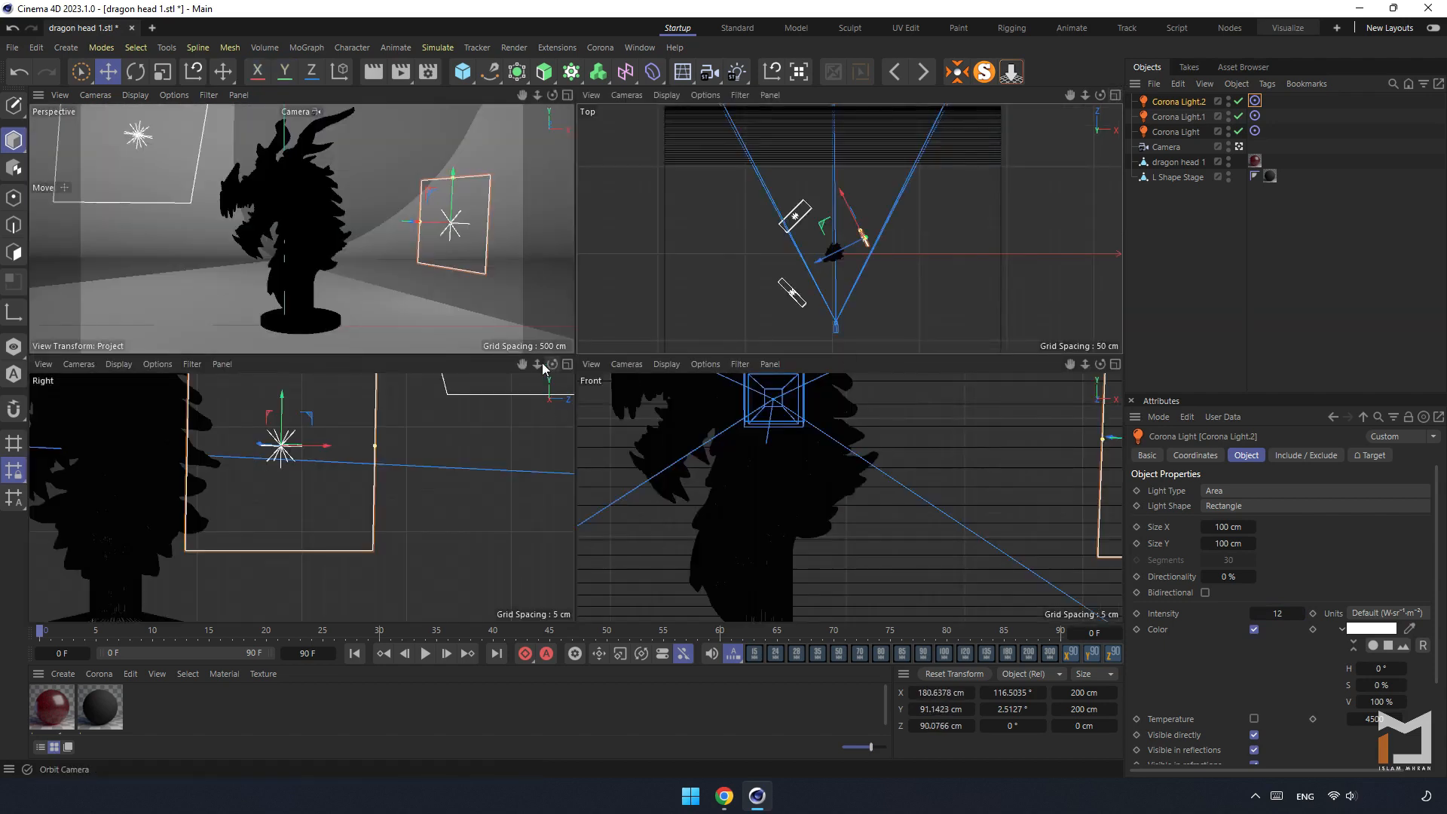
pyautogui.moveTo(538, 365); pyautogui.dragTo(489, 366)
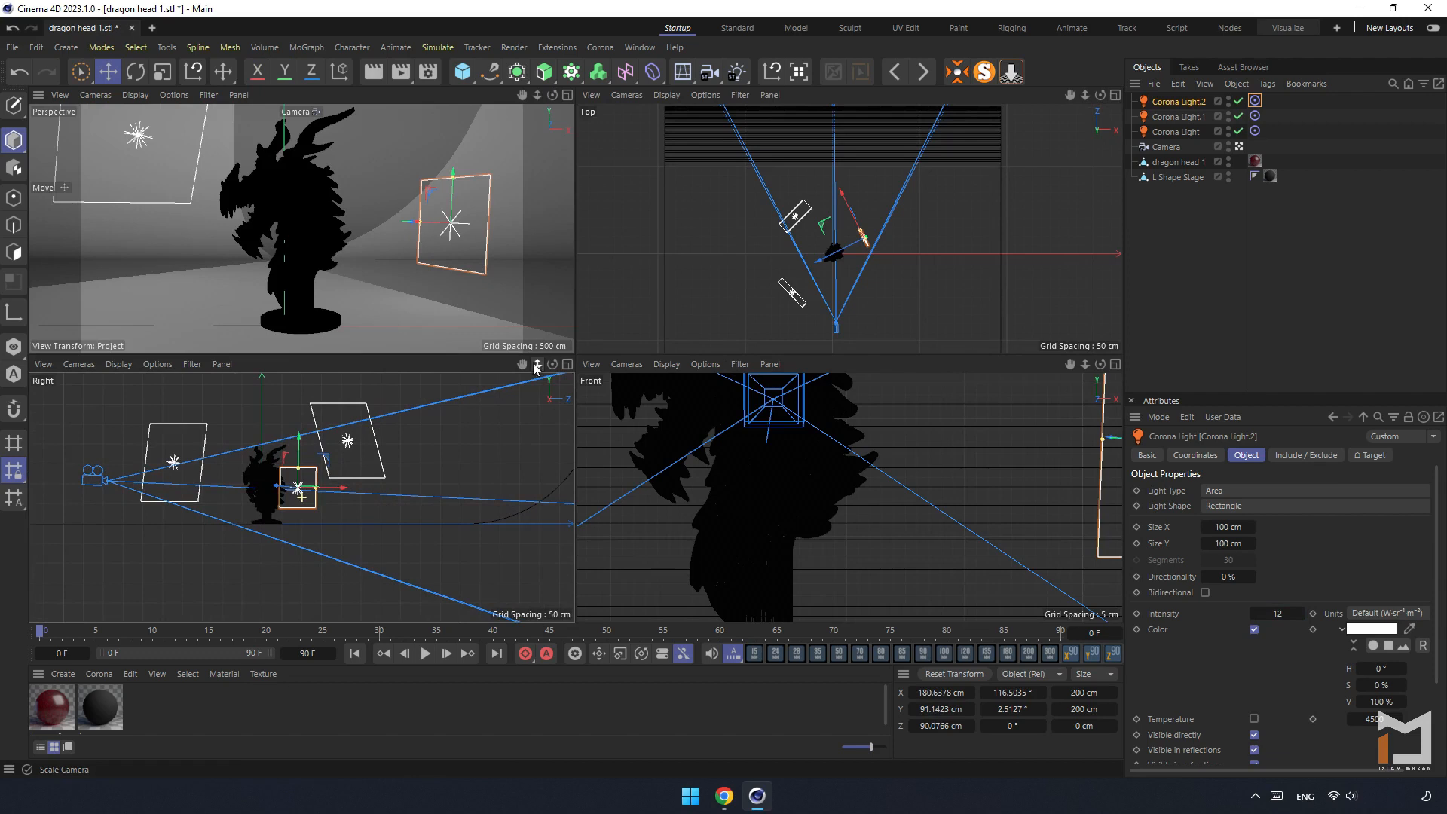
pyautogui.scroll(-6, 867, 452)
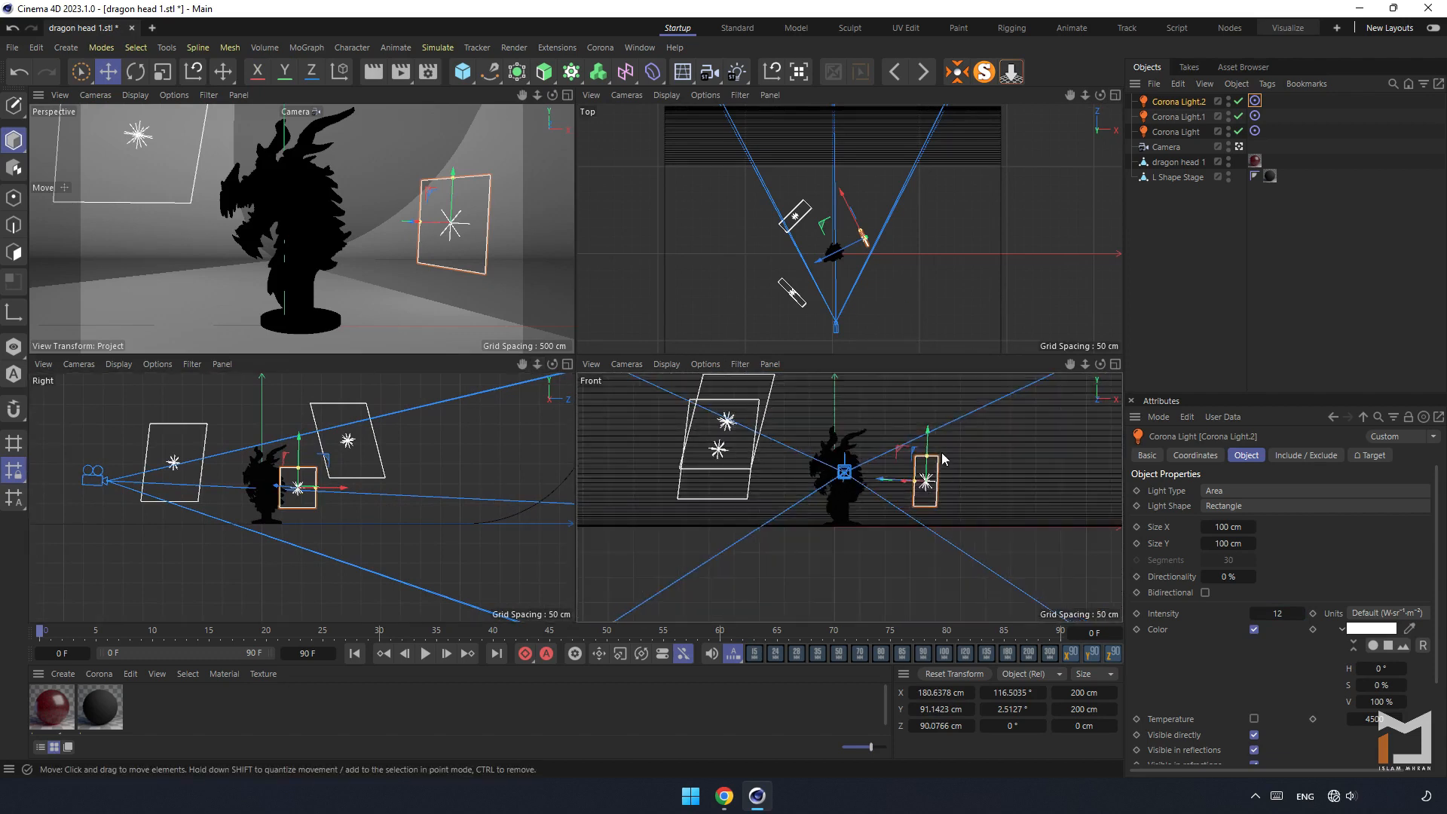
pyautogui.moveTo(927, 439); pyautogui.dragTo(929, 356)
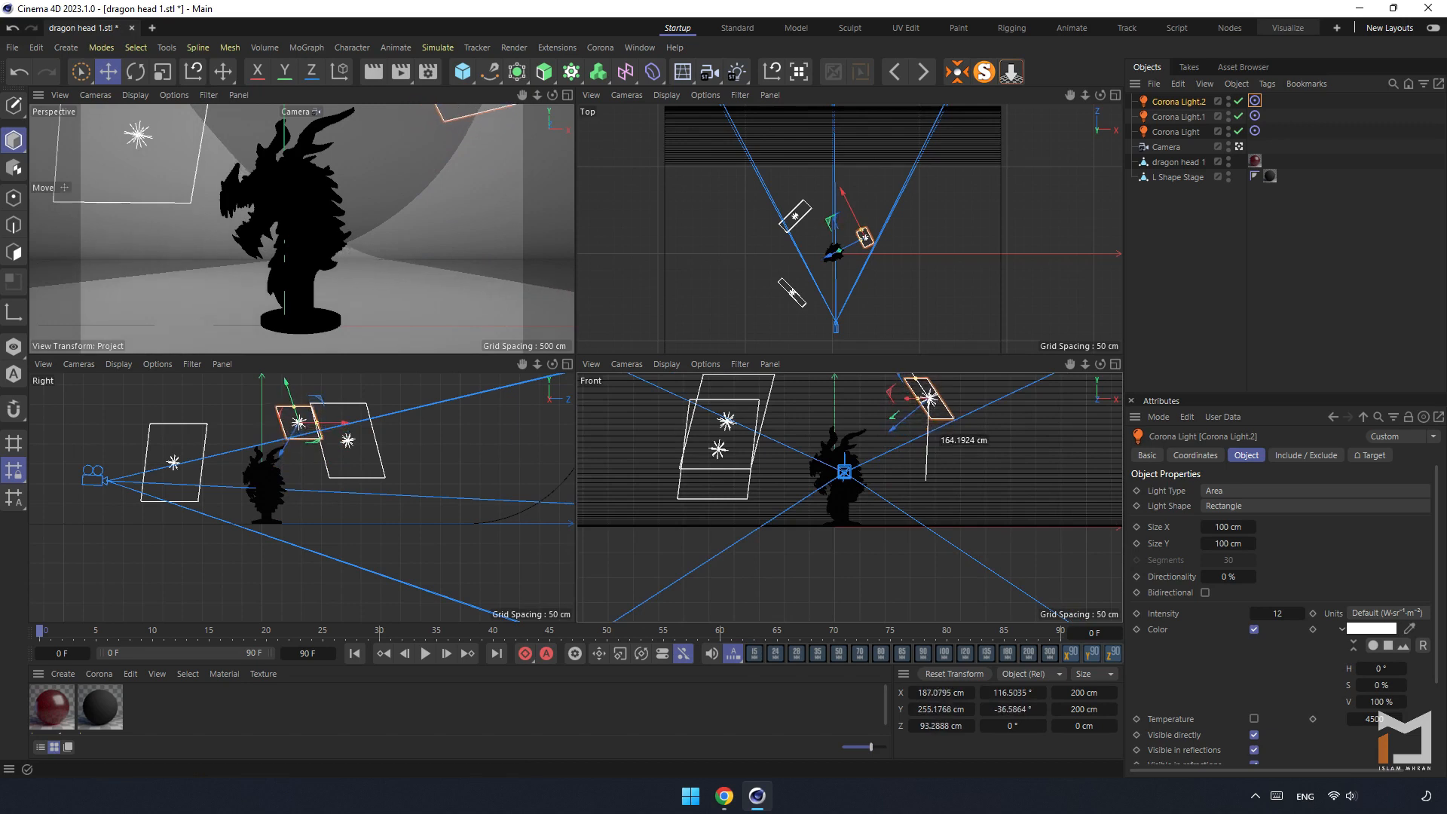
# - Raise Corona Light.1 above the dragon head to a height of about 308 cm
pyautogui.click(1178, 118)
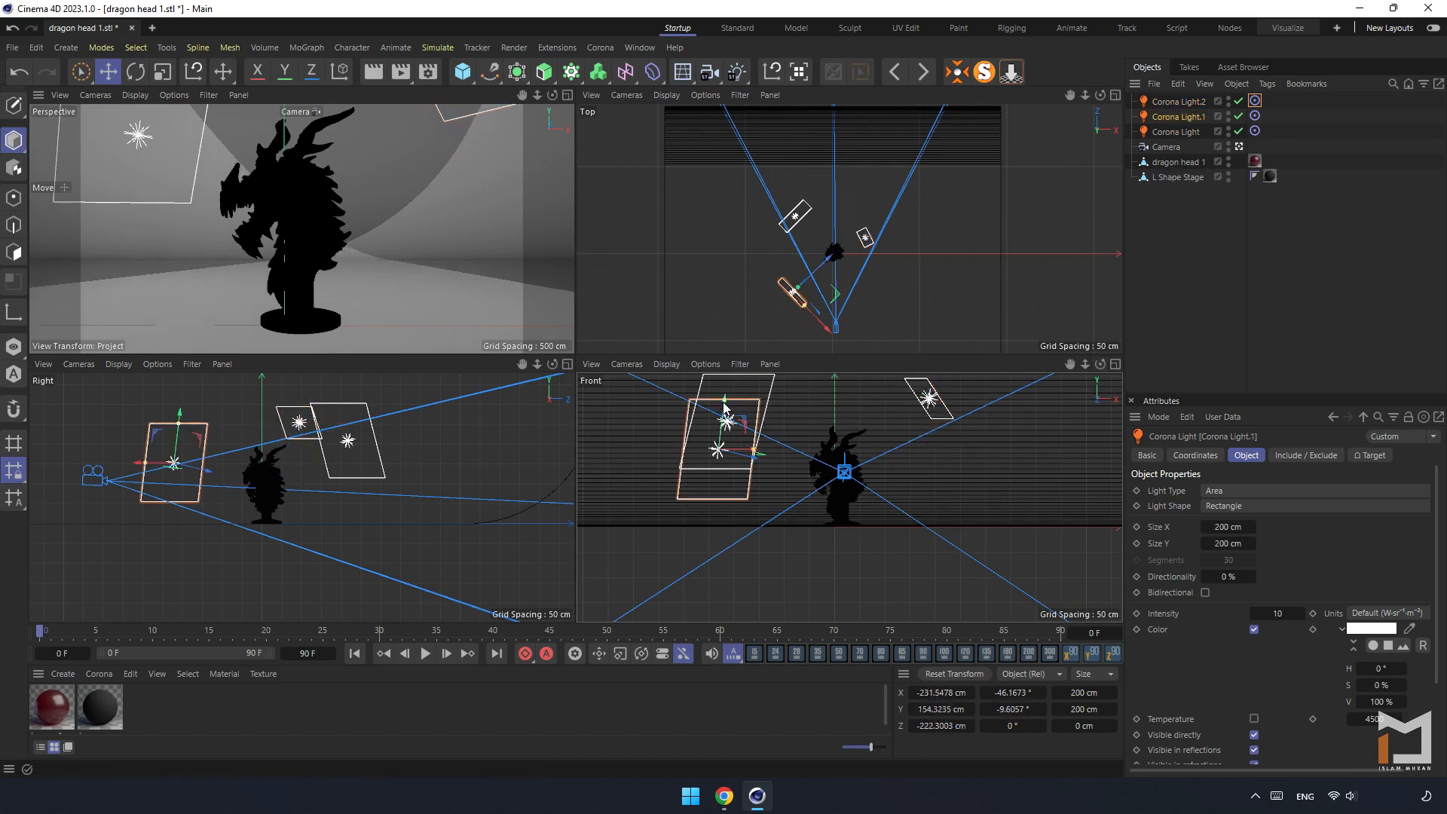
pyautogui.moveTo(724, 401); pyautogui.dragTo(728, 384)
pyautogui.click(18, 73)
pyautogui.moveTo(727, 436); pyautogui.dragTo(737, 360)
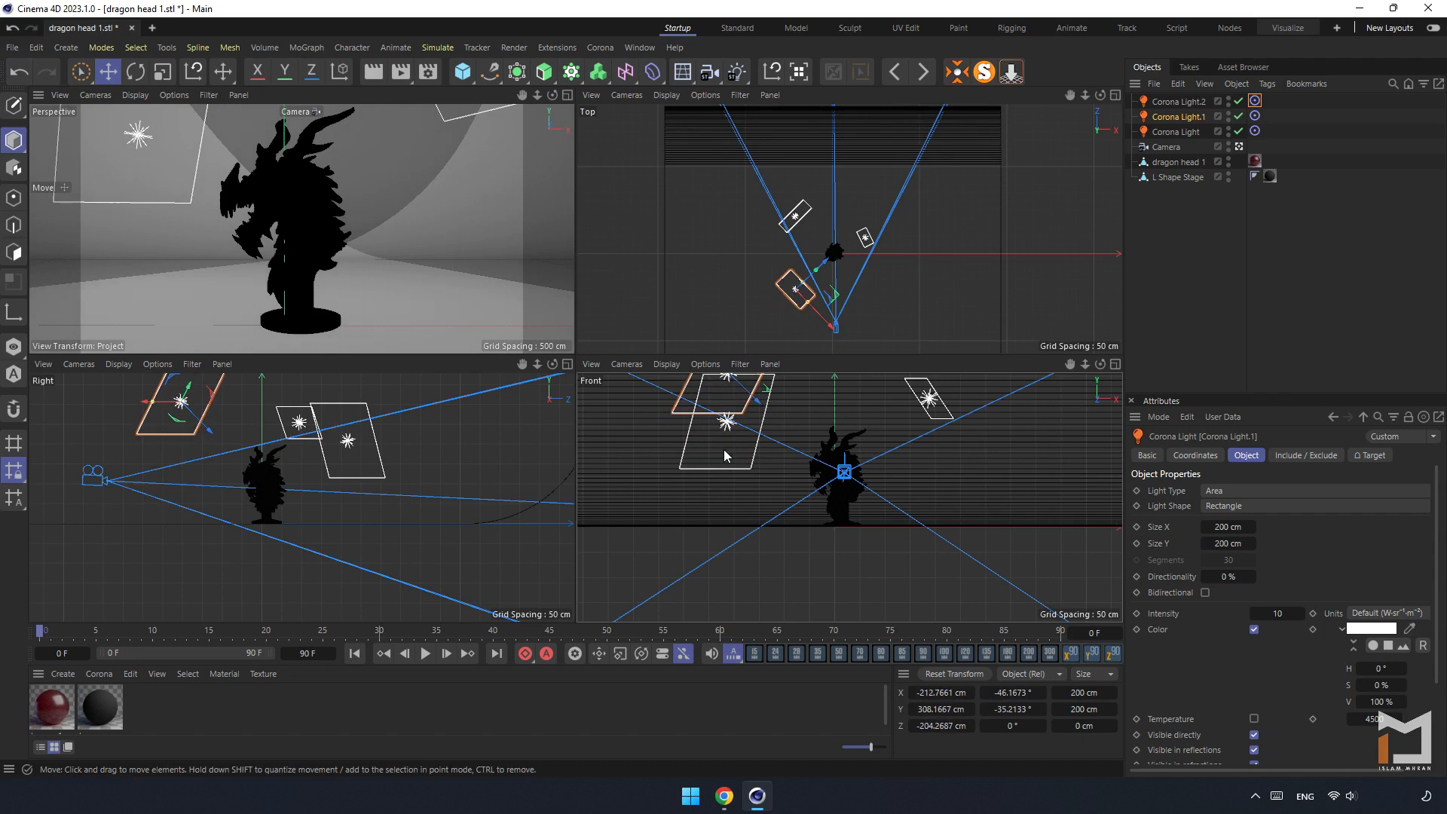
# - Raise the original Corona Light to a height of about 307 cm, near the level of Corona Light.1
pyautogui.click(739, 392)
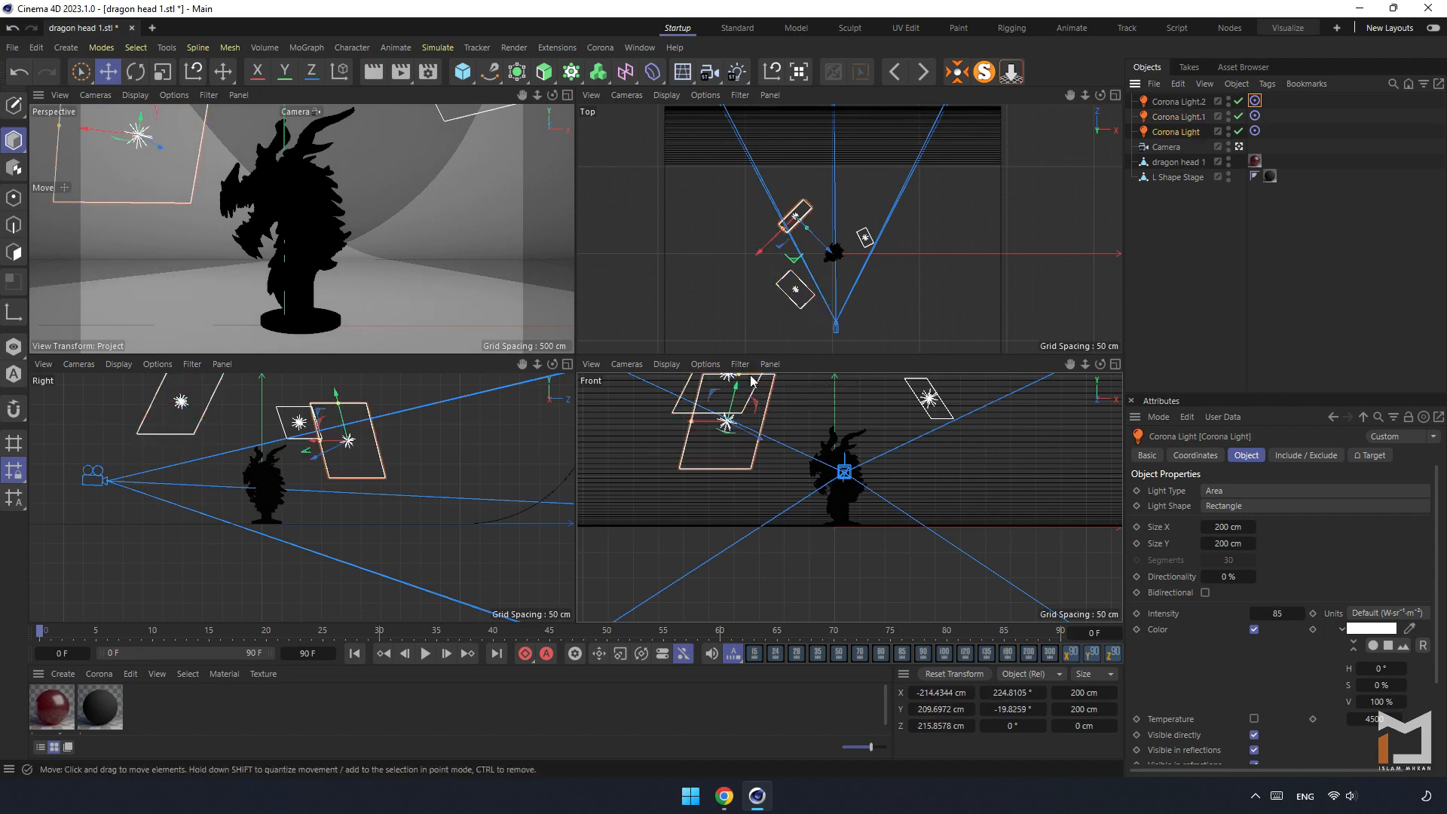
pyautogui.moveTo(740, 391); pyautogui.dragTo(742, 348)
pyautogui.keyDown('alt'); pyautogui.moveTo(299, 443); pyautogui.dragTo(301, 497, button='middle'); pyautogui.keyUp('alt')
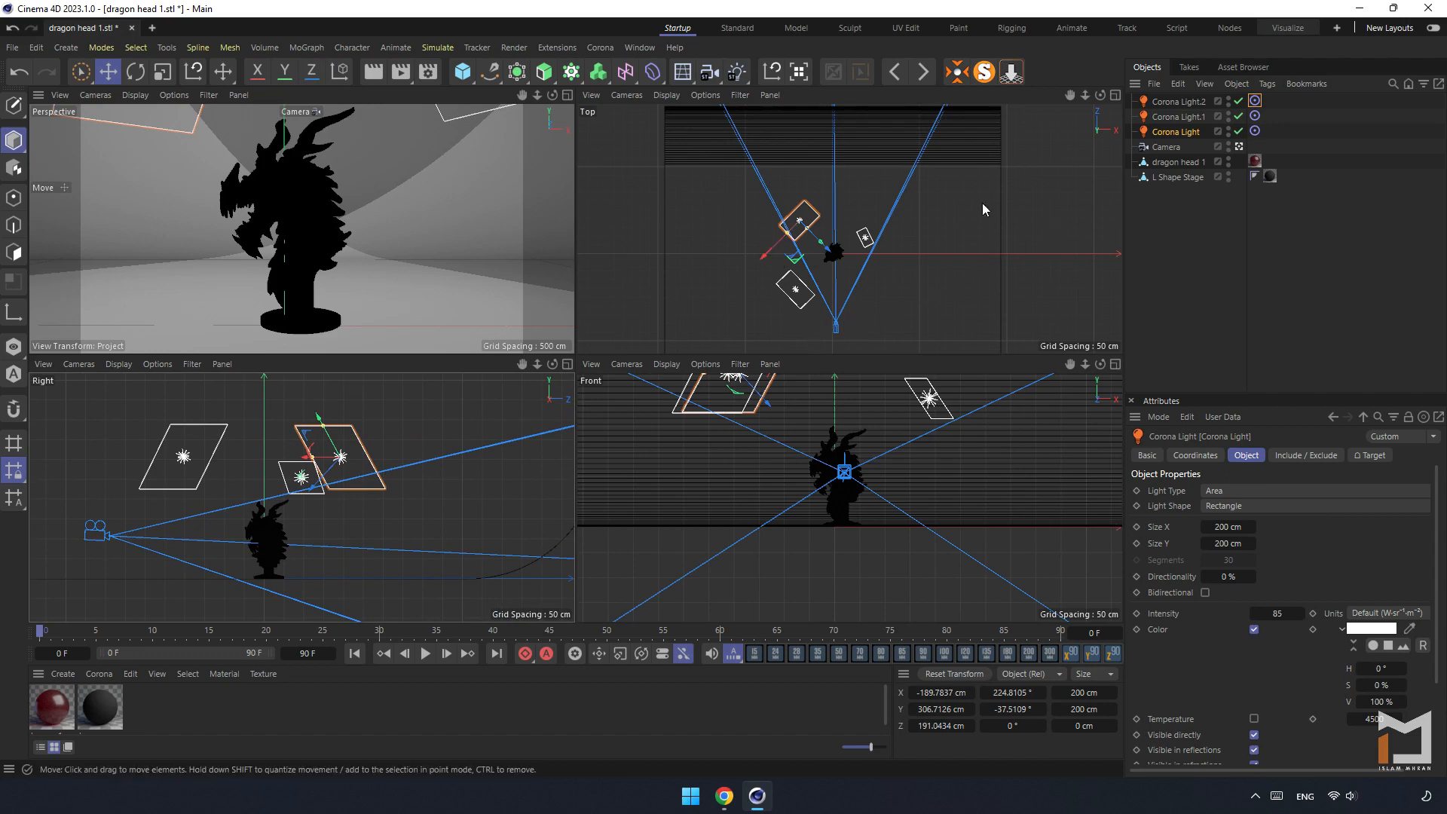
# - Duplicate Corona Light.2 and center the copy far behind the dragon head, at about X 18, Z 491 cm
pyautogui.click(1178, 84)
pyautogui.click(1200, 147)
pyautogui.click(1177, 84)
pyautogui.click(1211, 163)
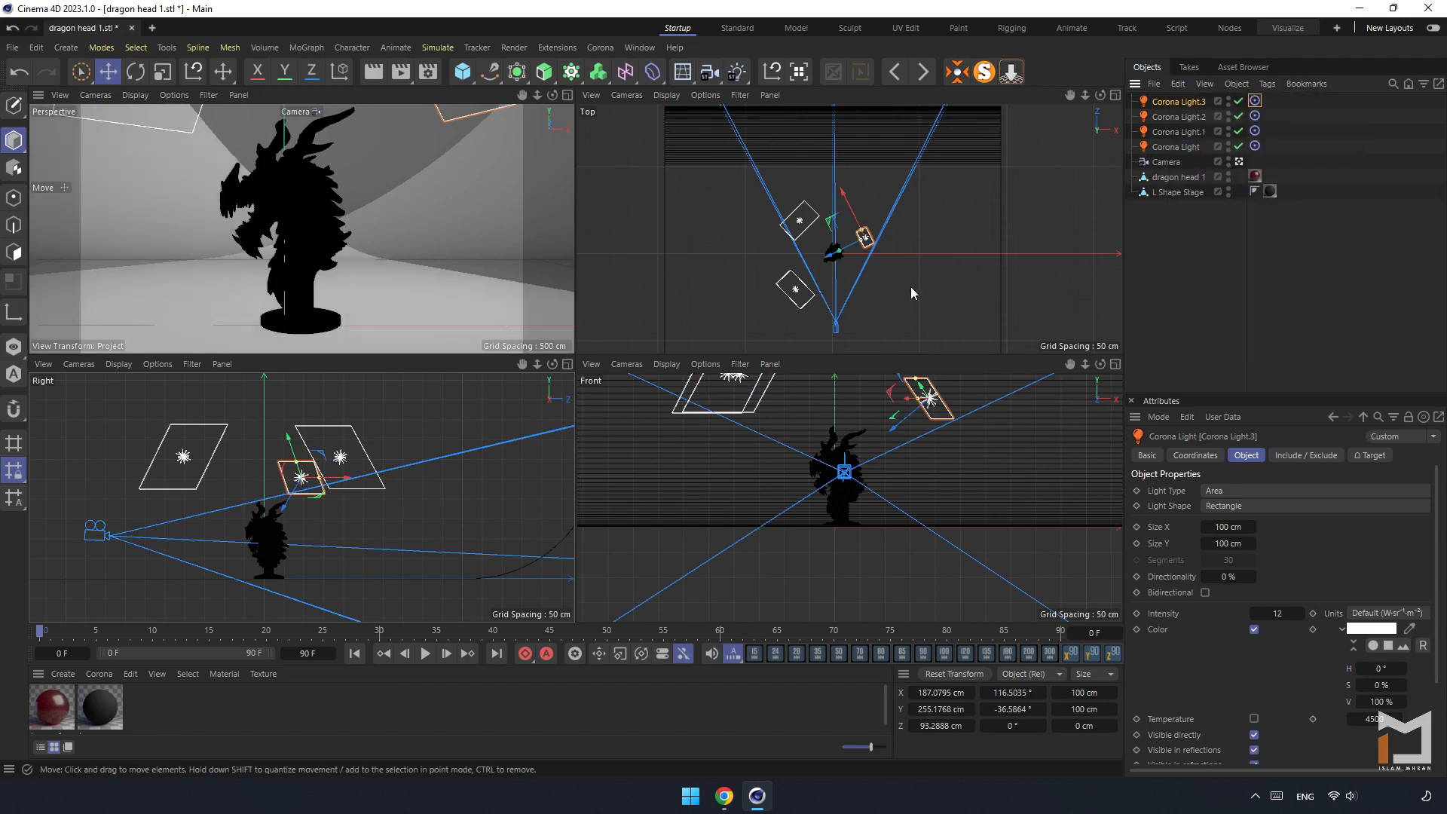
pyautogui.moveTo(902, 314); pyautogui.dragTo(865, 250)
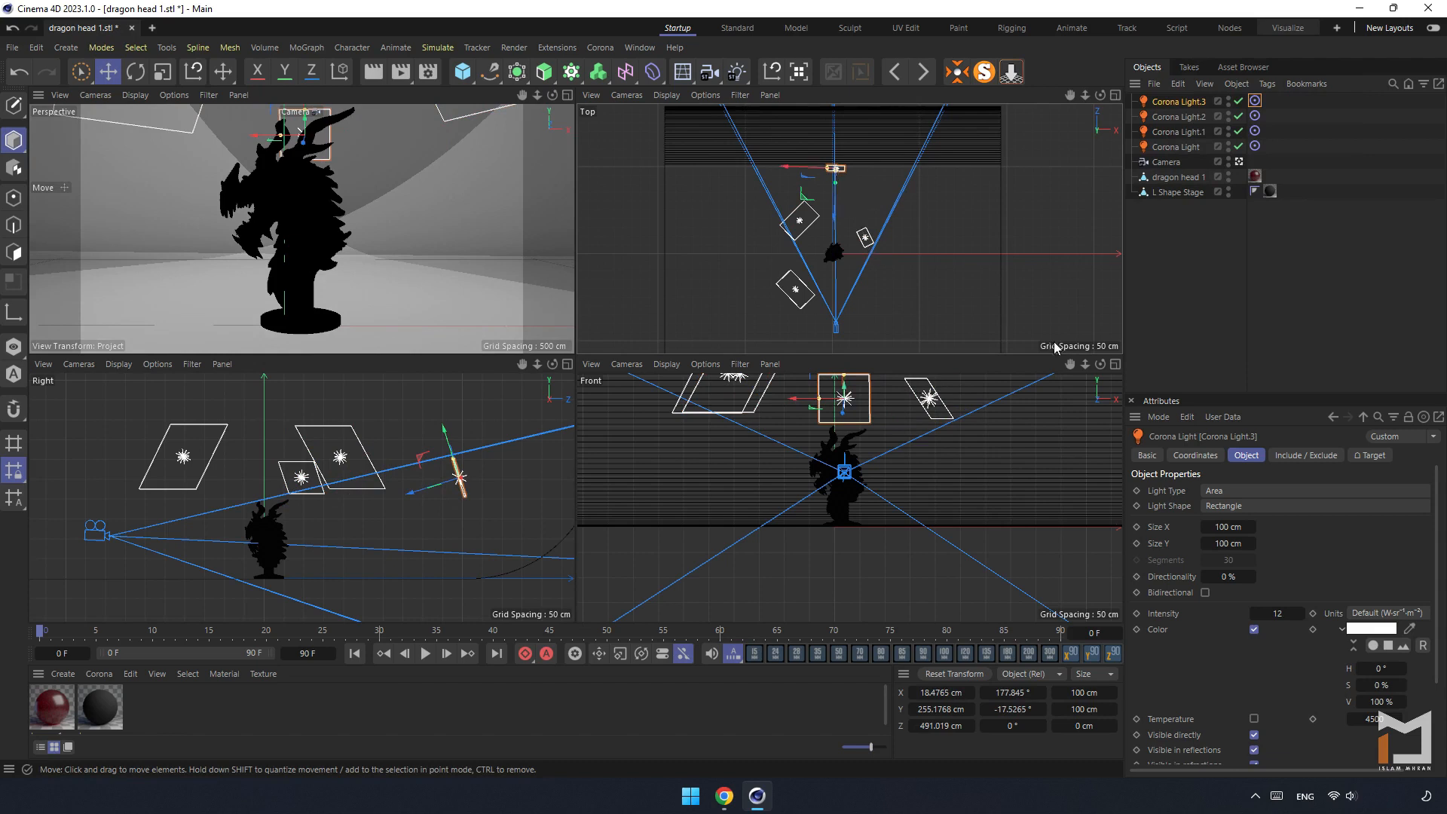
# - Change Corona Light.3 to the Object light type with a Sphere shape and a 75 cm radius
pyautogui.click(1240, 490)
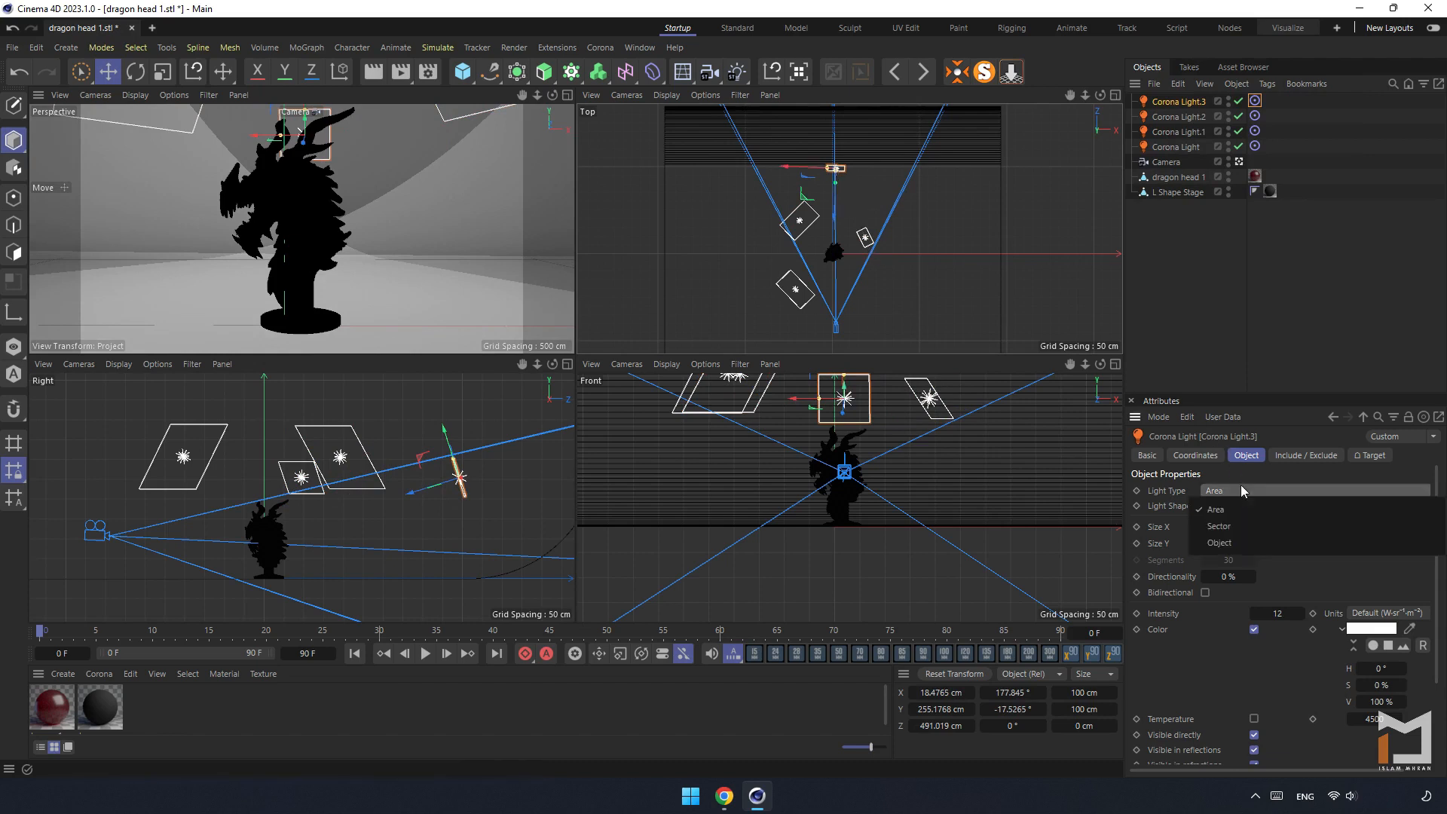
pyautogui.click(1240, 540)
pyautogui.click(1216, 527)
pyautogui.write('75')
pyautogui.press('Return')
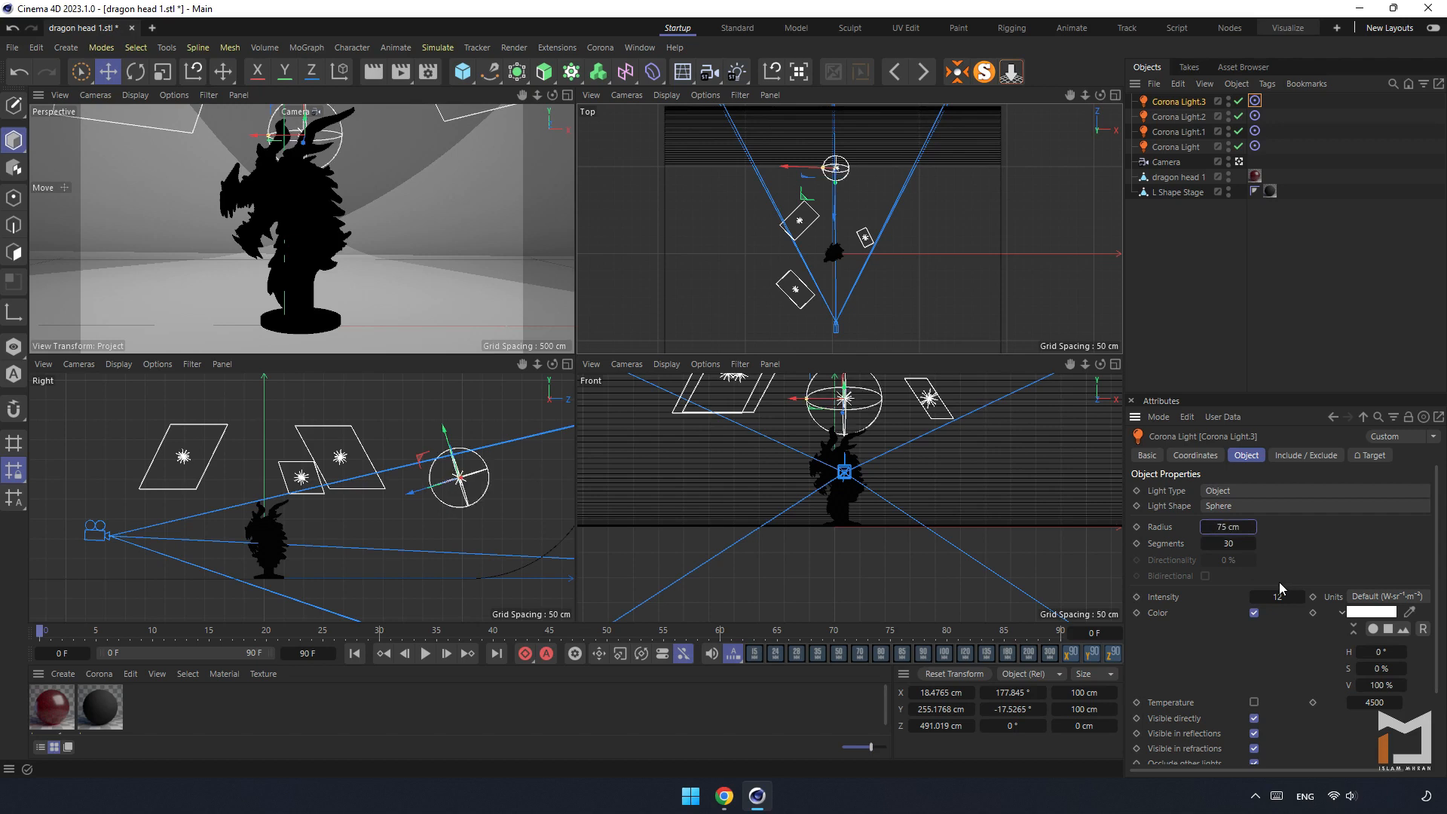
# - Set Corona Light.3's intensity to 35 and duplicate the light in place
pyautogui.click(1278, 597)
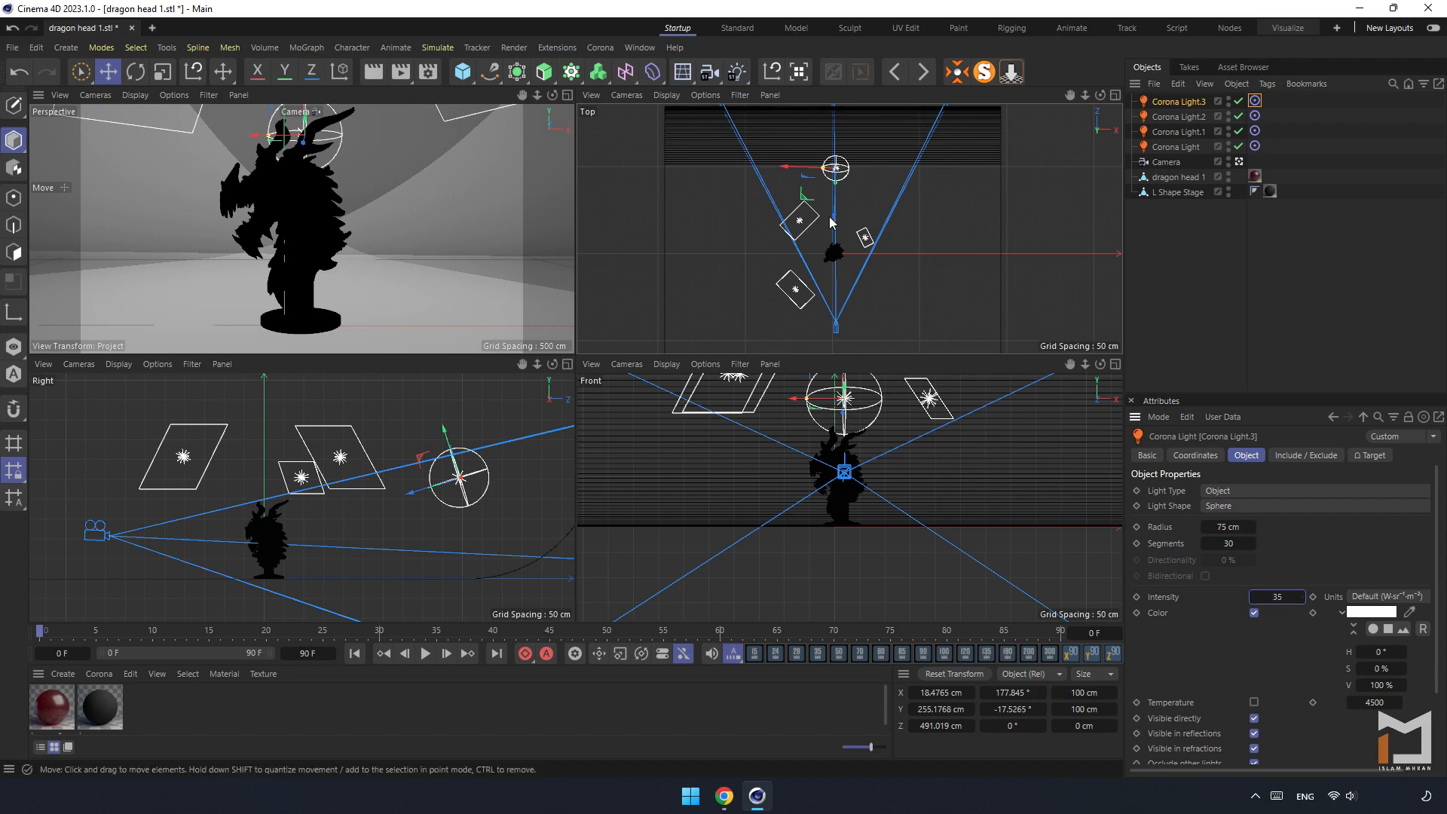
pyautogui.click(1178, 84)
pyautogui.click(1228, 142)
pyautogui.click(1178, 83)
pyautogui.click(1228, 158)
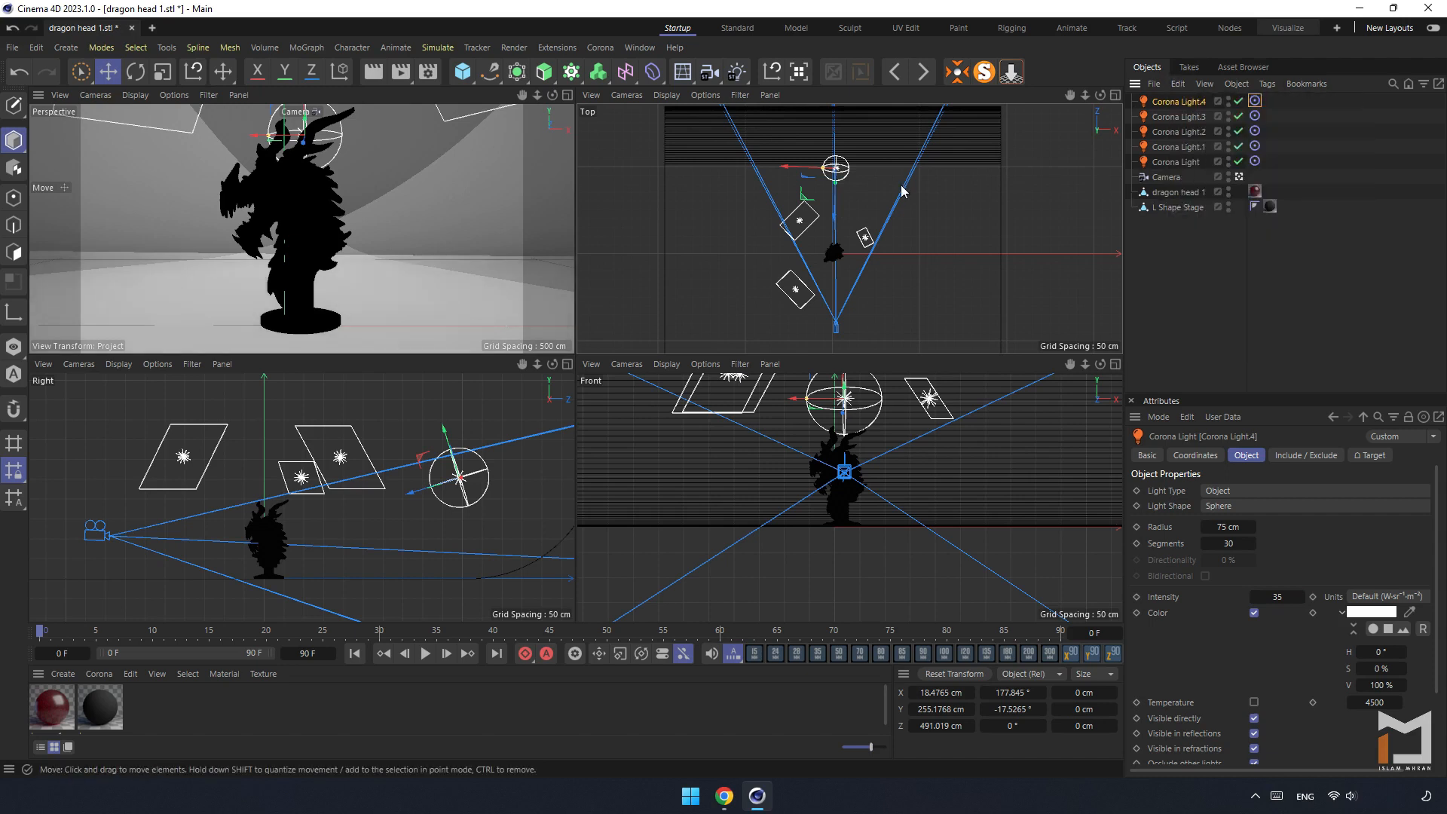
# - Move Corona Light.4 behind the camera to about X 50, Y 185, Z -532 cm, and set its intensity to 50
pyautogui.moveTo(833, 214); pyautogui.dragTo(813, 387)
pyautogui.moveTo(831, 288); pyautogui.dragTo(831, 285)
pyautogui.moveTo(872, 334); pyautogui.dragTo(883, 334)
pyautogui.moveTo(81, 565); pyautogui.dragTo(81, 463)
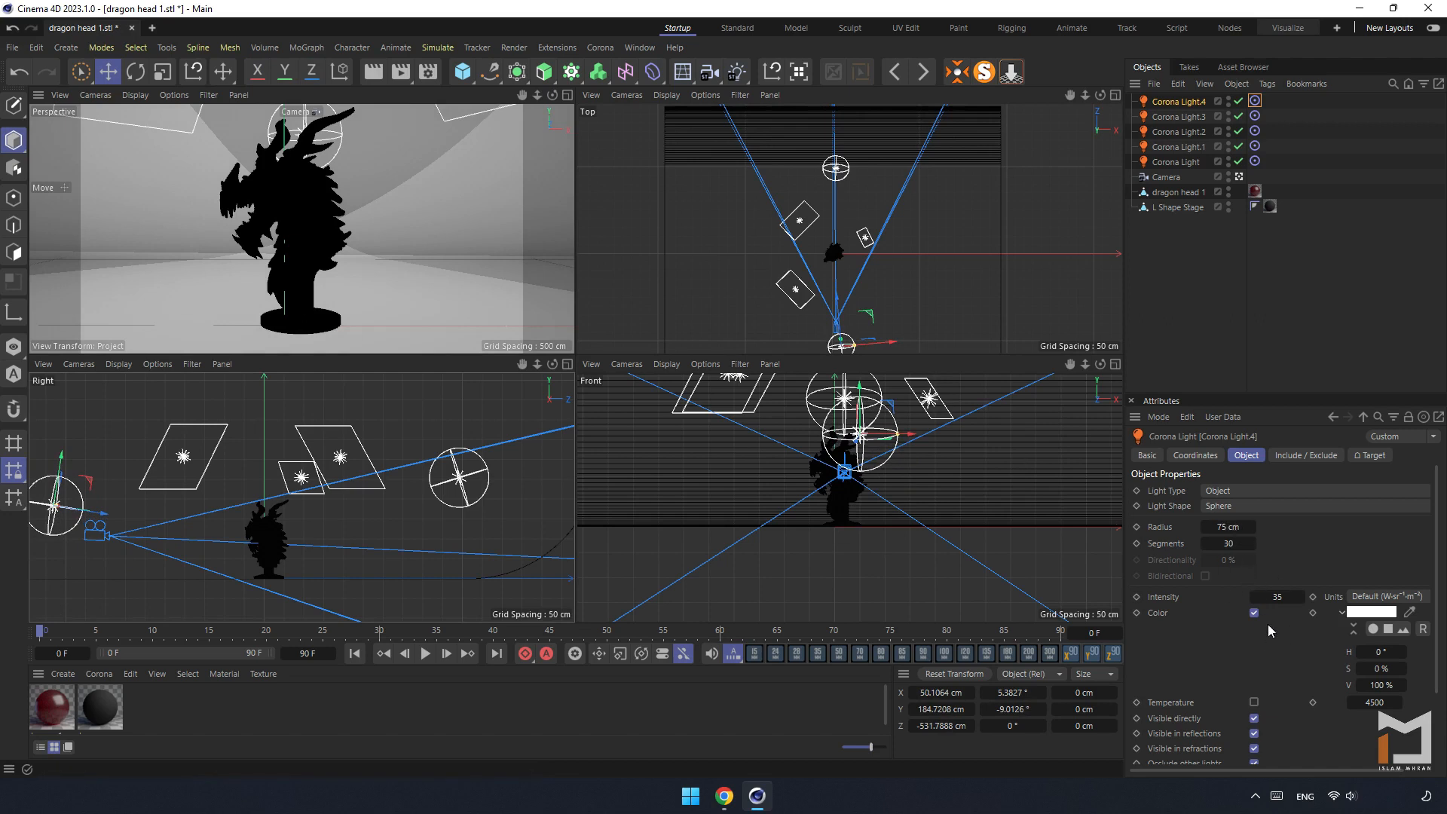
pyautogui.click(1278, 597)
pyautogui.write('50')
# - Turn off Visible directly for all five Corona lights at once
pyautogui.moveTo(1291, 98); pyautogui.dragTo(1204, 96)
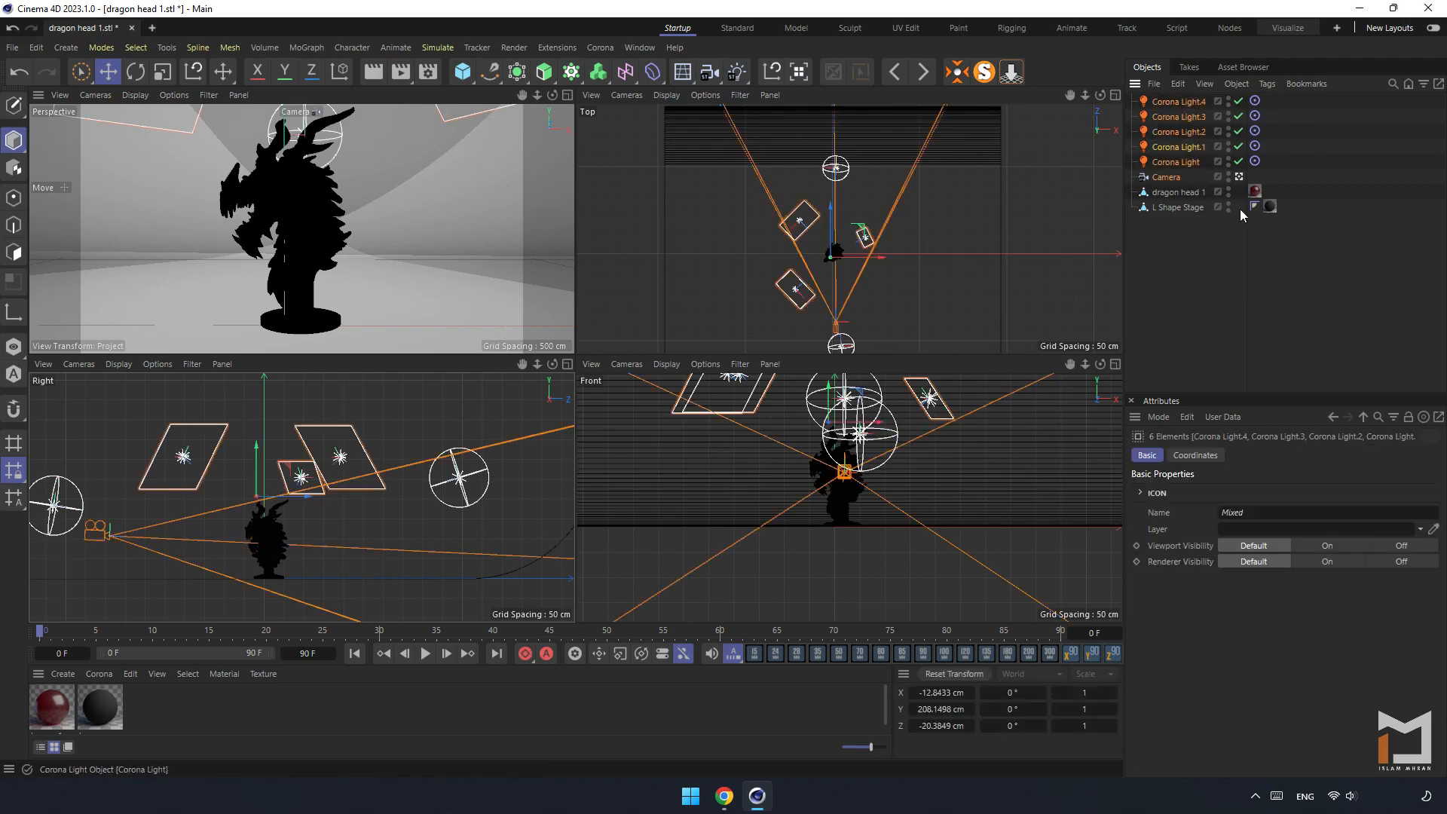
pyautogui.click(1198, 102)
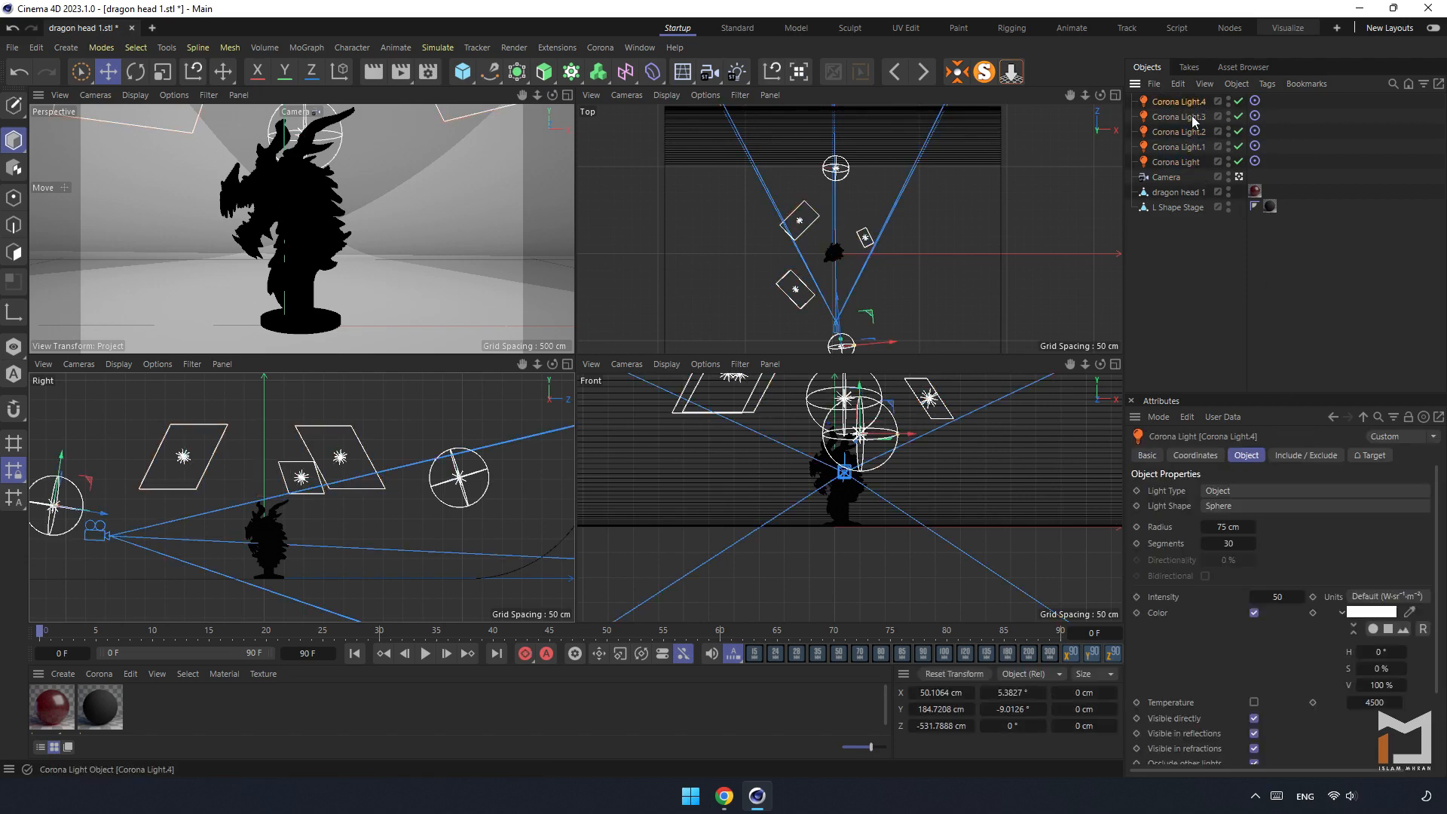
pyautogui.keyDown('shift'); pyautogui.click(1178, 162); pyautogui.keyUp('shift')
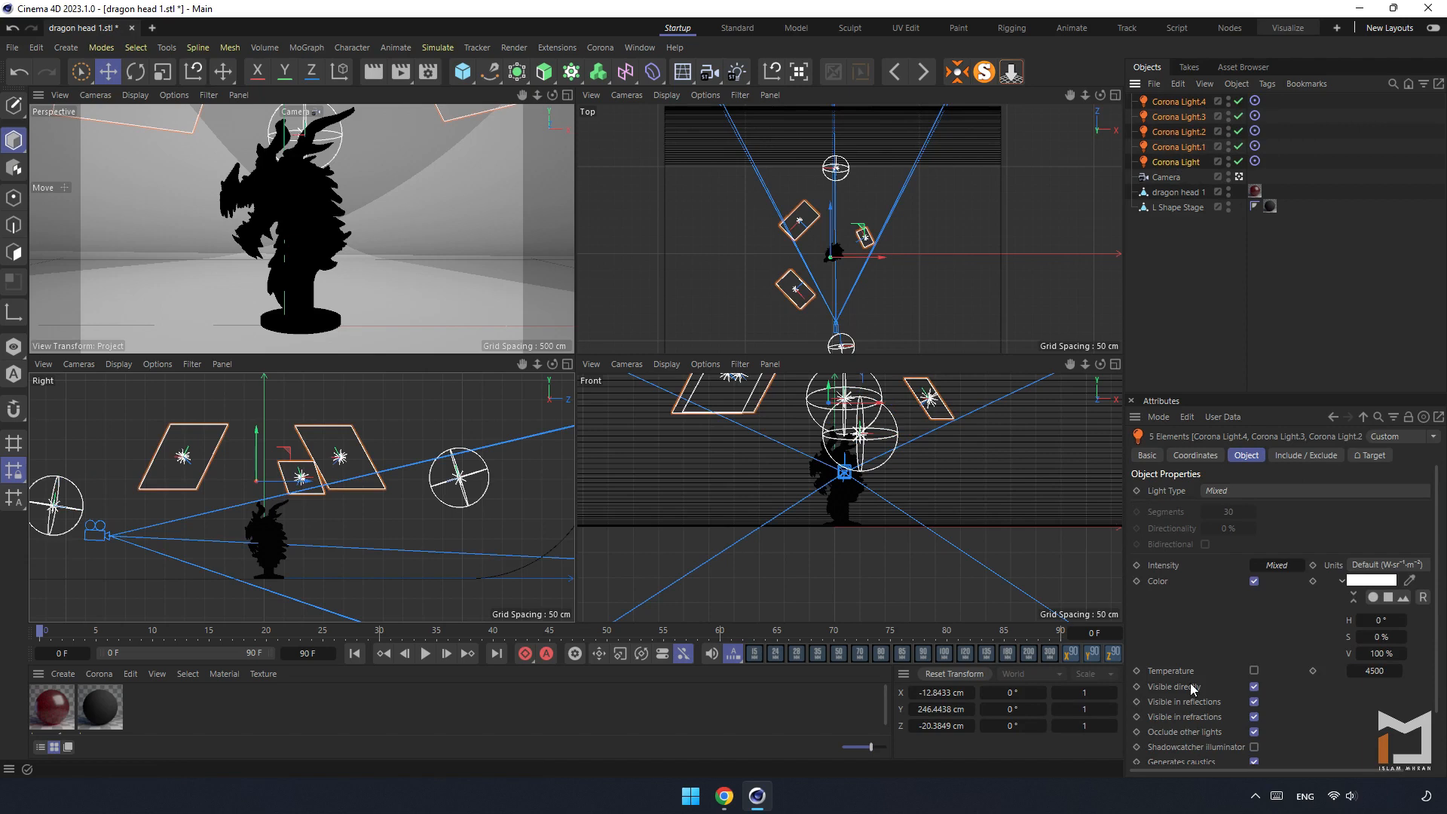
pyautogui.click(1254, 687)
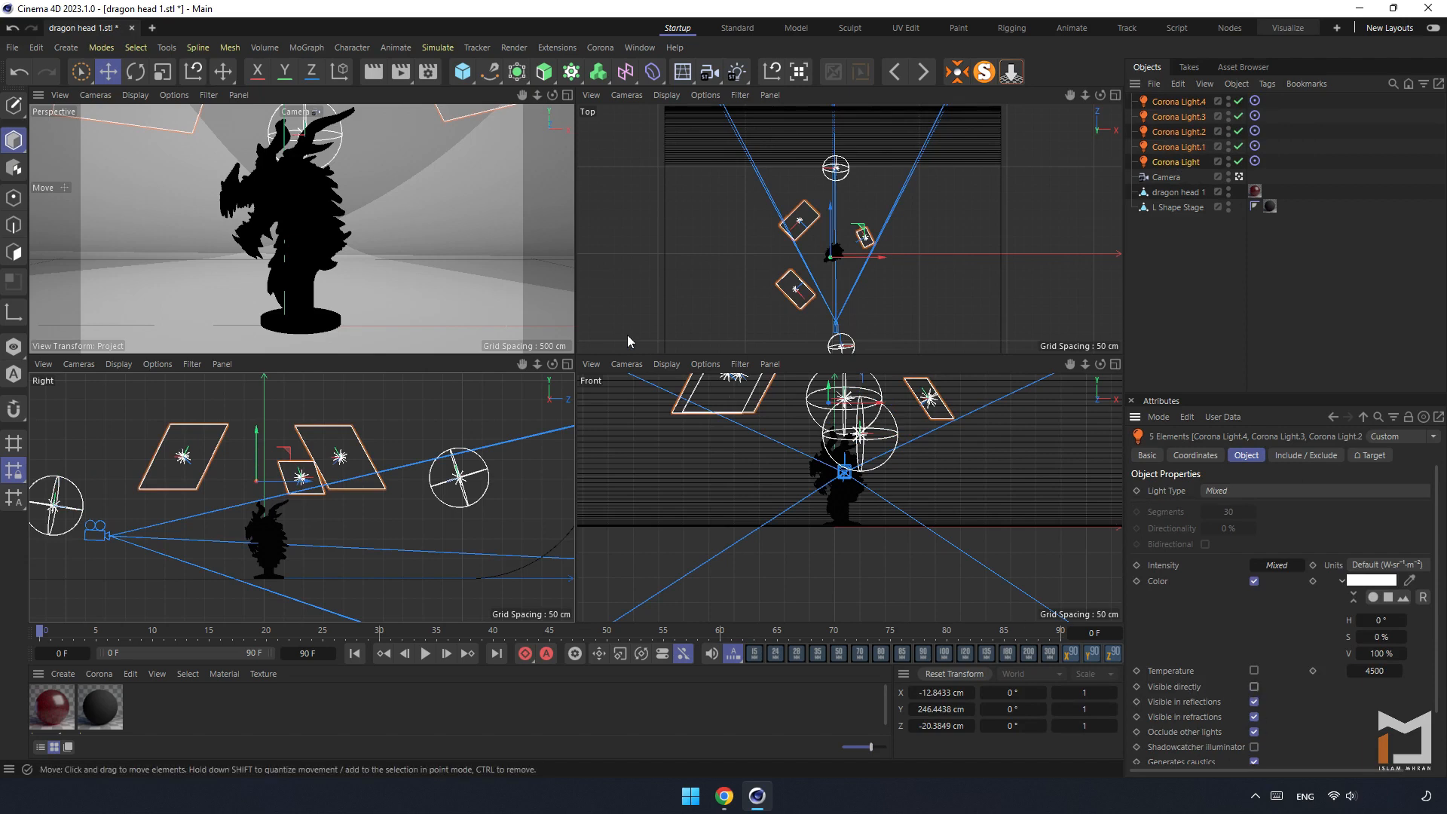
pyautogui.click(499, 147)
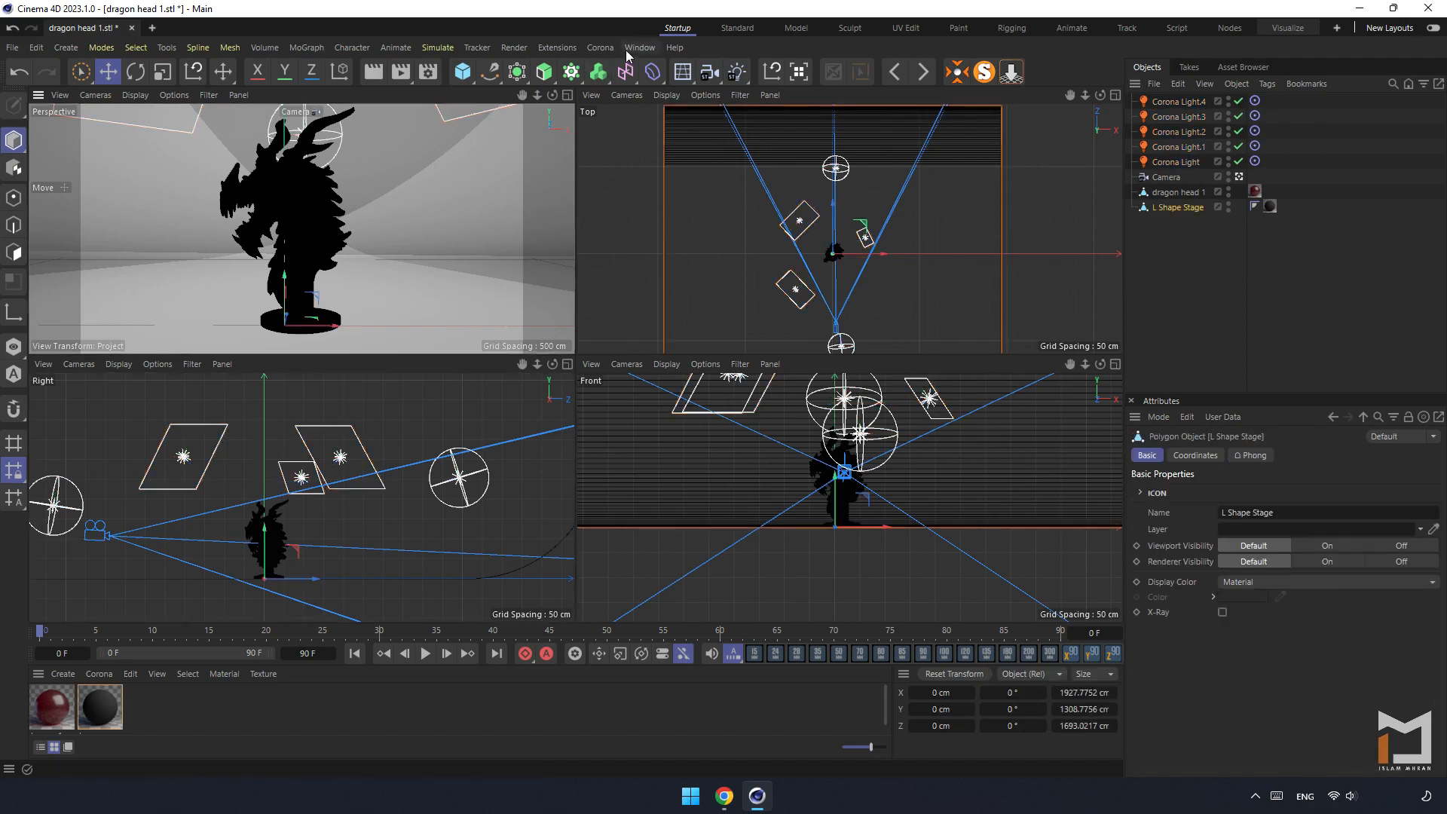
# - Set the render output resolution to 1080 x 1080 pixels in the render settings
pyautogui.hotkey('ctrl', 'b')
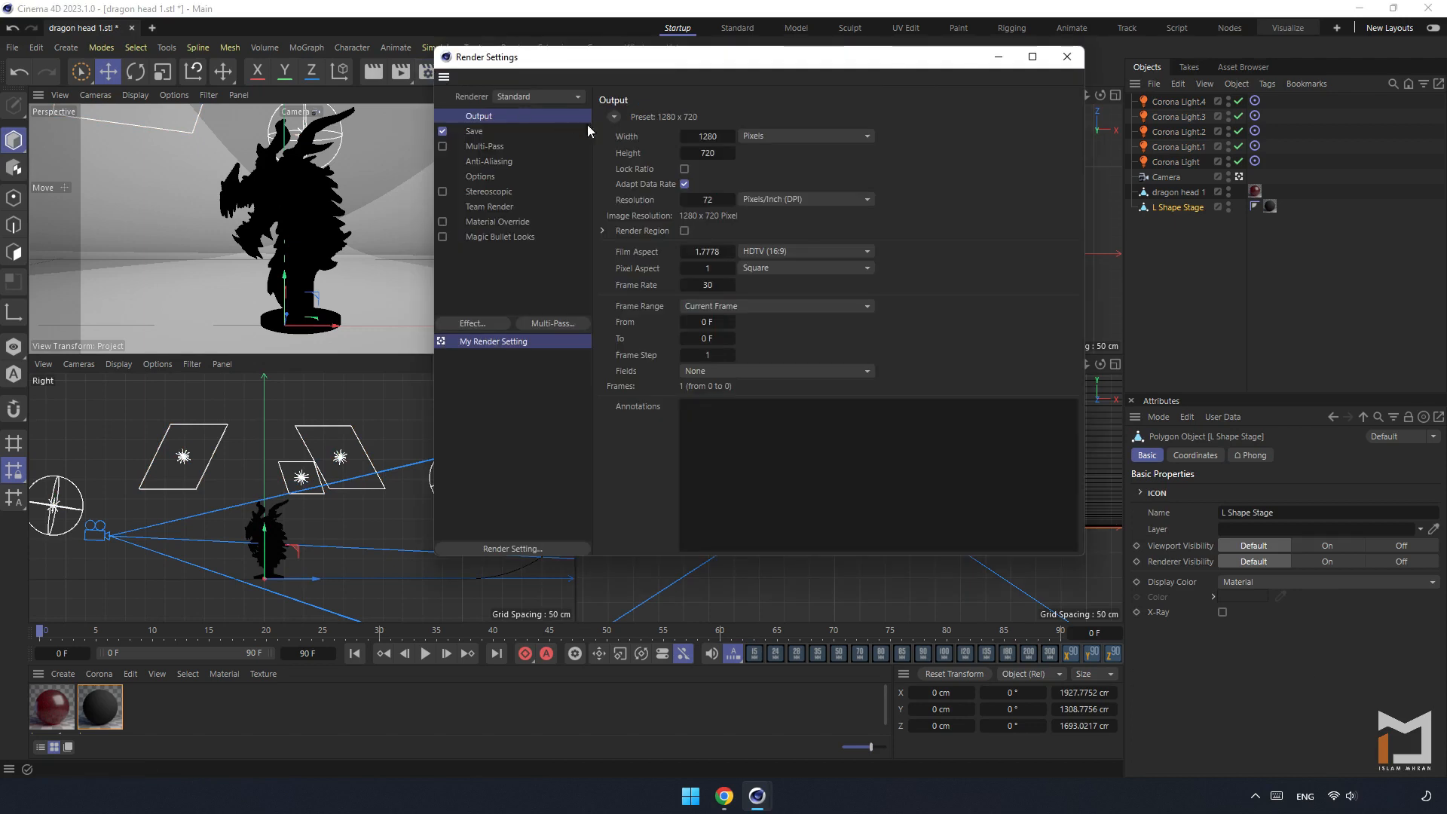
pyautogui.click(707, 135)
pyautogui.write('1080')
pyautogui.press('Return')
pyautogui.click(701, 153)
pyautogui.write('1080')
pyautogui.press('Return')
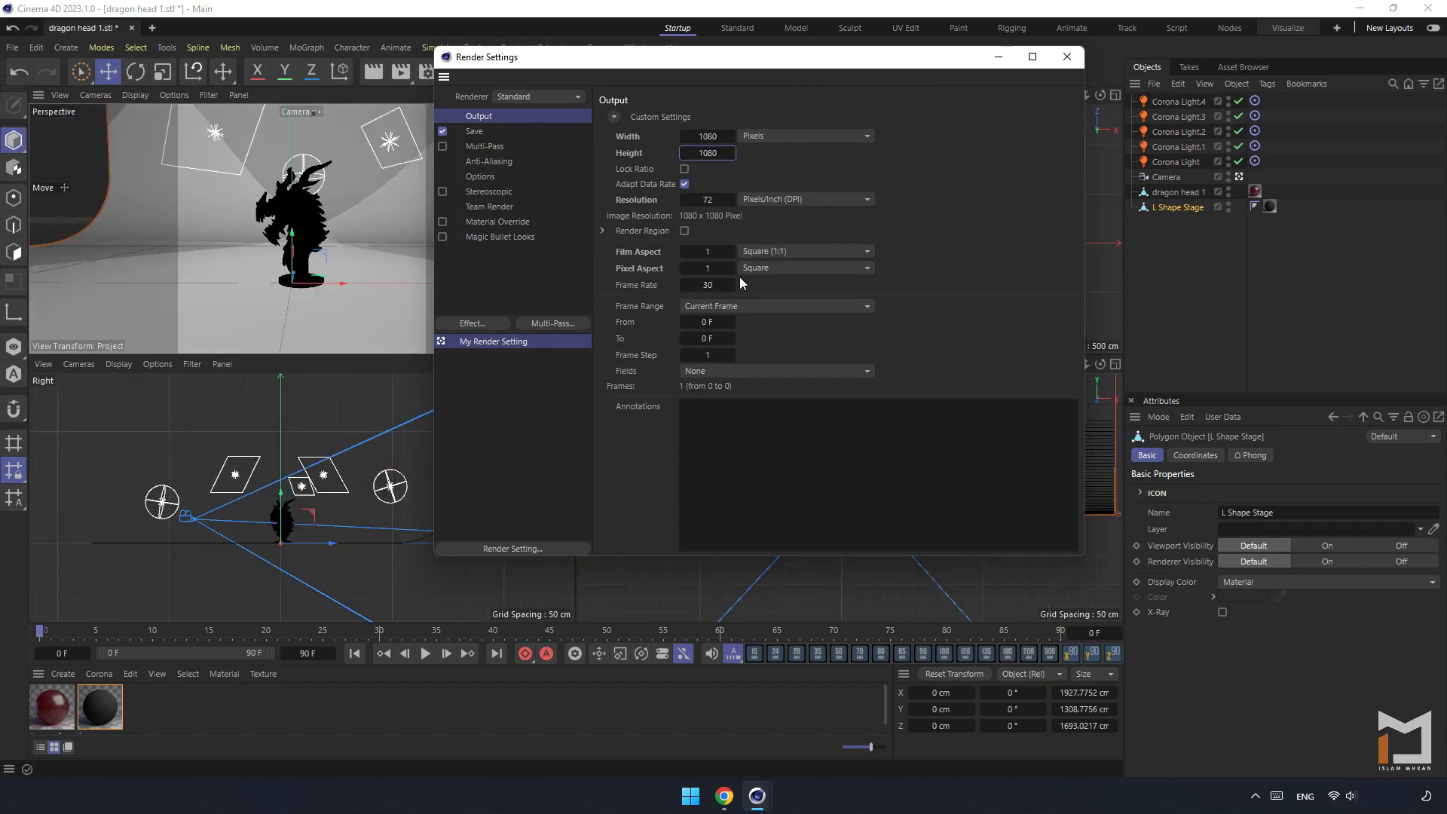
# - Switch the renderer to Corona with a noise level limit of 2 and Corona high quality denoising
pyautogui.click(556, 98)
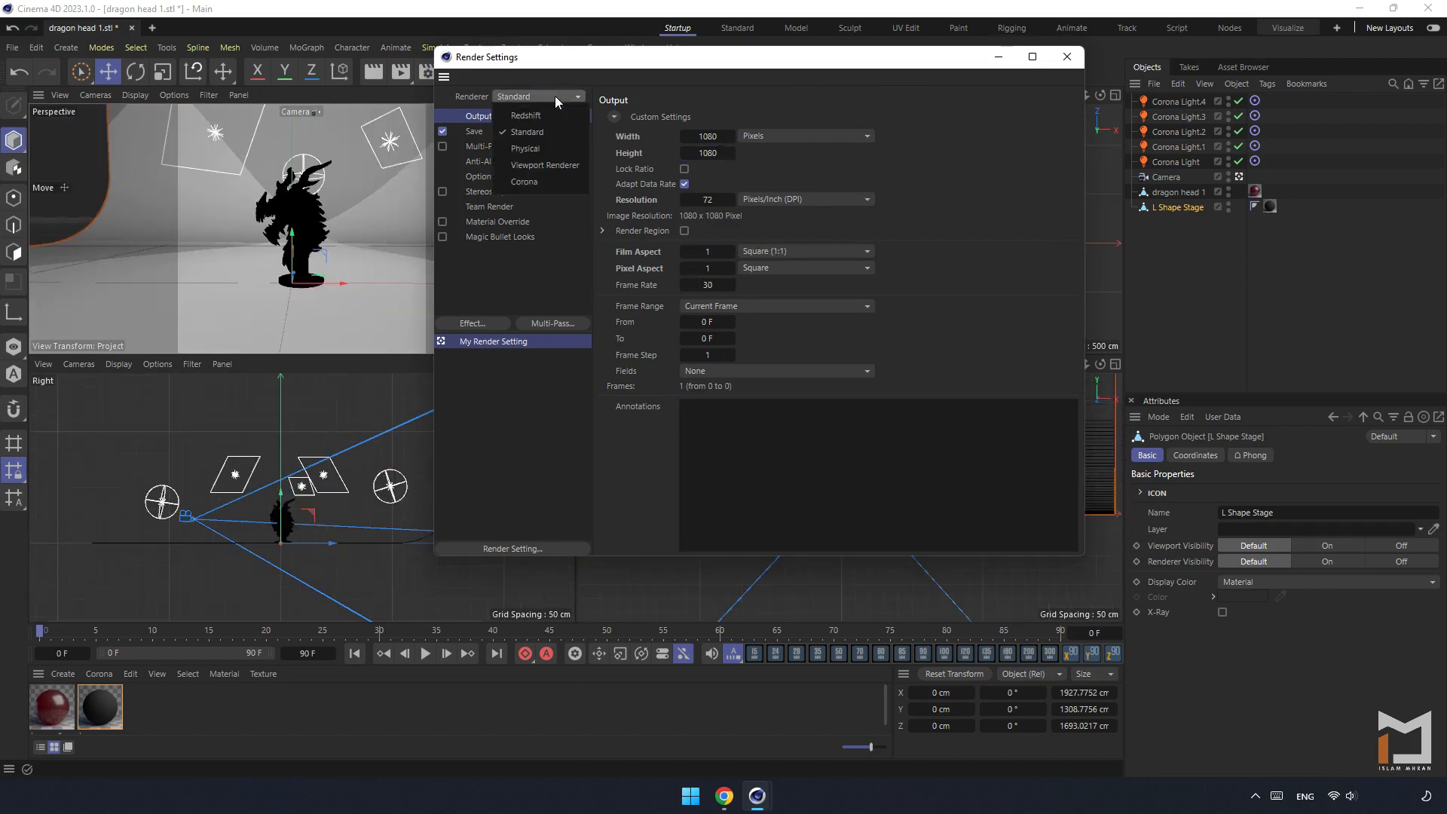
pyautogui.click(533, 182)
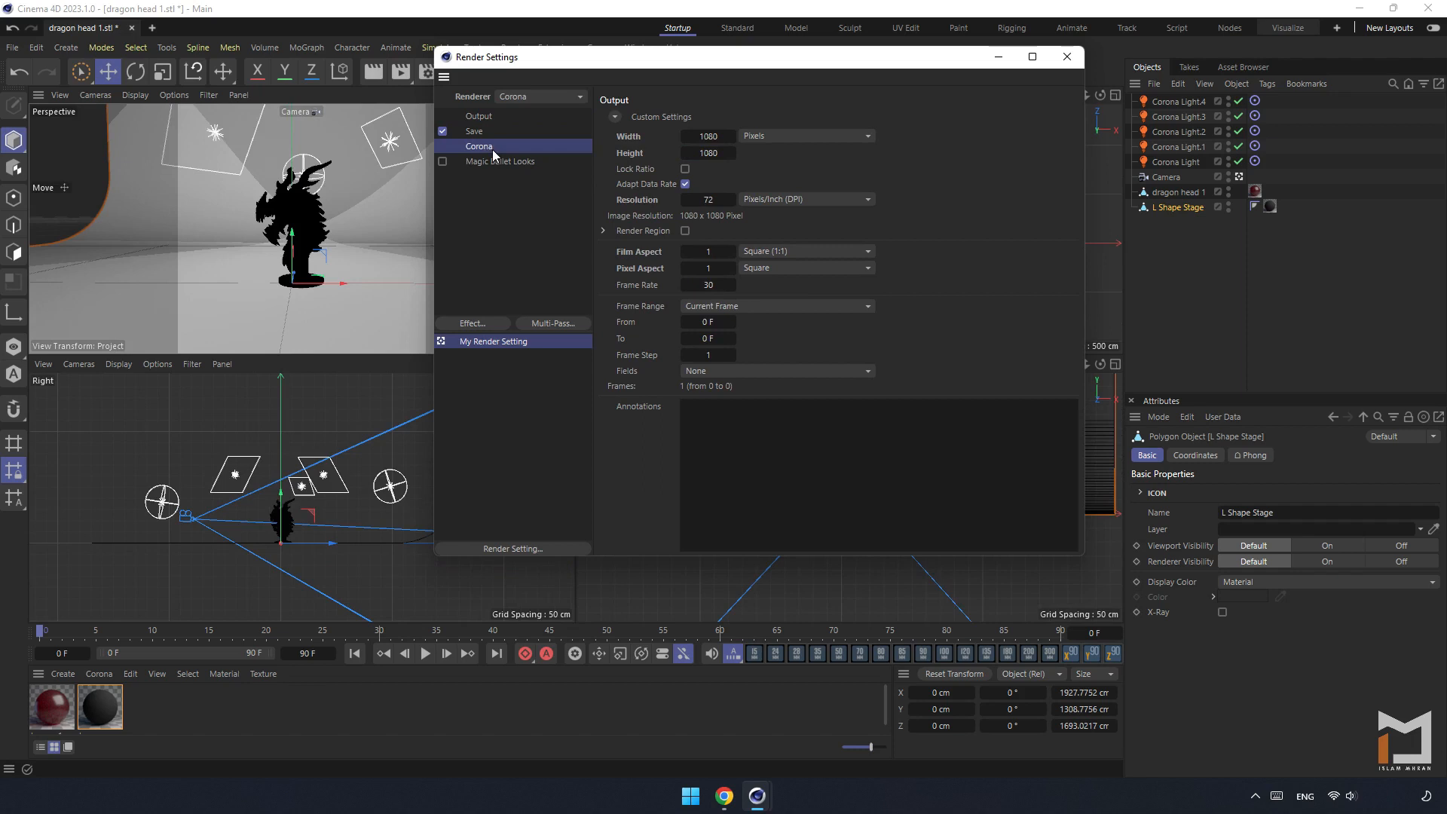
pyautogui.click(492, 147)
pyautogui.click(707, 205)
pyautogui.write('2')
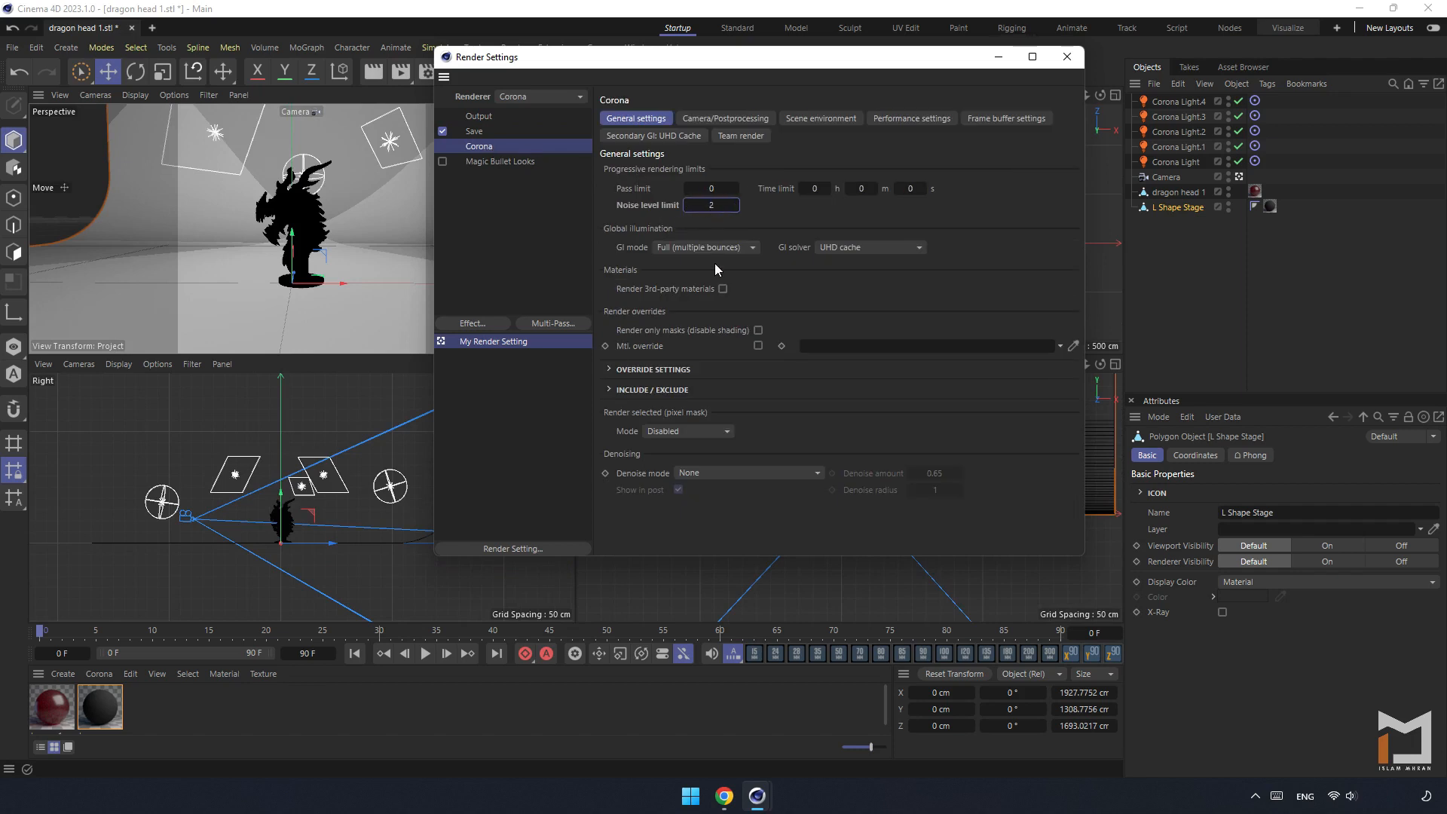
pyautogui.click(816, 474)
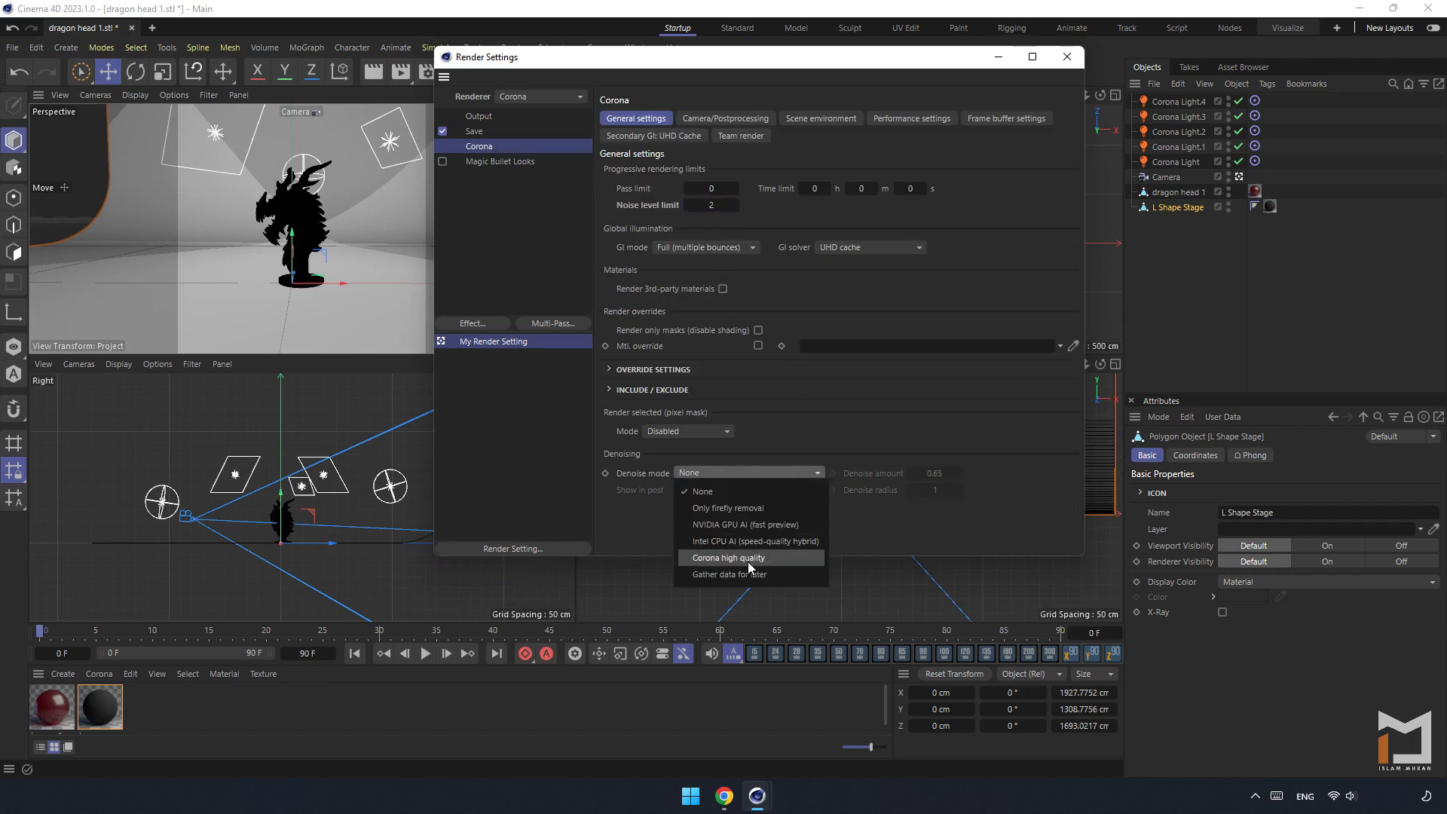
pyautogui.click(747, 560)
# - Set Corona's frame buffer image filter to Tent and close the render settings
pyautogui.click(1006, 118)
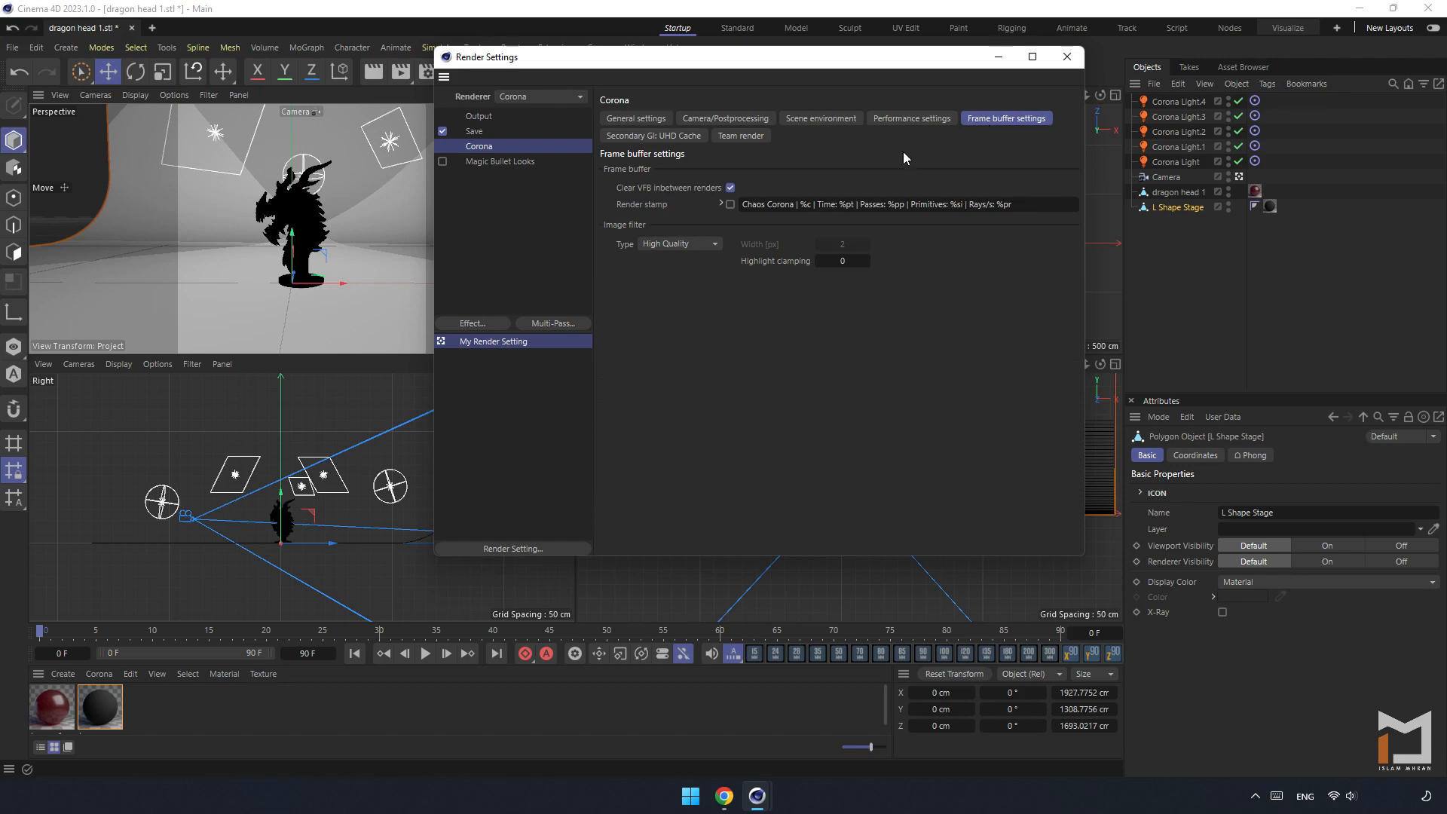
pyautogui.click(704, 246)
pyautogui.click(695, 292)
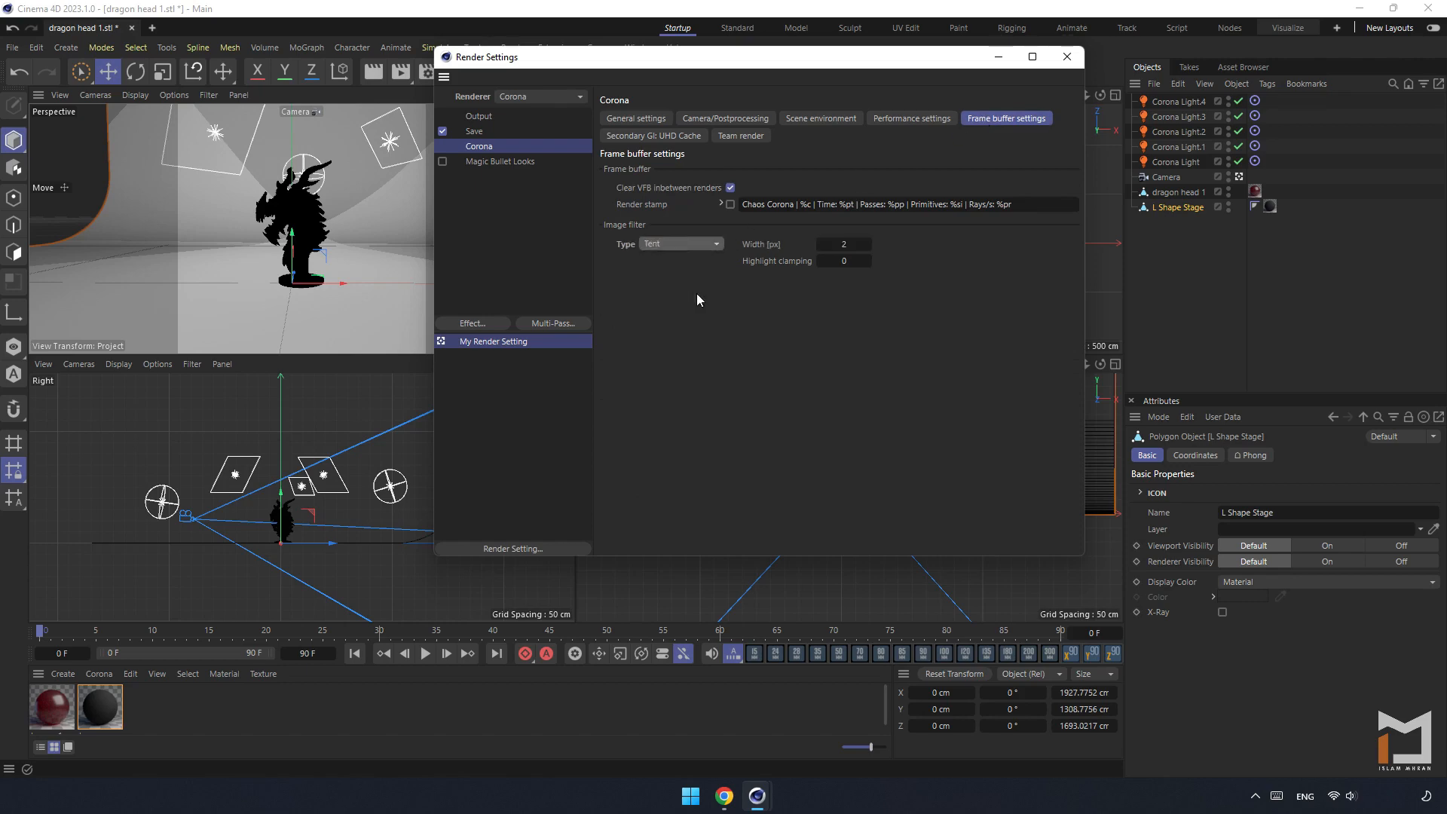
pyautogui.click(1065, 60)
# - Bring the camera closer to the dragon head, to about X 18, Y 101, Z -237 cm, and render the perspective view
pyautogui.click(567, 95)
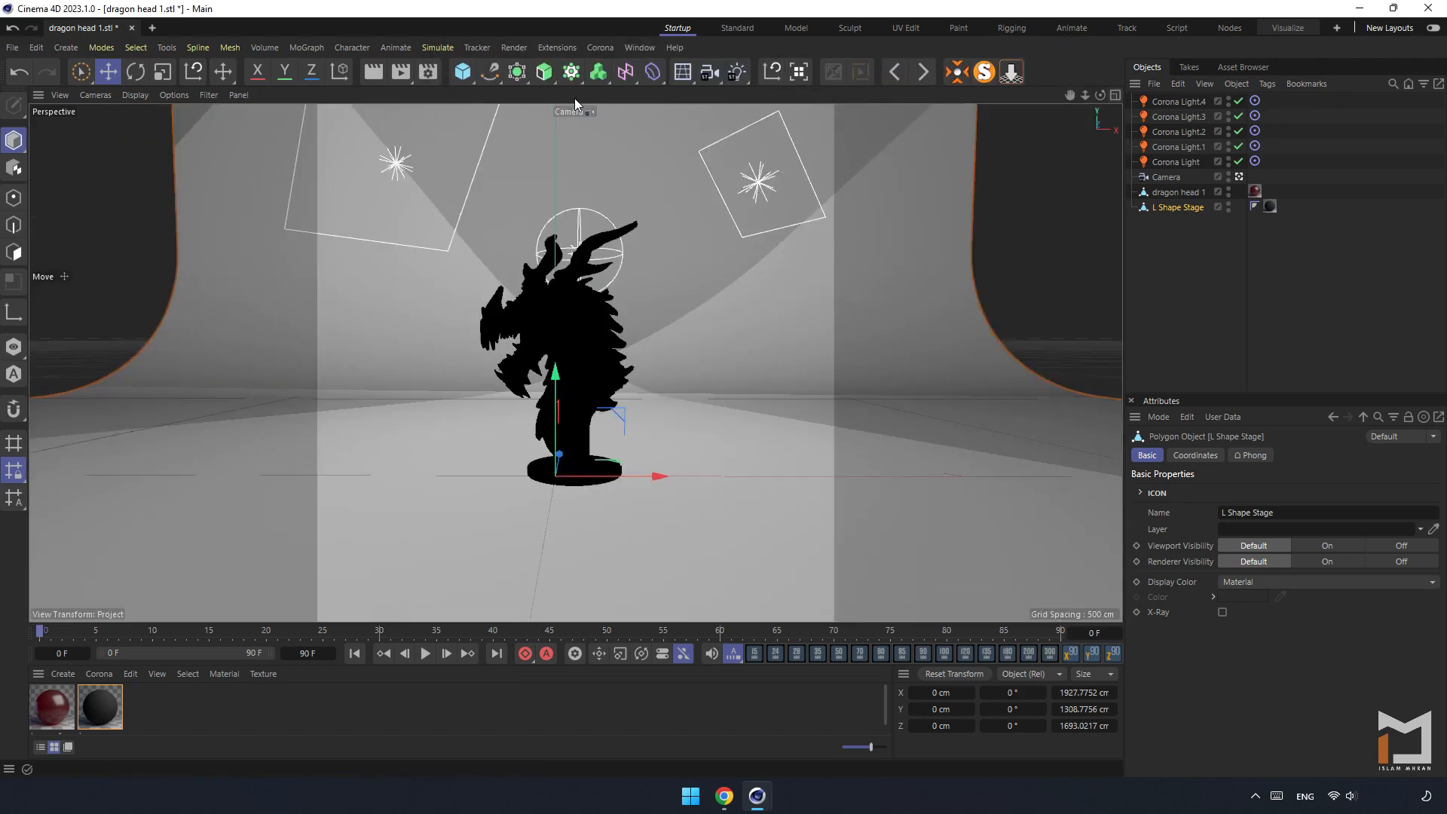
pyautogui.click(1168, 180)
pyautogui.click(1355, 529)
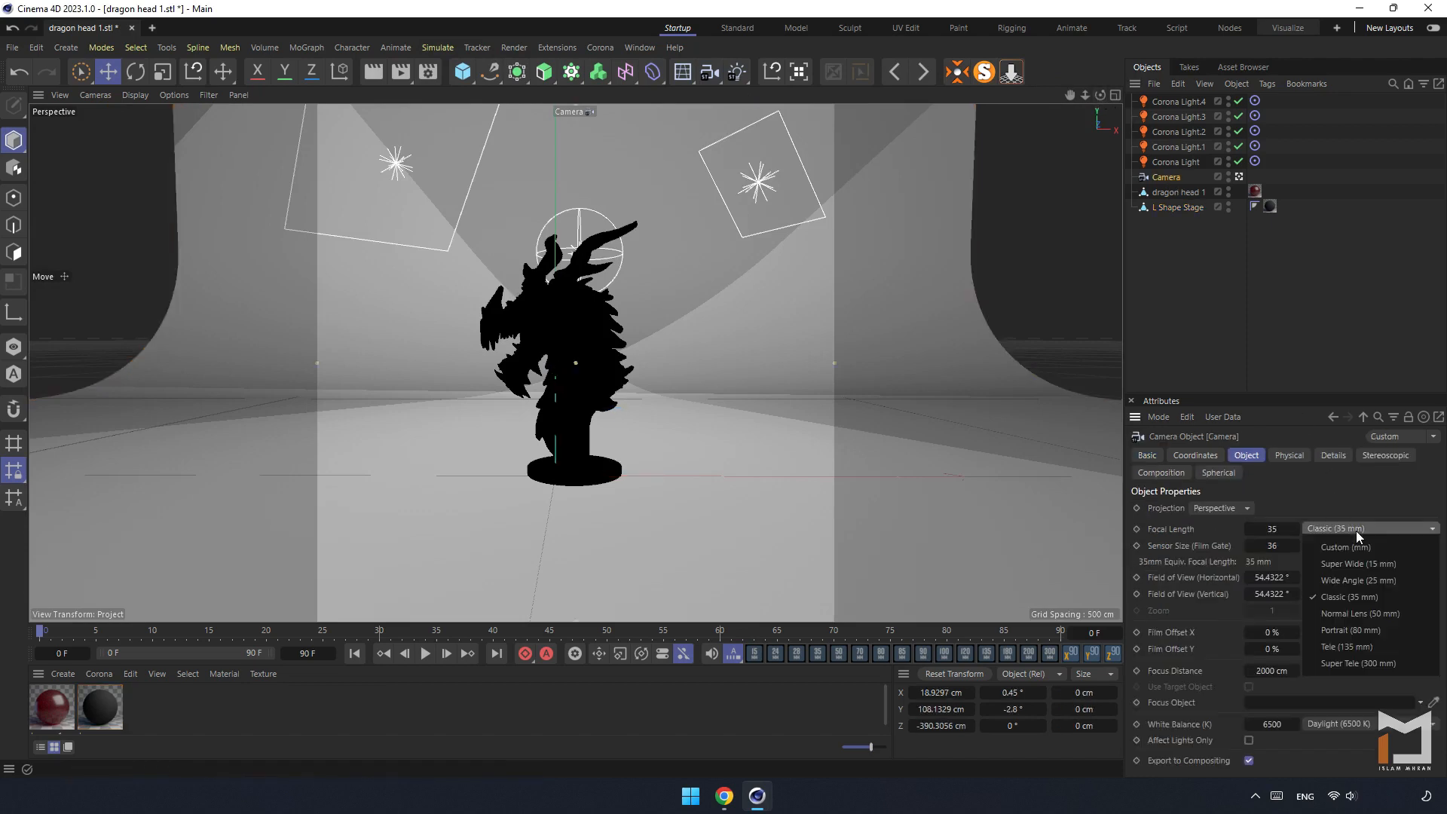
pyautogui.click(1345, 501)
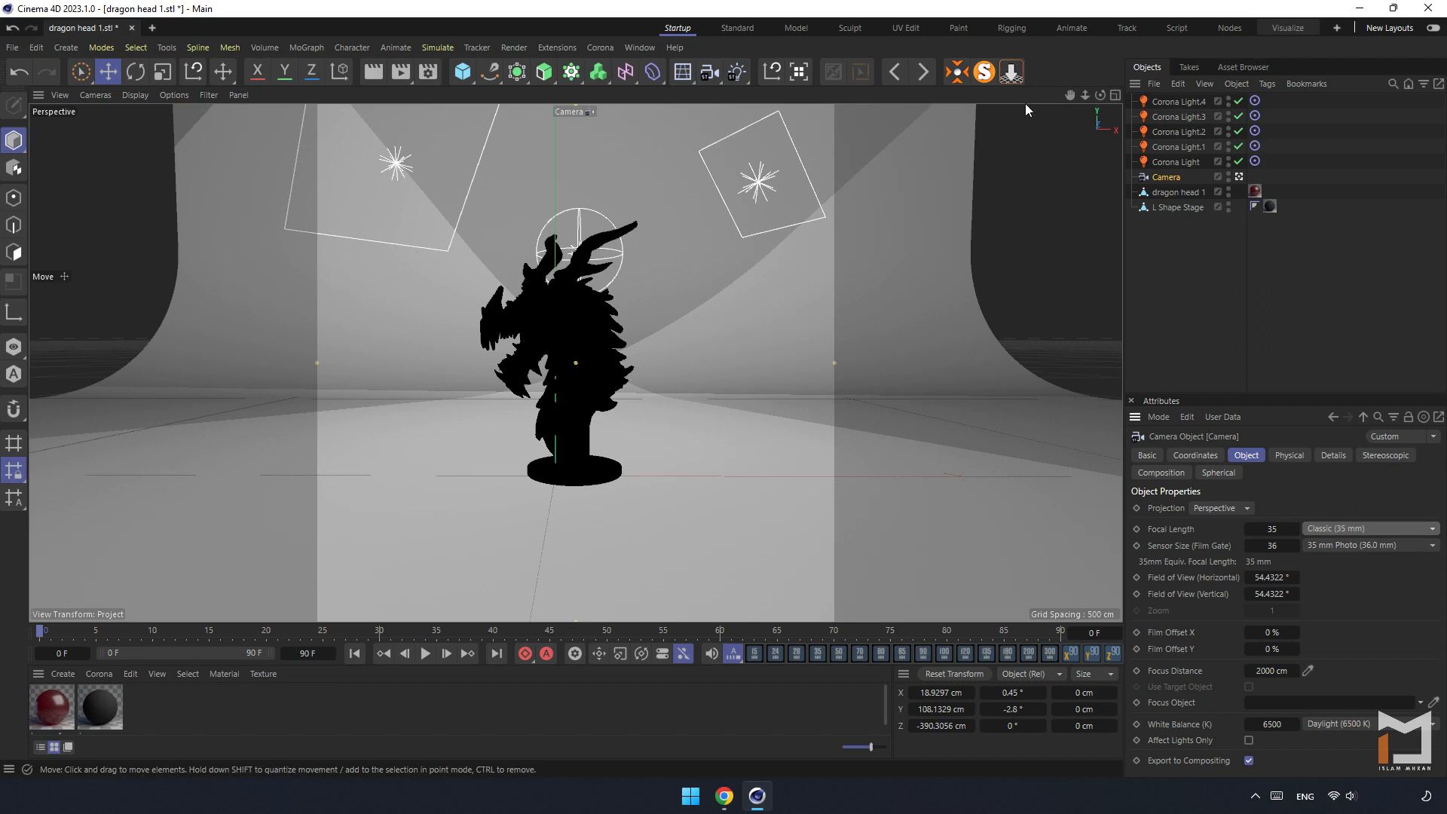
pyautogui.moveTo(1084, 95); pyautogui.dragTo(1145, 95)
pyautogui.click(370, 73)
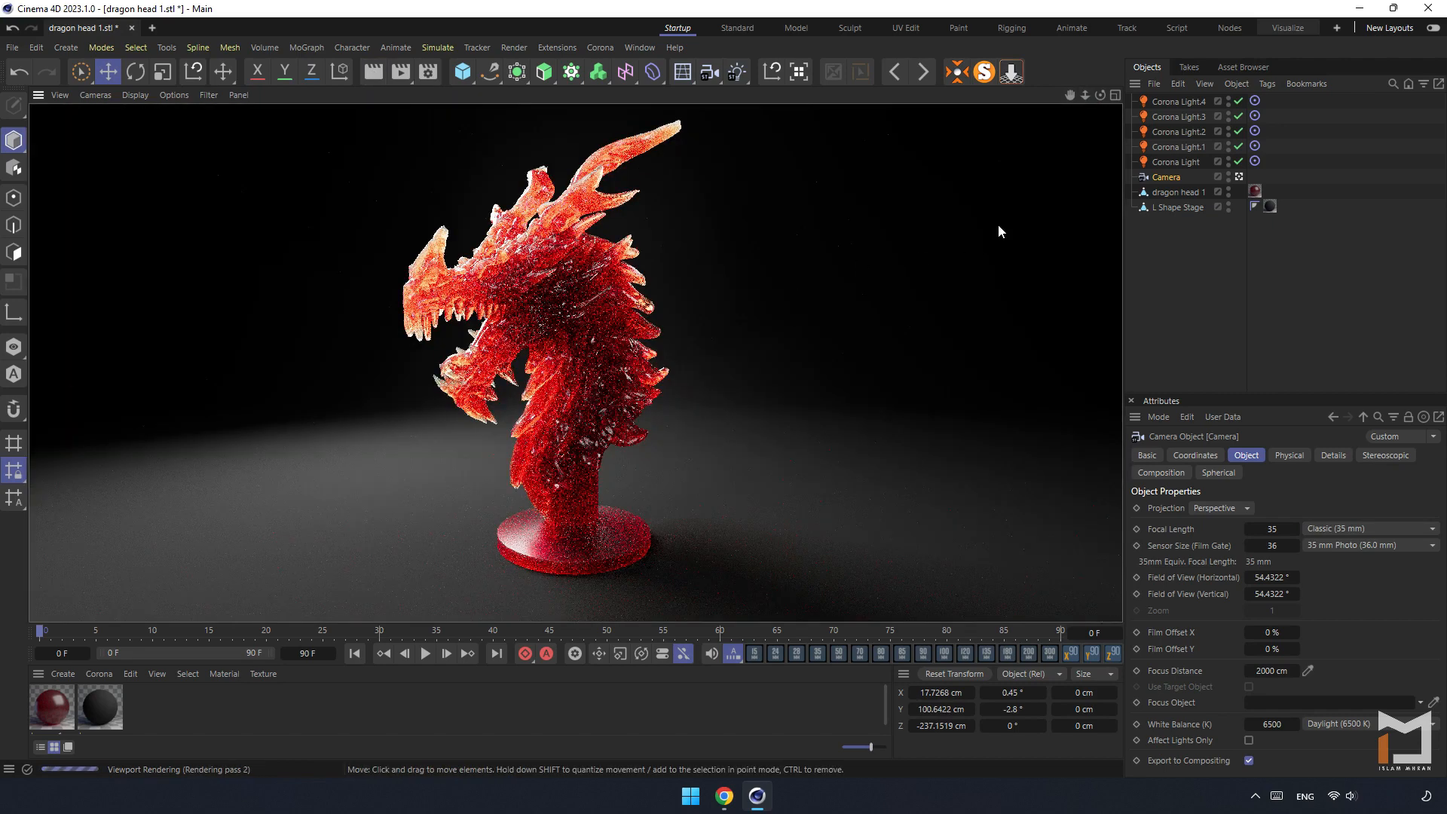
# - Tint the red Legacy.1 material's reflection color with 43% saturation and 63% value, and render the view again
pyautogui.doubleClick(49, 709)
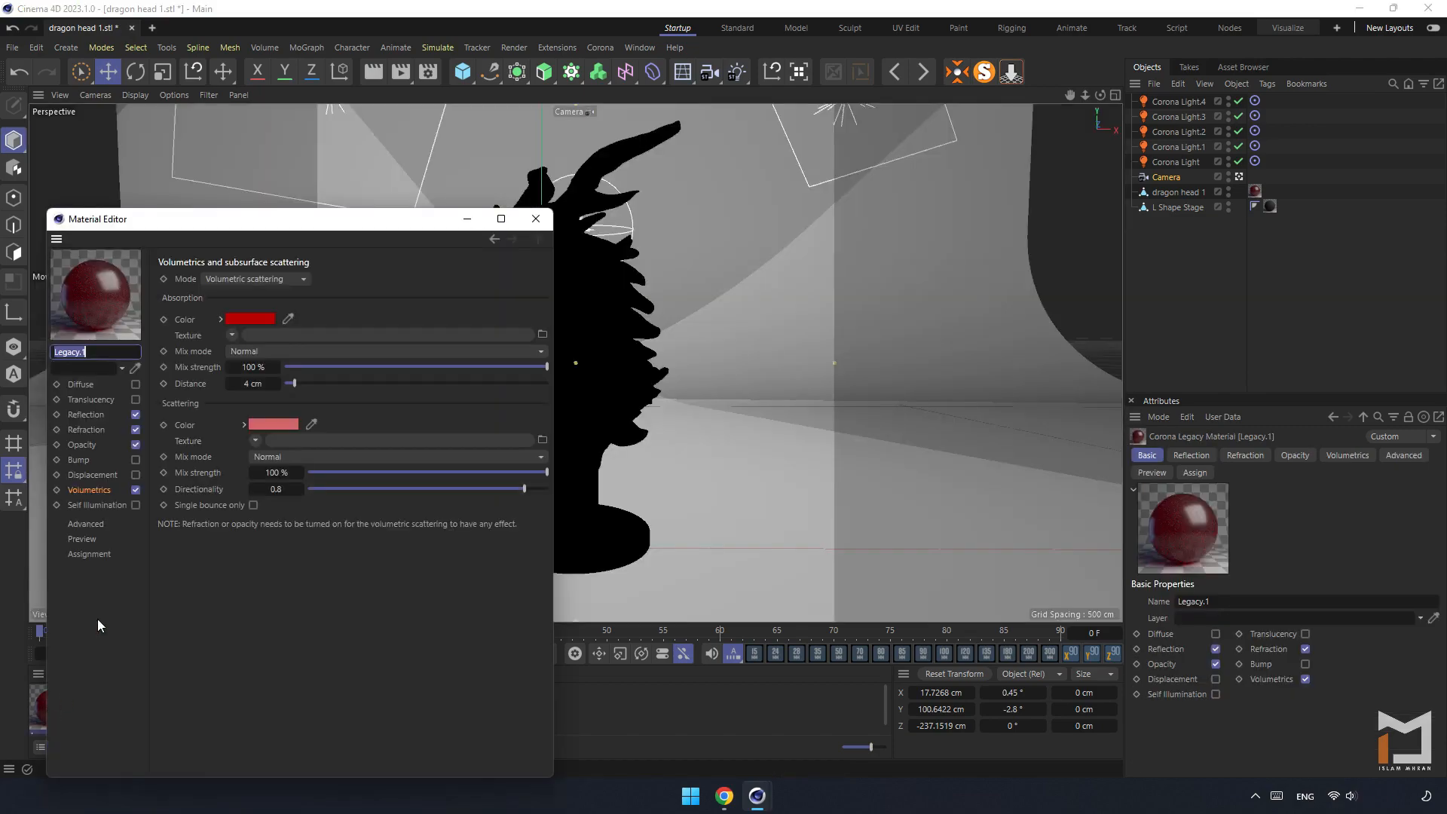
pyautogui.click(85, 415)
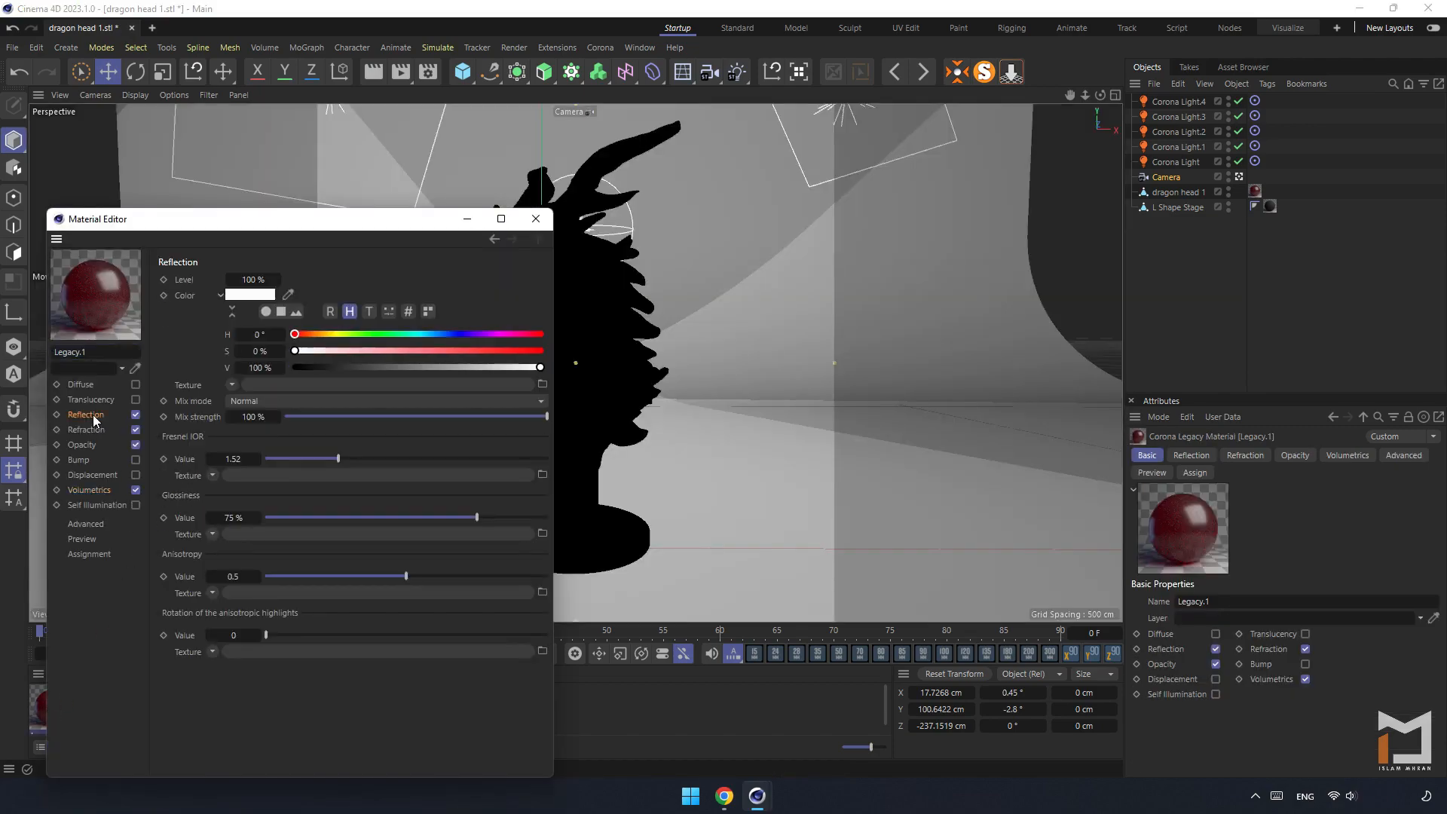
pyautogui.click(259, 352)
pyautogui.press('Return')
pyautogui.click(259, 365)
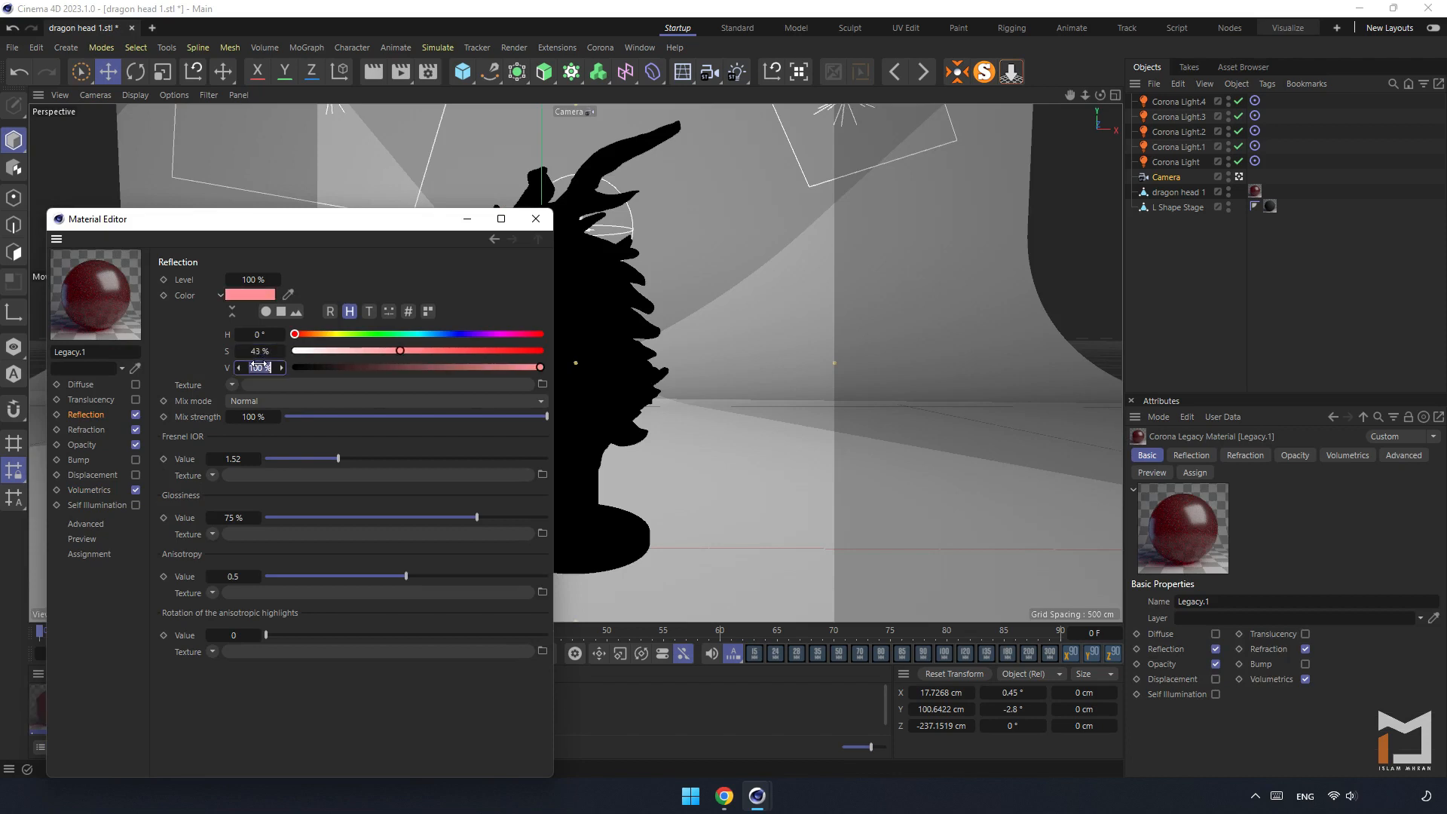
pyautogui.write('63')
pyautogui.press('Return')
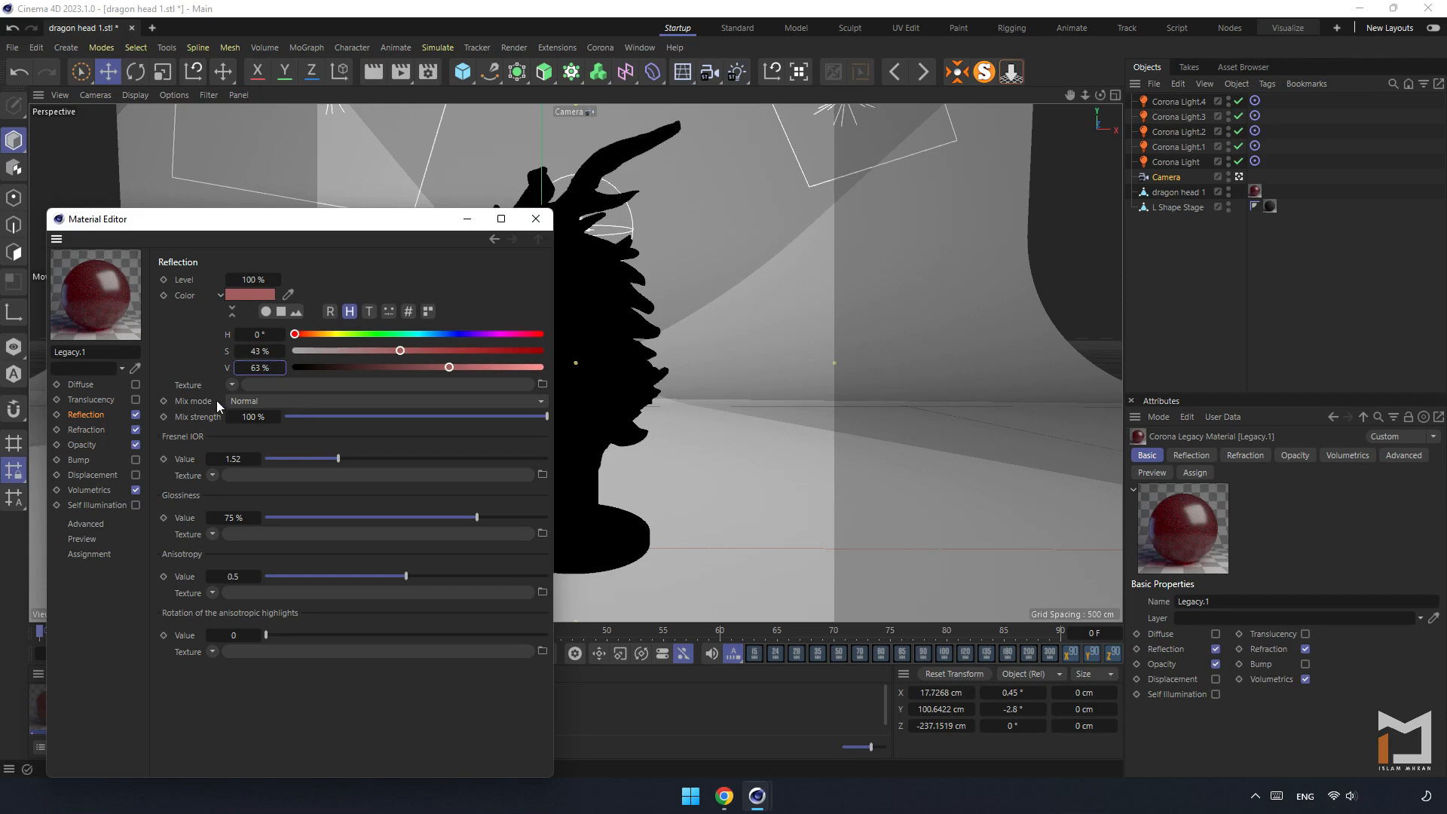
pyautogui.click(536, 219)
pyautogui.click(374, 74)
# - Return to the four-view layout and start Corona's interactive viewport rendering at 100% detail
pyautogui.click(606, 49)
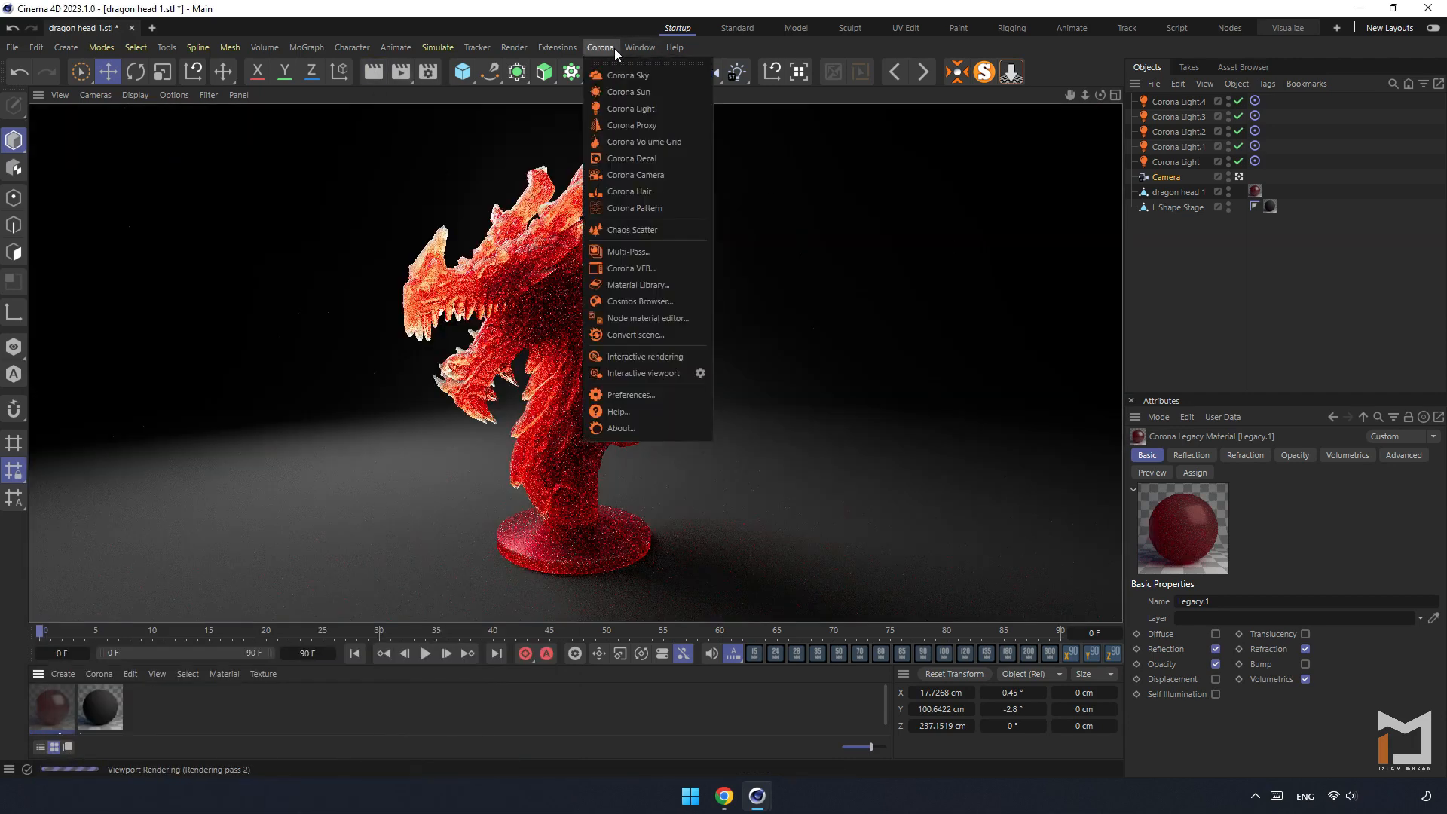
pyautogui.click(701, 368)
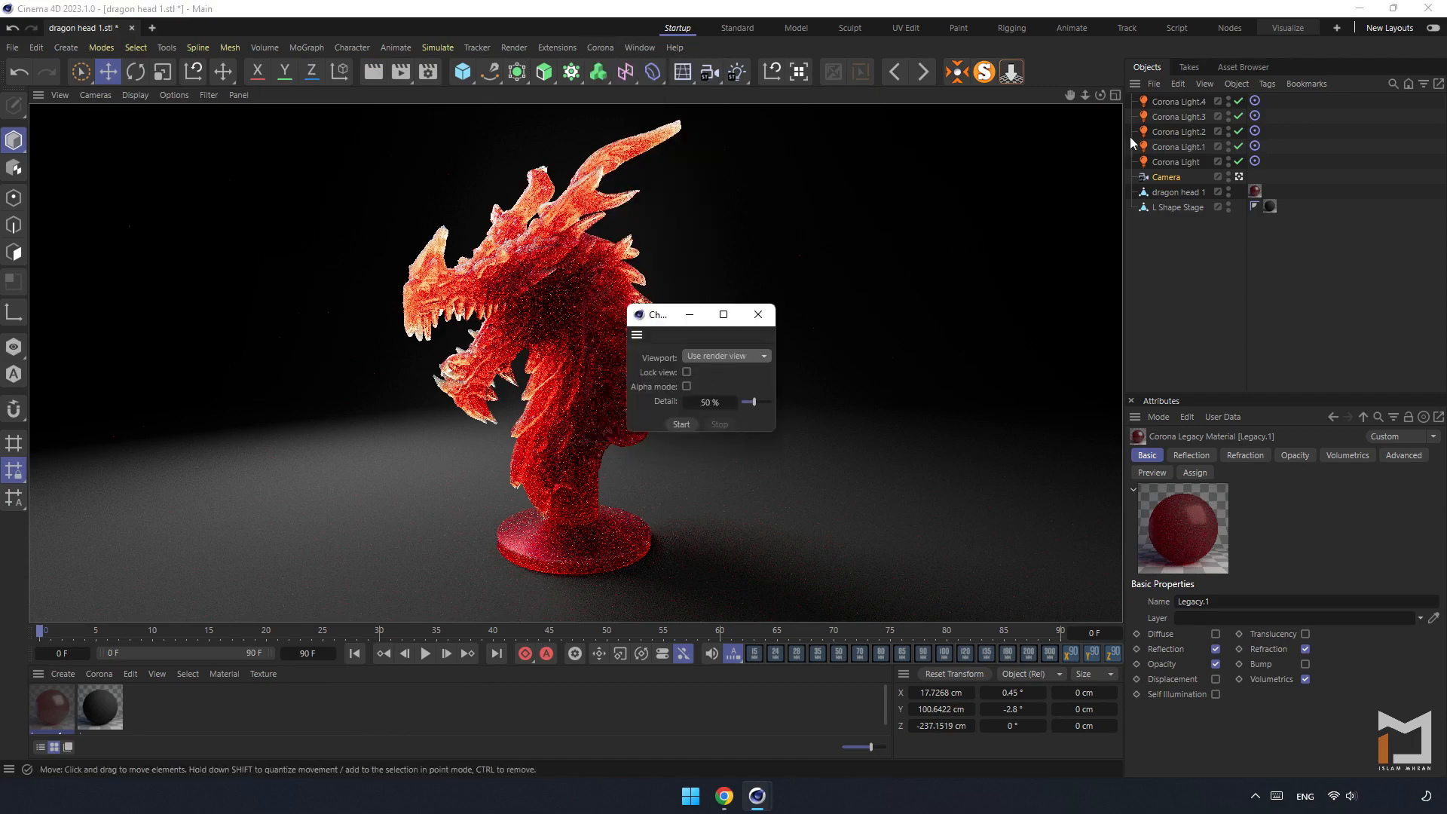
pyautogui.middleClick(590, 145)
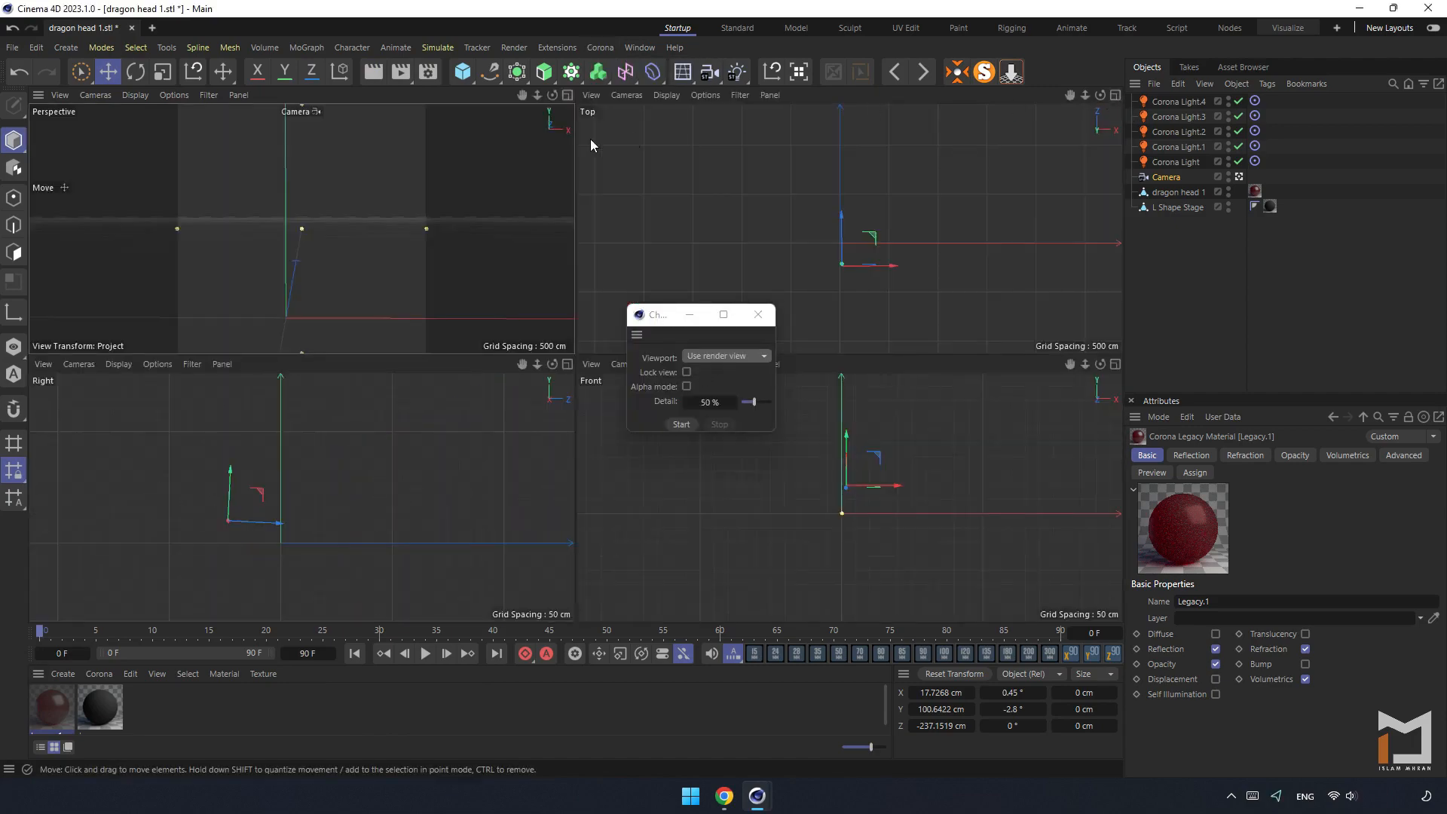
pyautogui.click(409, 154)
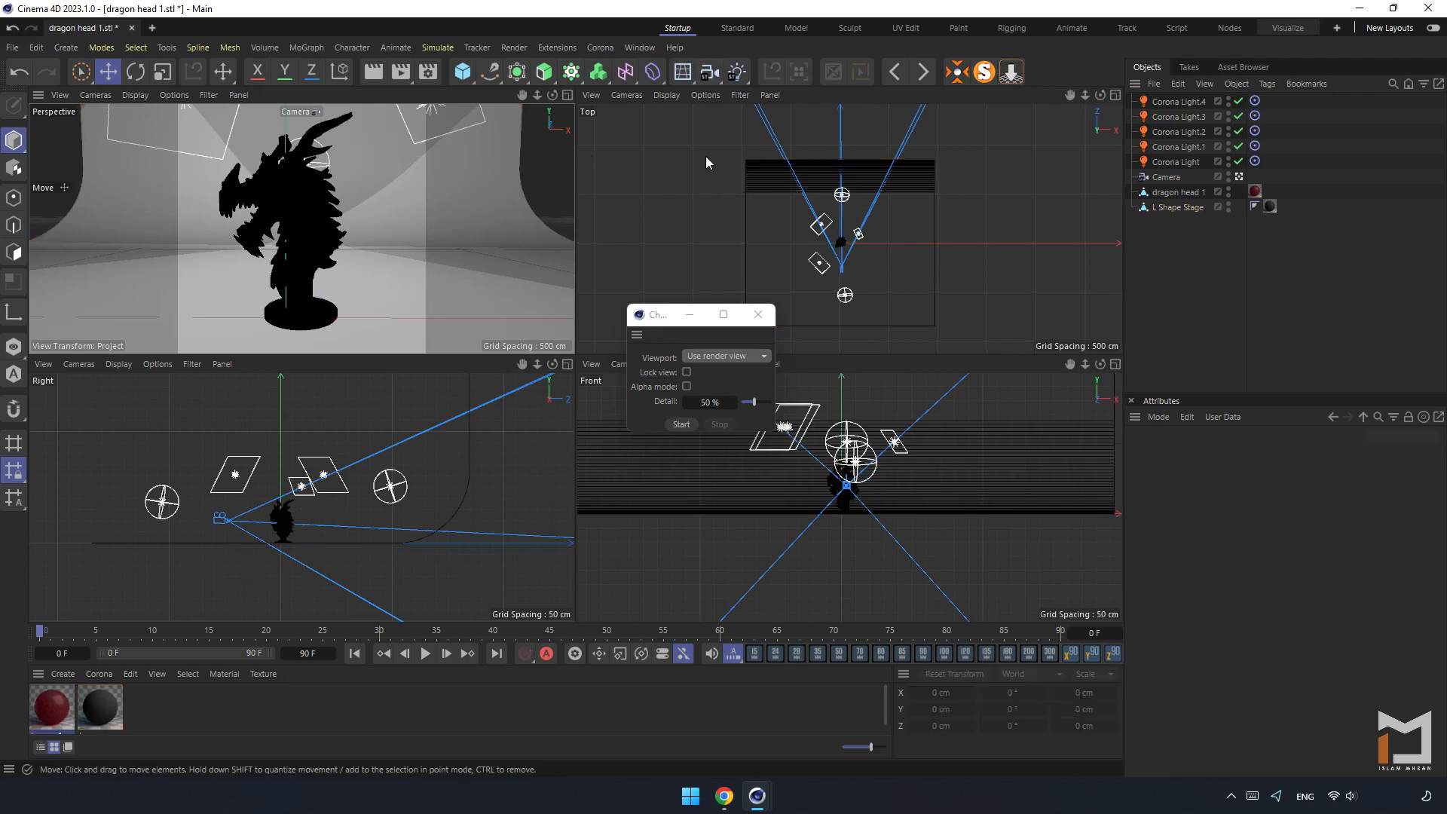
pyautogui.click(612, 48)
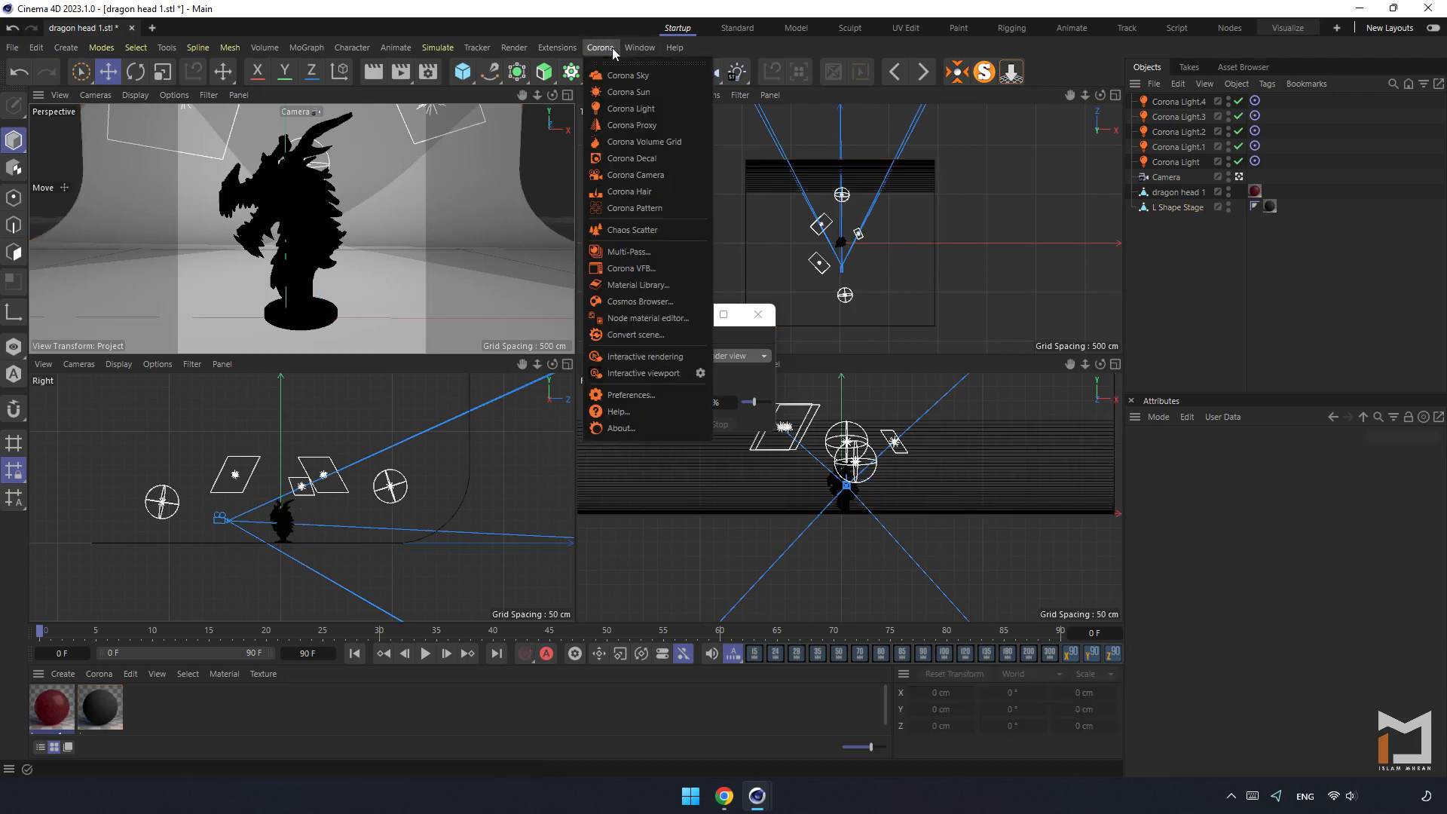
pyautogui.click(705, 371)
pyautogui.moveTo(764, 402); pyautogui.dragTo(771, 402)
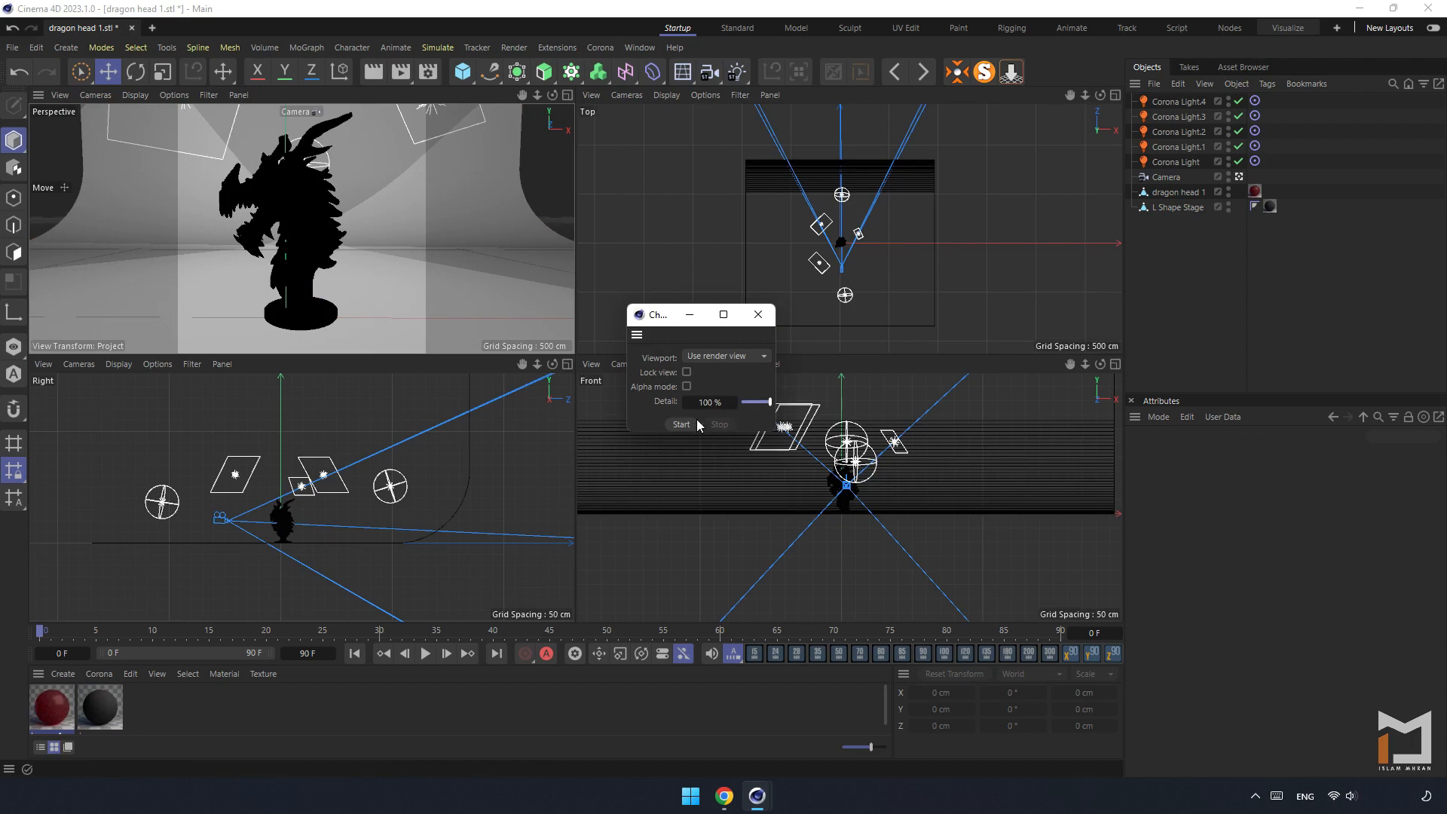
pyautogui.click(681, 424)
pyautogui.moveTo(665, 316); pyautogui.dragTo(998, 499)
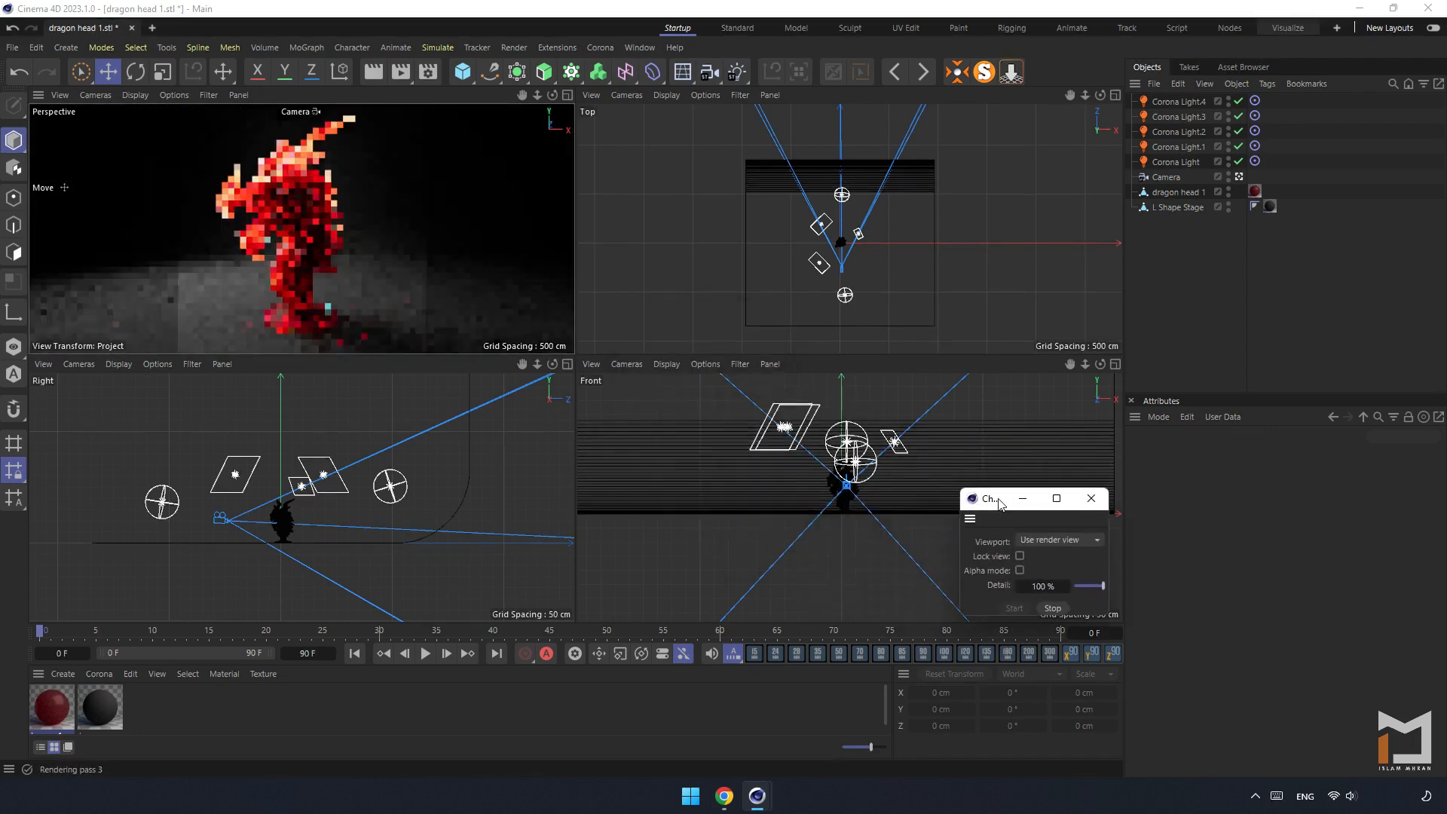
# - Raise Corona Light.1 higher above the dragon head, to about X -193, Y 416, Z -116 cm
pyautogui.click(814, 423)
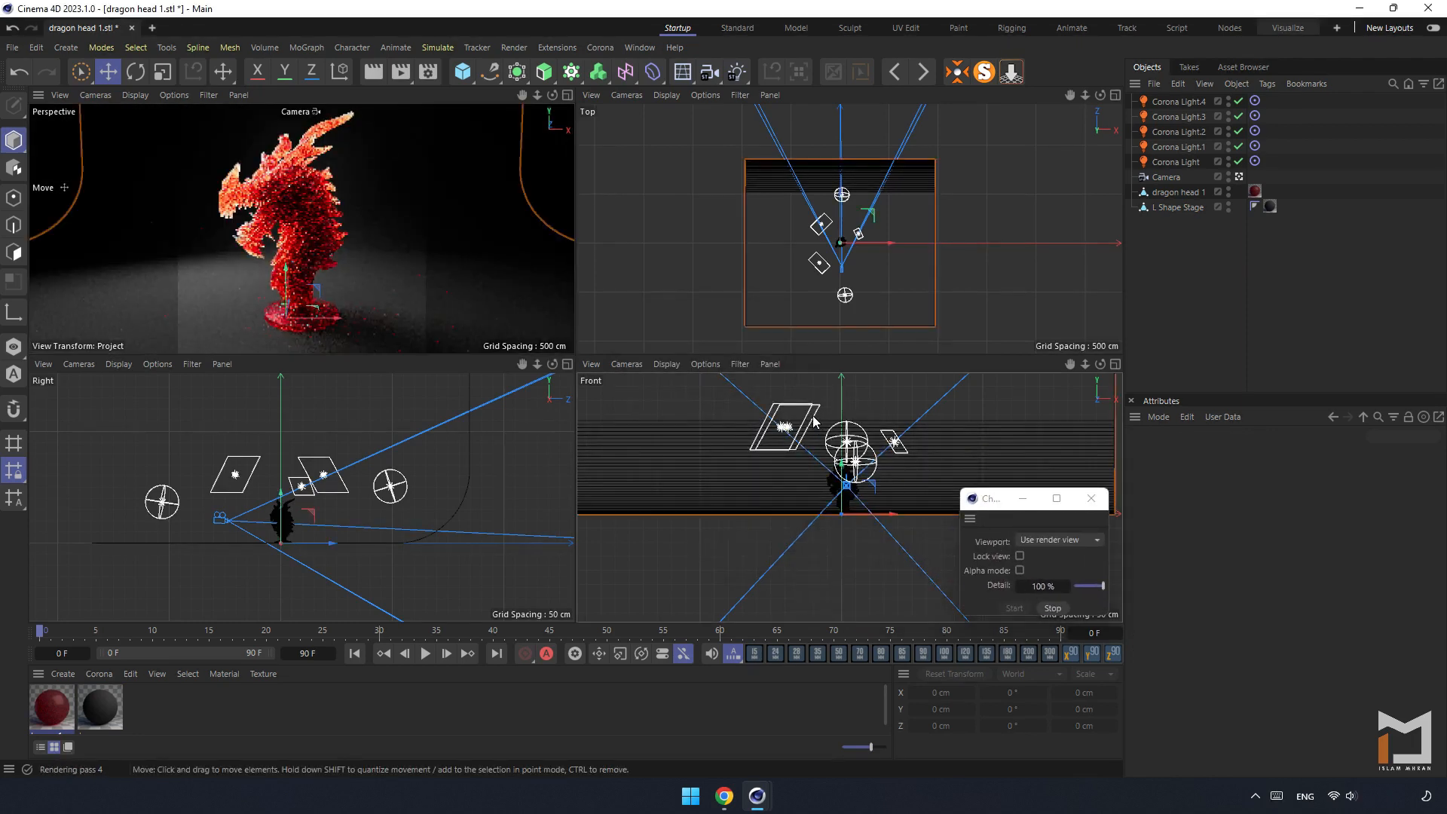
pyautogui.click(1187, 147)
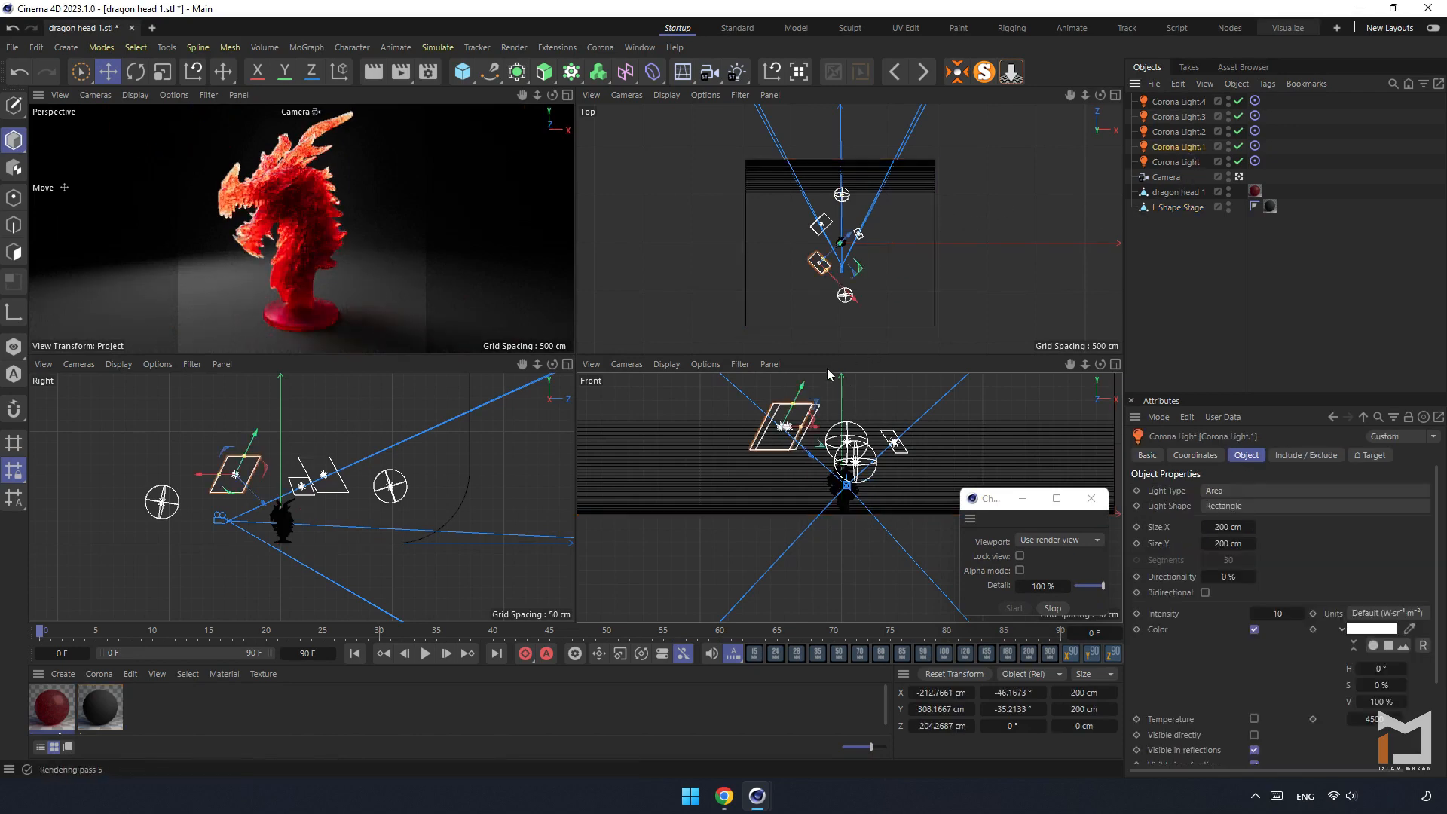
pyautogui.moveTo(807, 388); pyautogui.dragTo(818, 452)
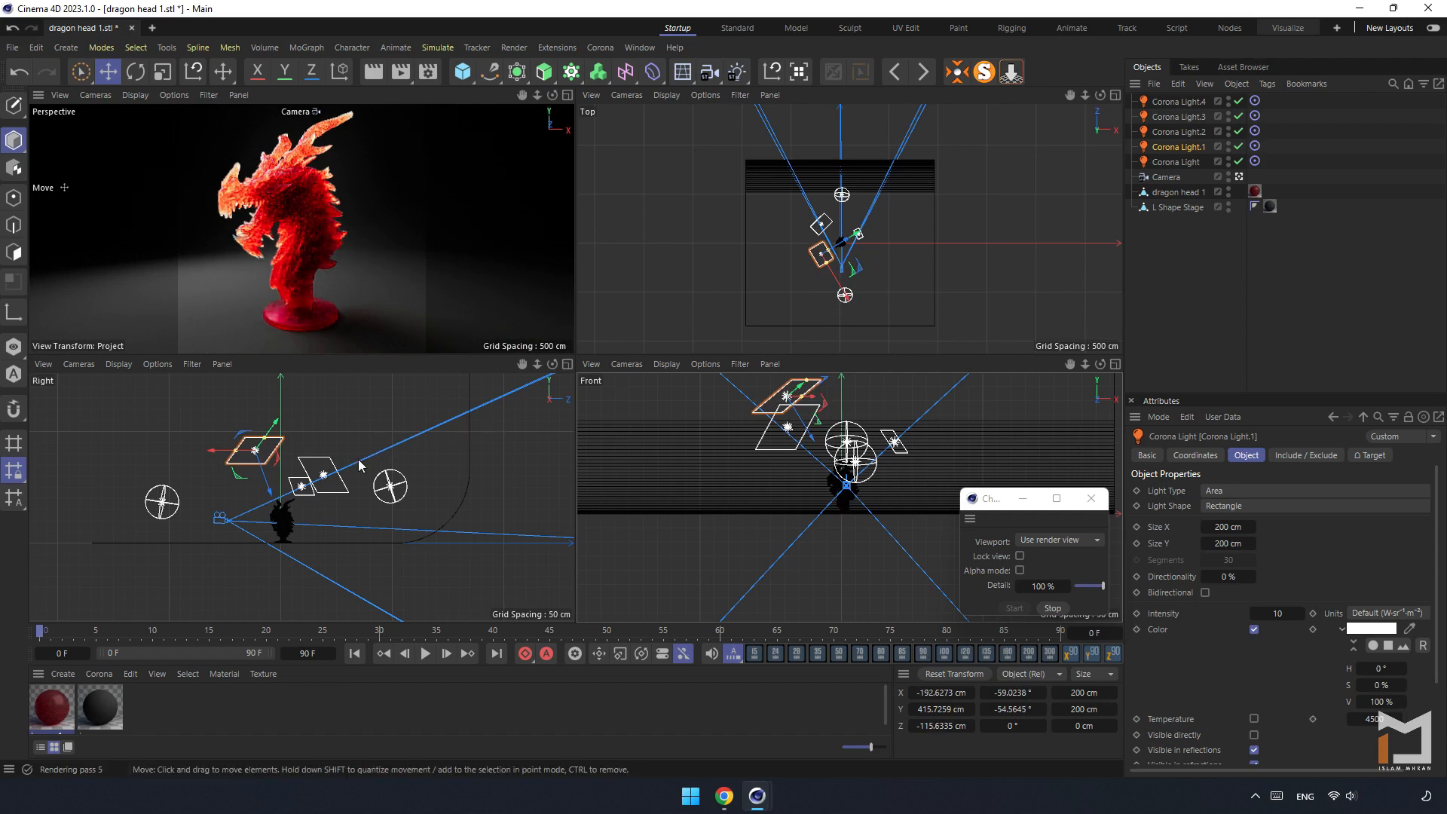
# - Move the original Corona Light farther behind the dragon head, to about X -189, Y 303, Z 263 cm
pyautogui.click(326, 476)
pyautogui.moveTo(325, 476)
pyautogui.mouseDown()
pyautogui.moveTo(306, 422)
pyautogui.moveTo(277, 463)
pyautogui.moveTo(304, 436)
pyautogui.moveTo(310, 483)
pyautogui.mouseUp()
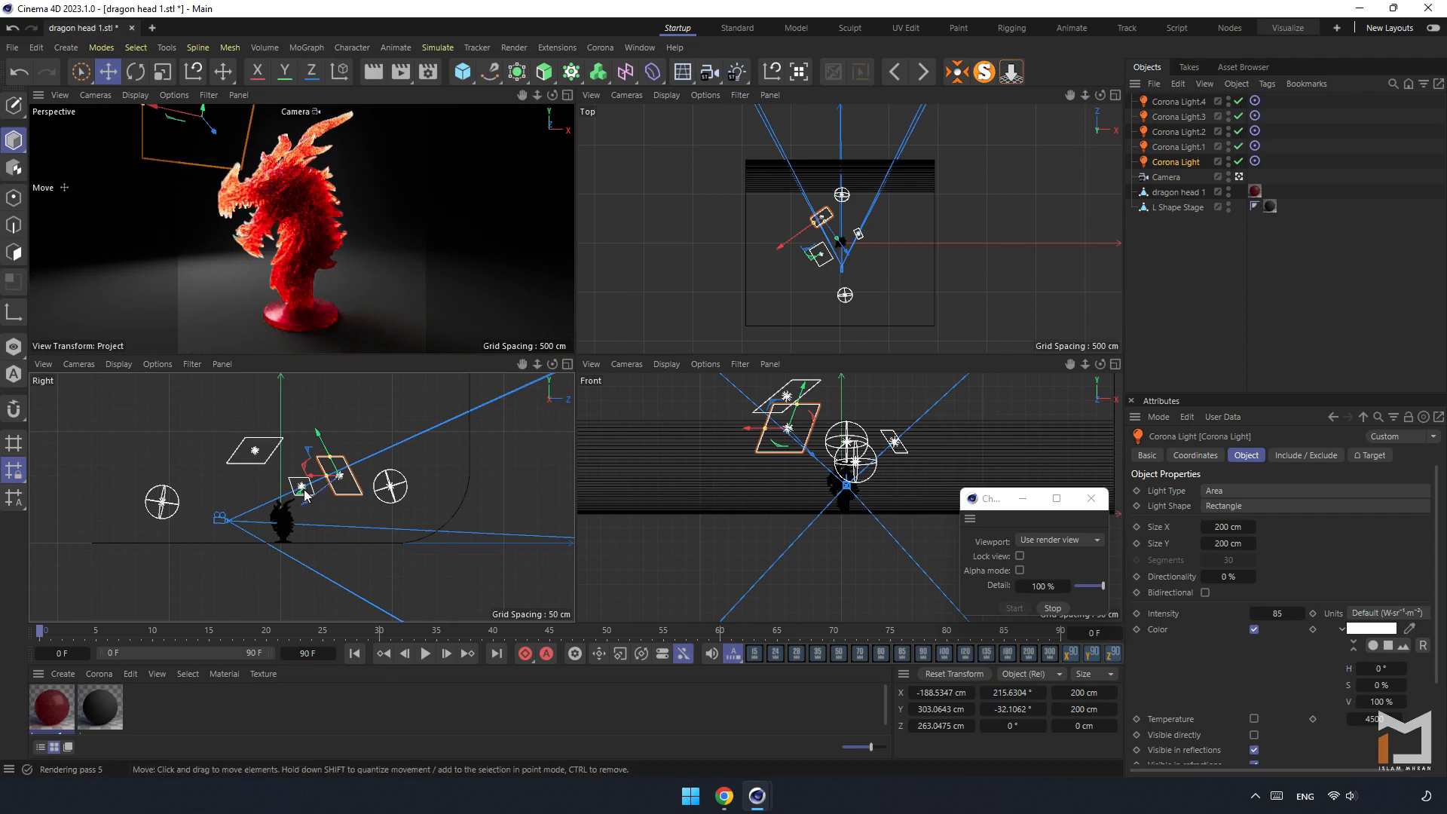
# - Maximize the perspective view to check the preview, and stop and close Corona's interactive viewport rendering
pyautogui.click(568, 95)
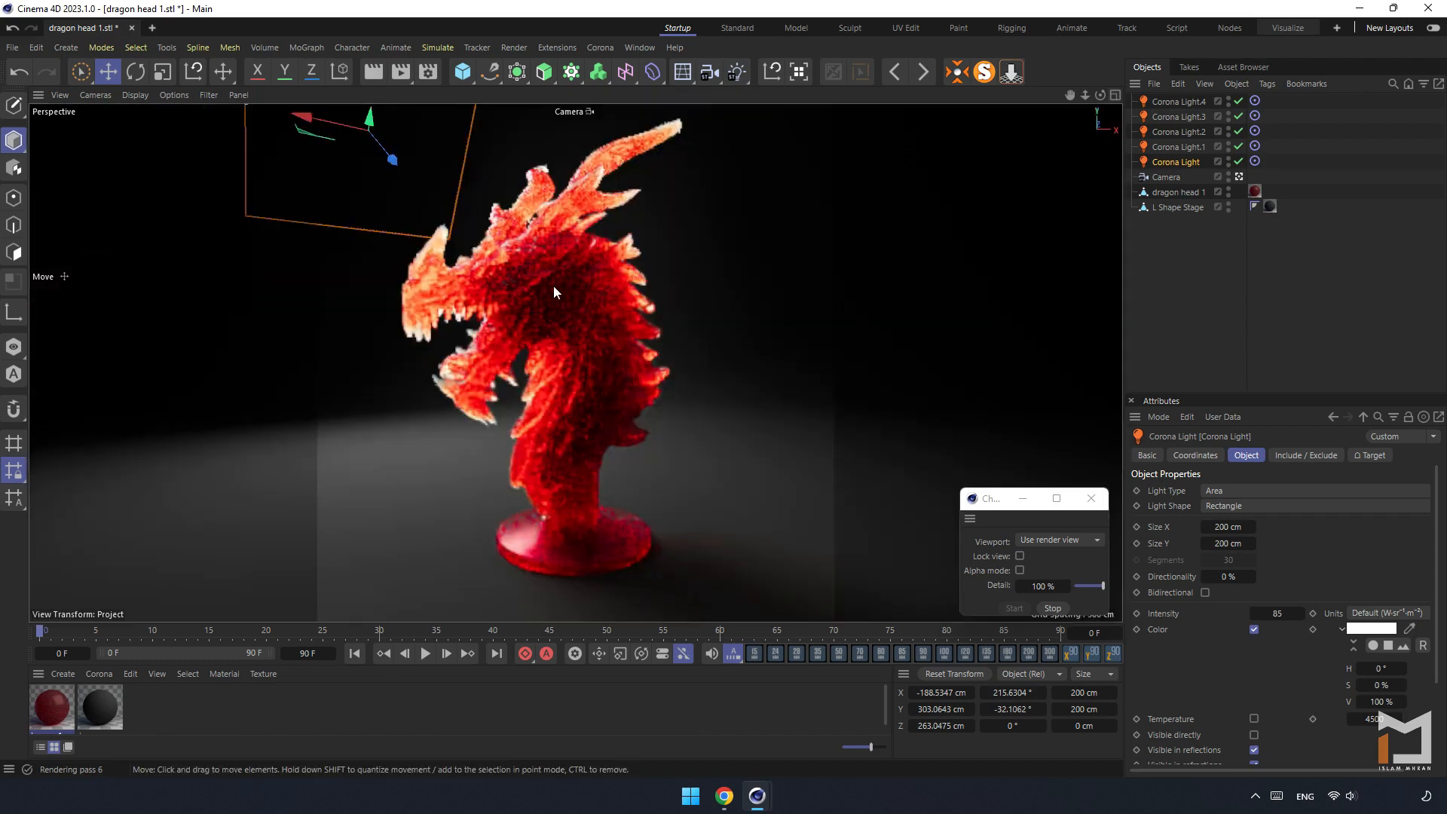
pyautogui.click(1052, 608)
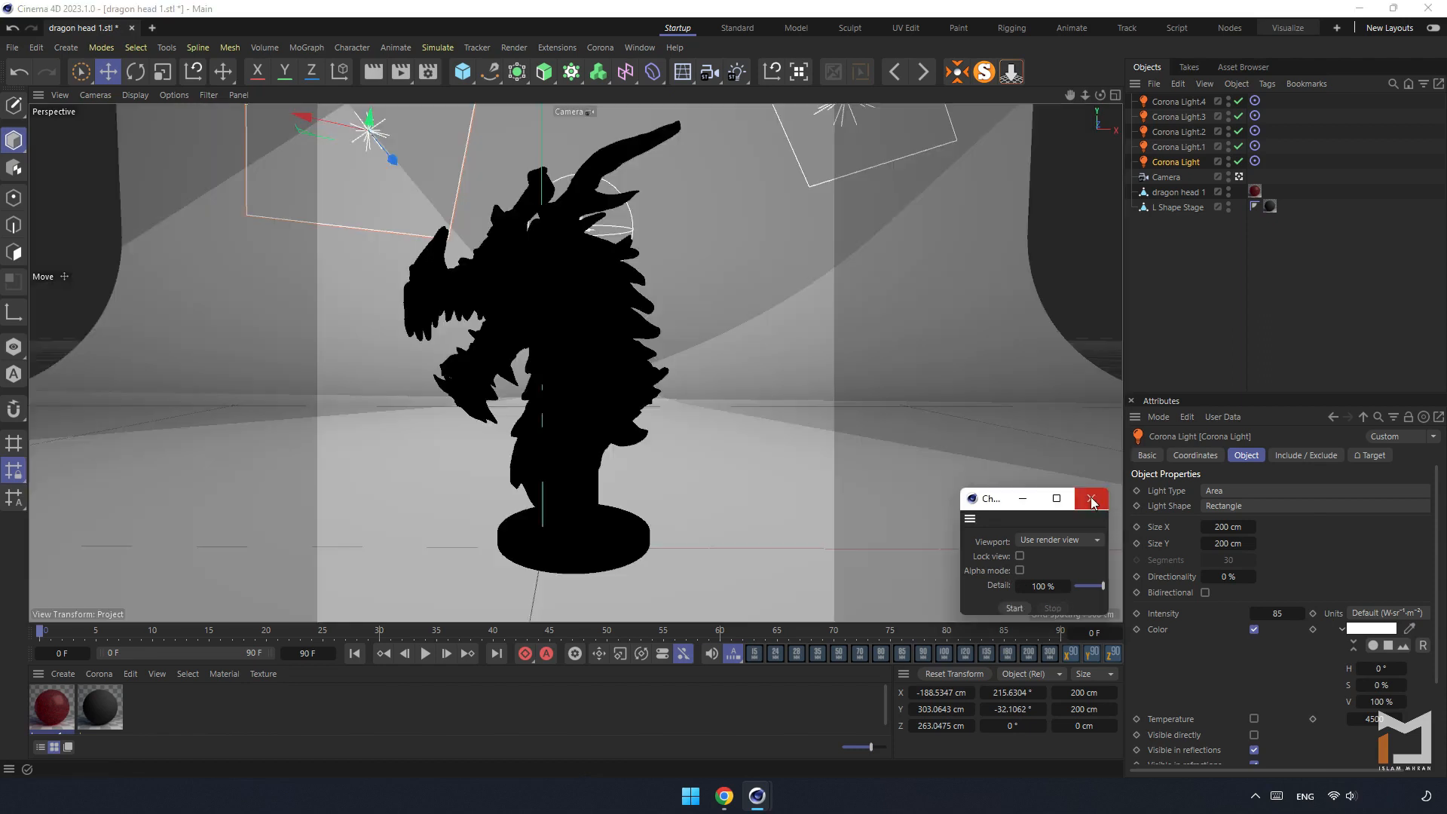
pyautogui.click(1090, 498)
pyautogui.click(1140, 322)
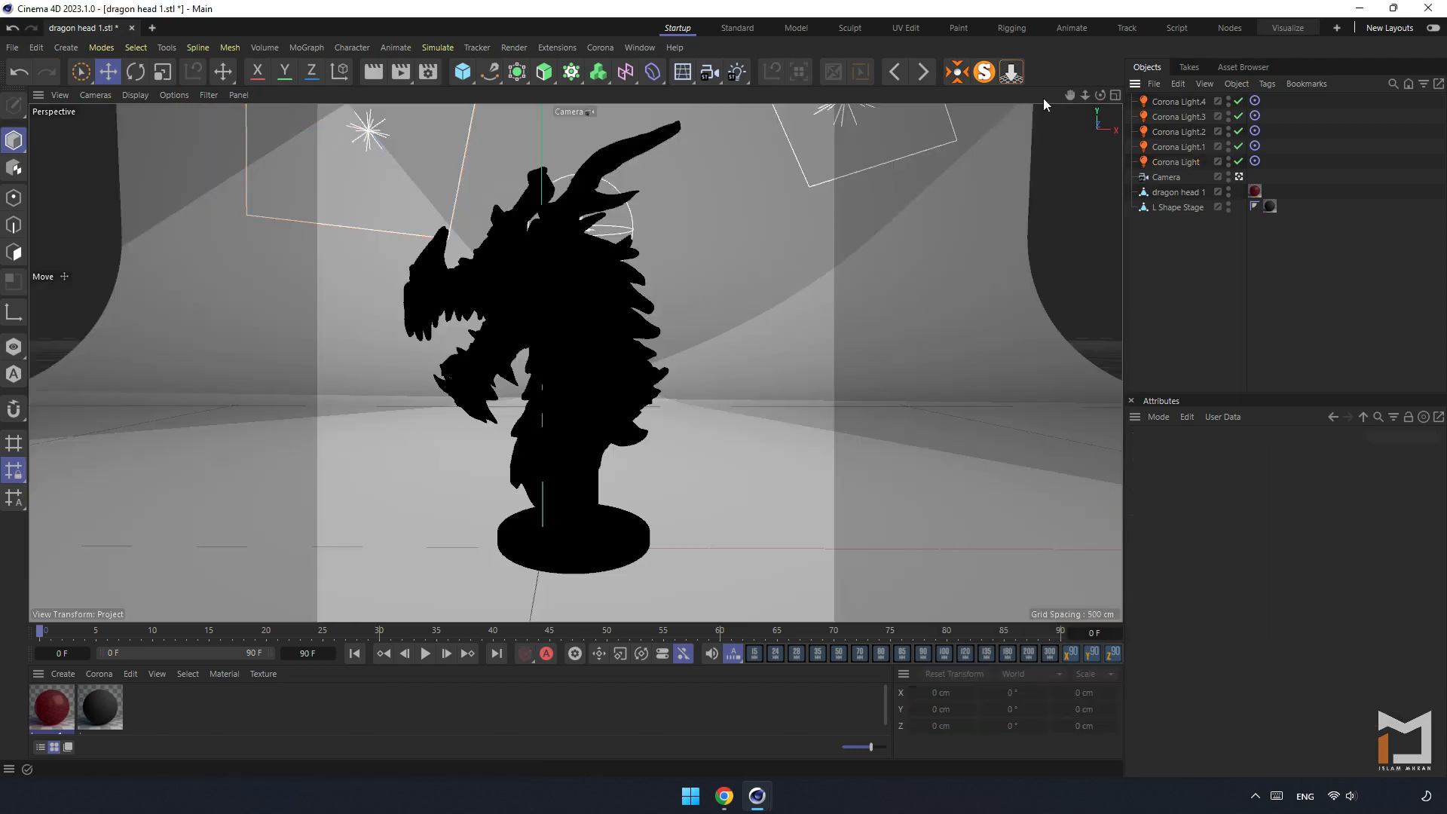
# - Set the camera's focal length to 85 mm and pull the camera back until the whole dragon head fits the frame
pyautogui.moveTo(1101, 95); pyautogui.dragTo(1044, 101)
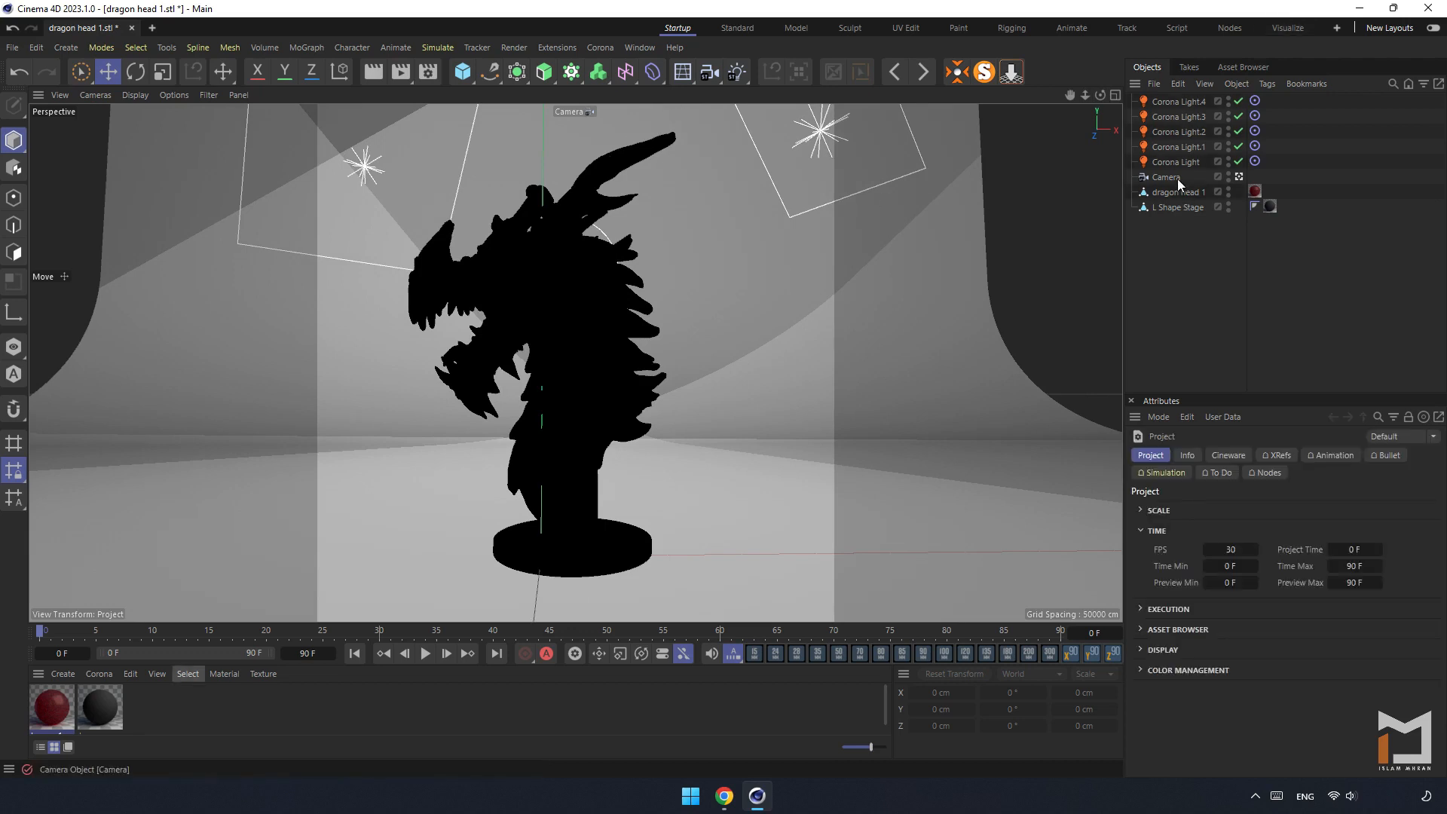
pyautogui.click(1177, 179)
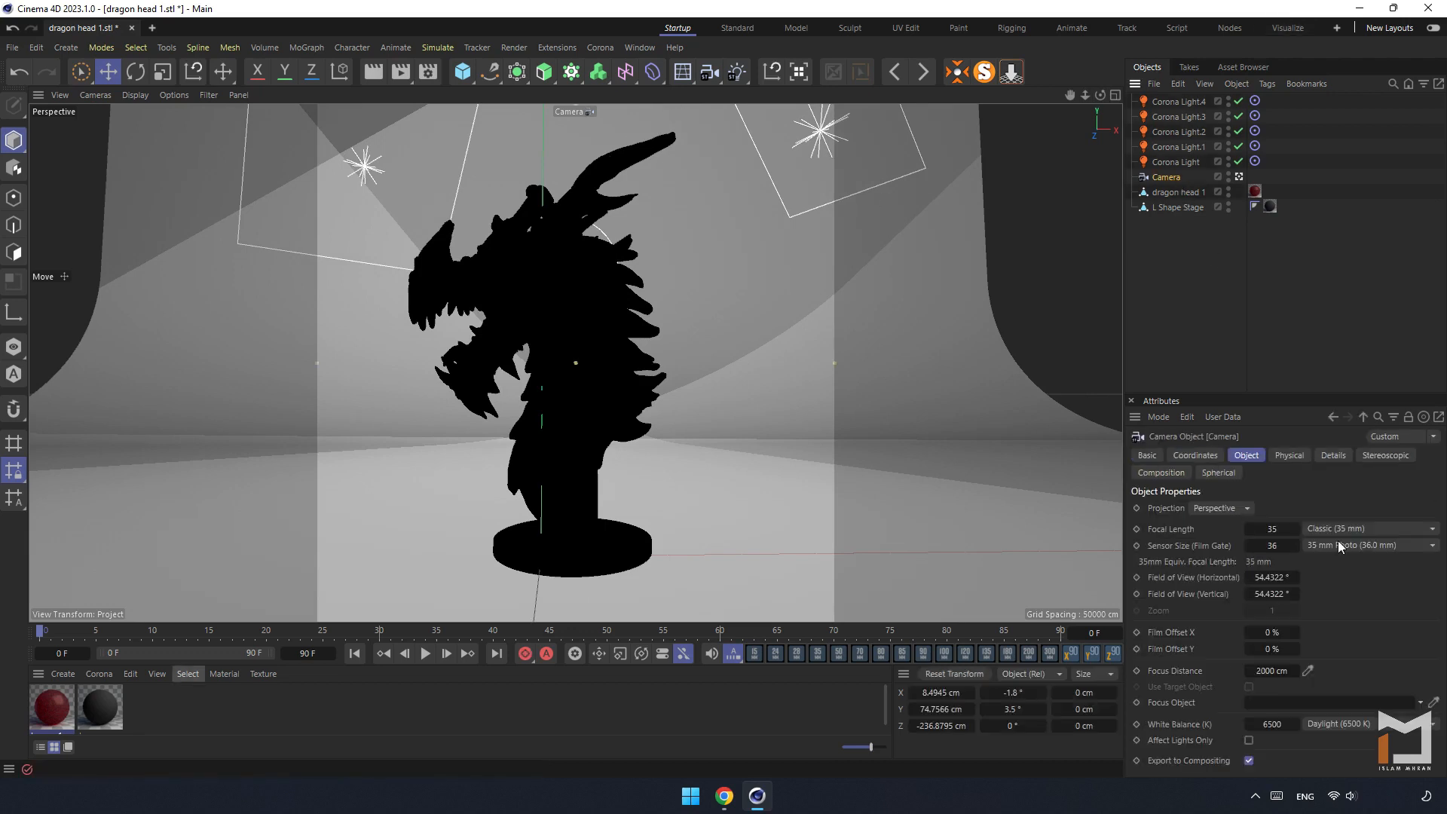
pyautogui.click(1345, 531)
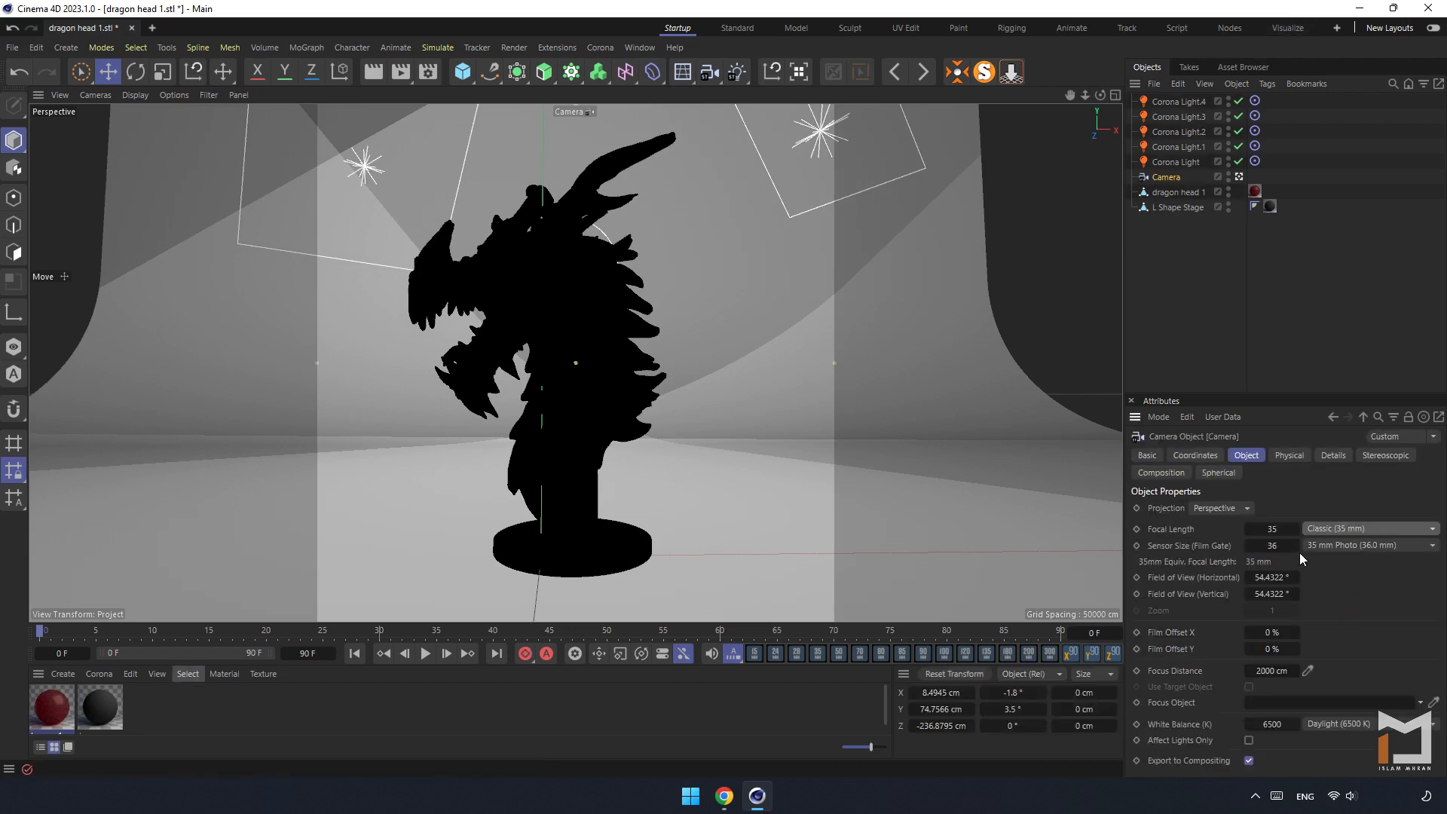
pyautogui.doubleClick(1271, 528)
pyautogui.write('85')
pyautogui.press('Return')
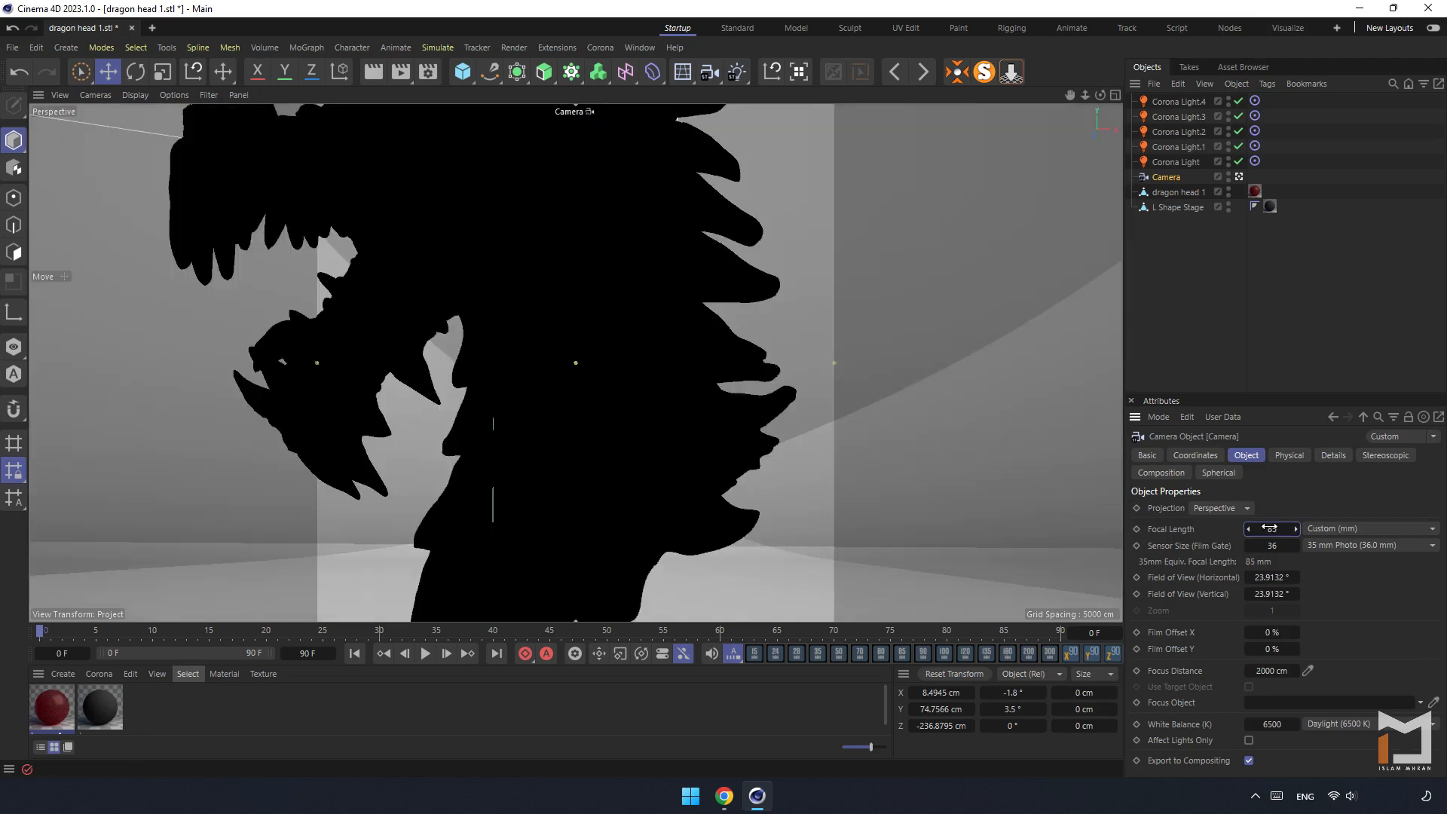
pyautogui.moveTo(1085, 95); pyautogui.dragTo(993, 98)
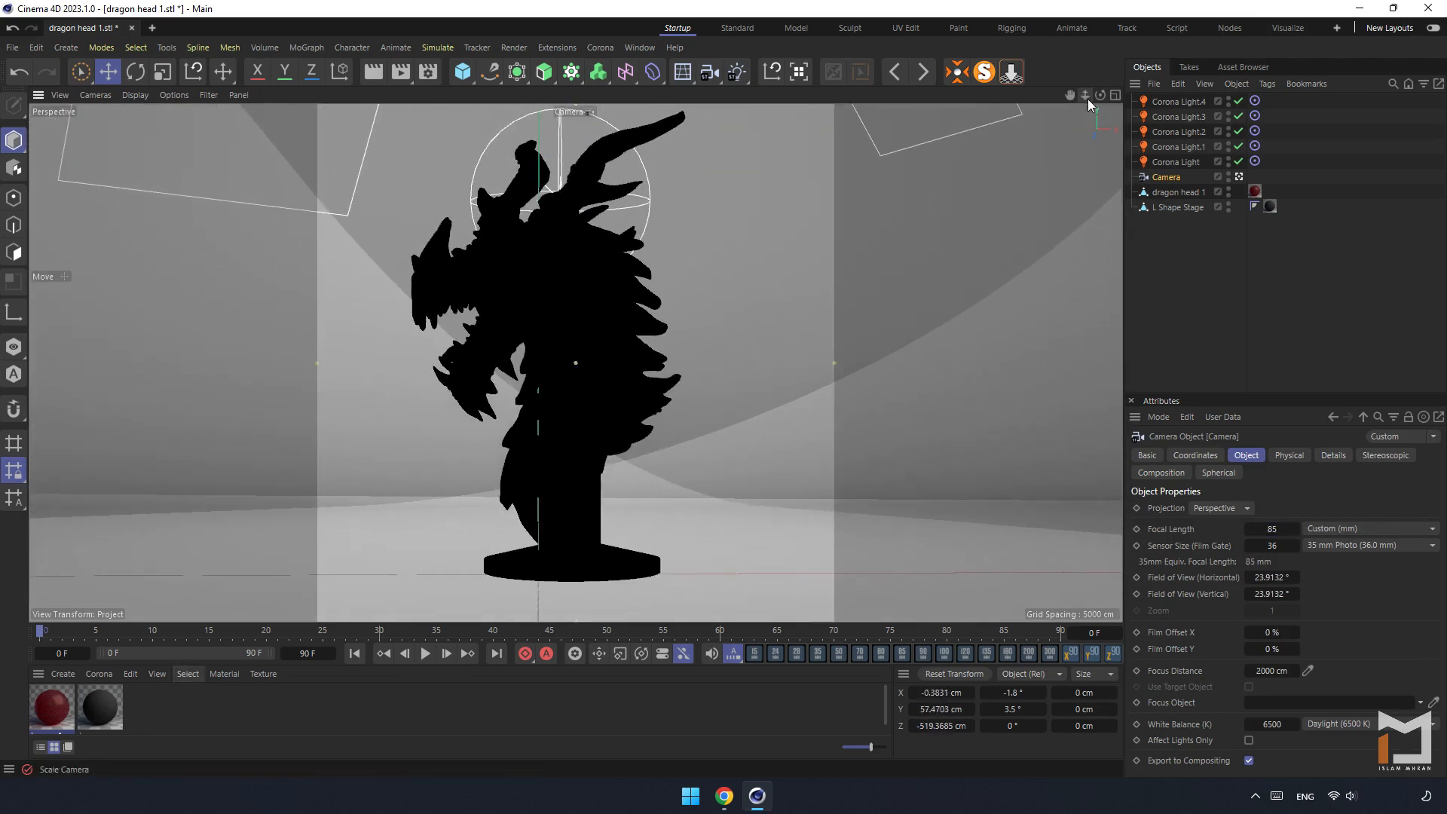
# - Raise Corona Light, Corona Light.1 and Corona Light.2 together in the front view, to a shared height of about Y 469 cm
pyautogui.moveTo(1289, 162); pyautogui.dragTo(1186, 117)
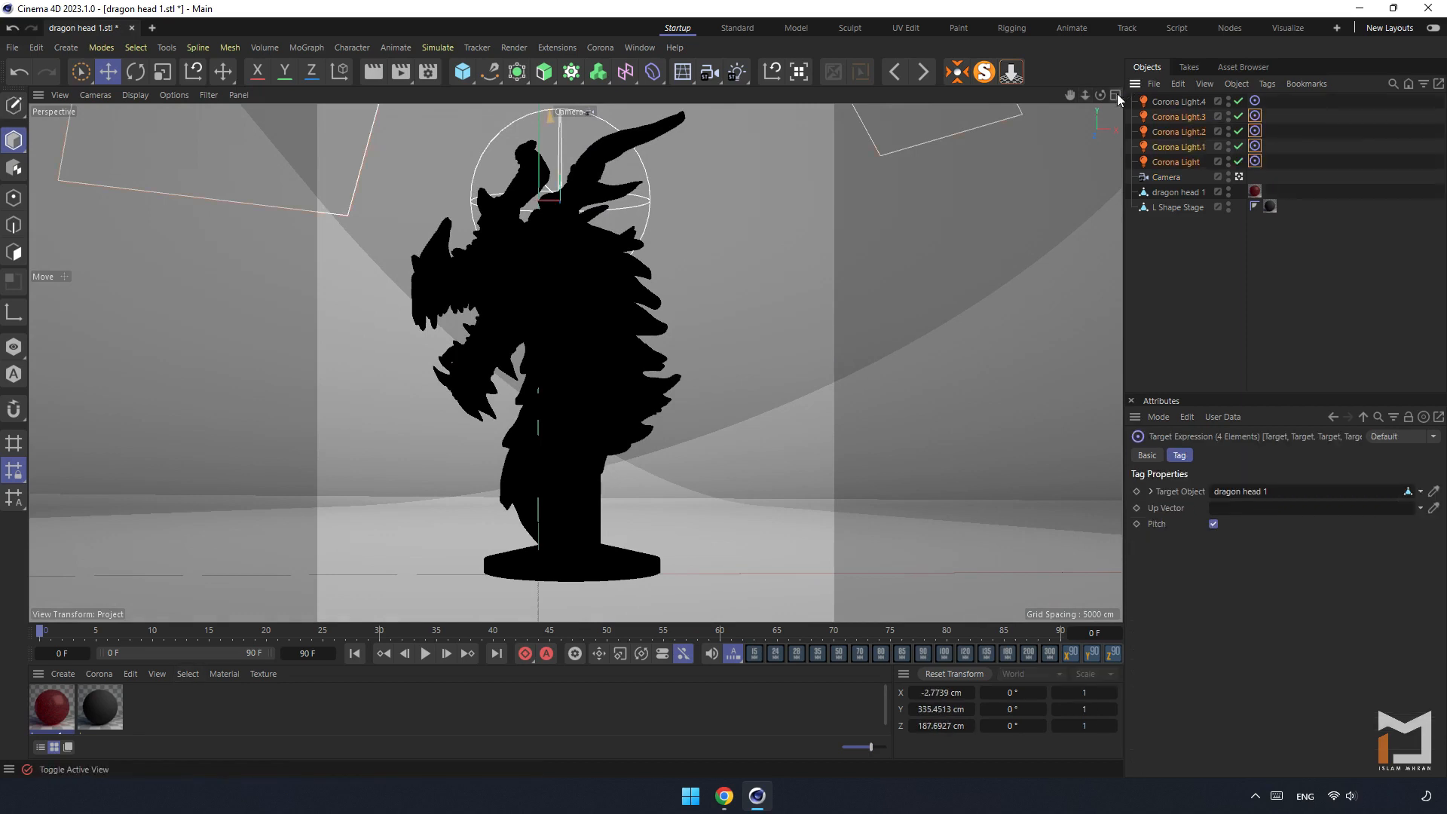
pyautogui.click(1284, 136)
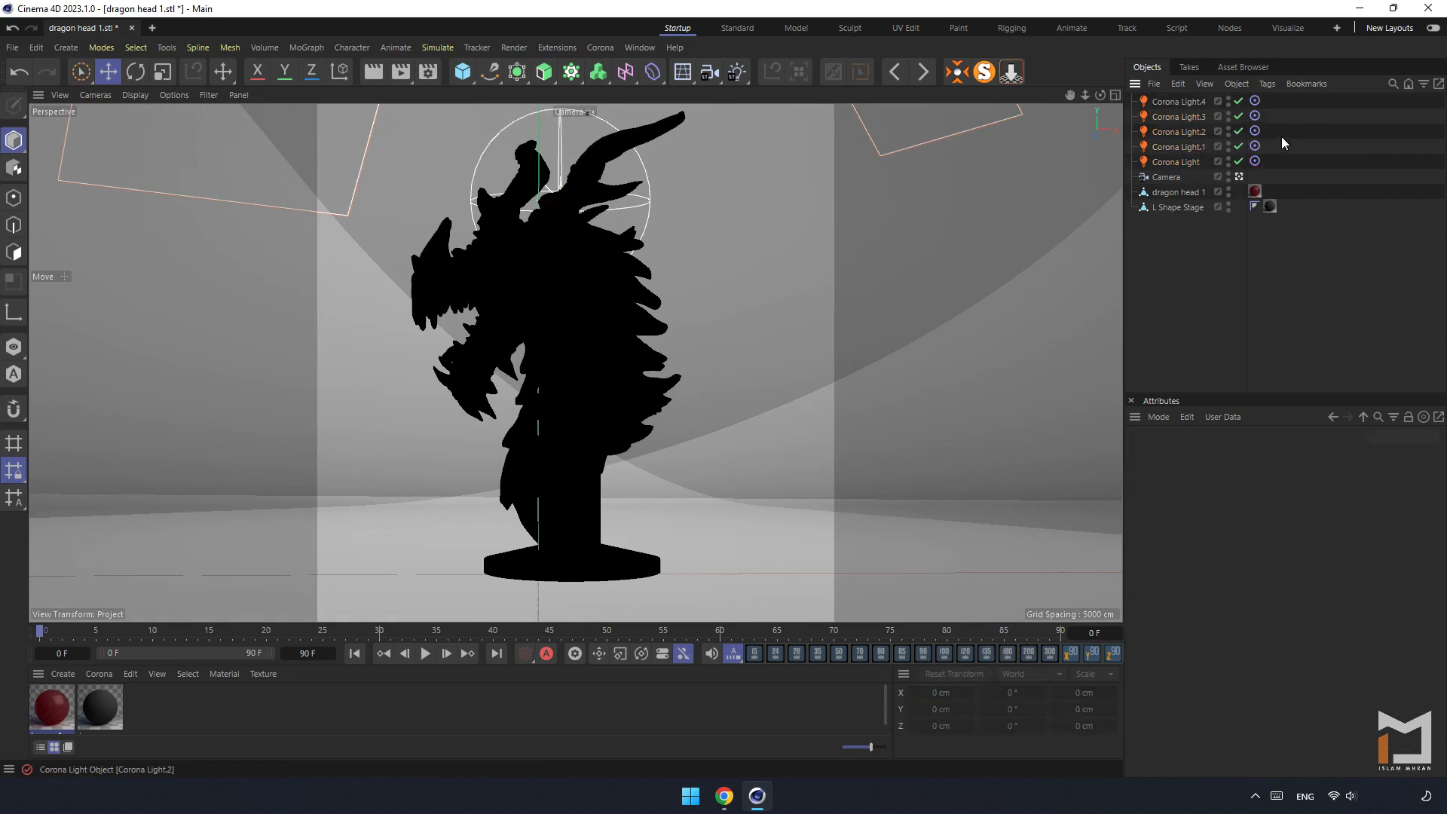
pyautogui.moveTo(1280, 134); pyautogui.dragTo(1168, 154)
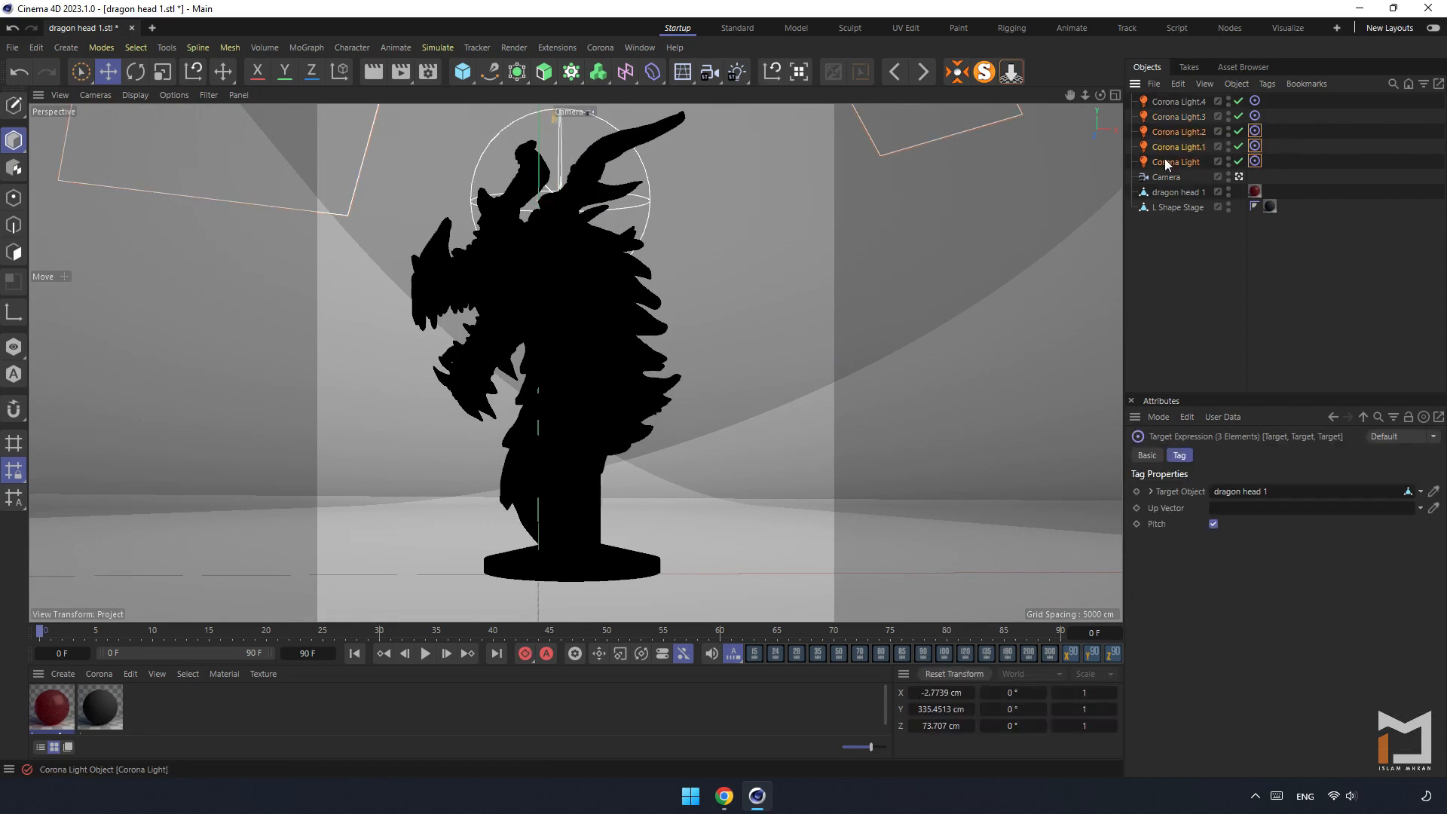
pyautogui.click(1115, 95)
pyautogui.press('s')
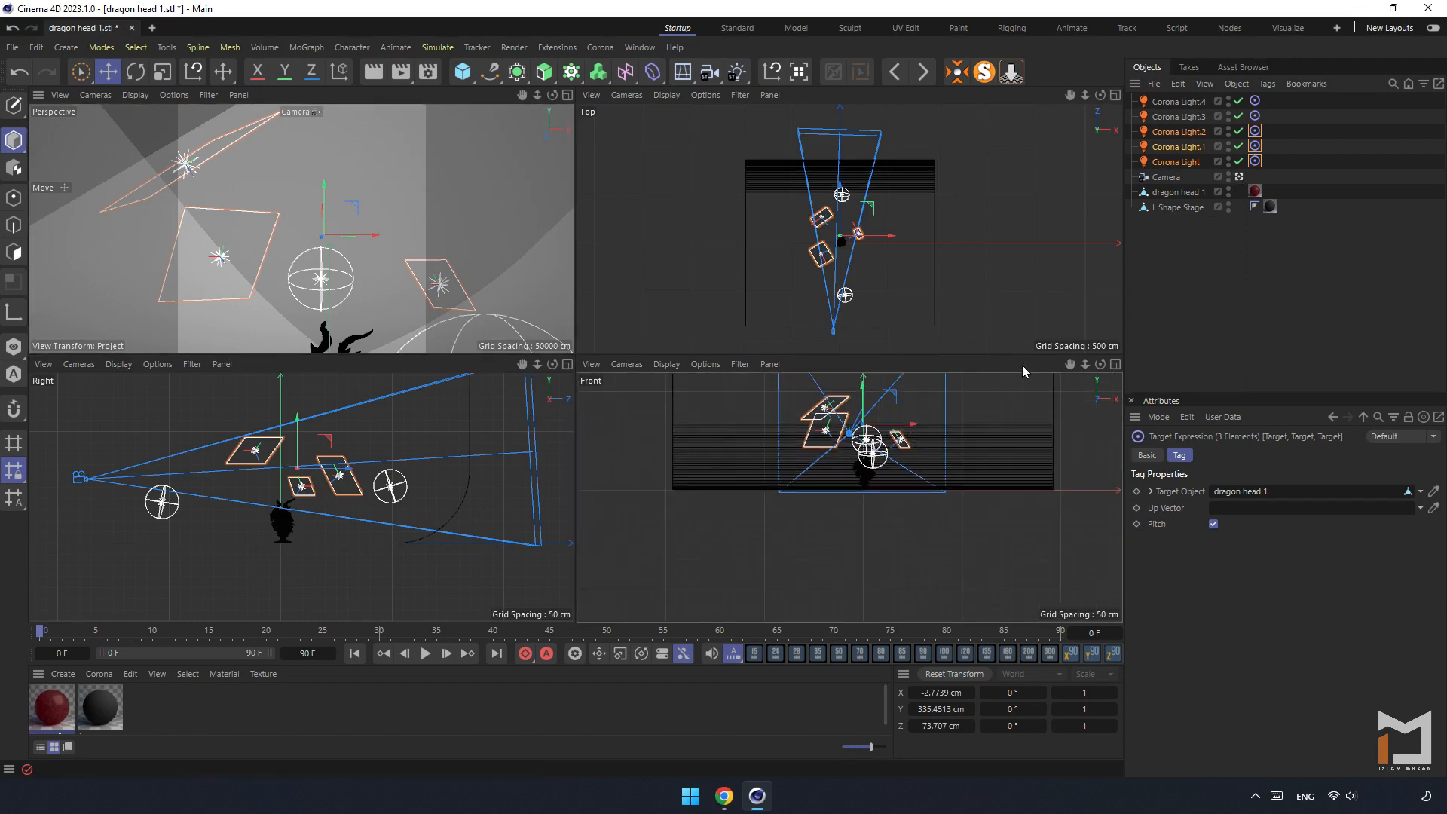
pyautogui.press('s')
pyautogui.moveTo(852, 444); pyautogui.dragTo(859, 417)
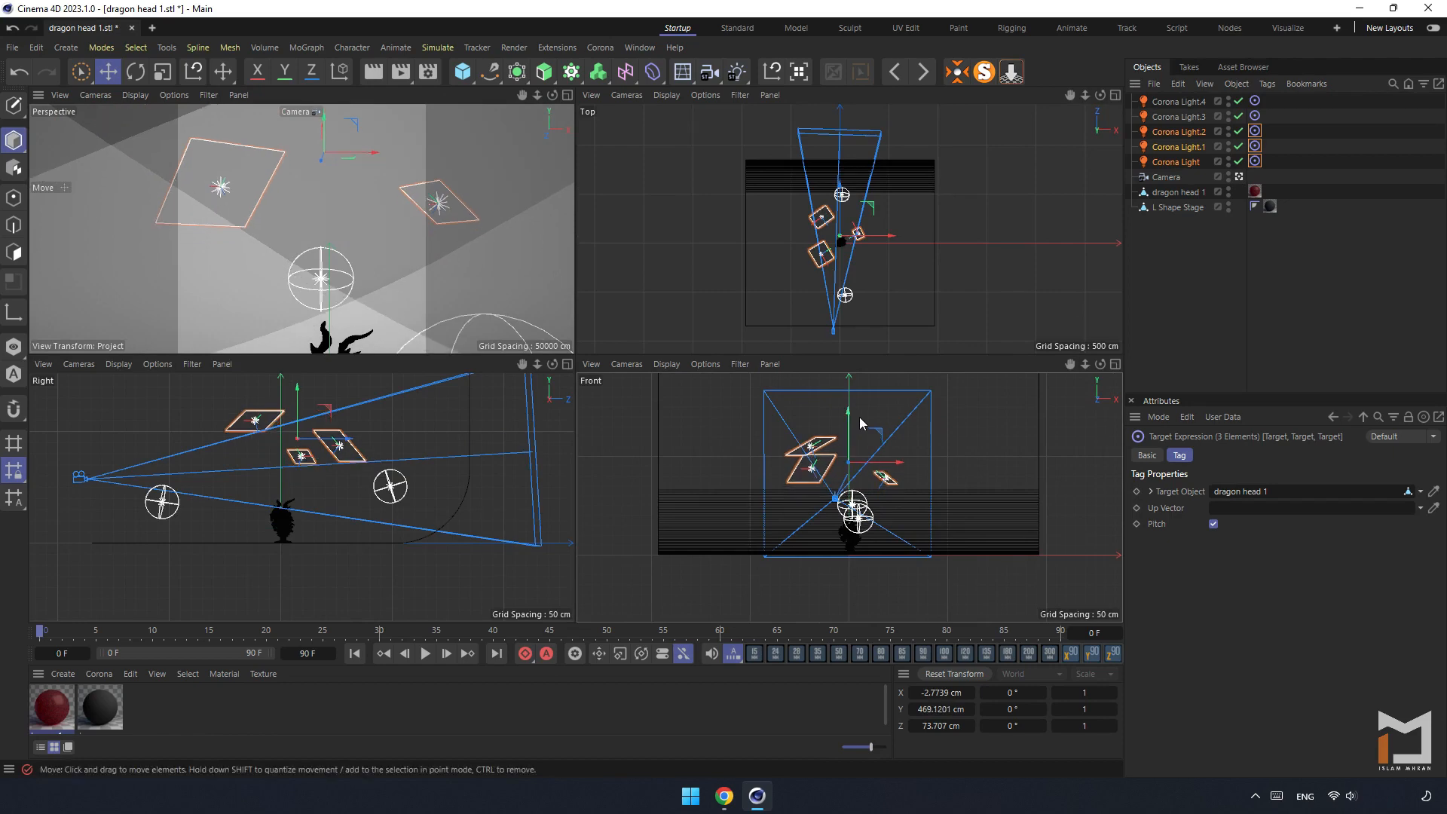
# - Reframe the maximized camera view so the full dragon head and its base stand in the middle of the shot
pyautogui.middleClick(414, 127)
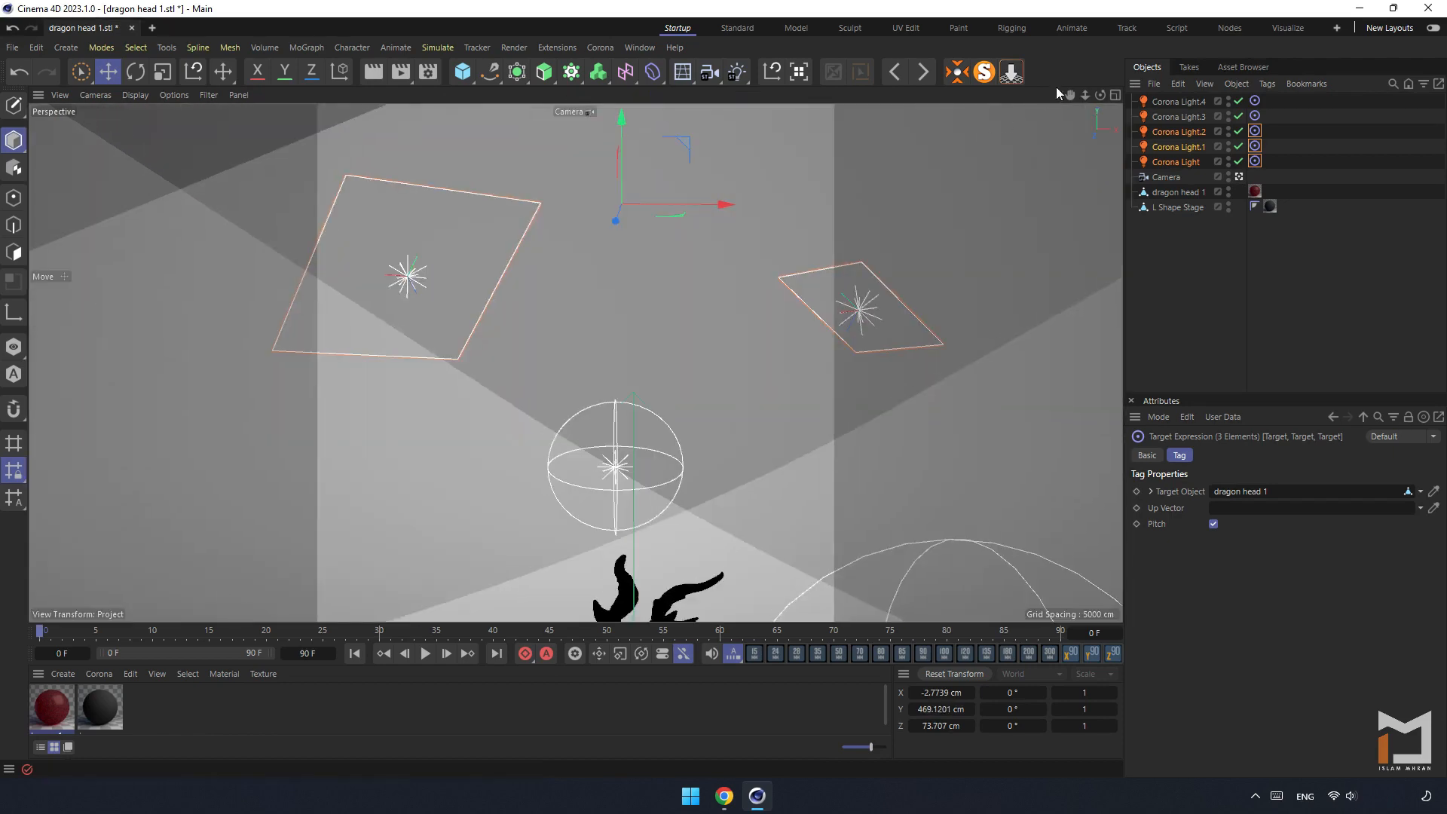
pyautogui.moveTo(1070, 95); pyautogui.dragTo(1028, 10)
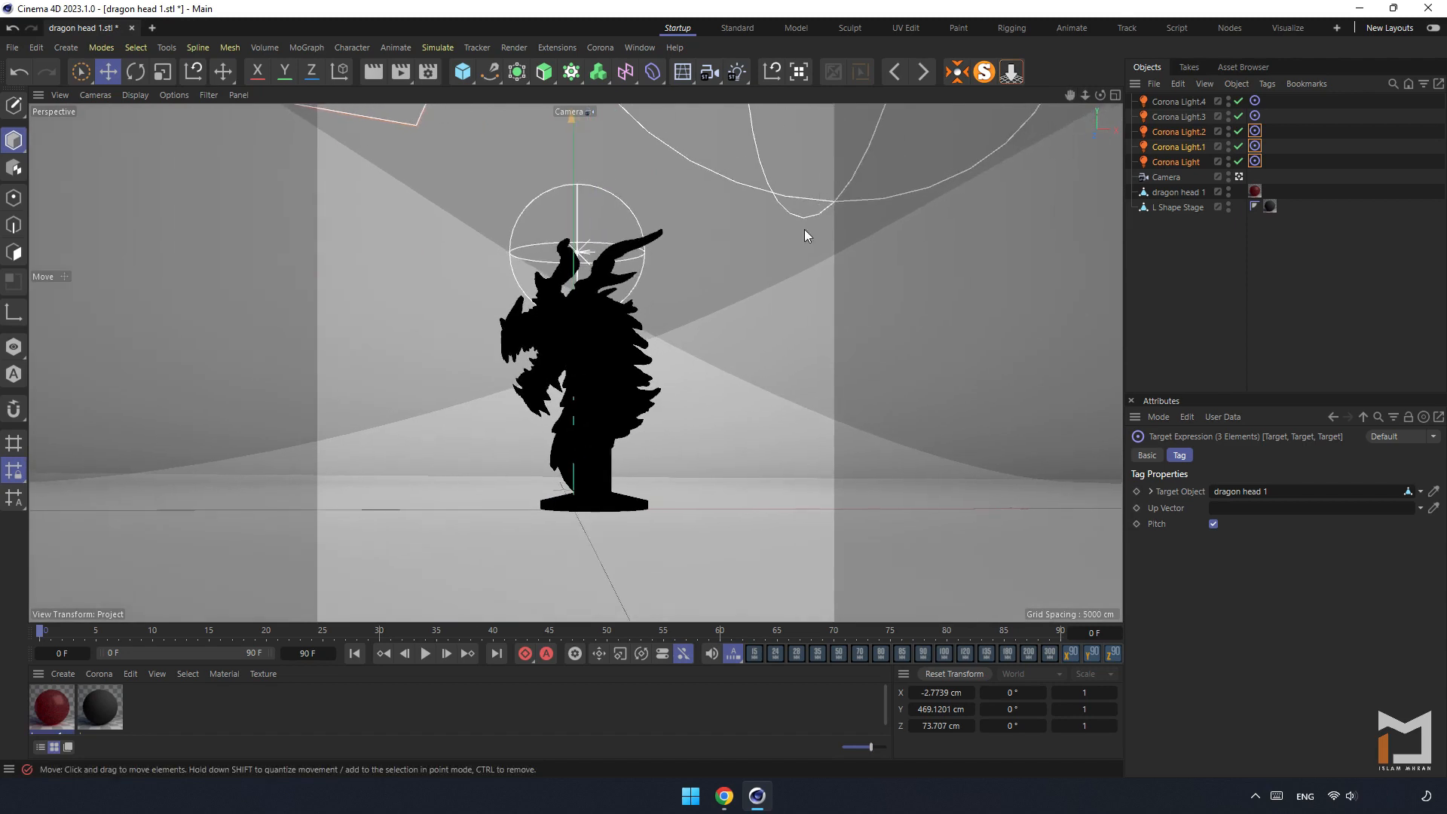
pyautogui.scroll(3, 593, 379)
# - Raise Corona Light.3 and Corona Light.4 together by about 88 cm, to a shared height of about Y 308 cm
pyautogui.click(1155, 274)
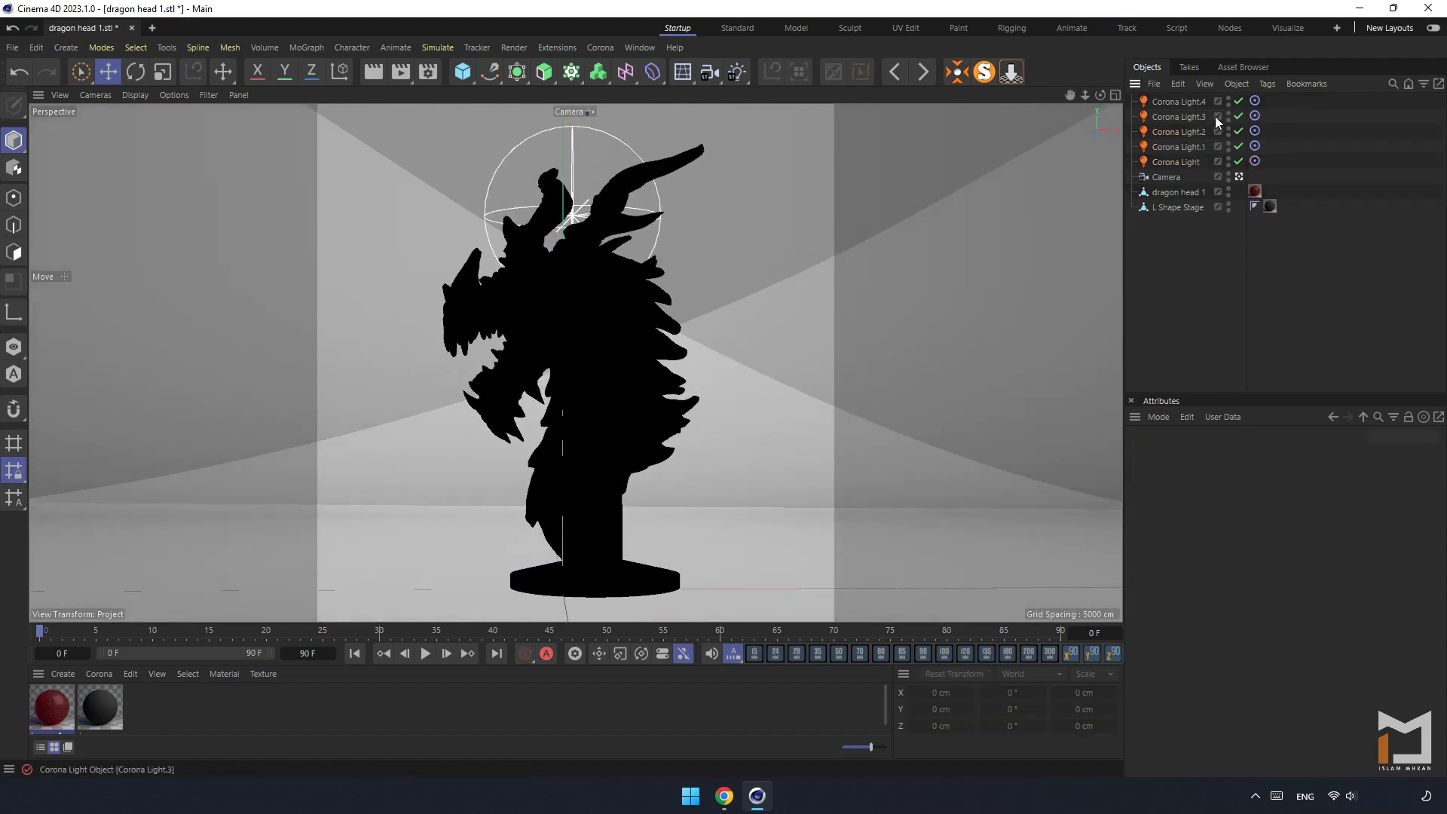
pyautogui.click(1254, 115)
pyautogui.keyDown('shift'); pyautogui.click(1255, 100); pyautogui.keyUp('shift')
pyautogui.moveTo(776, 177); pyautogui.dragTo(787, 75)
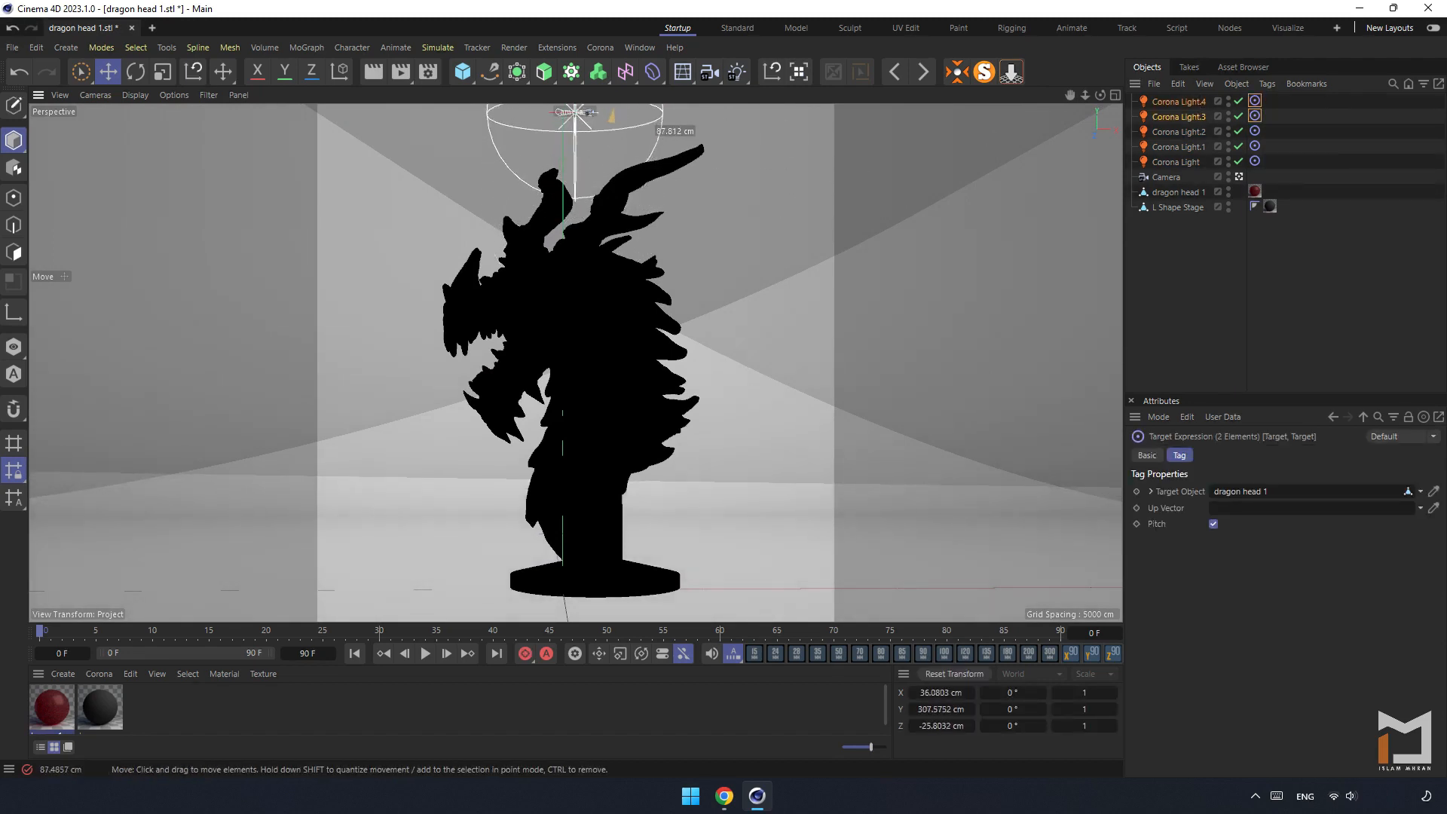
pyautogui.click(1218, 329)
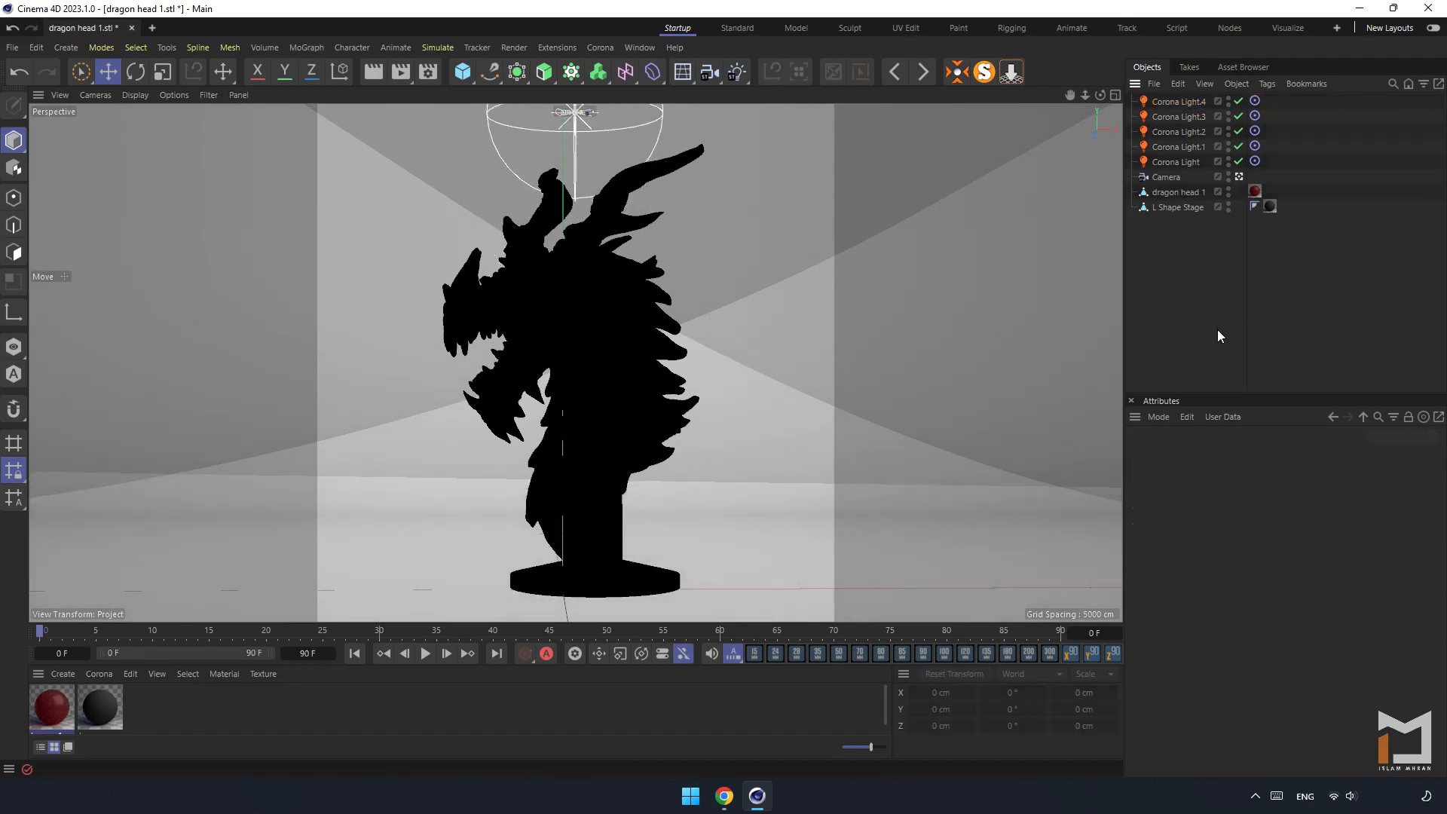
# - Move Corona Light.1 and Corona Light farther from the dragon head, the latter to about X -255, Y 327, Z 356 cm
pyautogui.click(1116, 94)
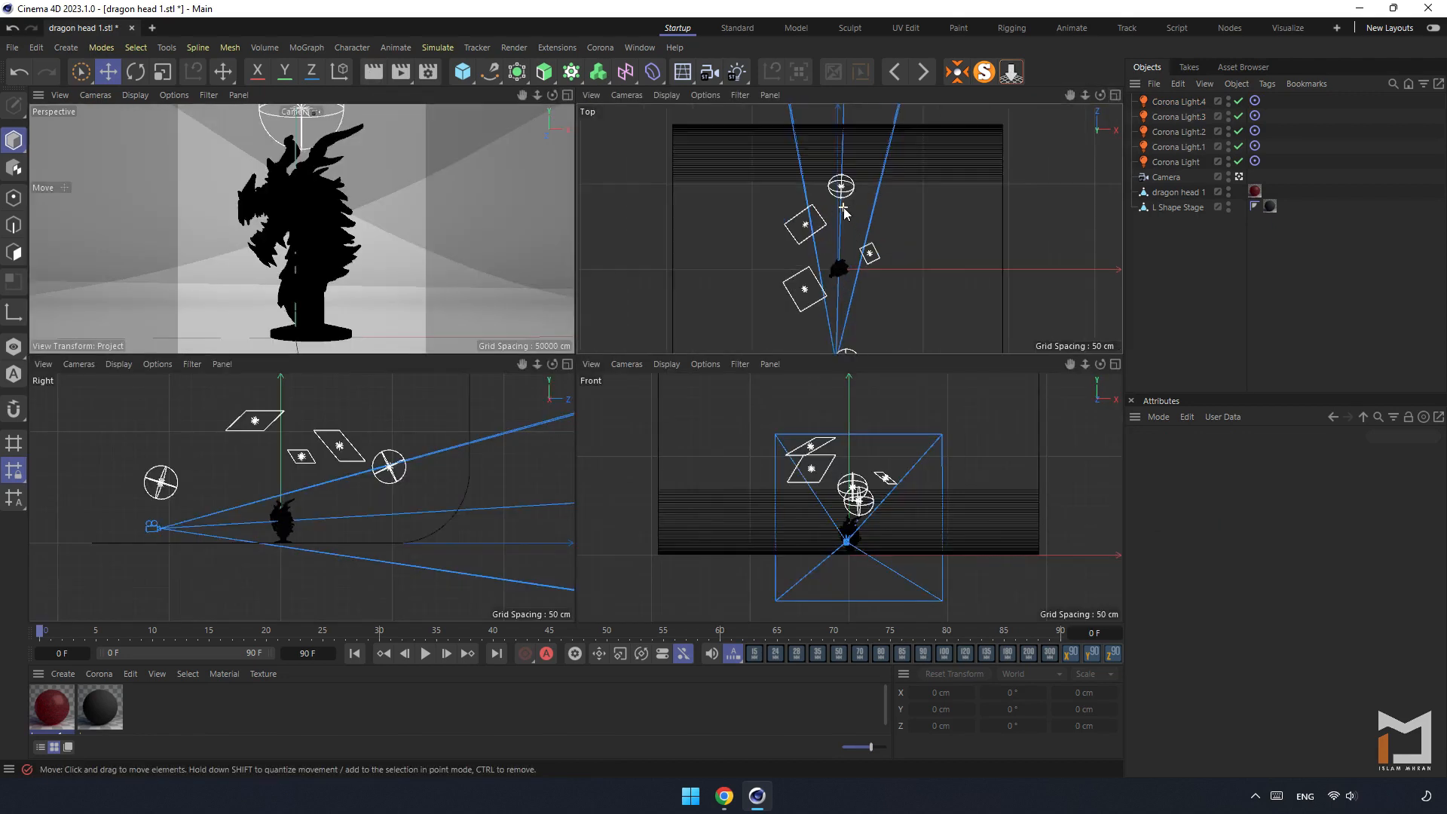
pyautogui.scroll(2, 843, 207)
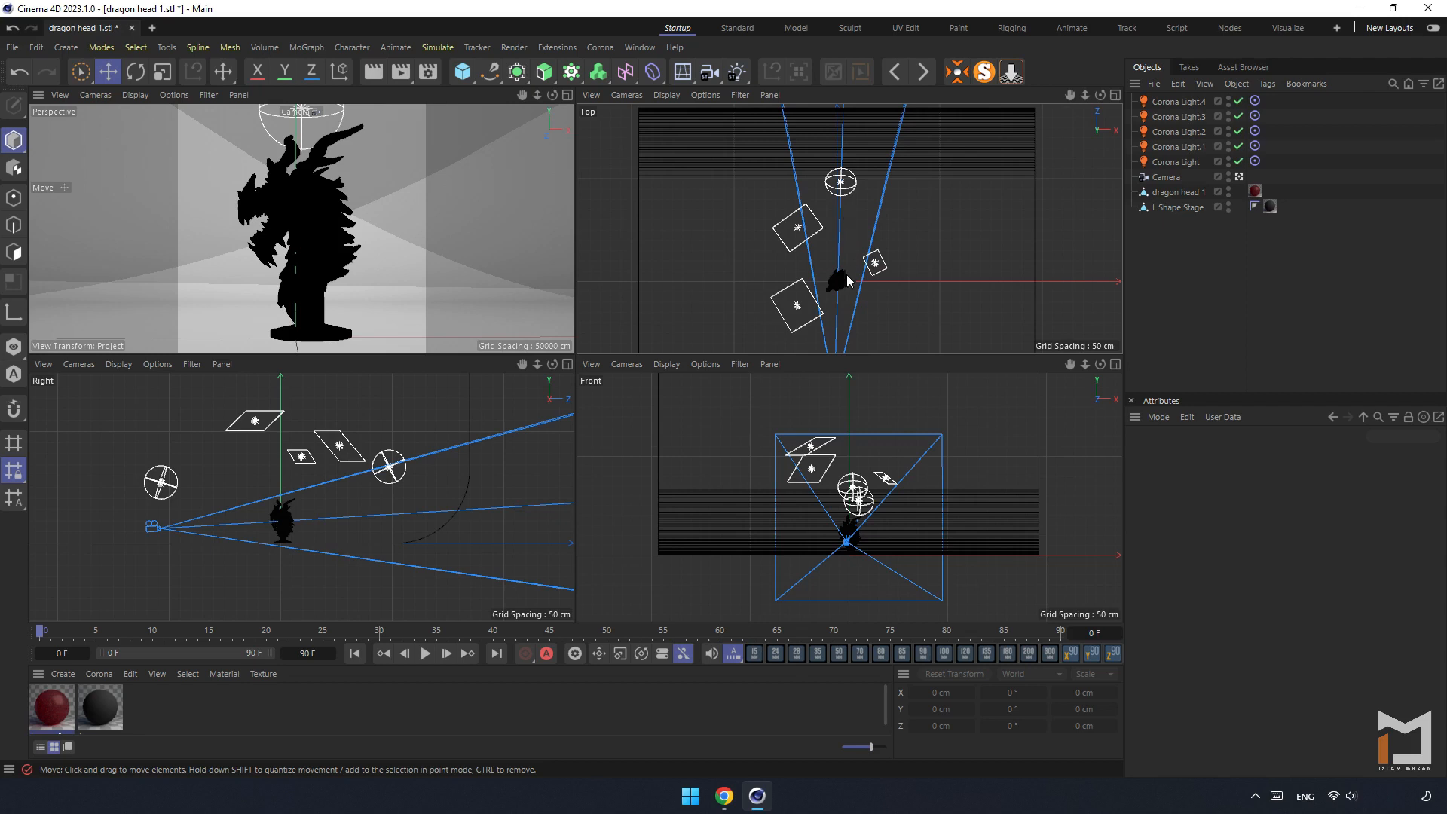
pyautogui.moveTo(802, 305); pyautogui.dragTo(792, 308)
pyautogui.moveTo(802, 235); pyautogui.dragTo(805, 236)
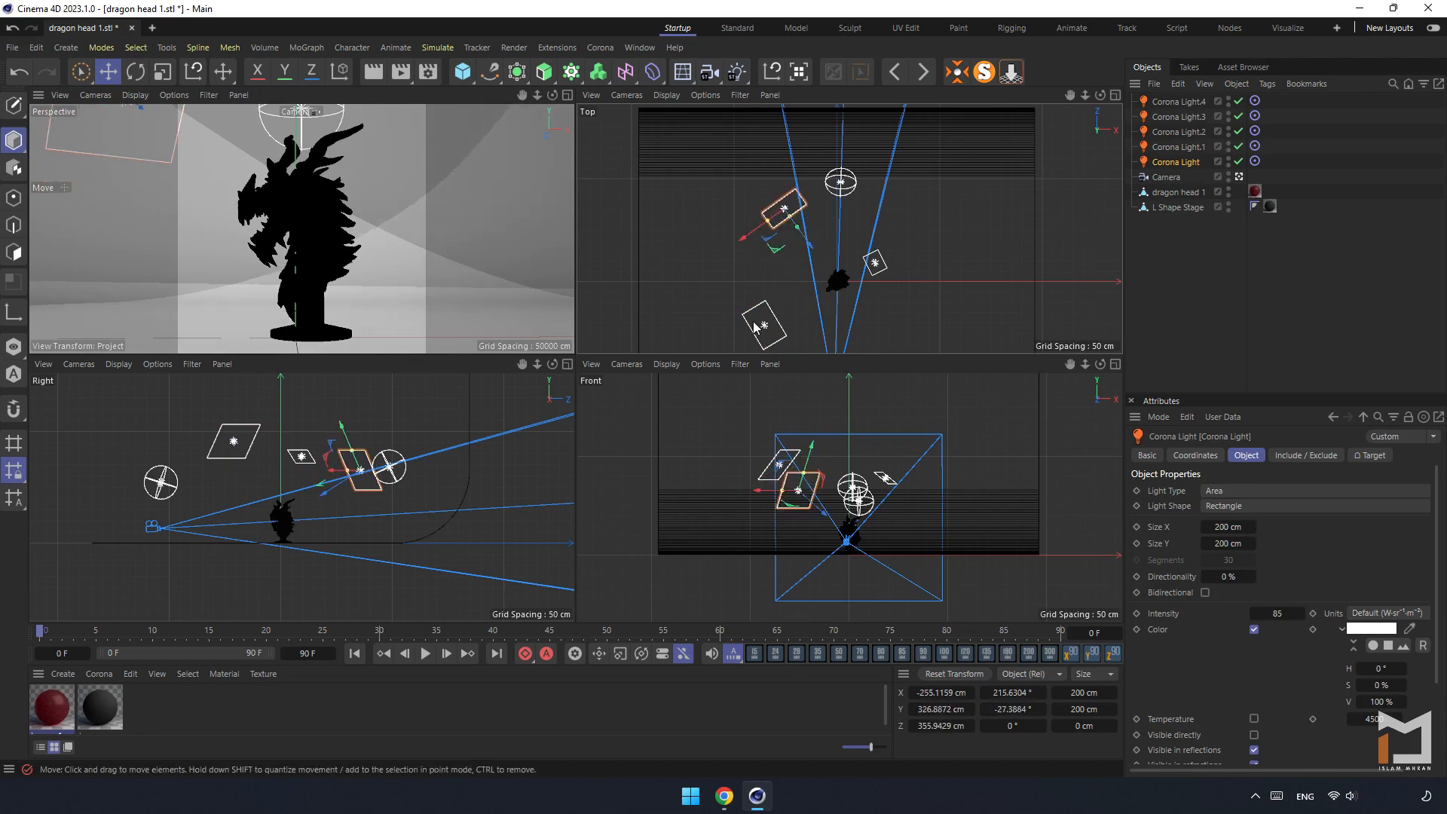
# - Move Corona Light.2 farther away from the dragon head, to about X 286, Y 309, Z 142 cm
pyautogui.click(876, 264)
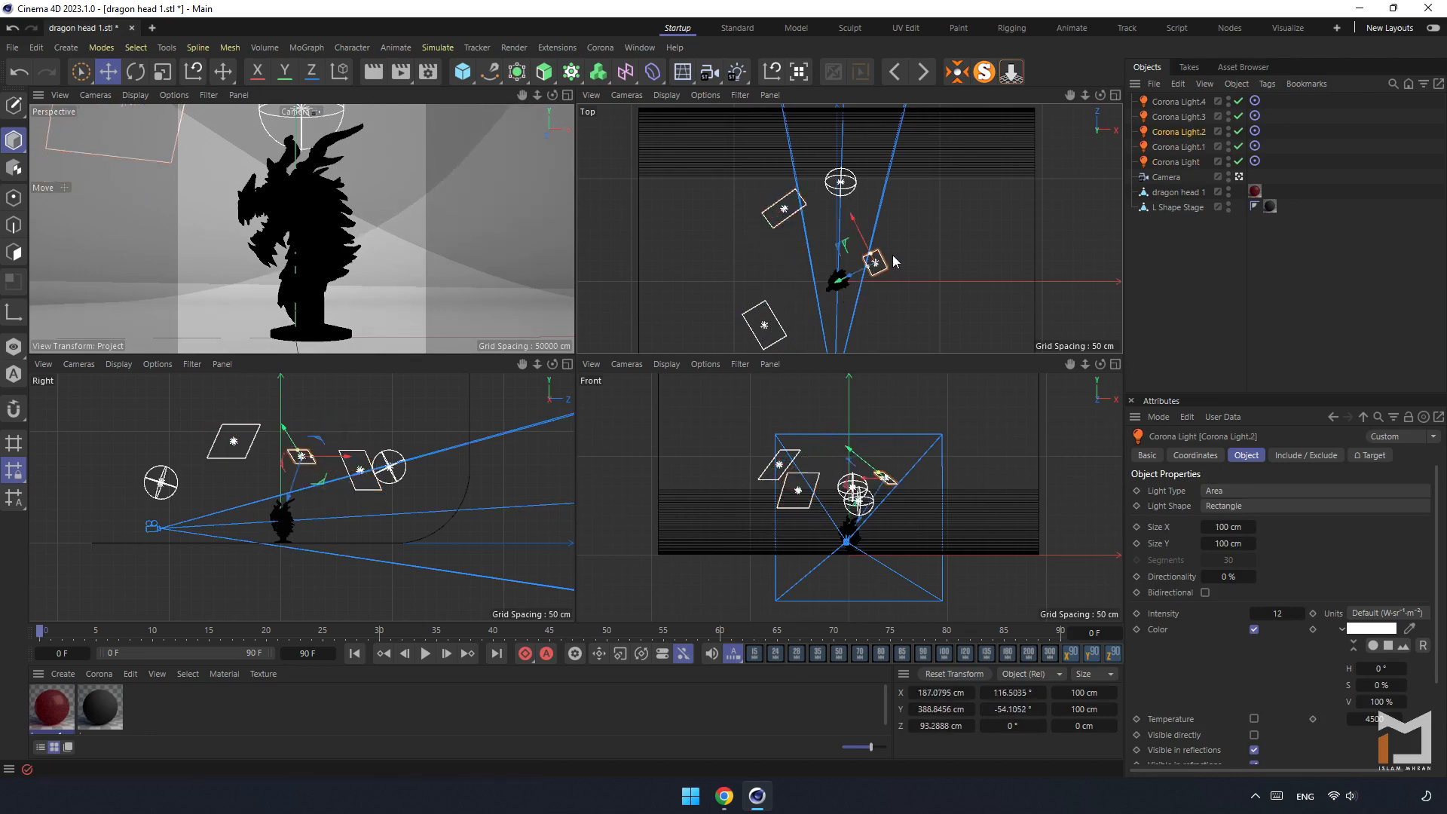
pyautogui.moveTo(844, 283); pyautogui.dragTo(861, 277)
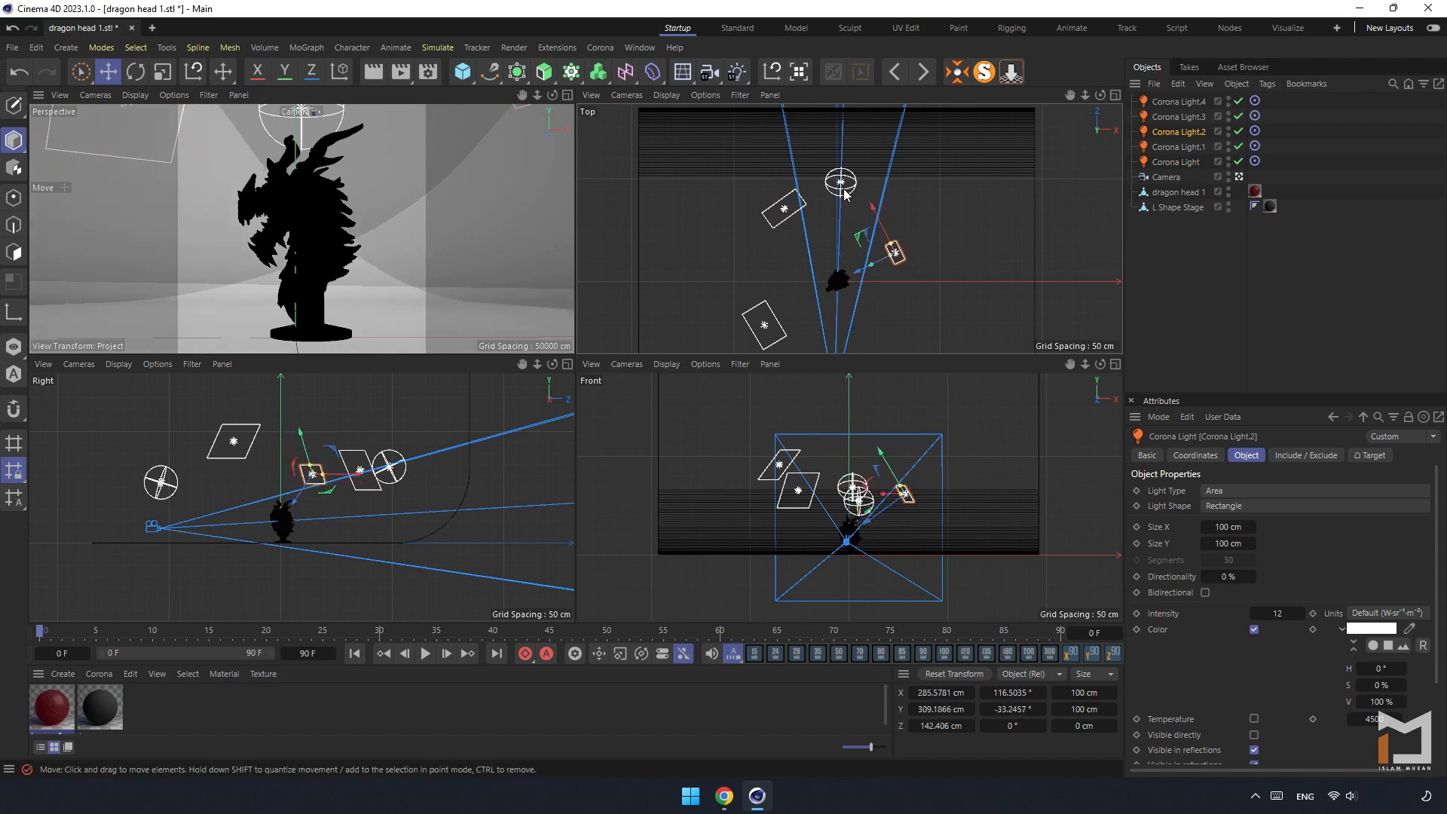
pyautogui.scroll(-5, 835, 234)
pyautogui.scroll(1, 836, 239)
# - Maximize the camera view and launch Corona's interactive viewport rendering controls, placing them clear of the dragon head
pyautogui.click(567, 95)
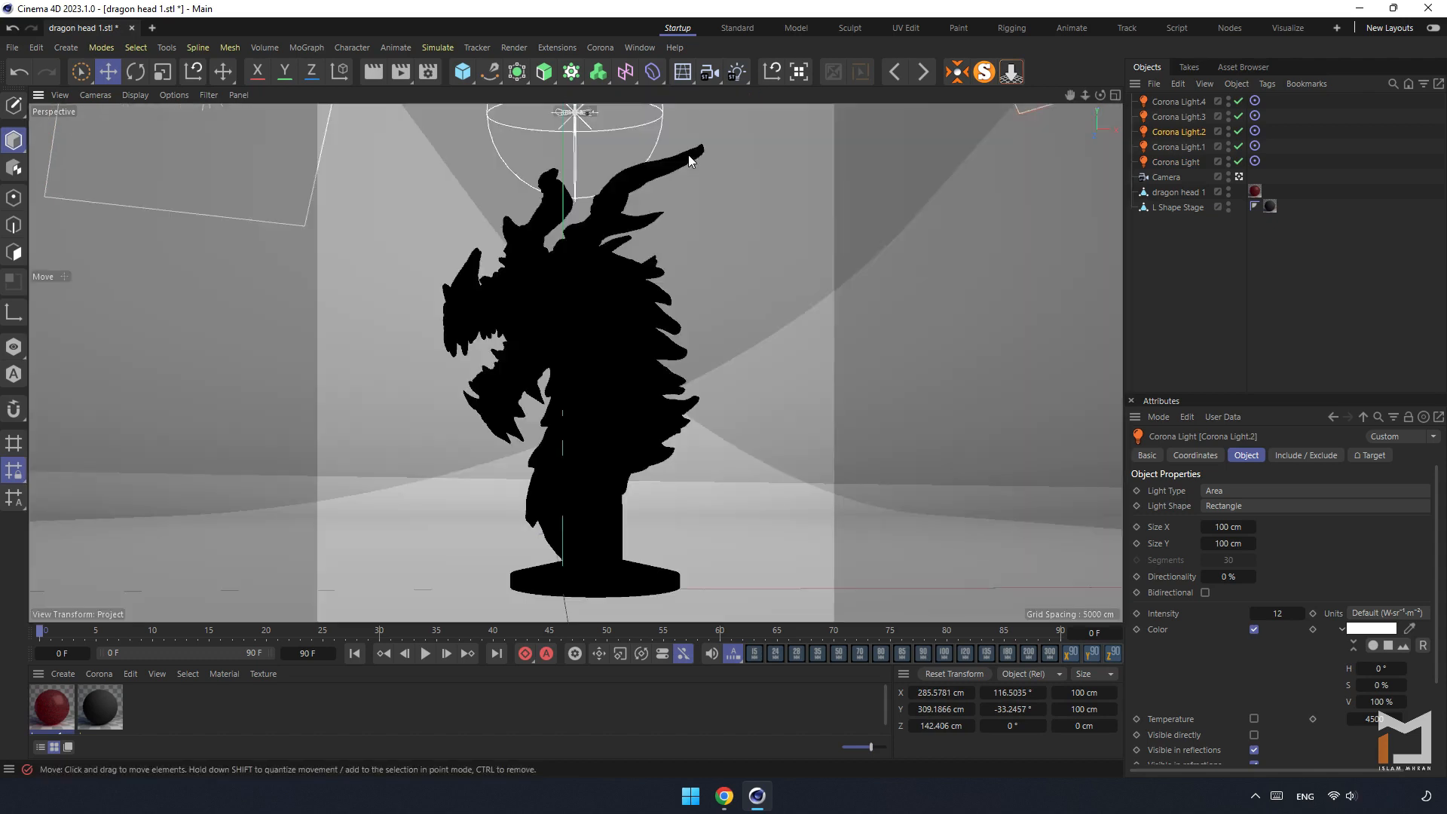
pyautogui.click(602, 48)
pyautogui.click(700, 373)
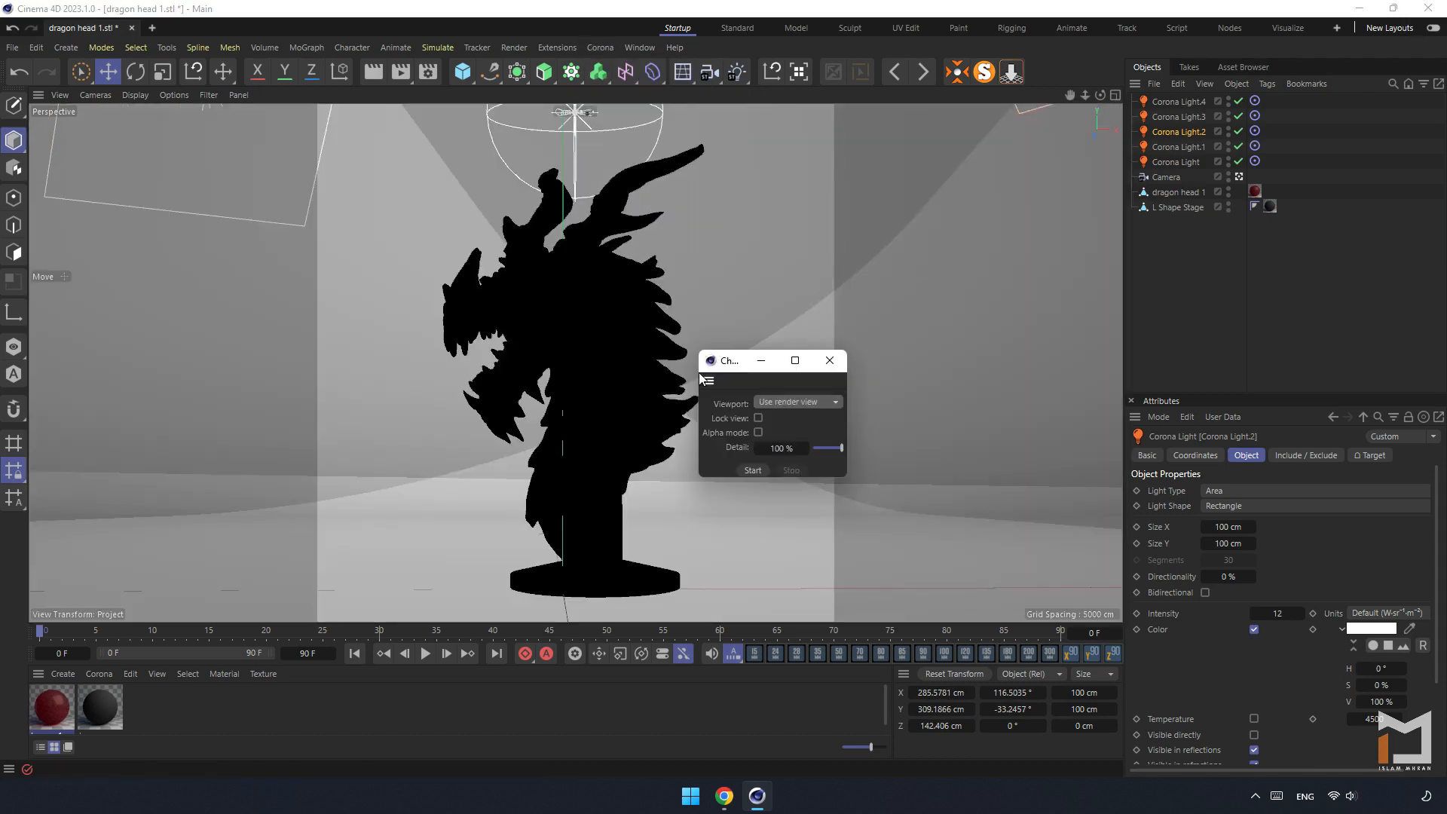
pyautogui.click(753, 470)
pyautogui.moveTo(727, 372); pyautogui.dragTo(990, 489)
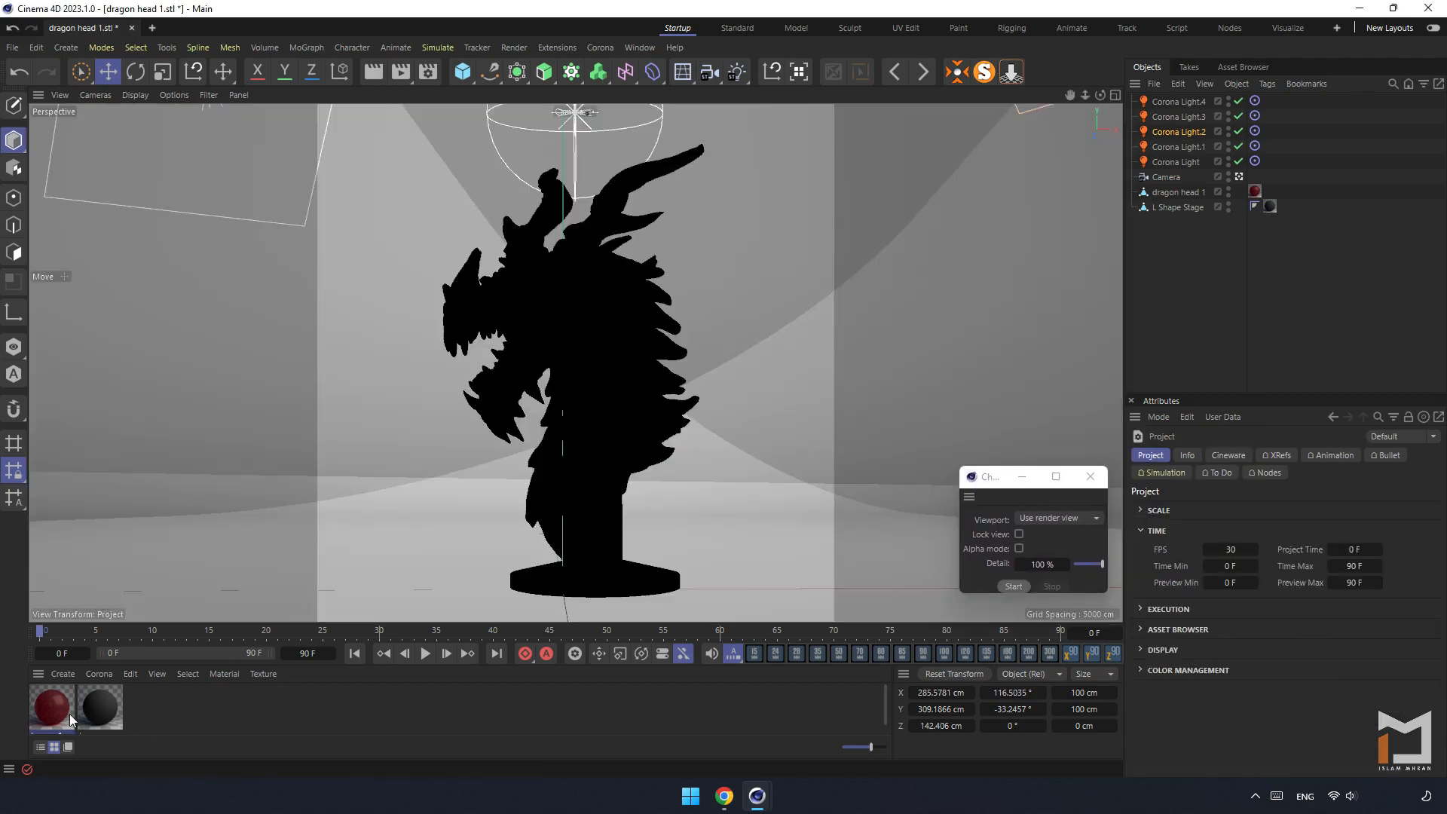
# - Set the volumetric absorption color of the red Legacy.1 material to RGB 176, 28, 49
pyautogui.doubleClick(70, 718)
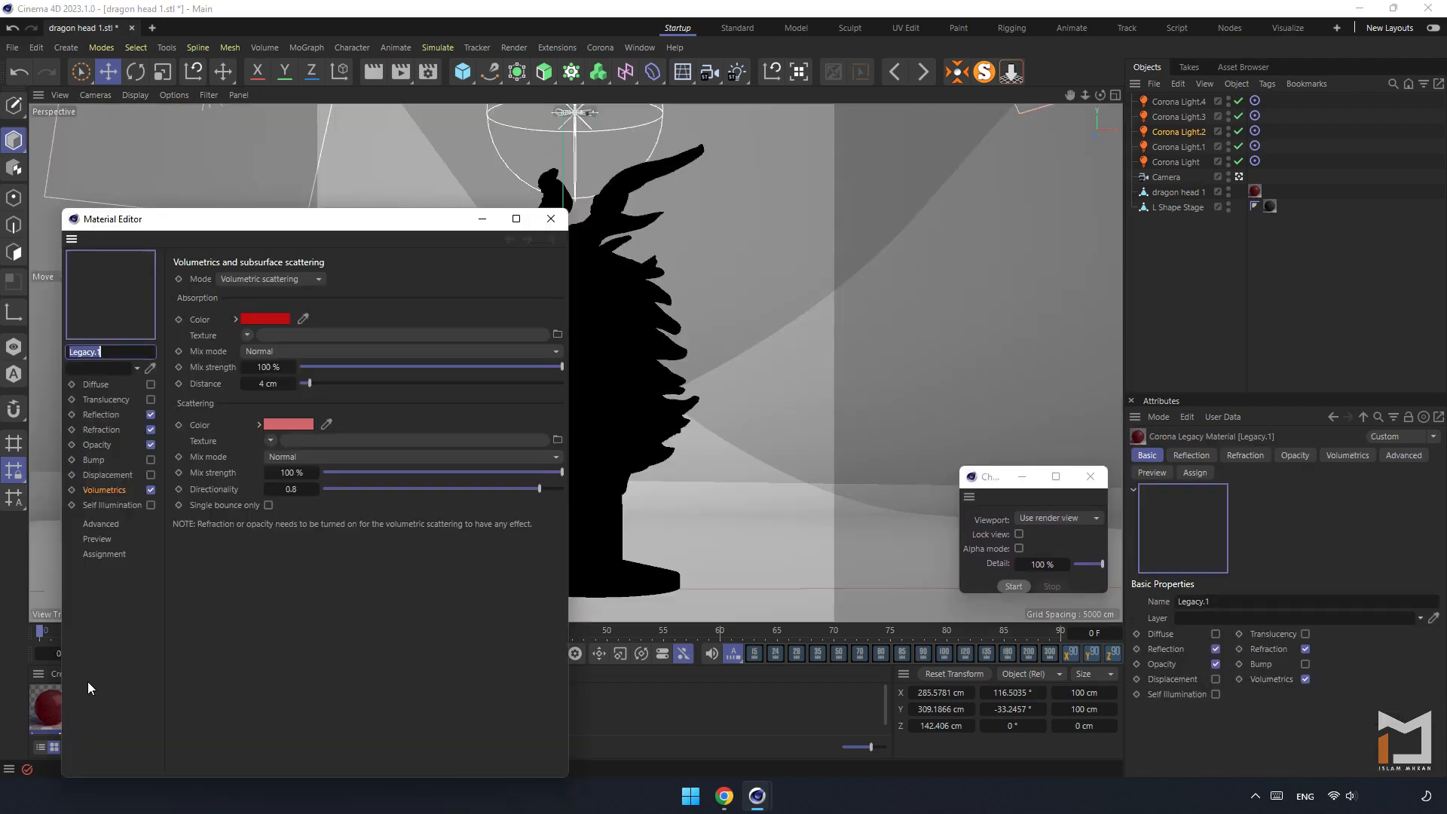
pyautogui.click(275, 320)
pyautogui.click(261, 405)
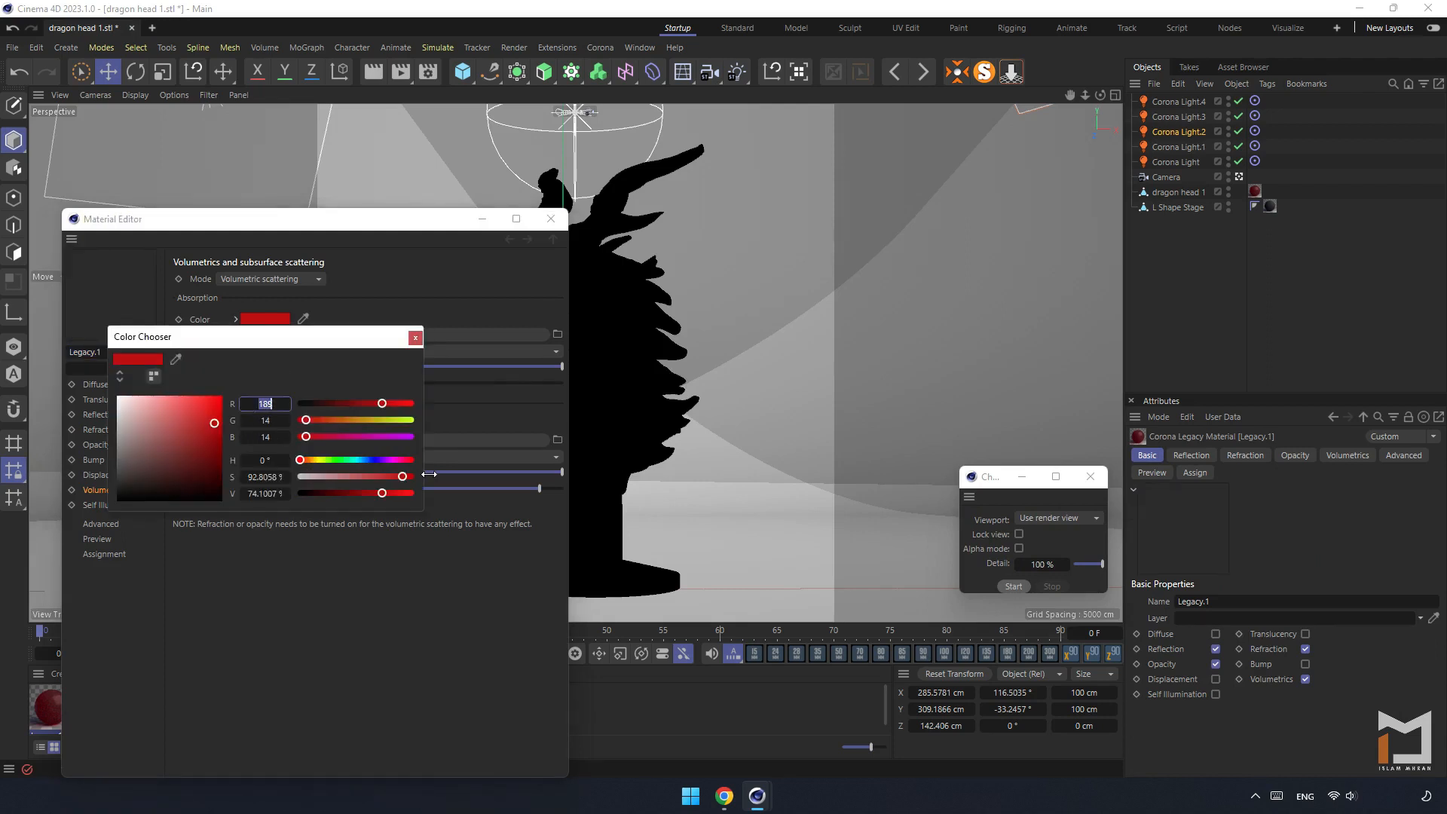
pyautogui.write('176')
pyautogui.press('Return')
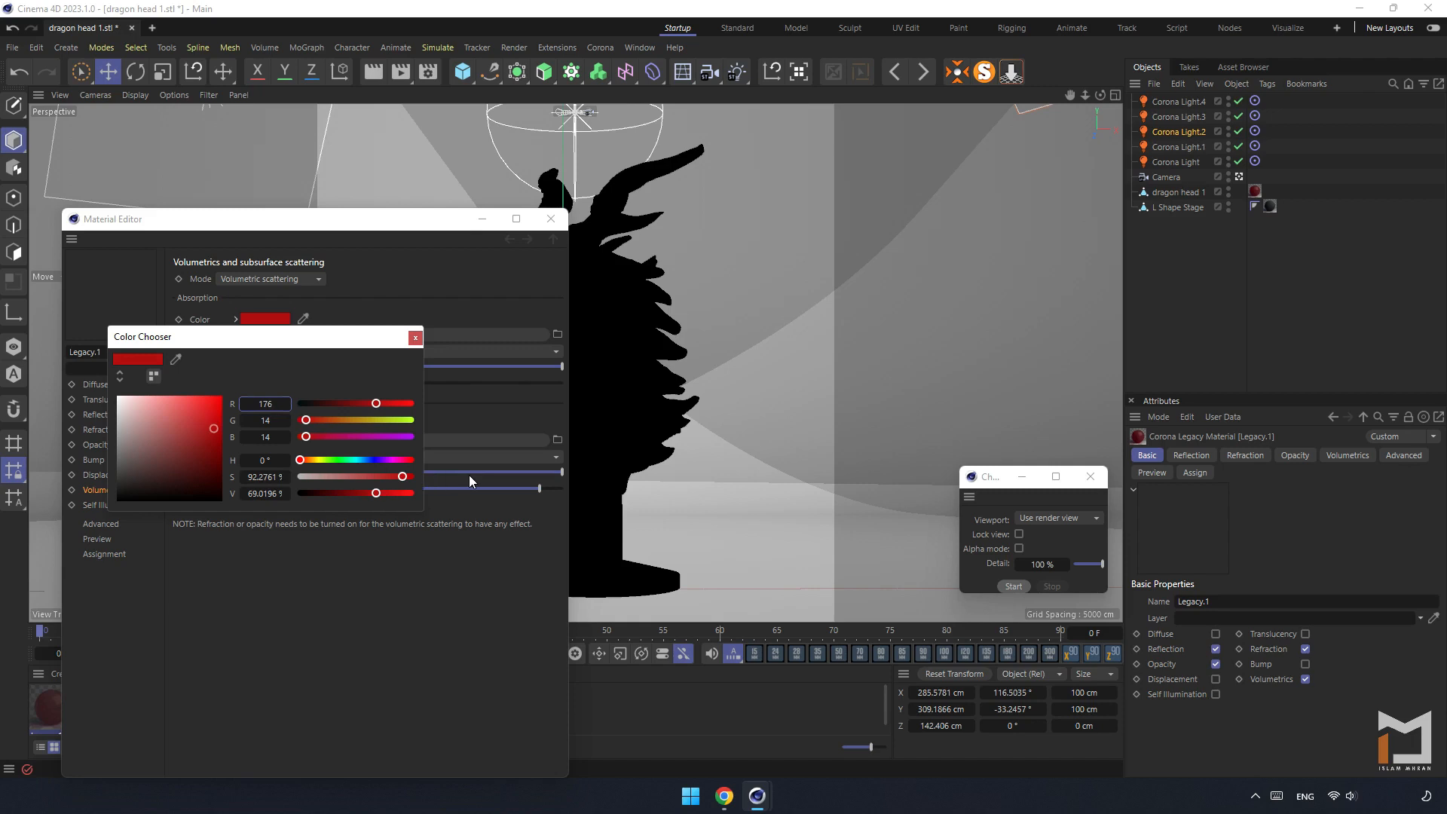
pyautogui.click(264, 419)
pyautogui.write('28')
pyautogui.press('Return')
pyautogui.click(273, 437)
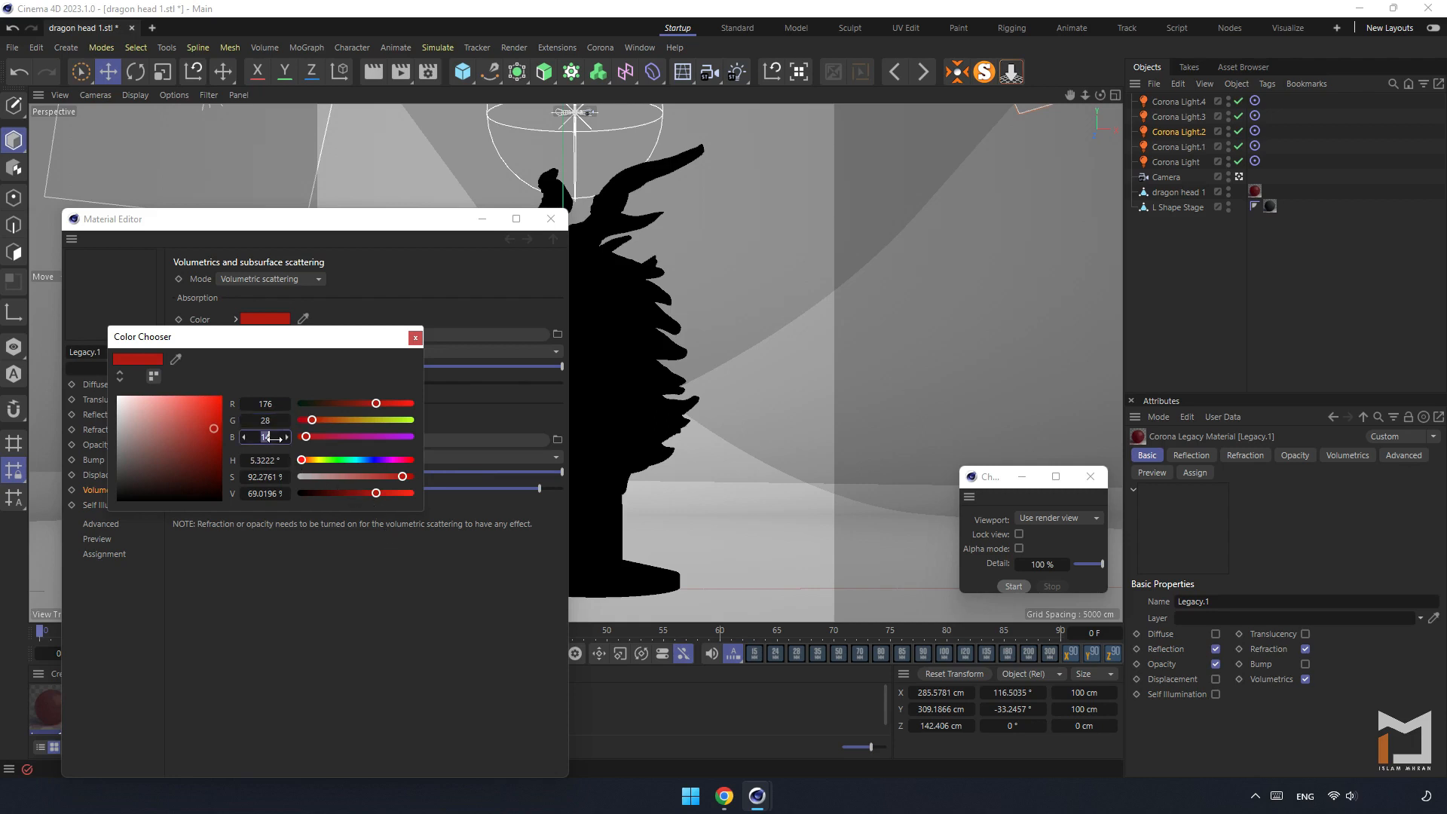
pyautogui.write('49')
pyautogui.press('Return')
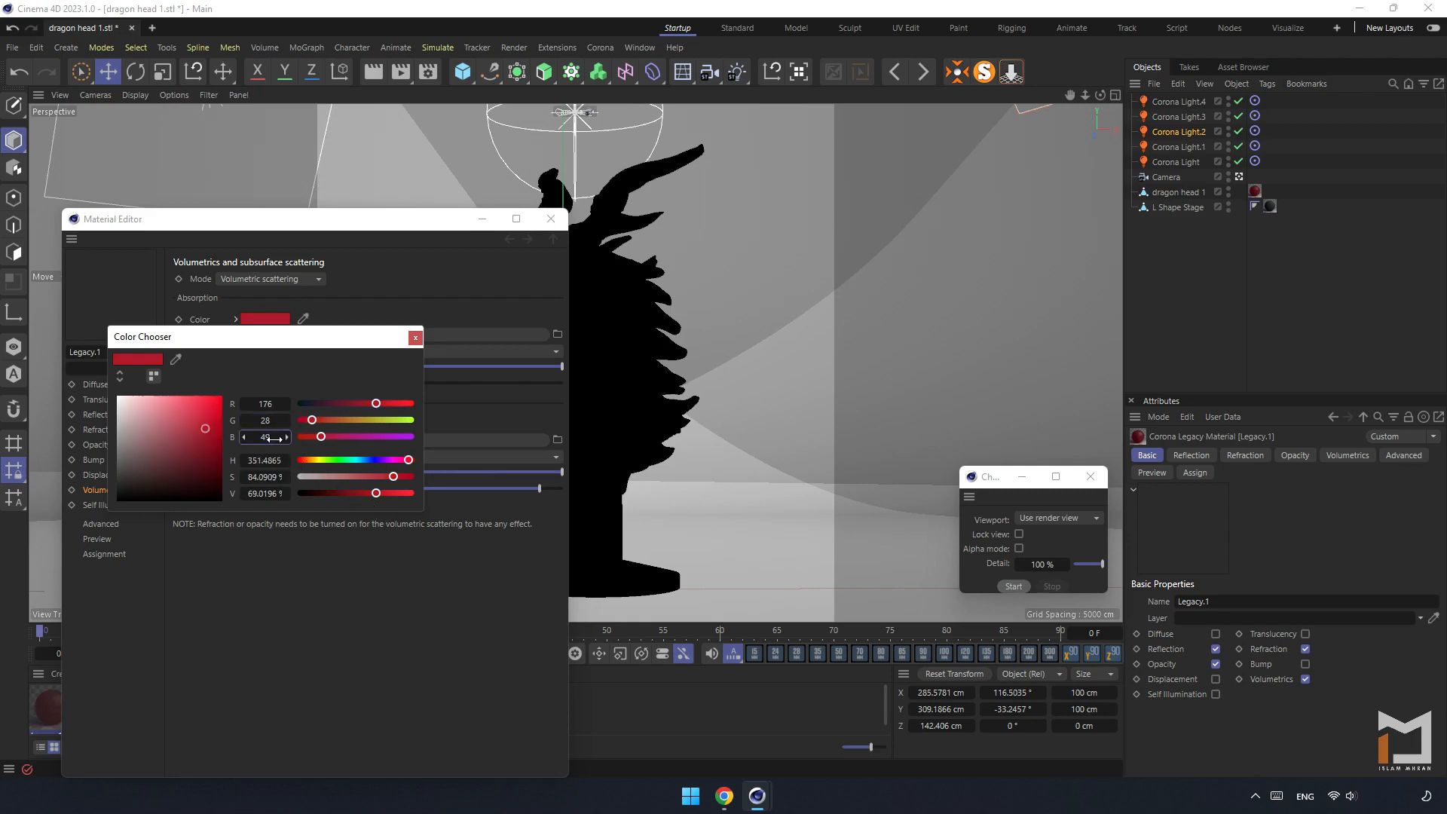
pyautogui.click(414, 339)
# - Set the Legacy.1 material's volumetric scattering color to RGB 161, 92, 92, and render the view
pyautogui.click(289, 425)
pyautogui.click(290, 509)
pyautogui.write('161')
pyautogui.press('Return')
pyautogui.click(290, 526)
pyautogui.write('5')
pyautogui.press('Return')
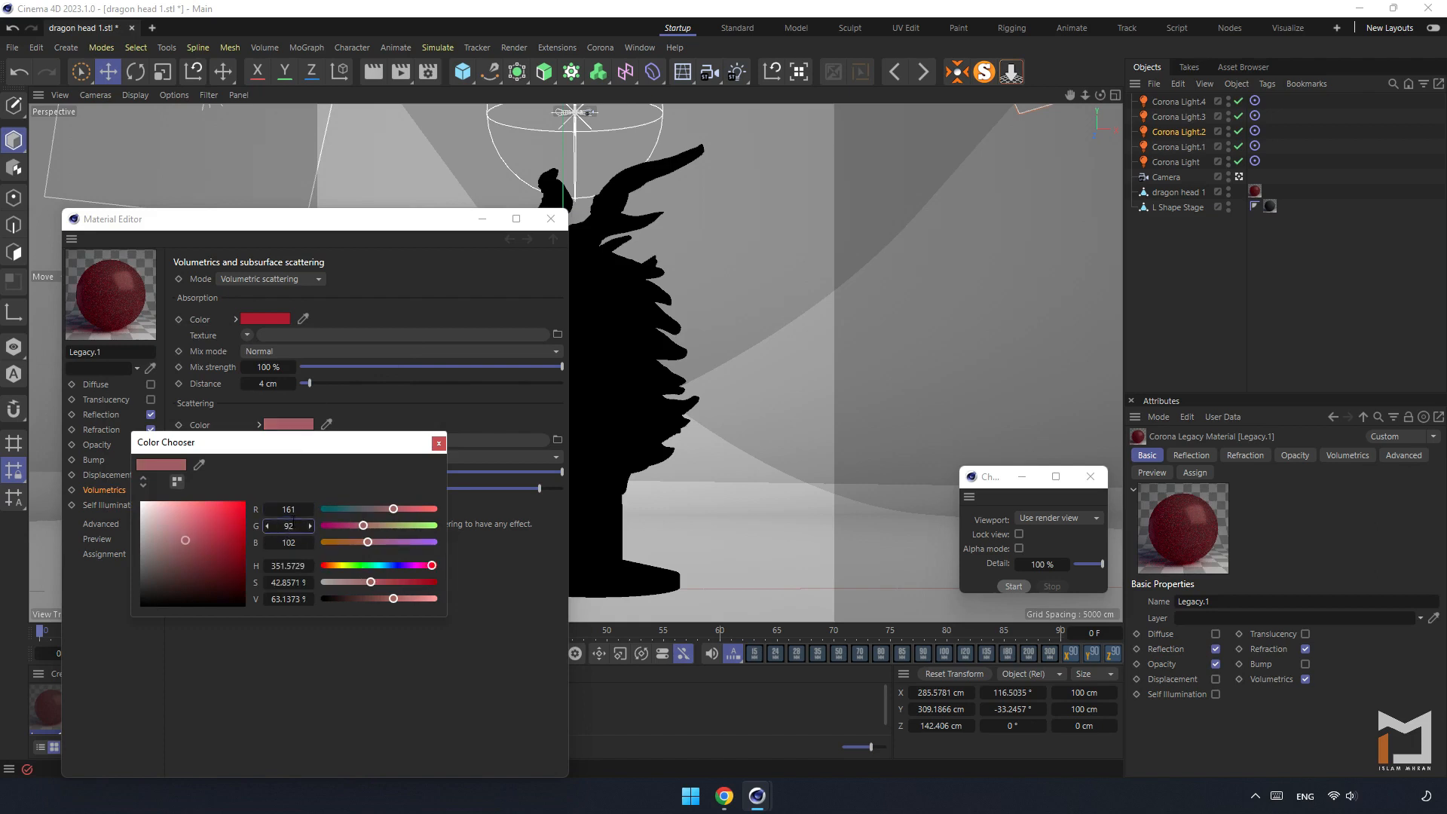
pyautogui.click(293, 544)
pyautogui.write('92')
pyautogui.press('Return')
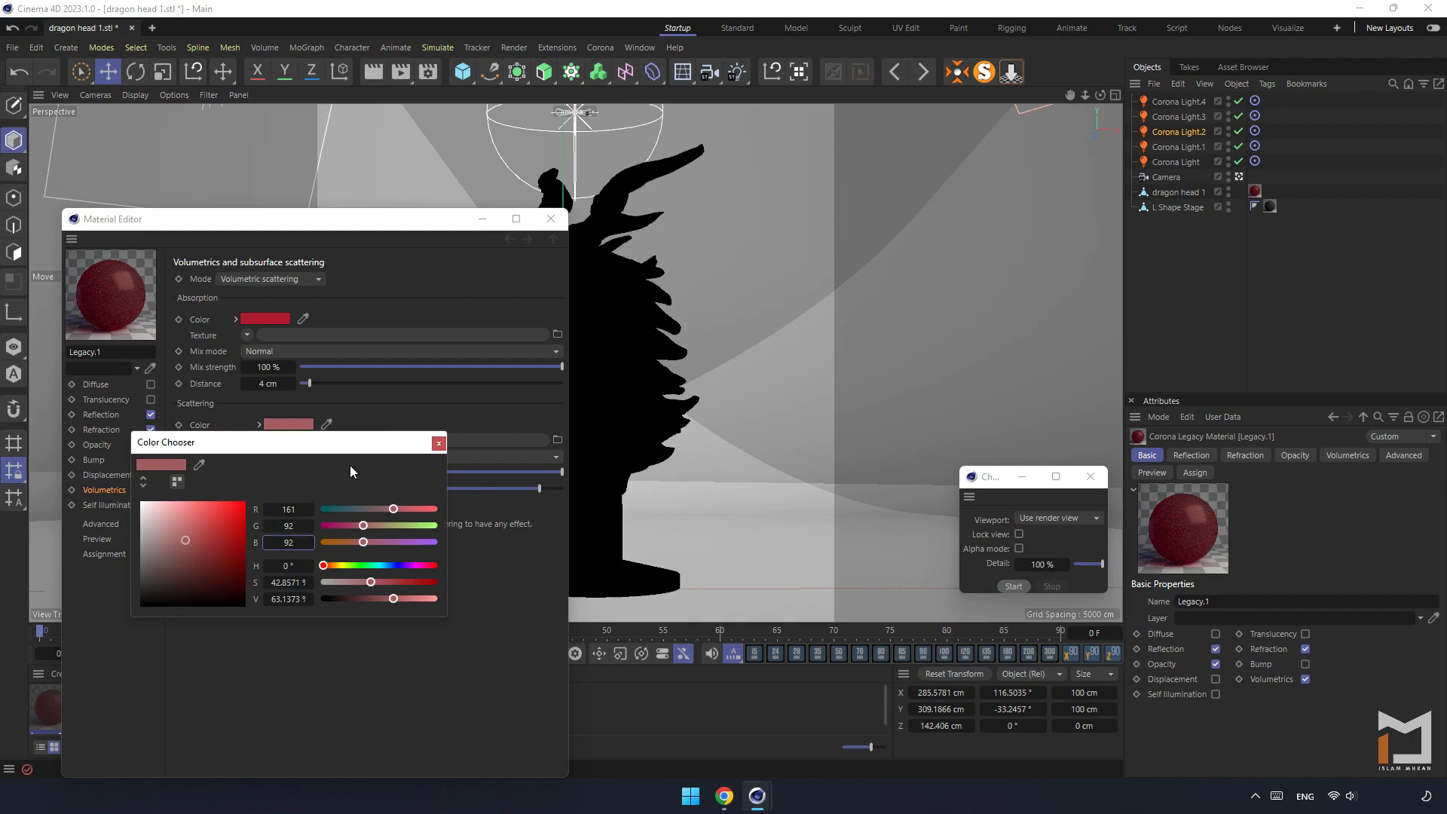
pyautogui.click(437, 443)
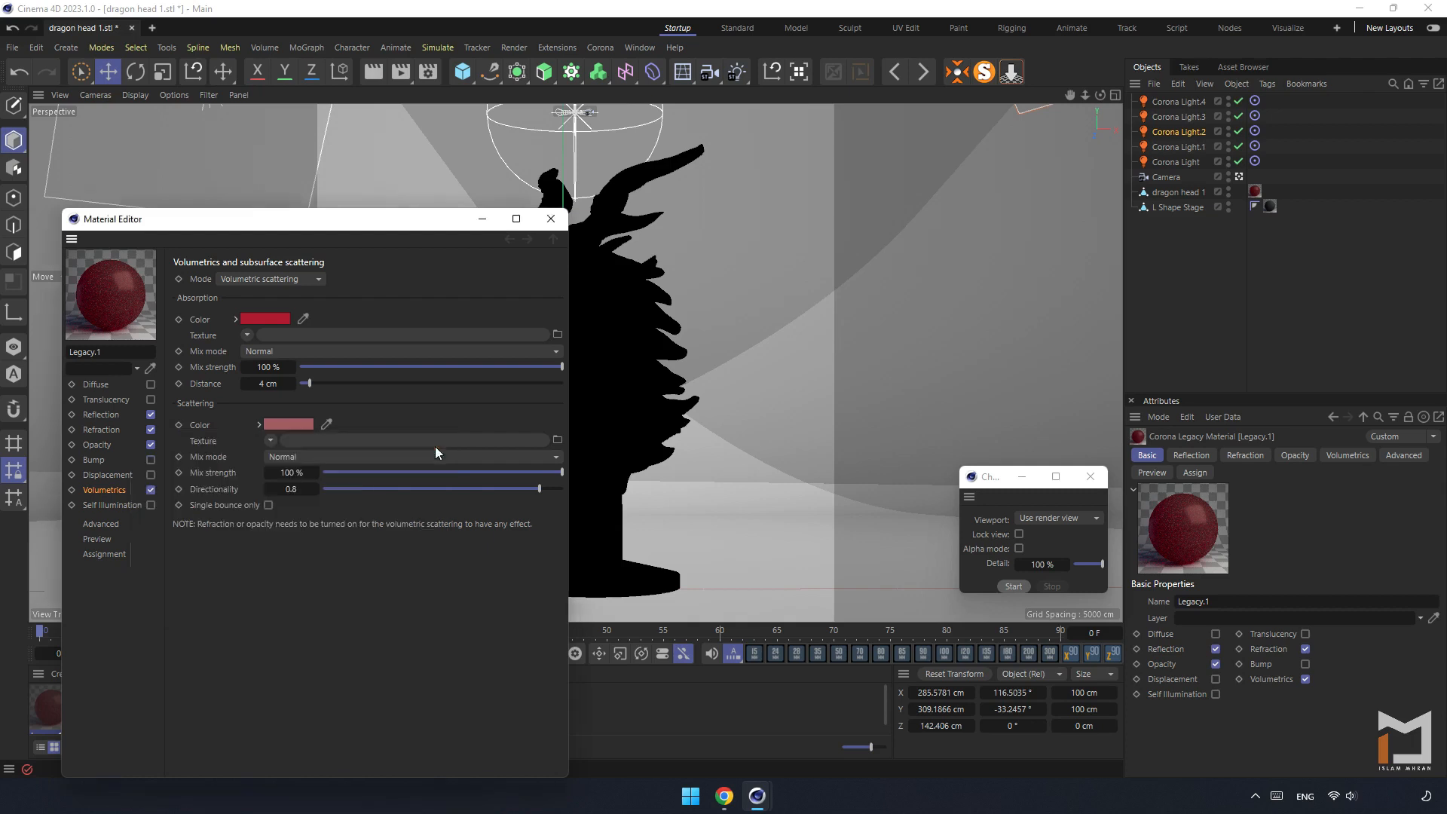
pyautogui.click(549, 220)
pyautogui.click(370, 75)
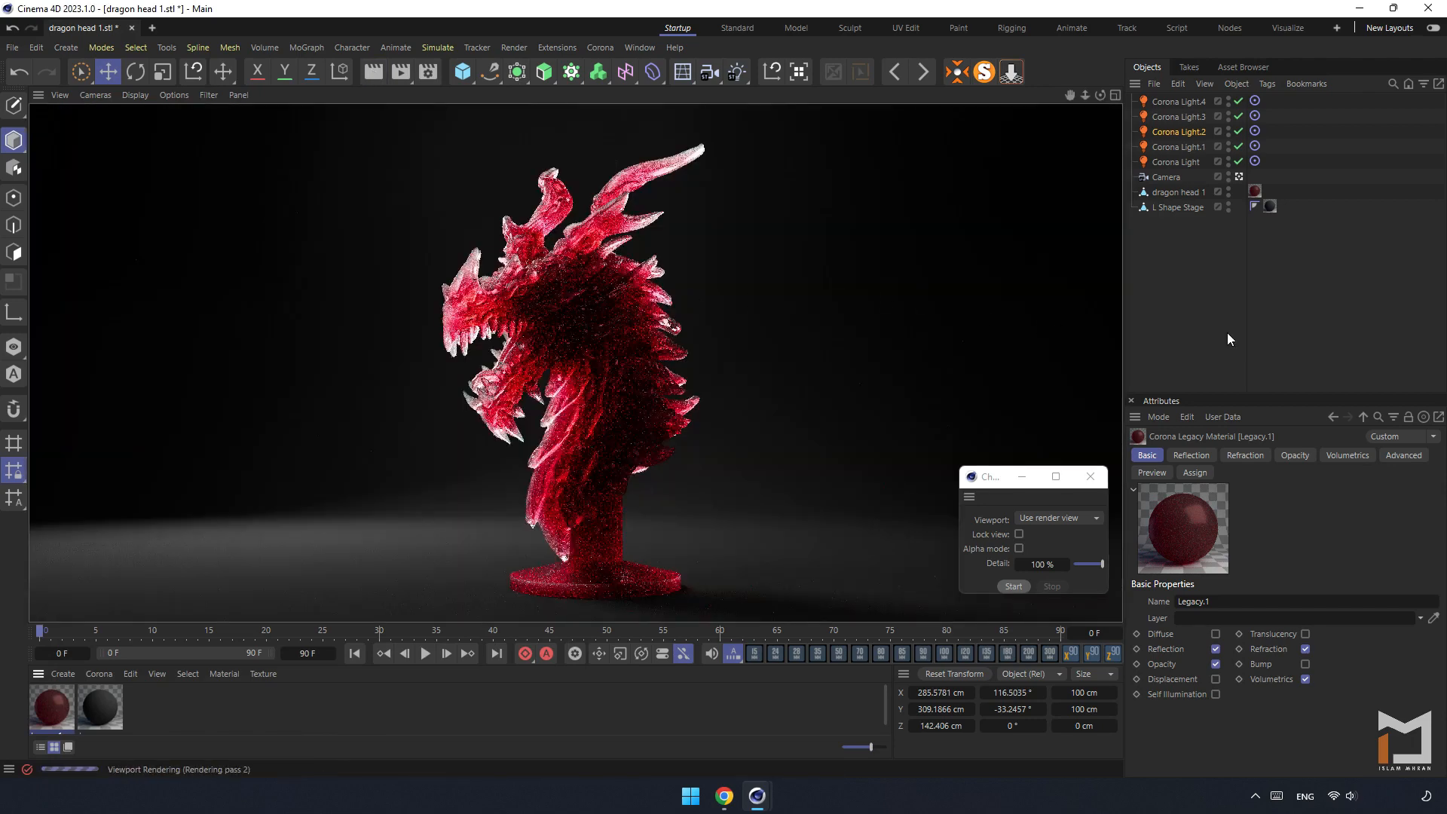
# - Close the interactive viewport rendering, render the camera view in the Corona frame buffer, and stop the render
pyautogui.click(1228, 339)
pyautogui.click(1089, 476)
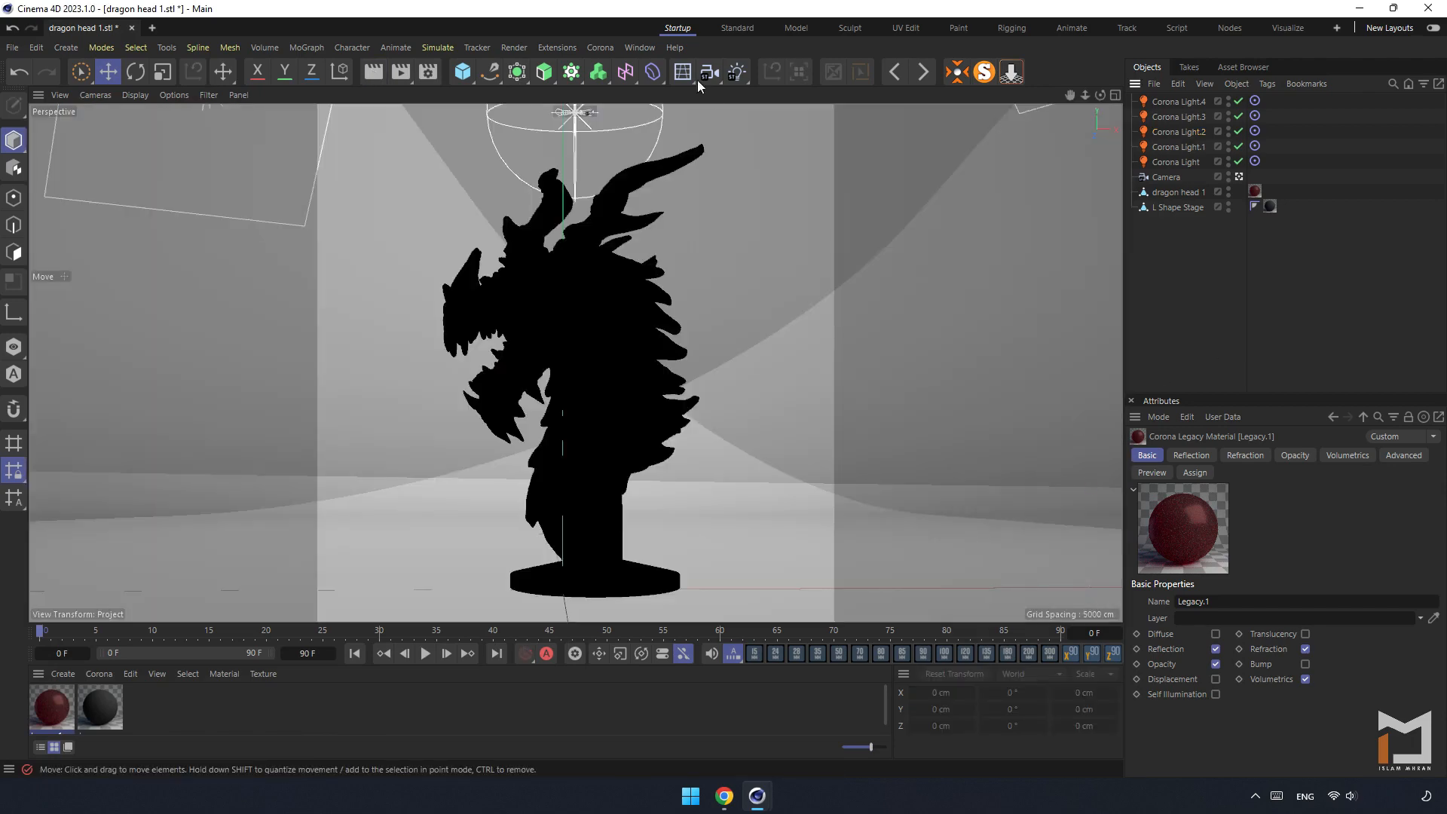
pyautogui.click(601, 49)
pyautogui.click(654, 265)
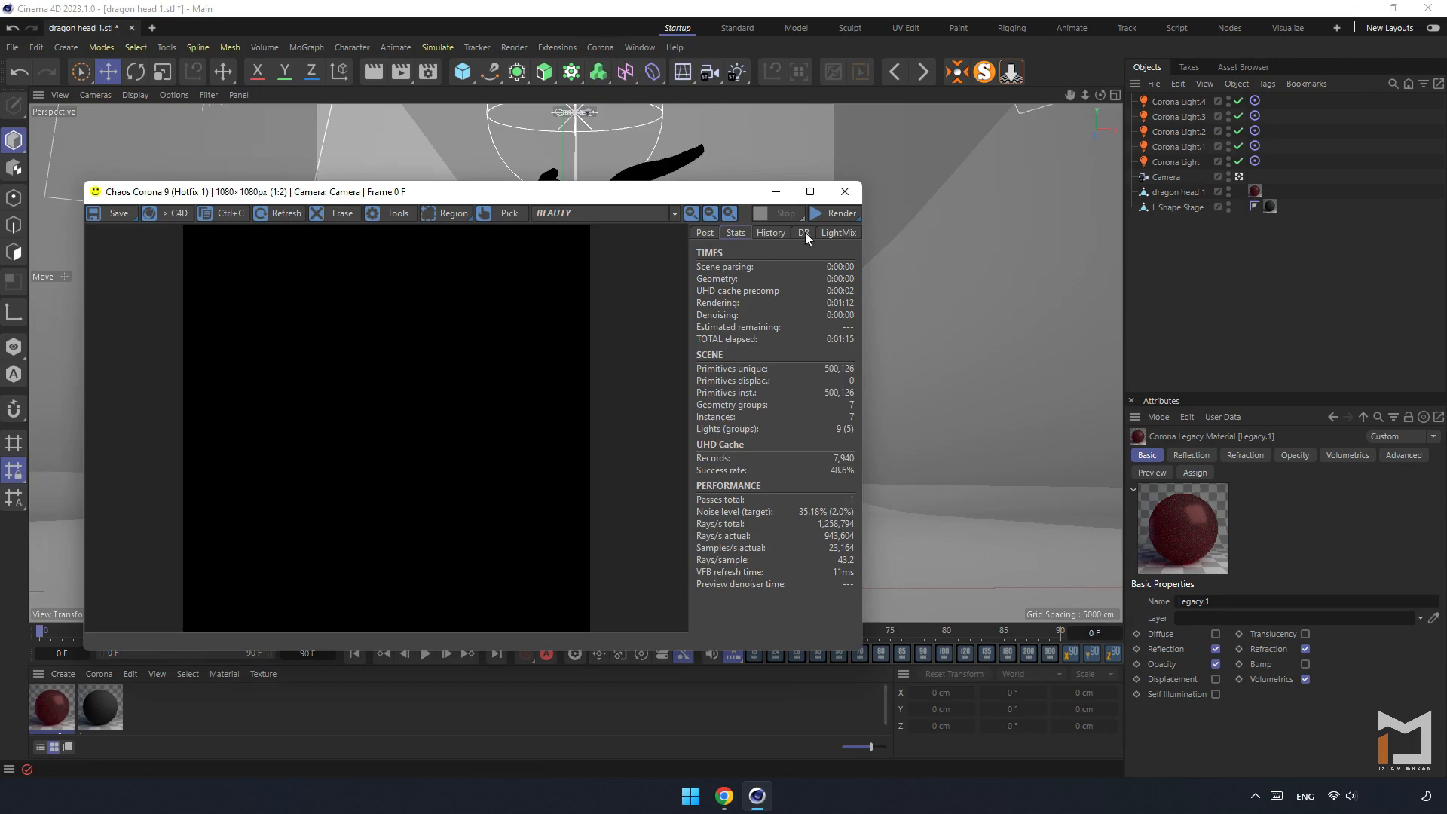
pyautogui.click(827, 214)
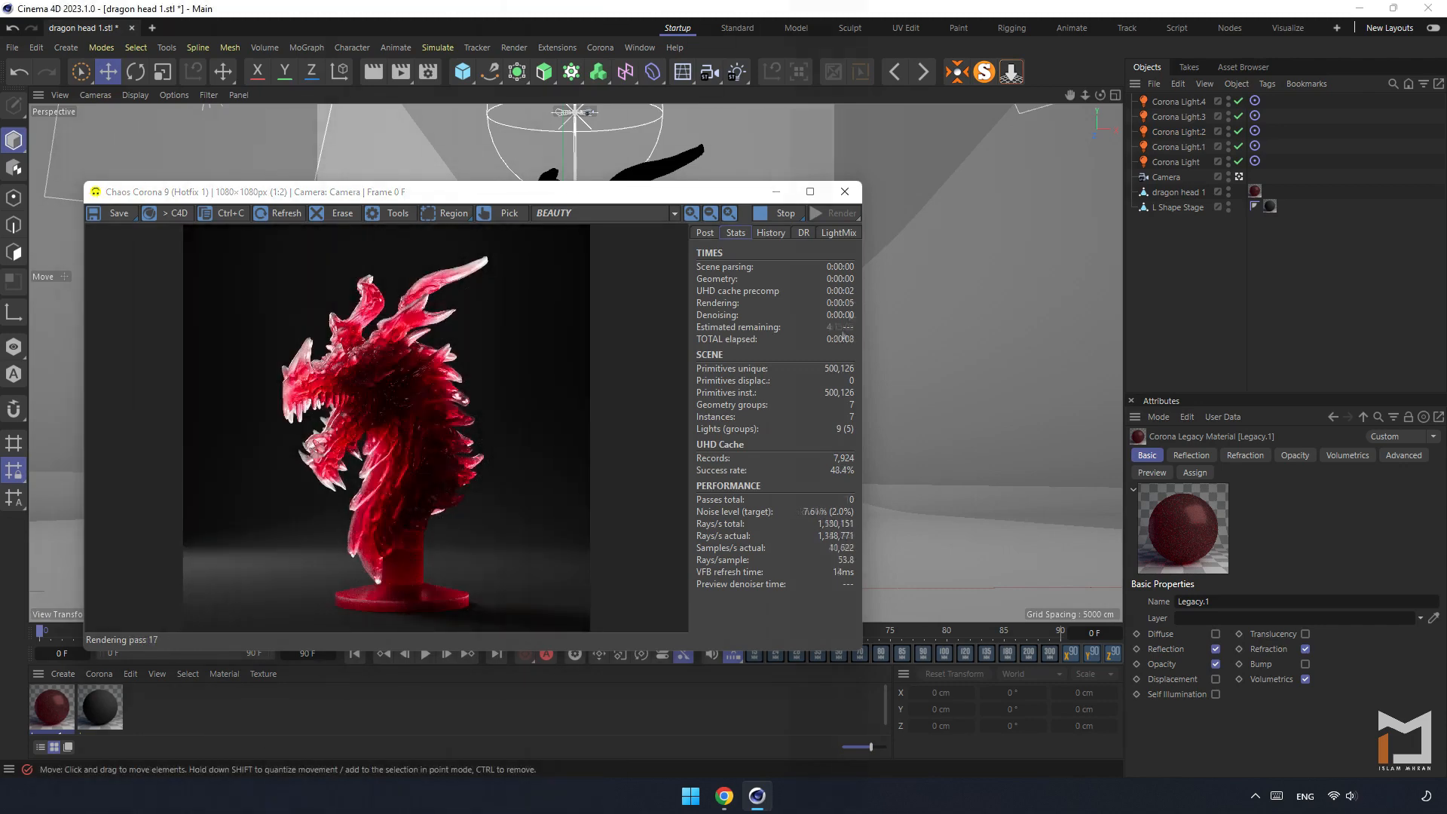
pyautogui.click(779, 213)
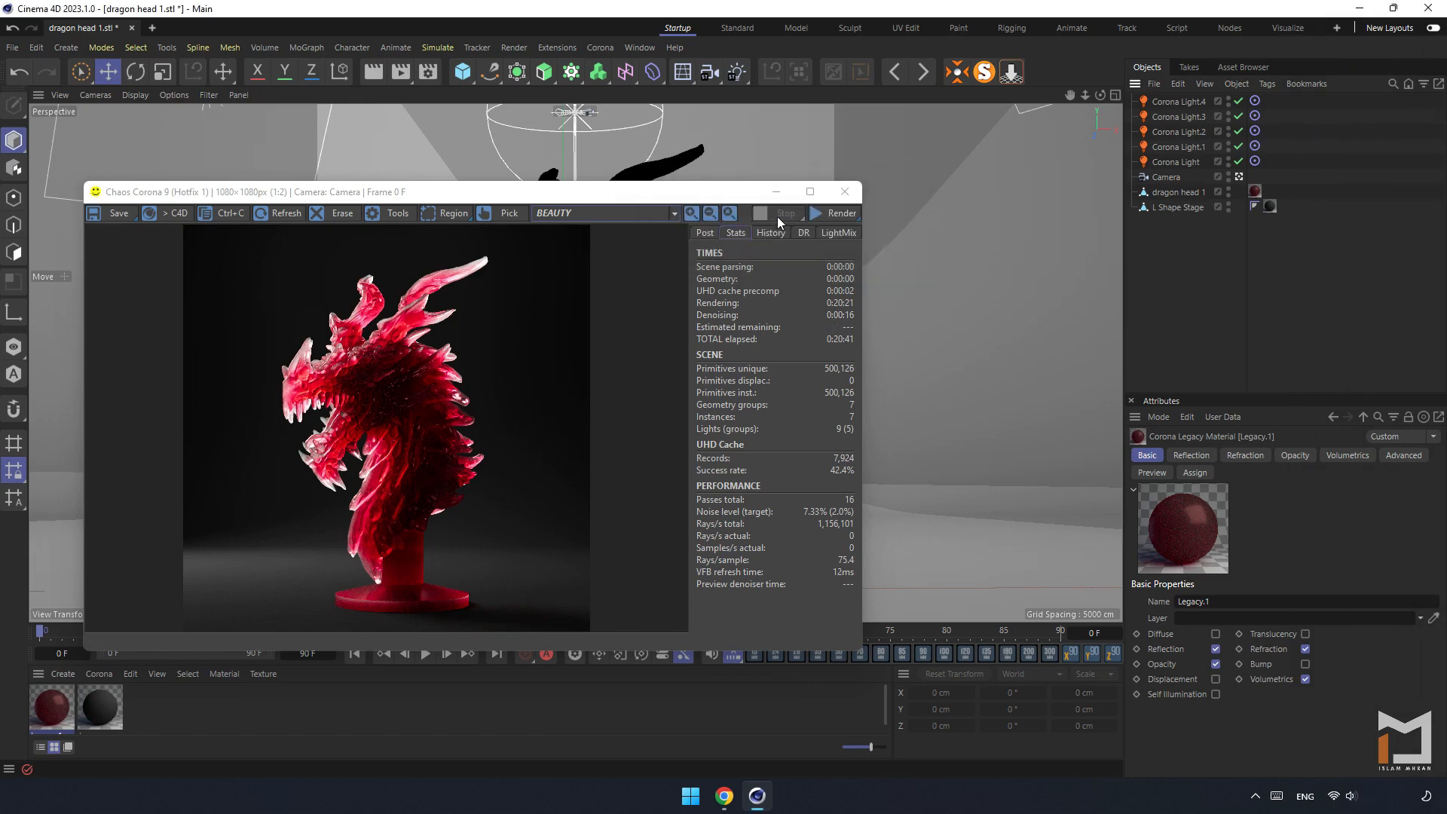
# - Save the finished dragon render to the Desktop as a JPEG named 01 and inspect it up close
pyautogui.click(128, 214)
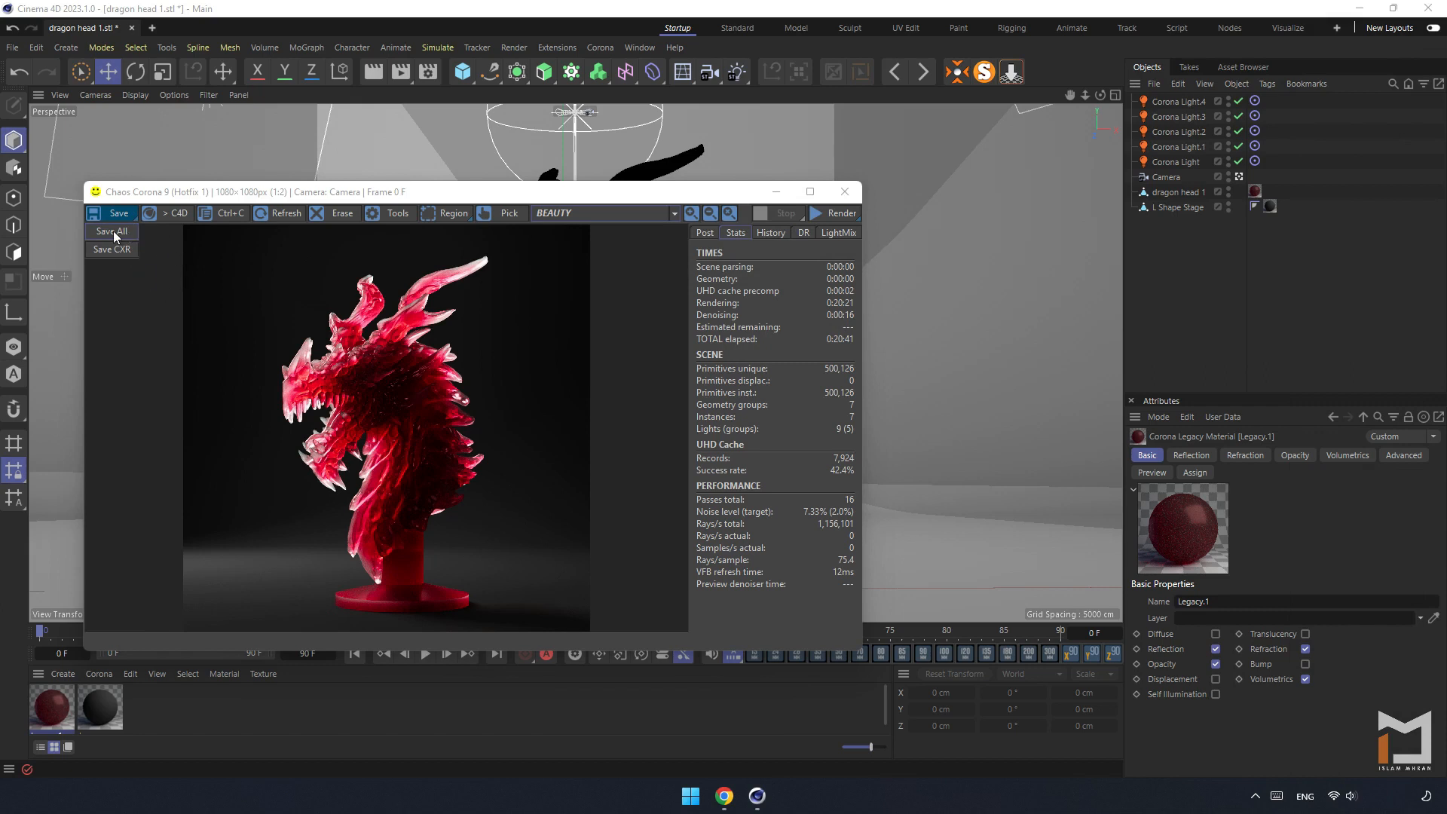
pyautogui.click(113, 230)
pyautogui.click(282, 625)
pyautogui.click(288, 687)
pyautogui.click(296, 605)
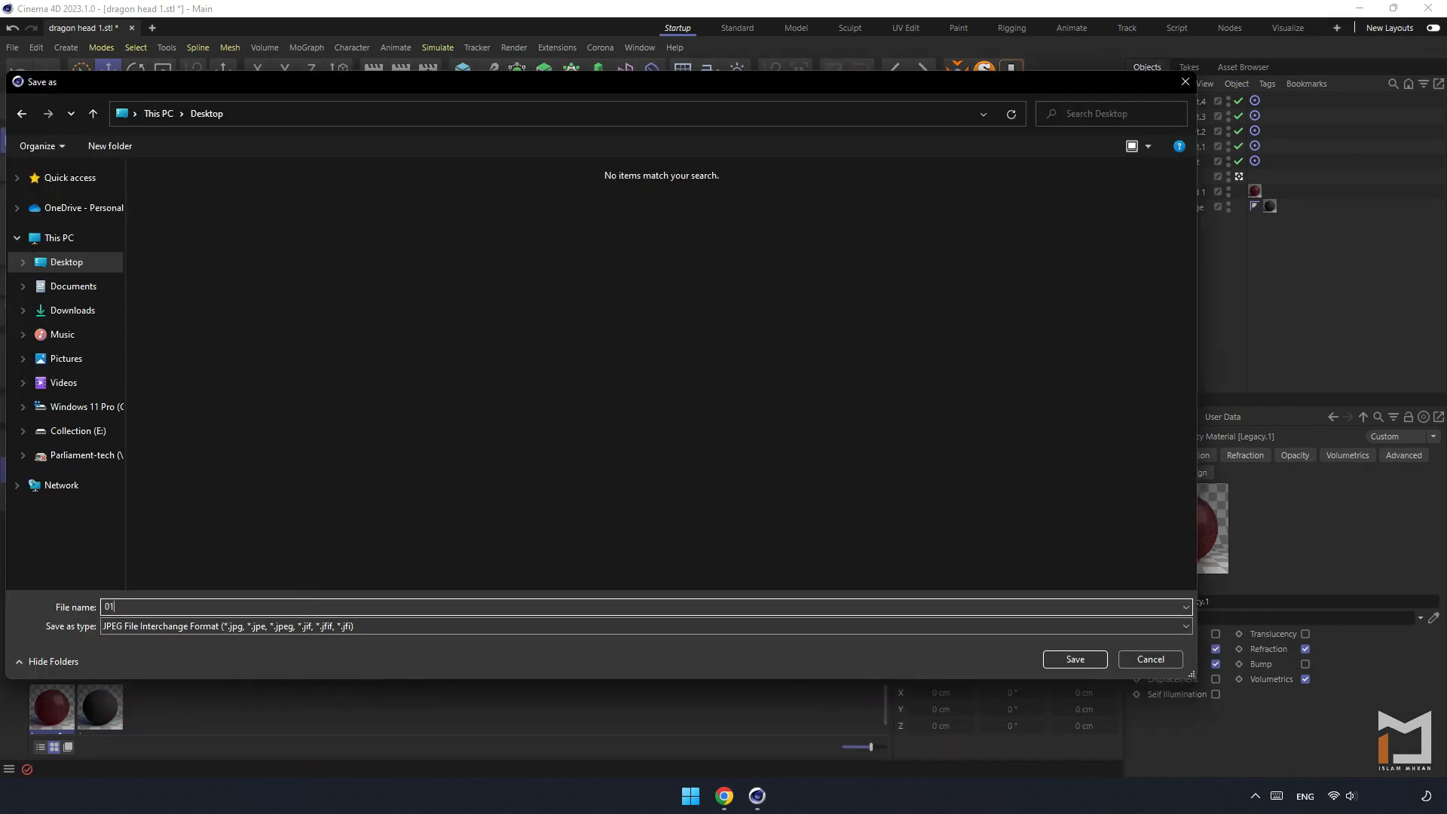
pyautogui.write('01')
pyautogui.press('Return')
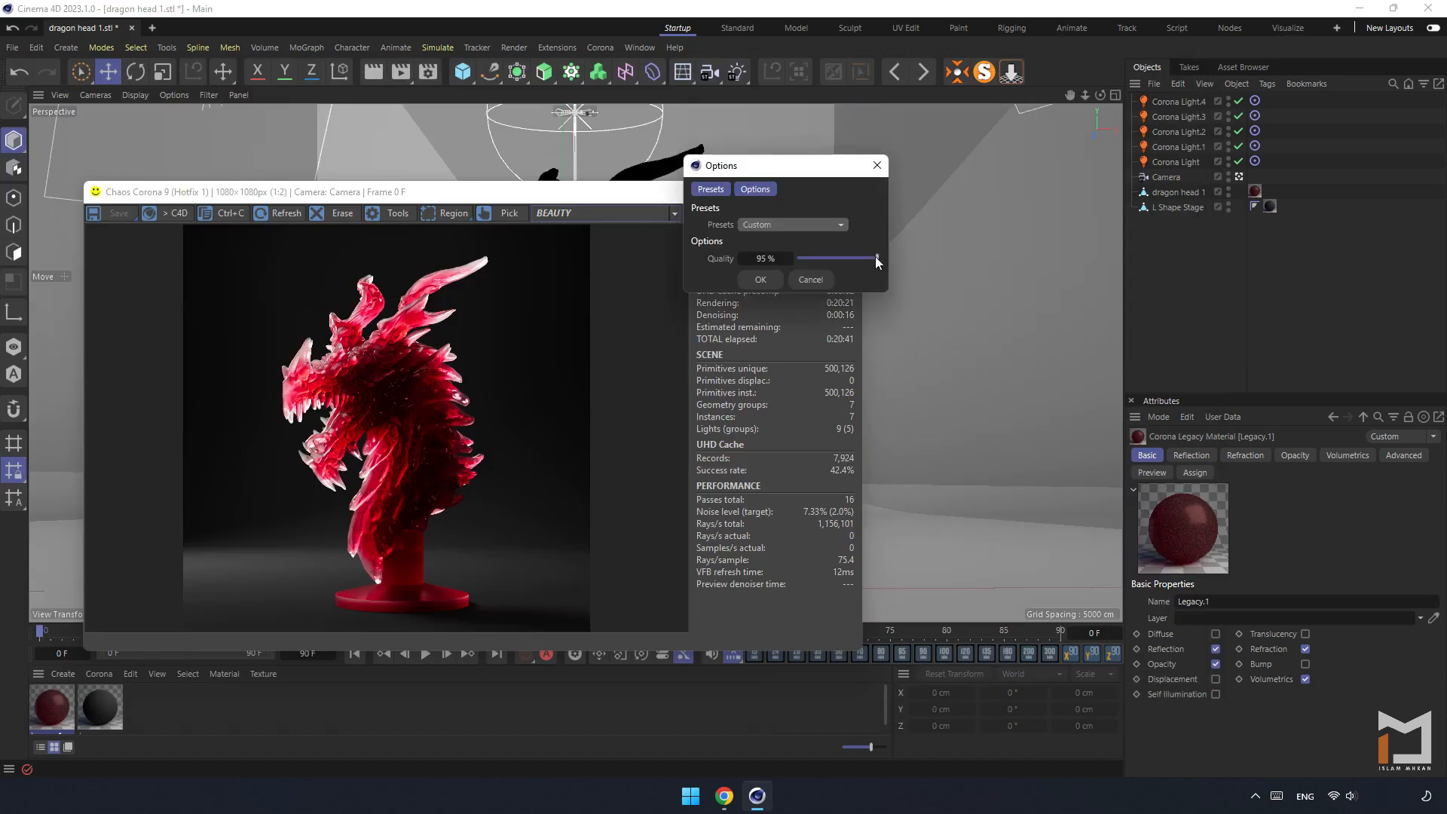
pyautogui.click(755, 279)
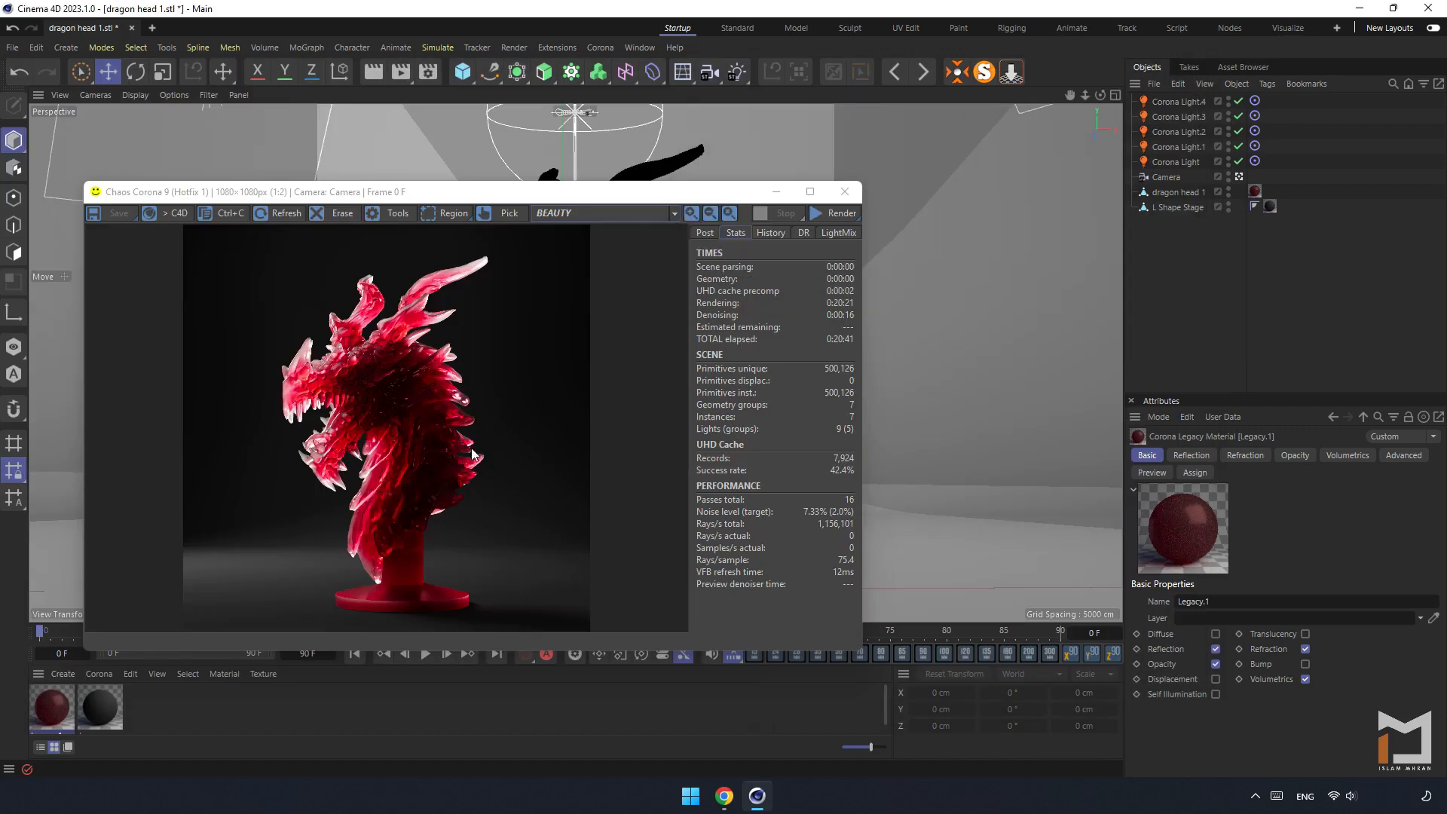
pyautogui.scroll(4, 408, 432)
pyautogui.scroll(-3, 409, 433)
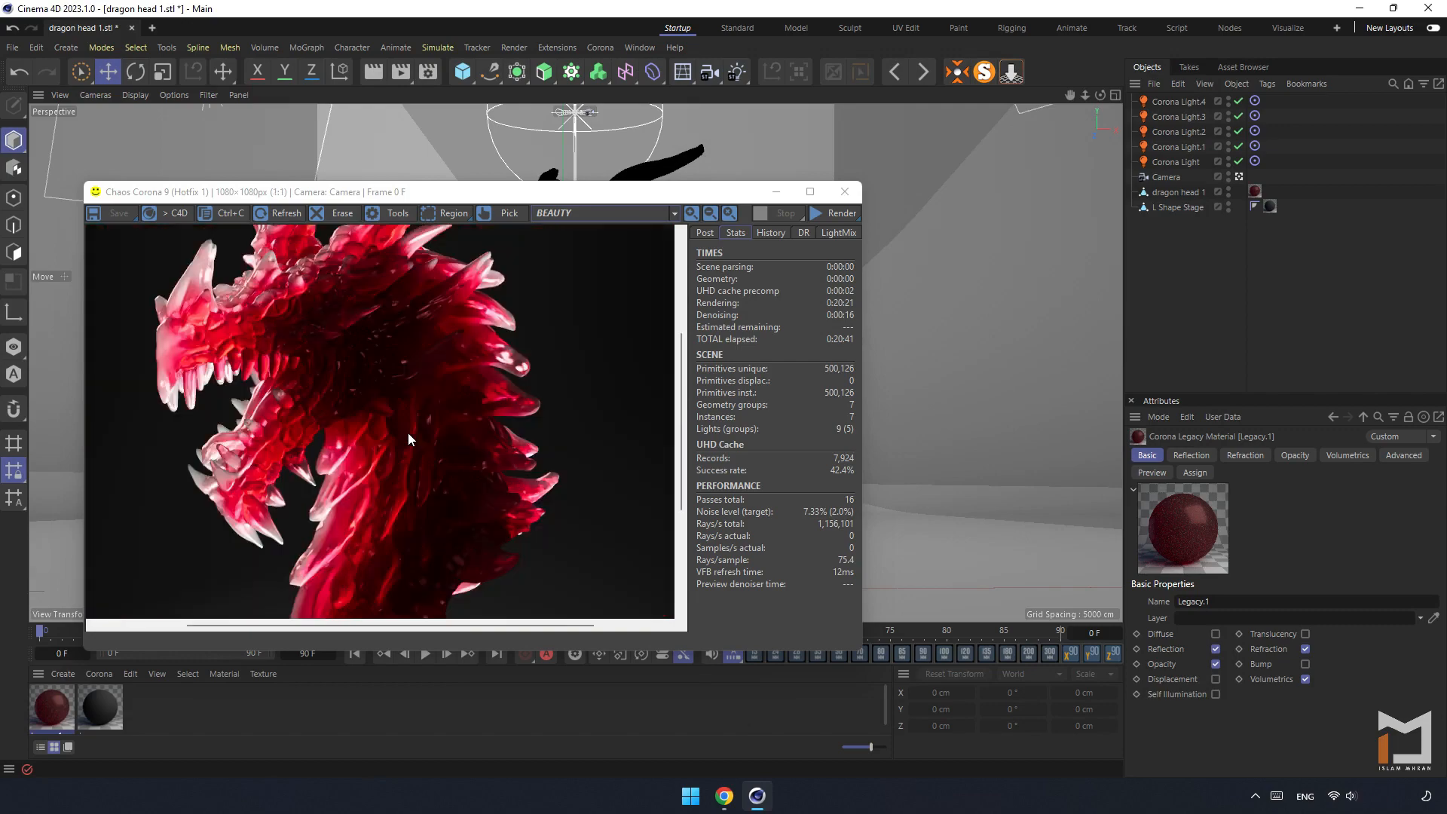
pyautogui.scroll(-1, 329, 371)
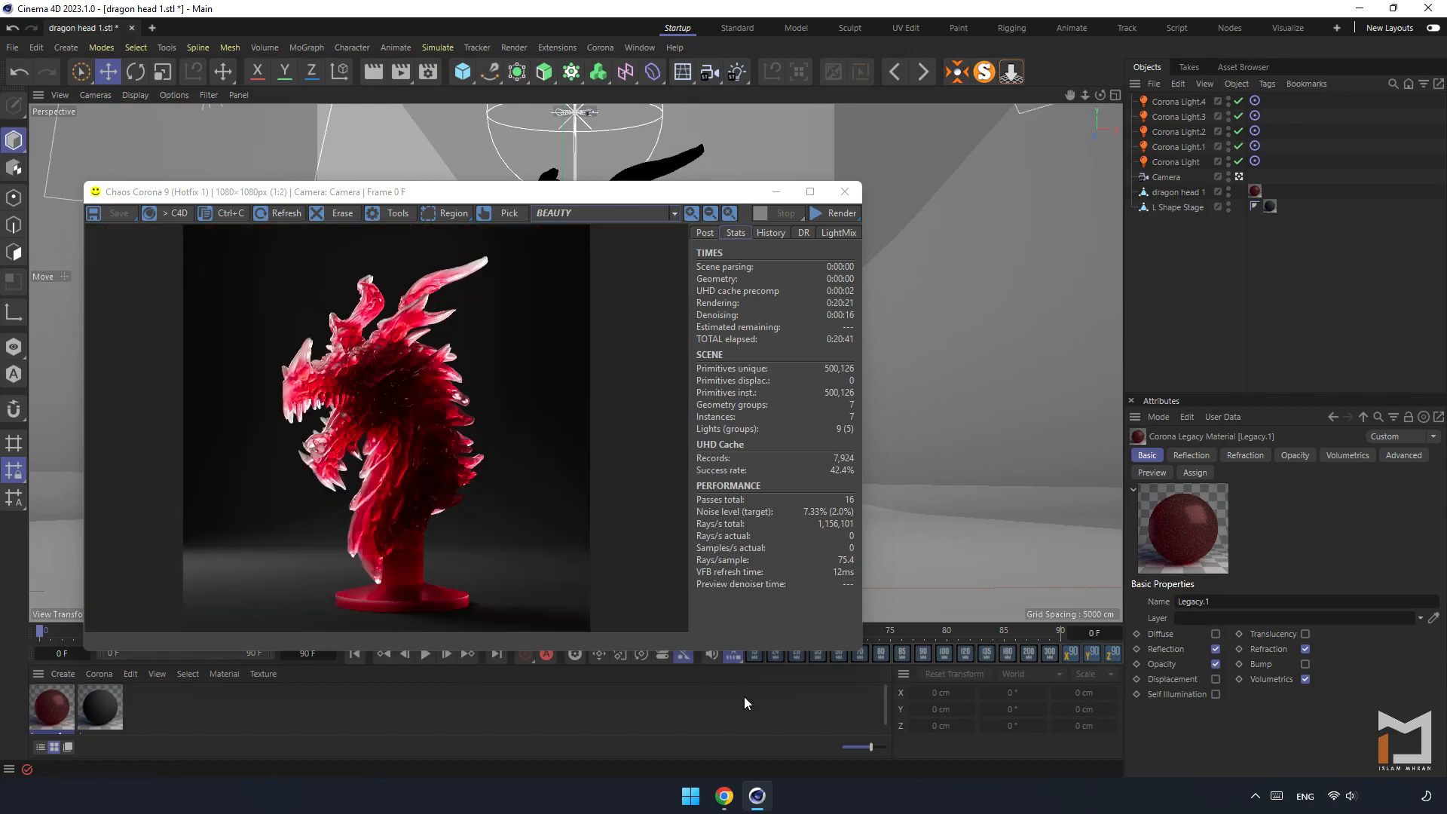
# - Minimize Cinema 4D, launch Luminar Neo and load the 01.jpg render from the Desktop for editing
pyautogui.click(757, 795)
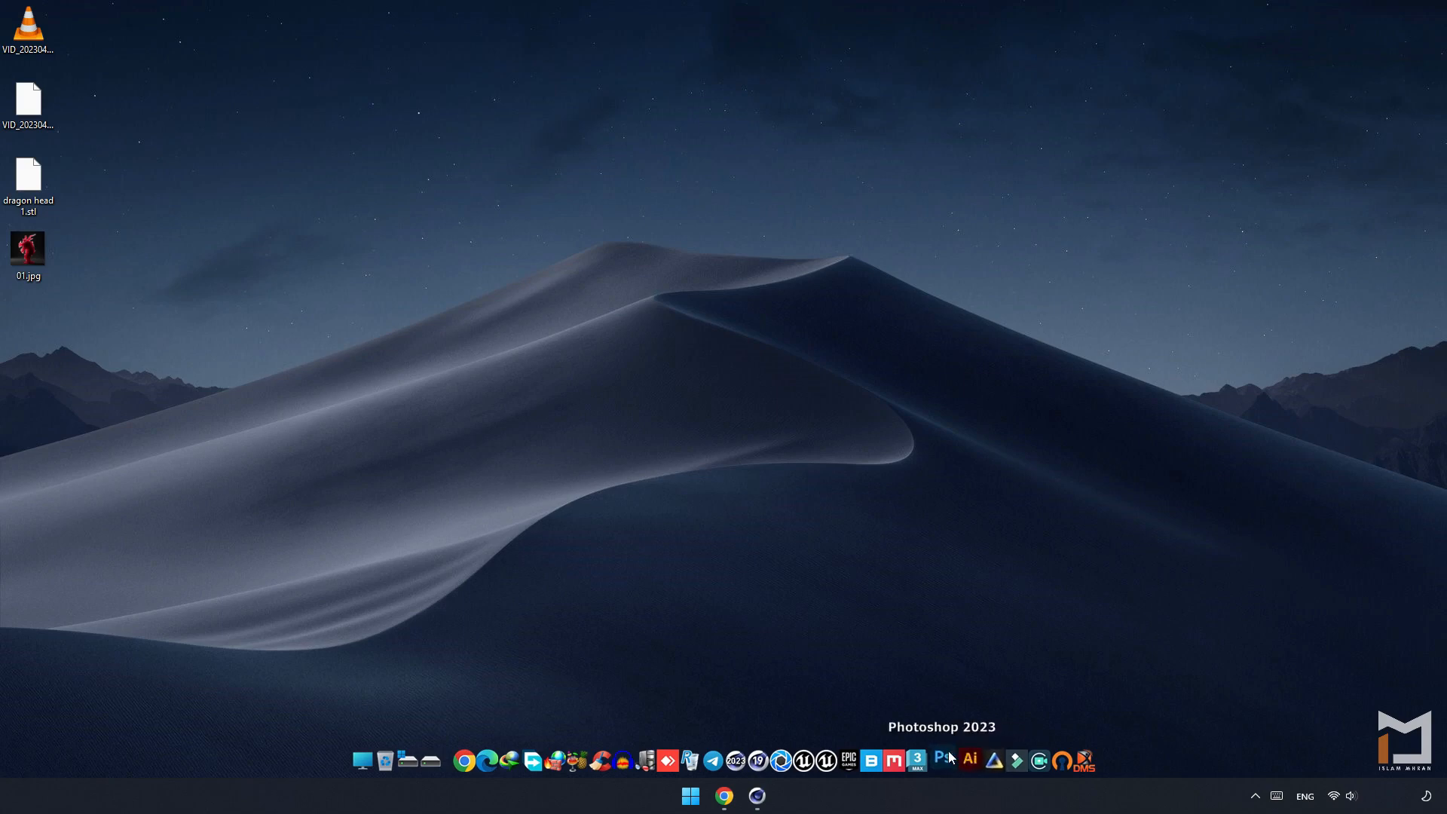
pyautogui.click(990, 761)
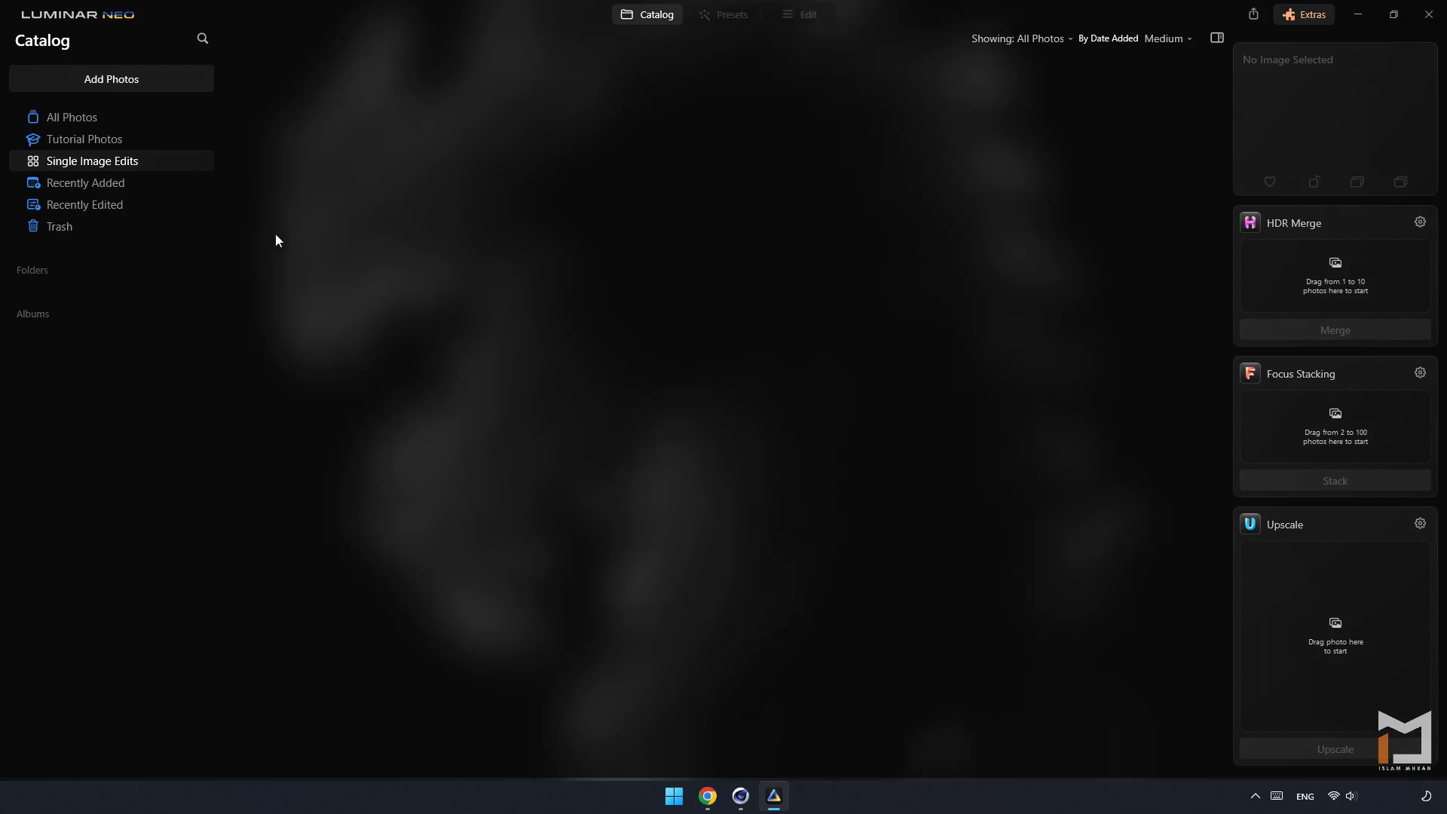
pyautogui.click(145, 84)
pyautogui.click(164, 129)
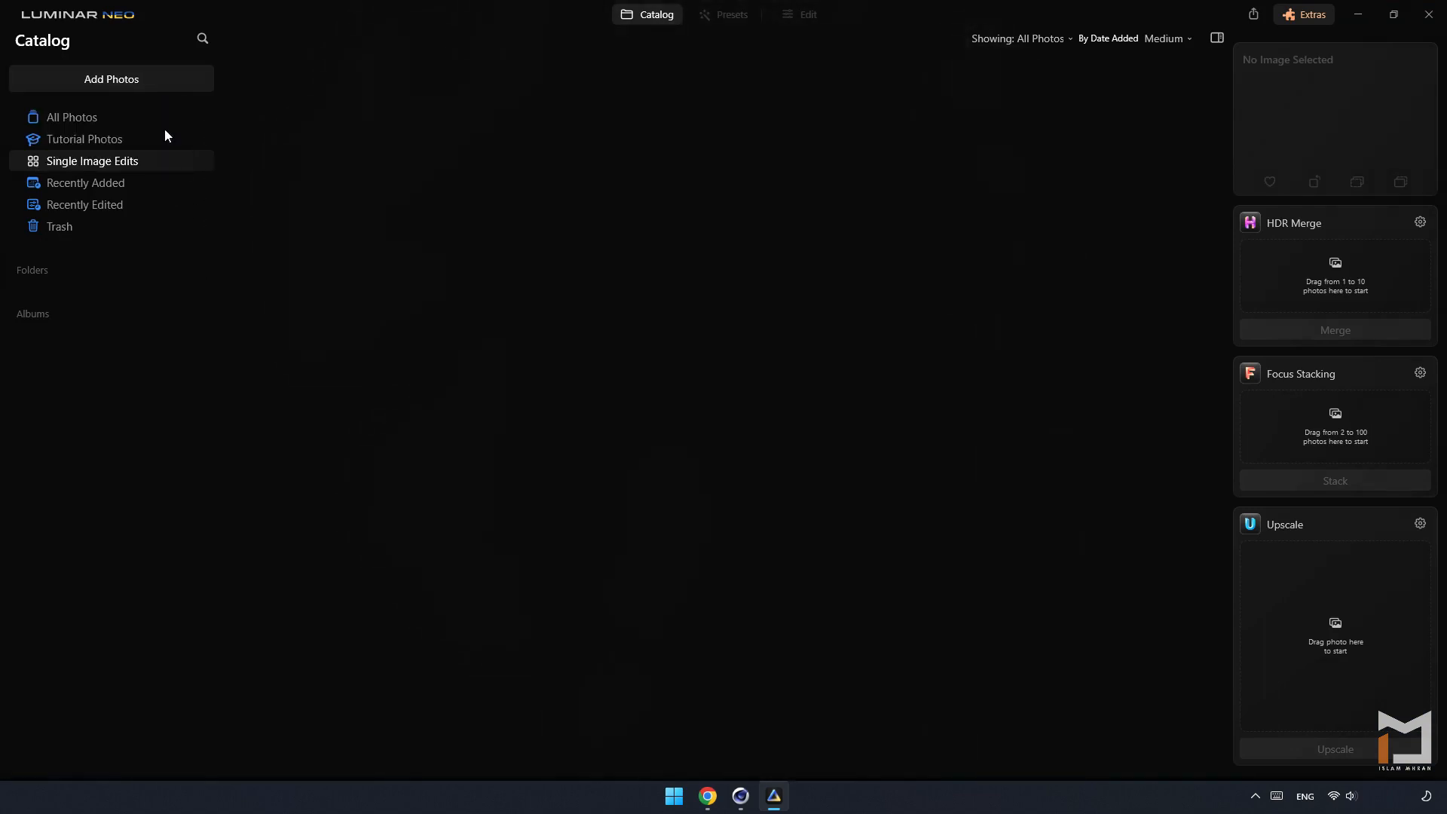
pyautogui.doubleClick(177, 142)
# - Apply the Textured Noir preset from the Filmatic collection to the dragon image
pyautogui.scroll(-8, 1345, 576)
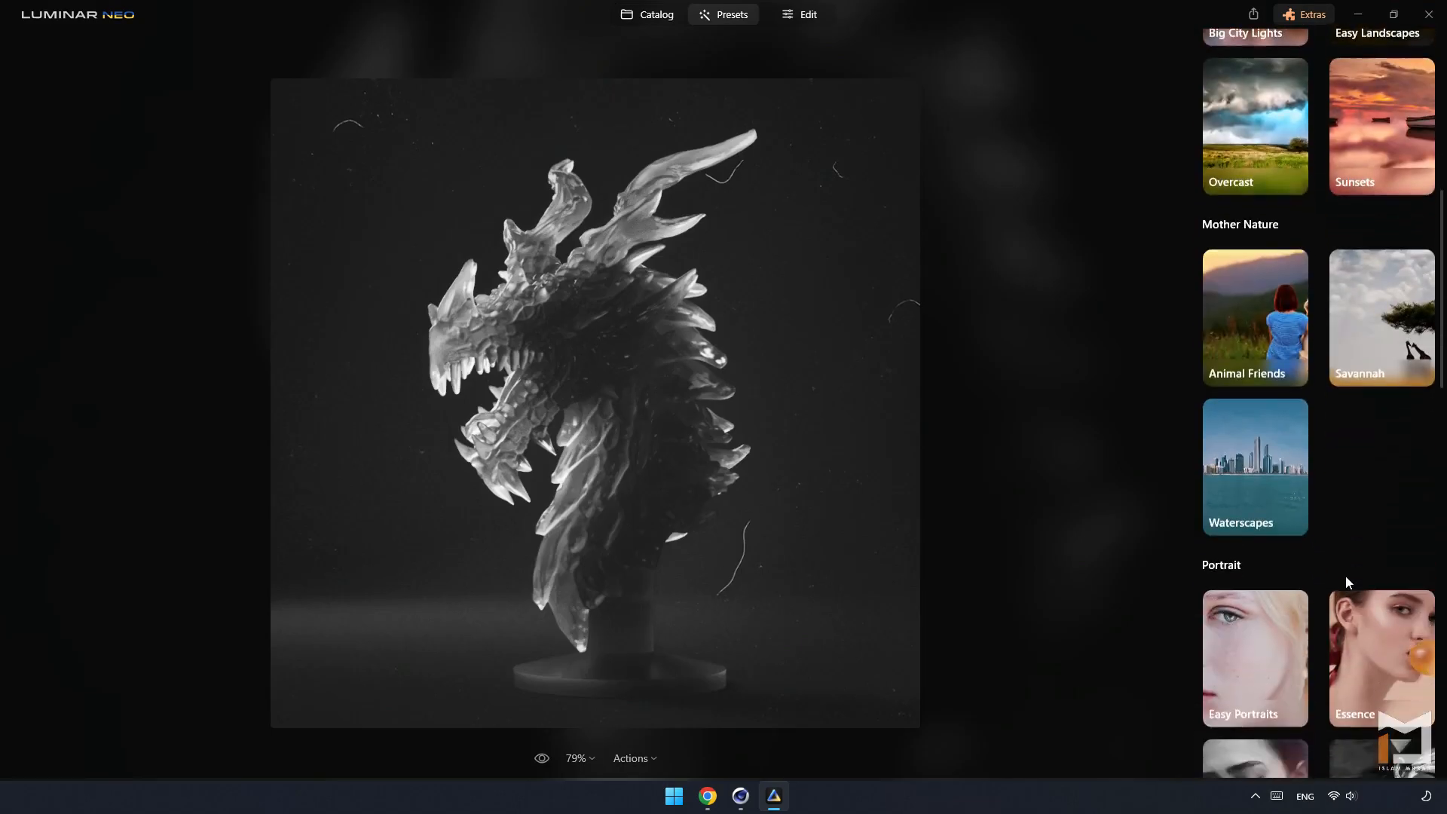
pyautogui.scroll(-5, 1344, 576)
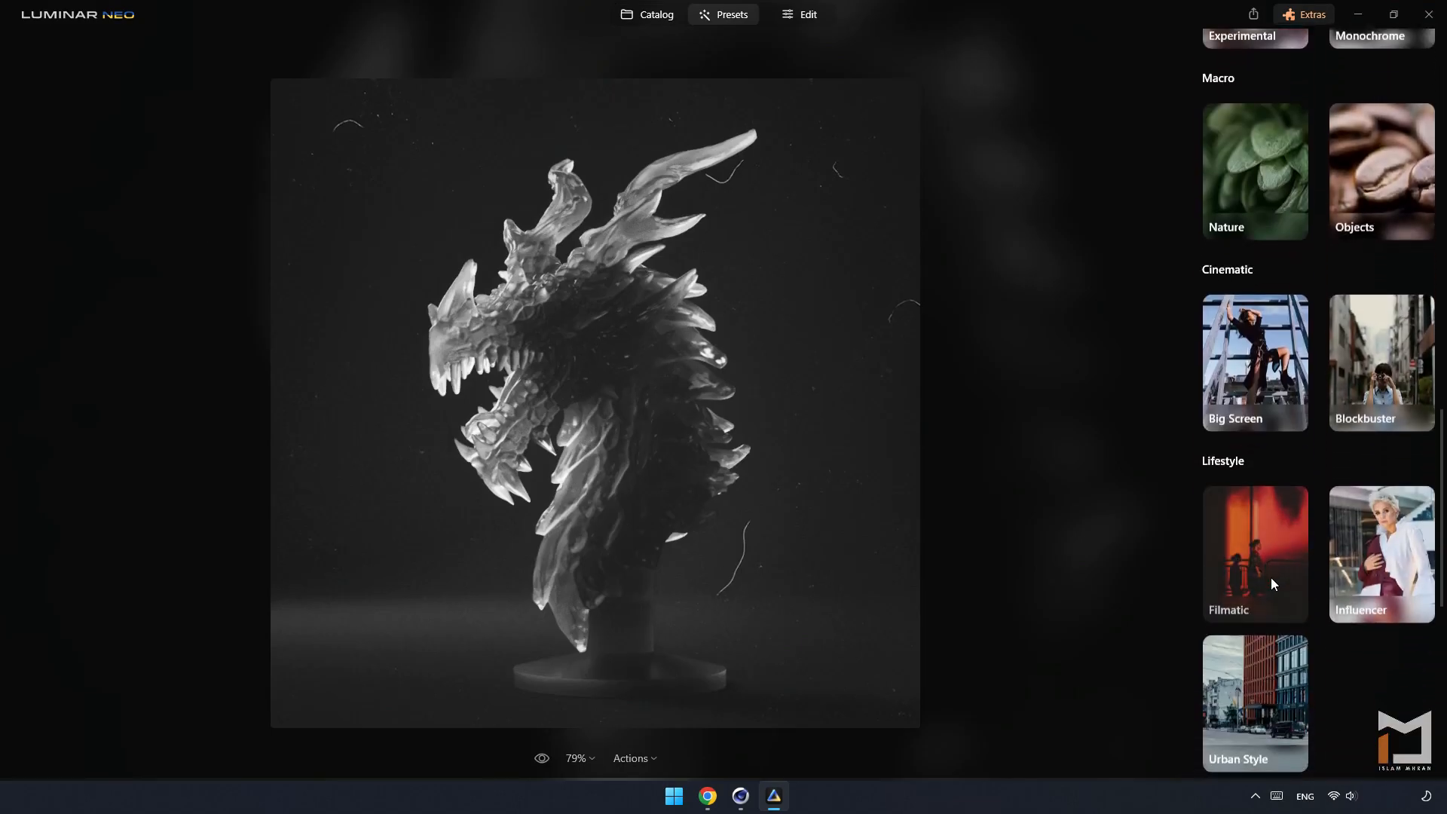
pyautogui.click(1270, 577)
pyautogui.click(1266, 525)
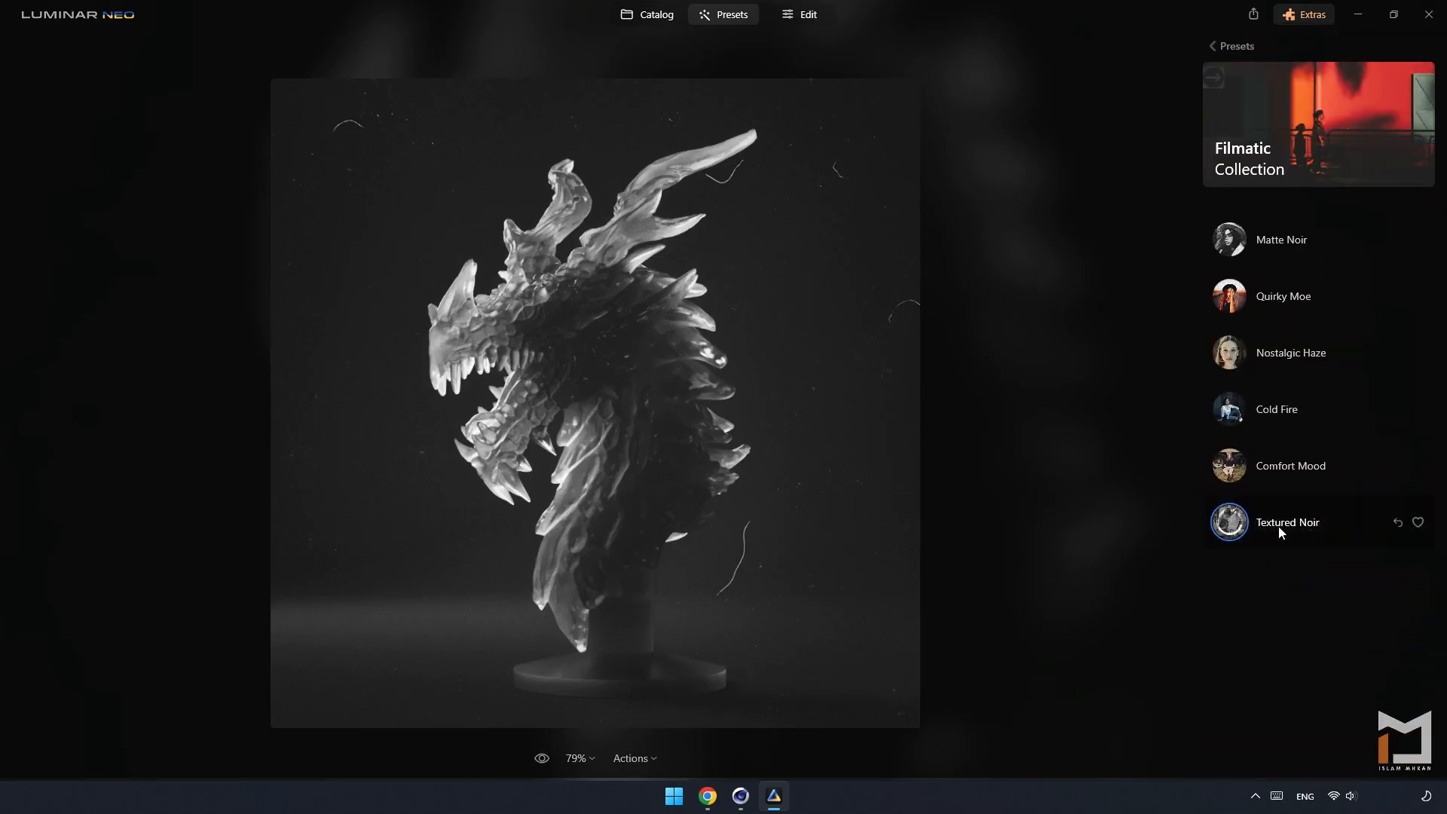
# - Export the noir version to the Desktop as a JPEG, keeping both it and the original 01.jpg, and close Luminar Neo
pyautogui.rightClick(603, 372)
pyautogui.click(603, 475)
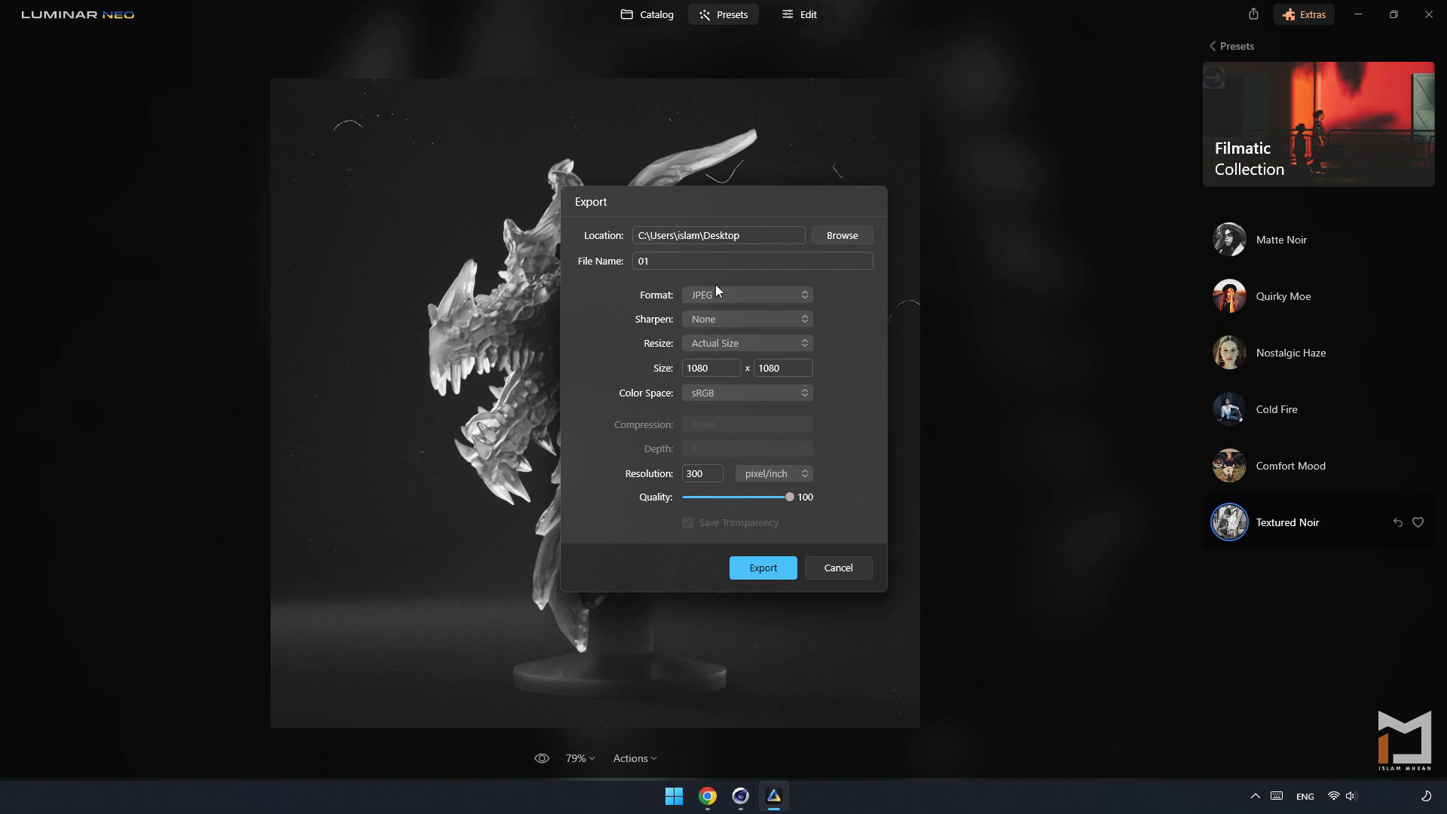
pyautogui.click(761, 571)
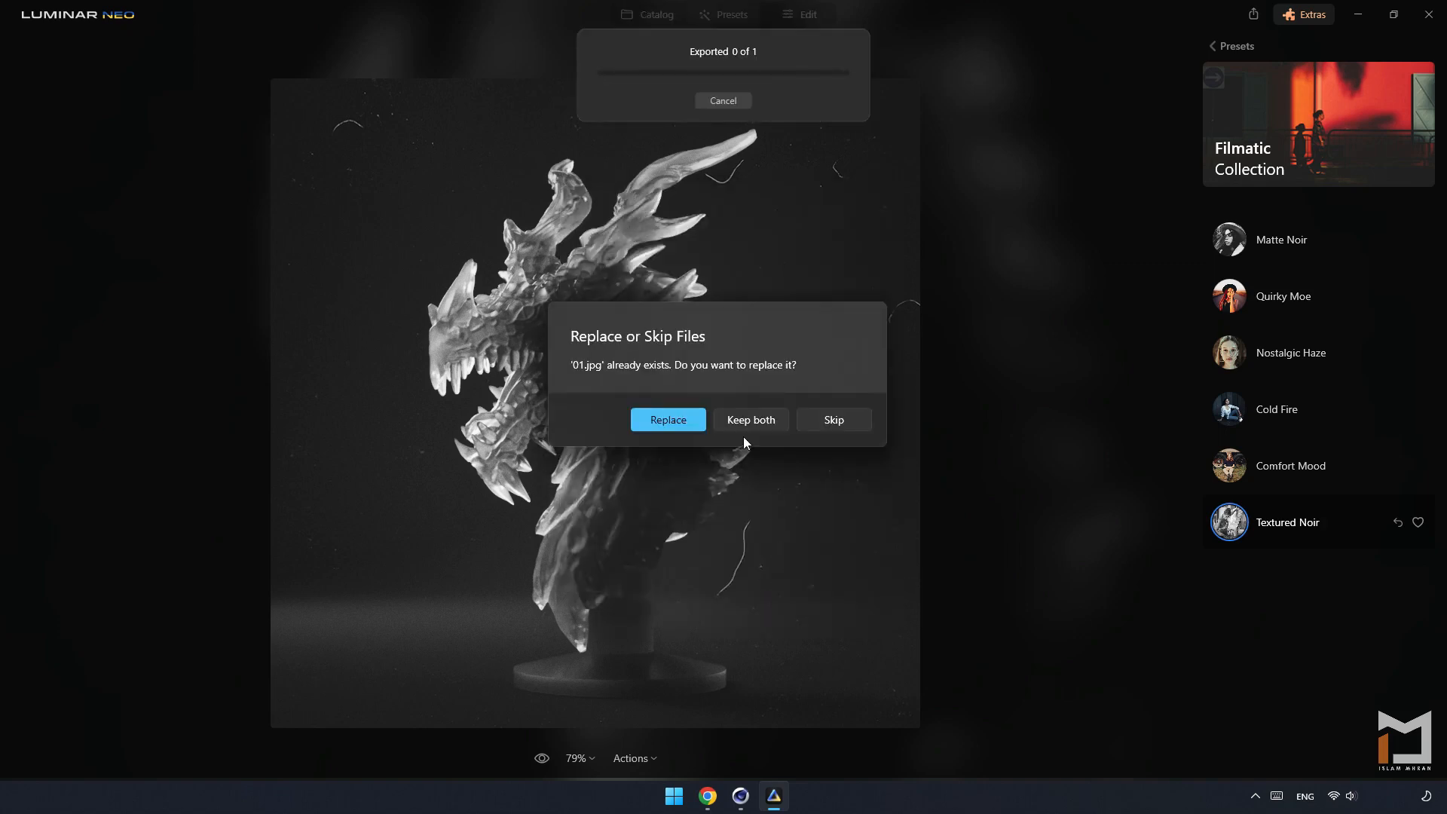
pyautogui.click(757, 424)
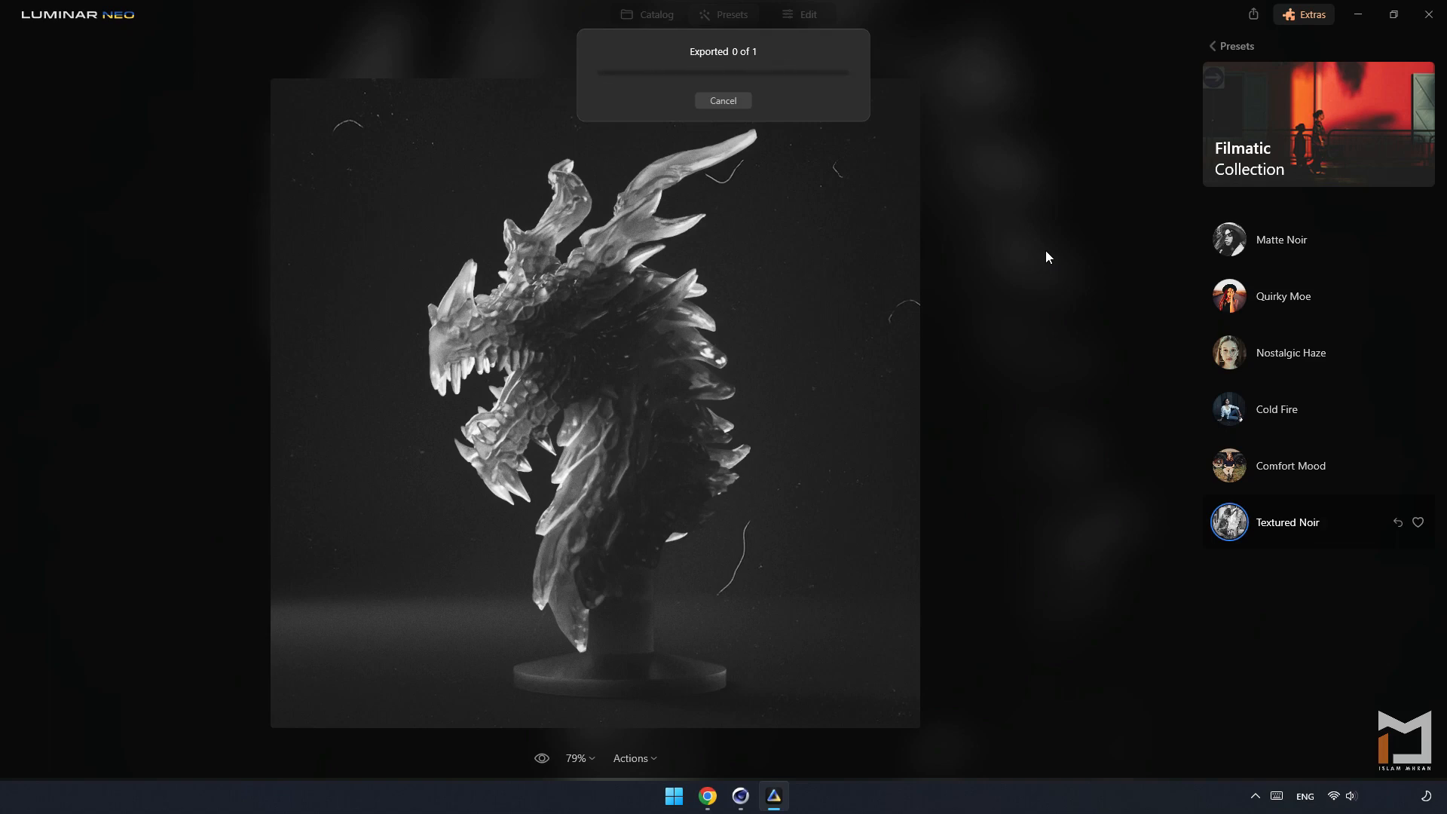
pyautogui.click(1428, 15)
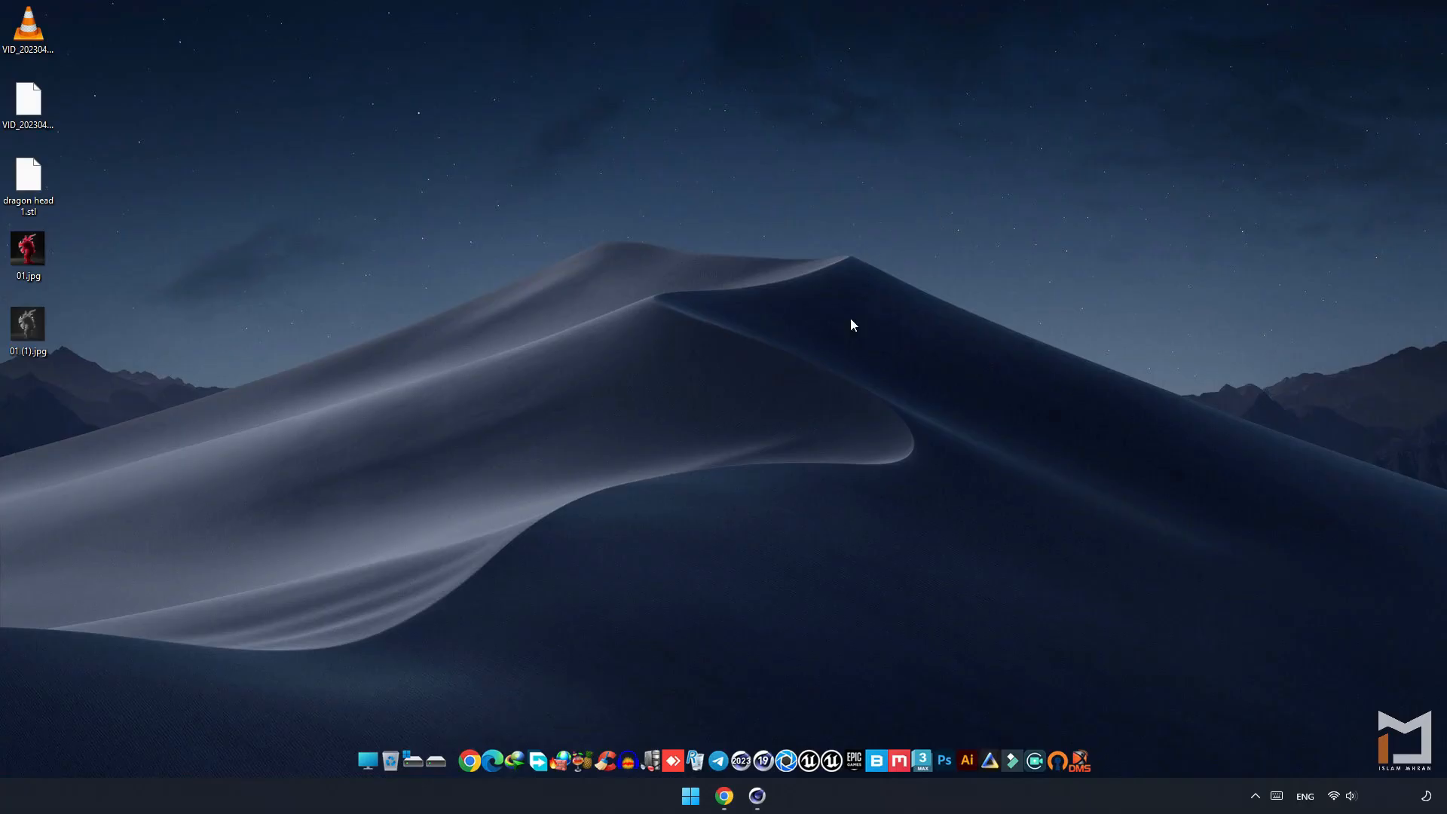
# - Launch Photoshop and open both 01.jpg and 01 (1).jpg from the Desktop
pyautogui.click(946, 760)
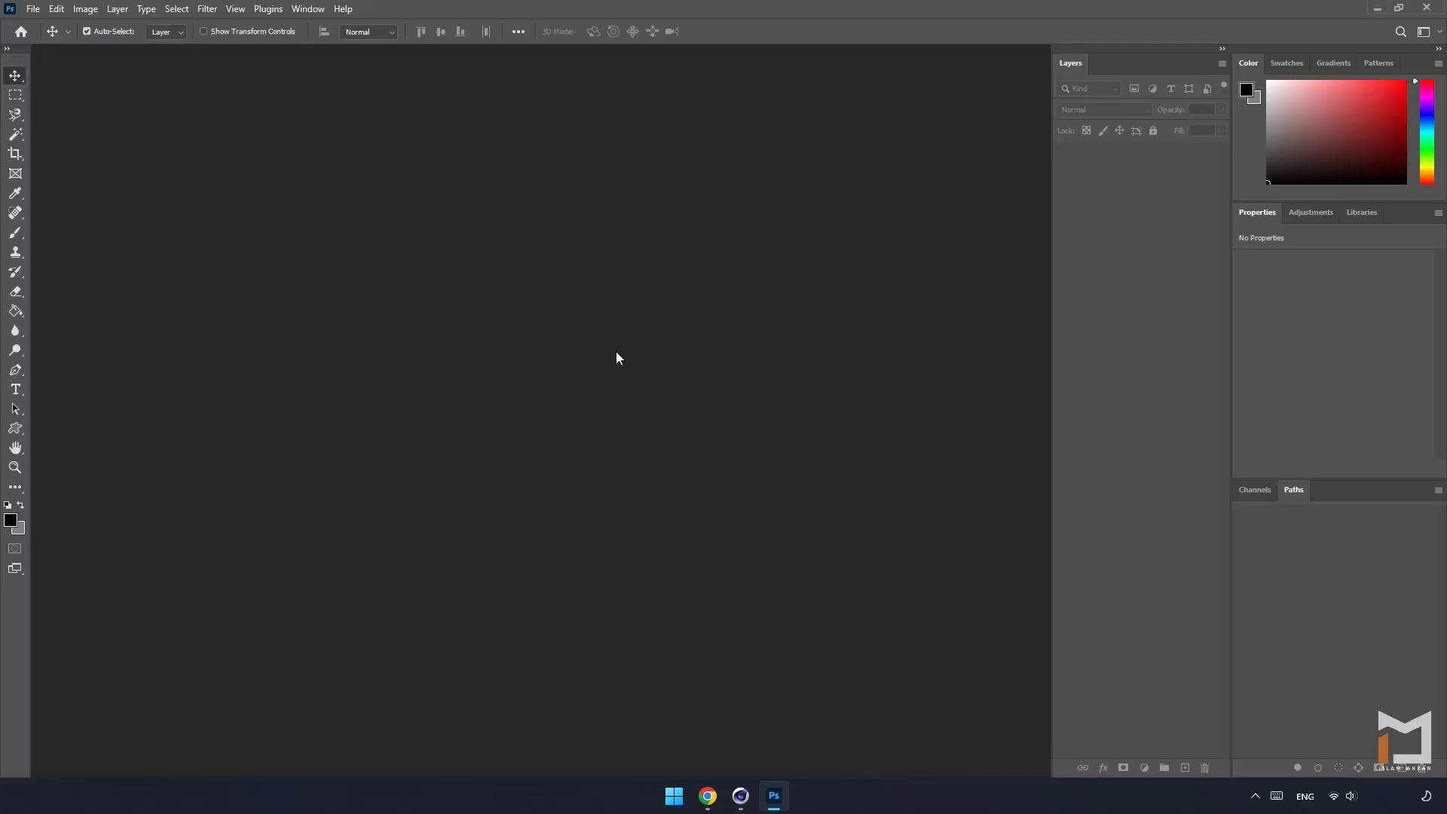
pyautogui.hotkey('ctrl', 'o')
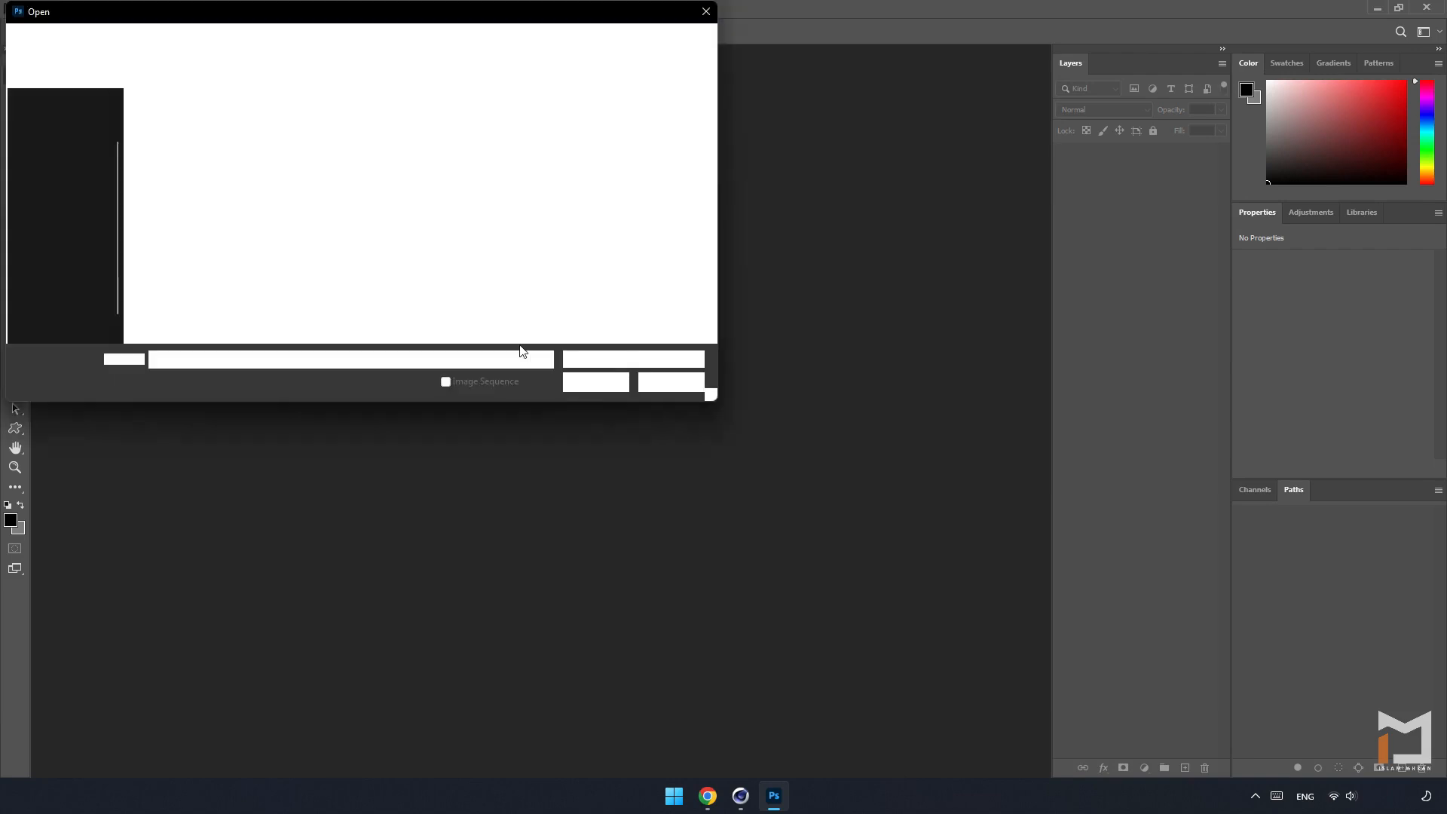
pyautogui.doubleClick(262, 144)
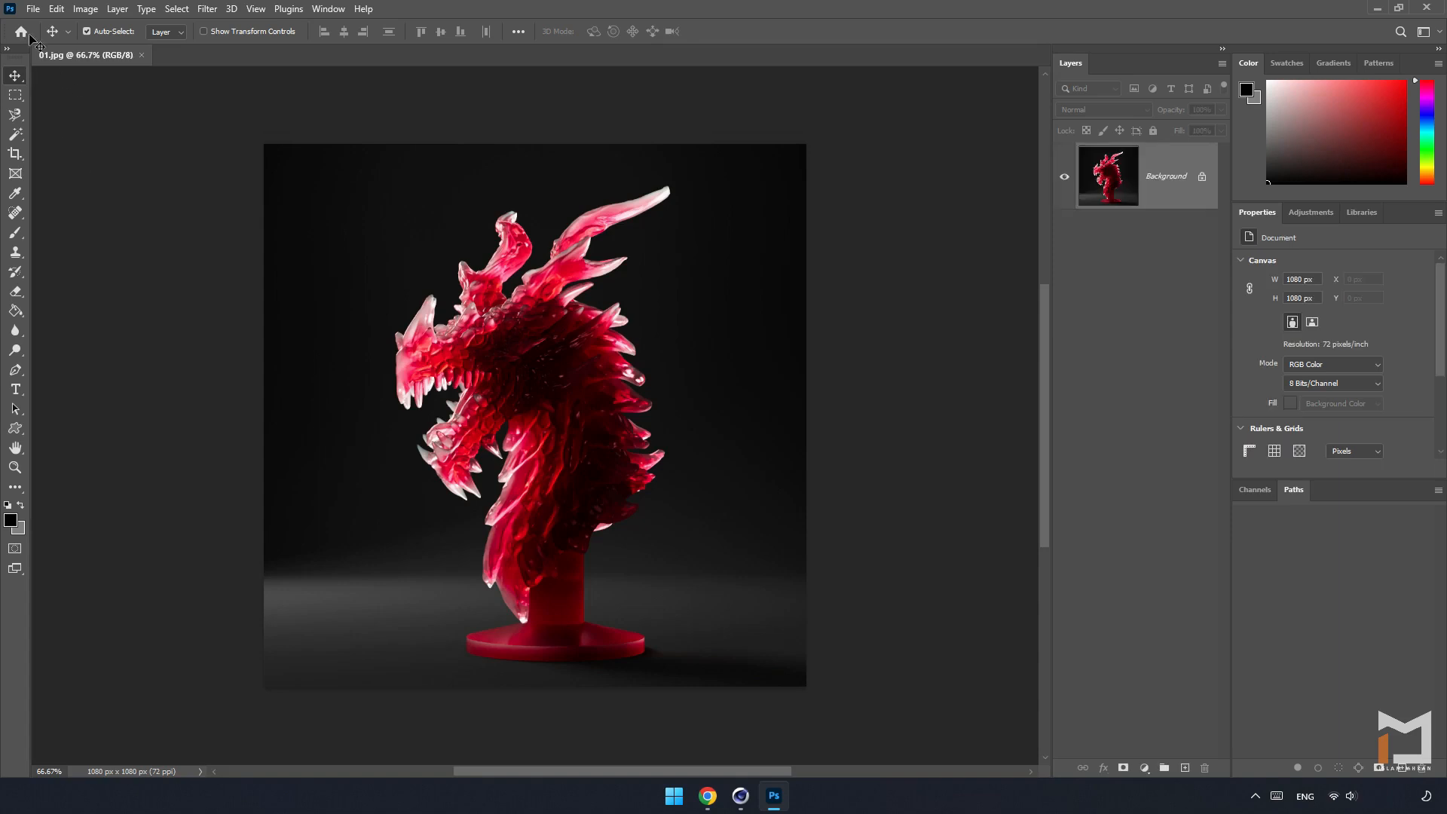
pyautogui.click(33, 9)
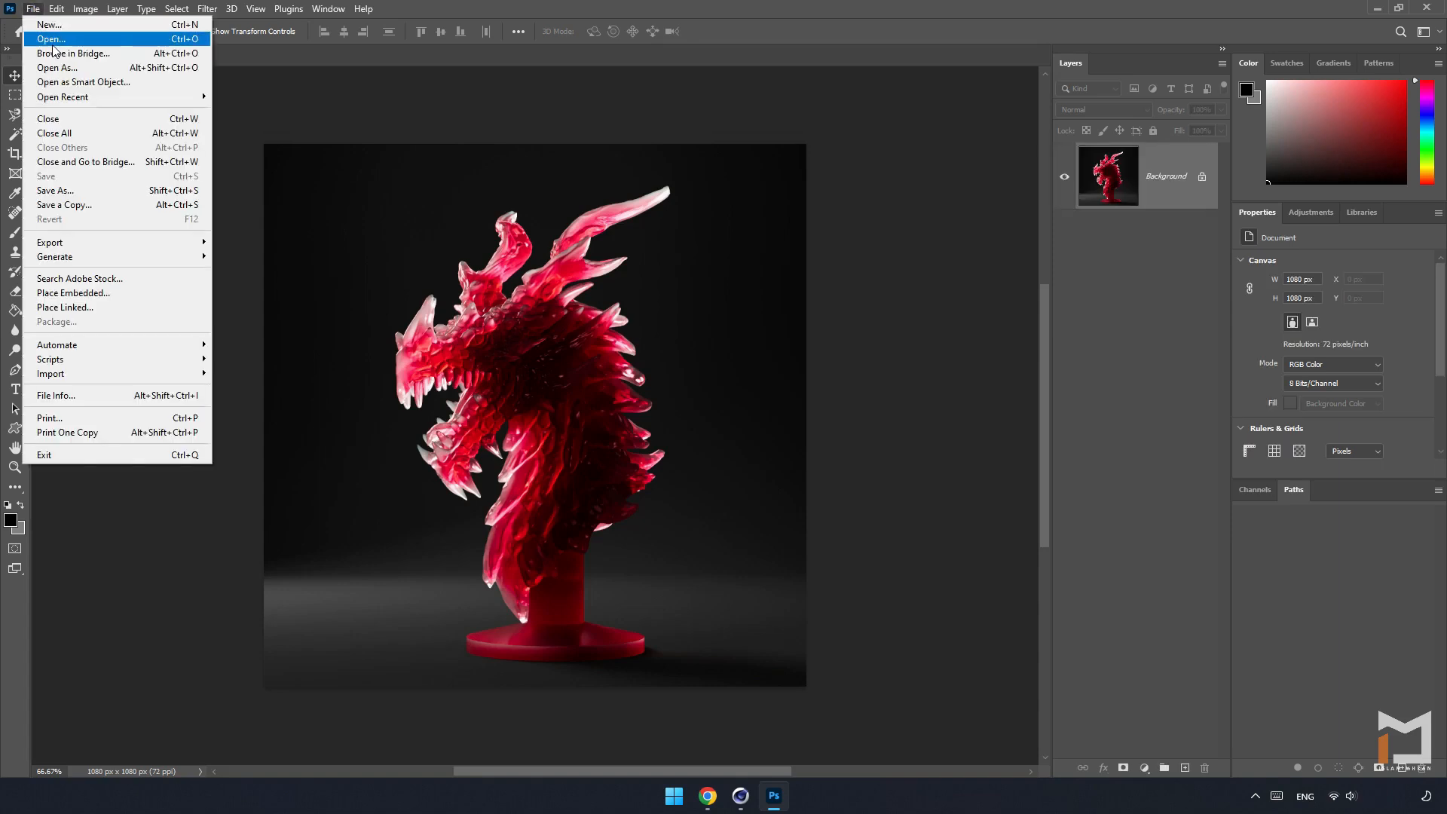
pyautogui.click(45, 42)
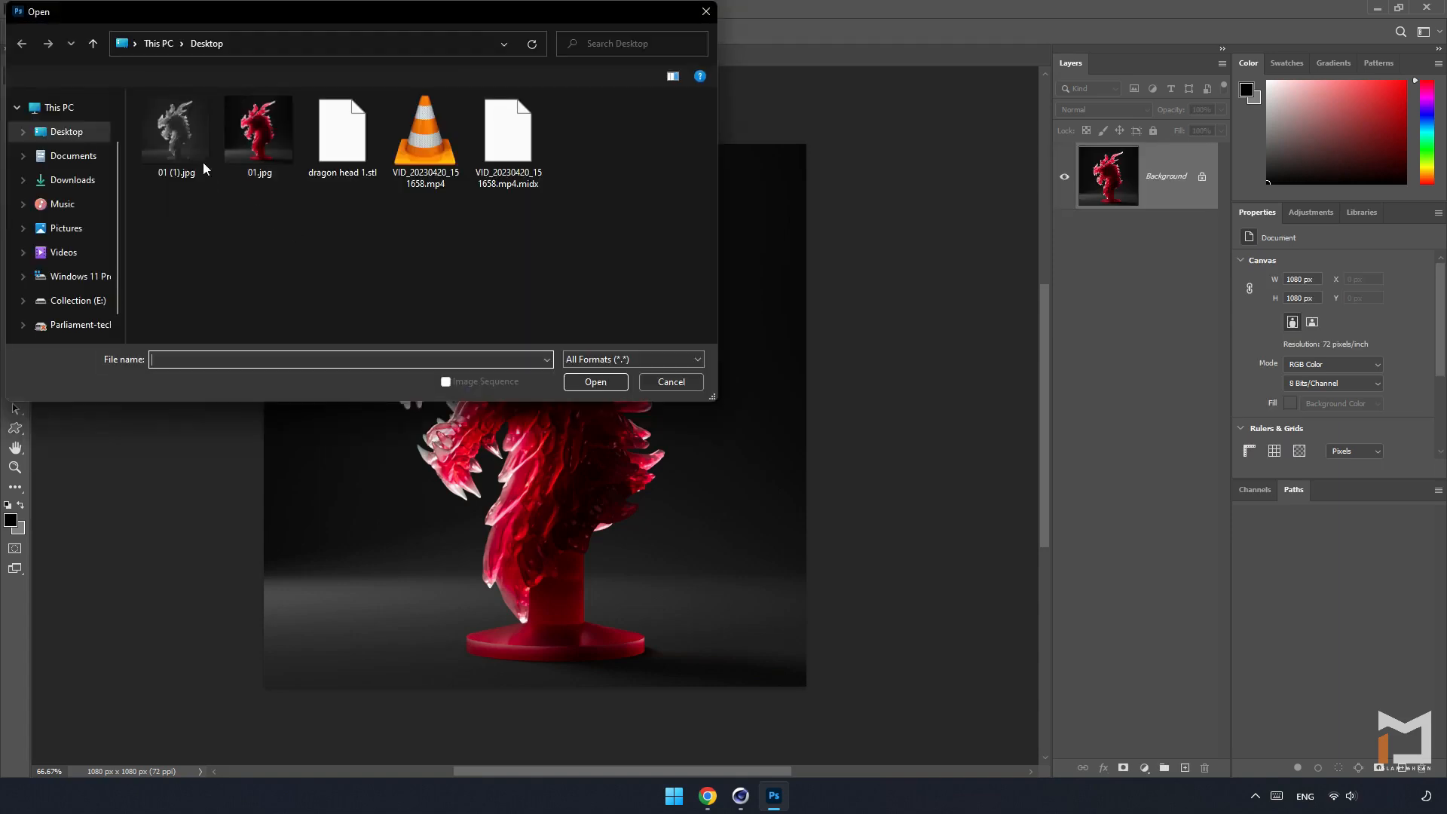
pyautogui.doubleClick(202, 161)
# - Float the 01 (1).jpg document, copy its image into 01.jpg as a layer aligned over the render, and try out its opacity
pyautogui.moveTo(226, 56); pyautogui.dragTo(343, 193)
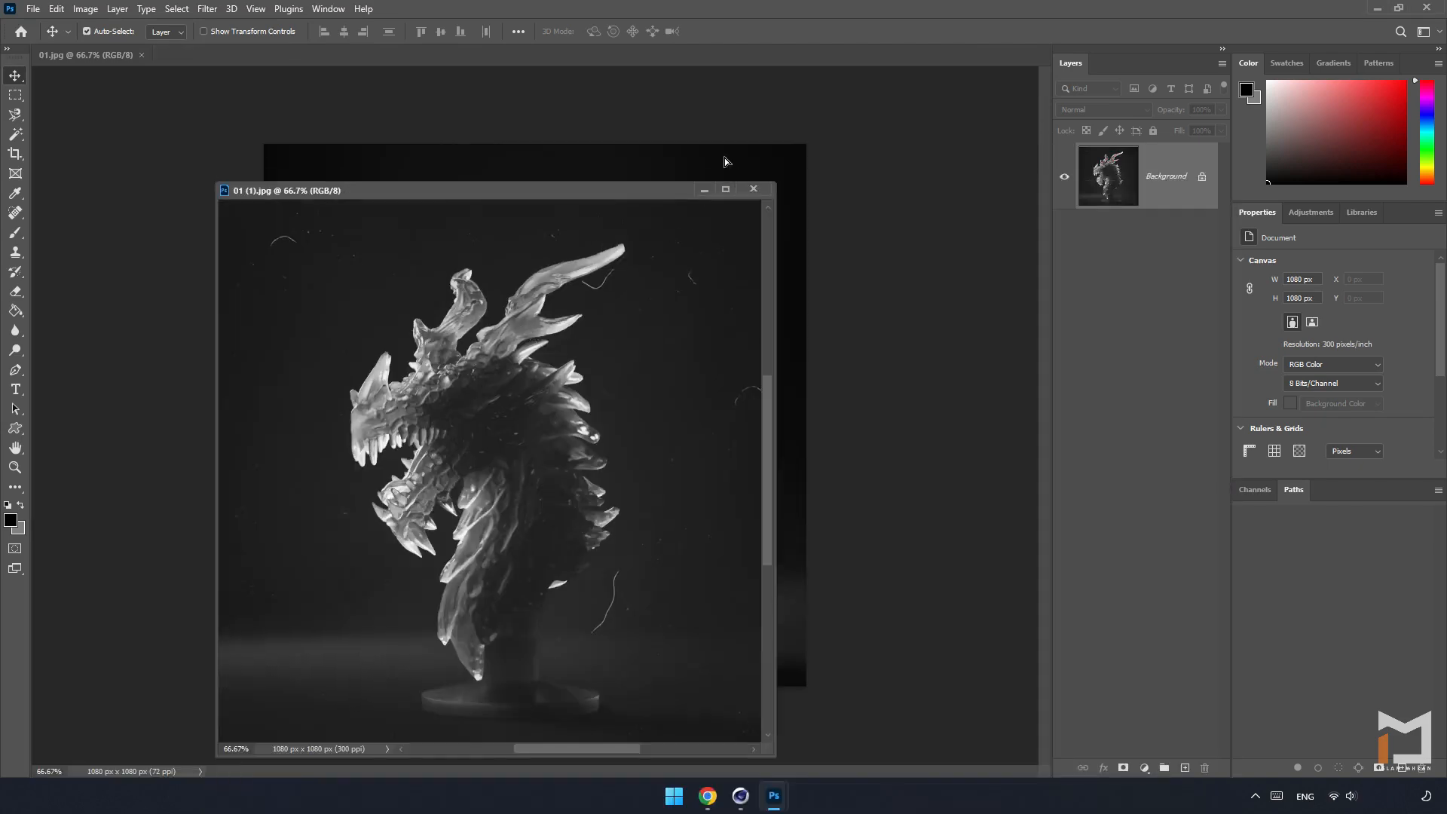
pyautogui.moveTo(725, 156); pyautogui.dragTo(725, 158)
pyautogui.moveTo(688, 264); pyautogui.dragTo(522, 369)
pyautogui.click(1221, 110)
pyautogui.moveTo(1176, 128); pyautogui.dragTo(1222, 130)
# - Unlock the Background layer and move the red render above the black-and-white layer
pyautogui.moveTo(1116, 221); pyautogui.dragTo(1127, 180)
pyautogui.click(1128, 181)
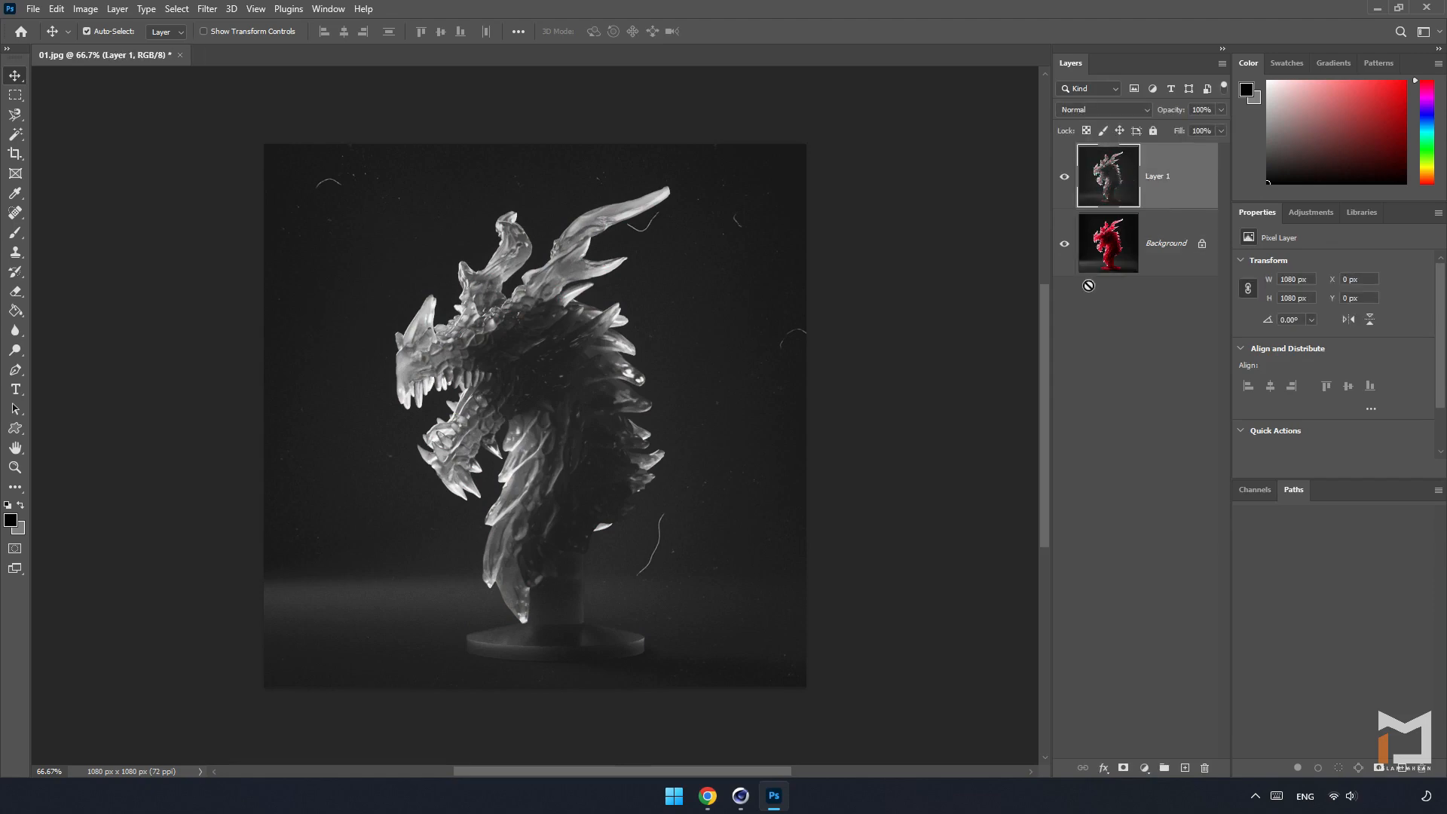
pyautogui.click(1203, 247)
pyautogui.hotkey('ctrl', ']')
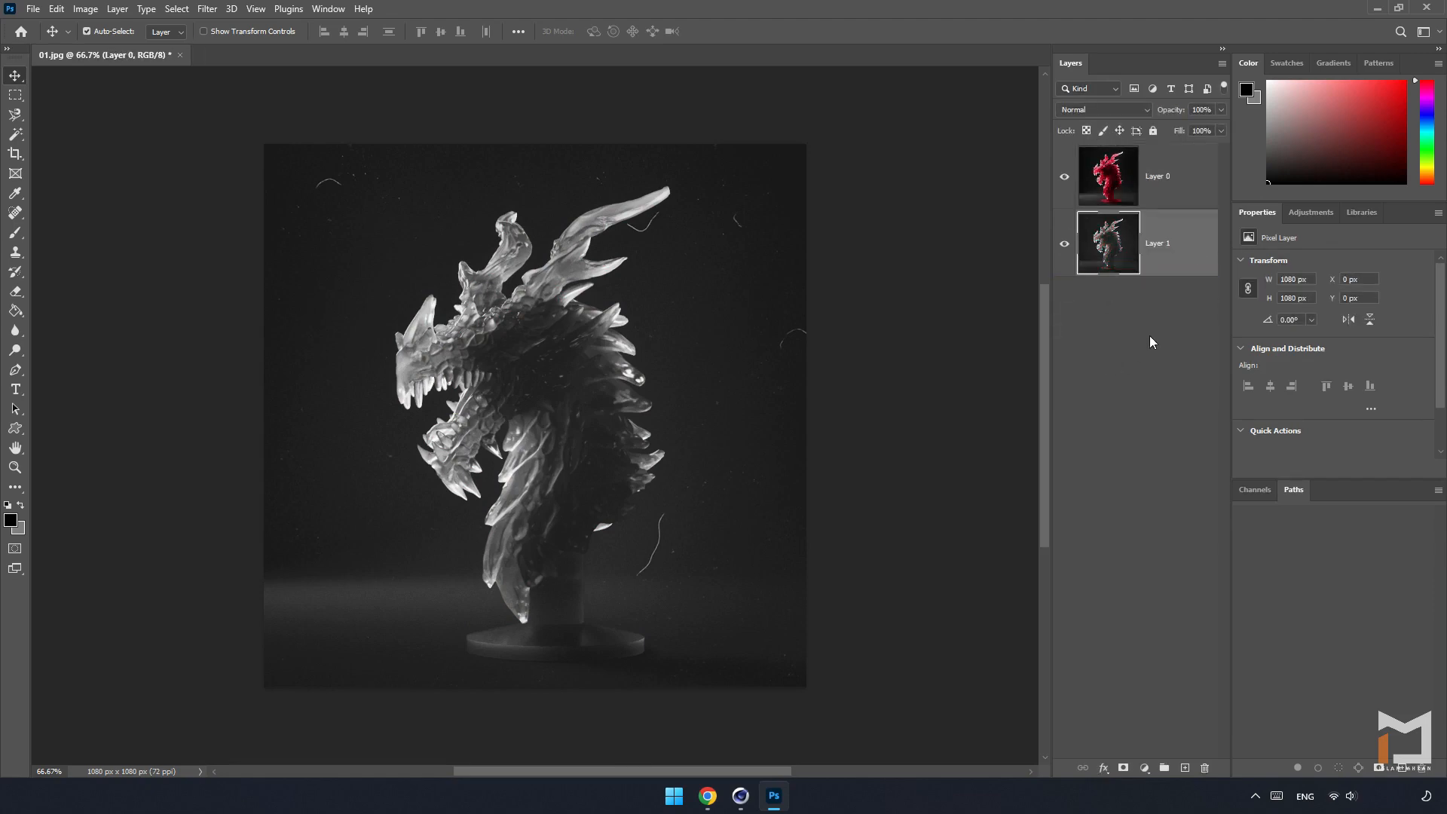
# - Set the opacity of the red render layer to 30%
pyautogui.click(1221, 109)
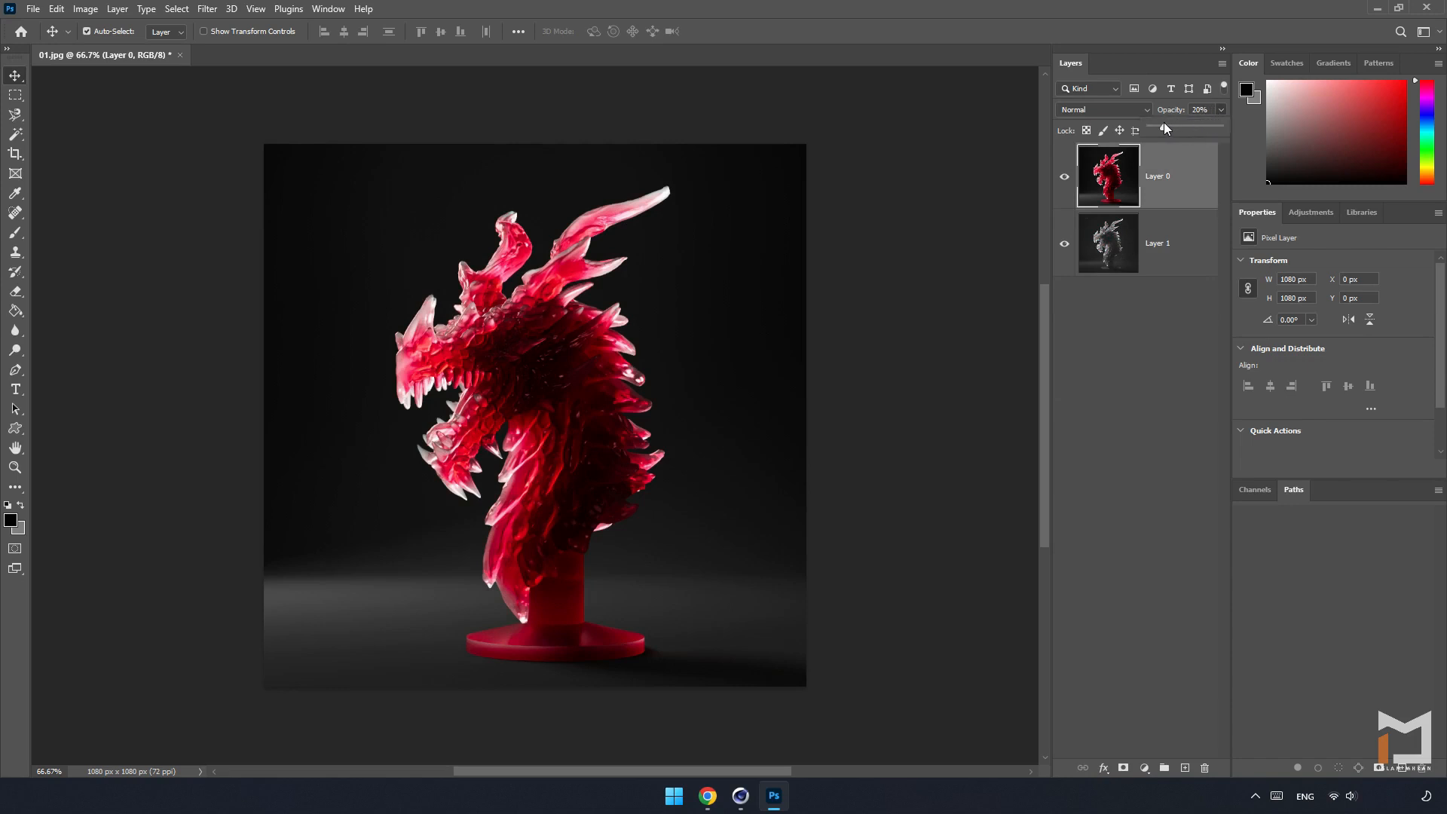
pyautogui.click(1165, 125)
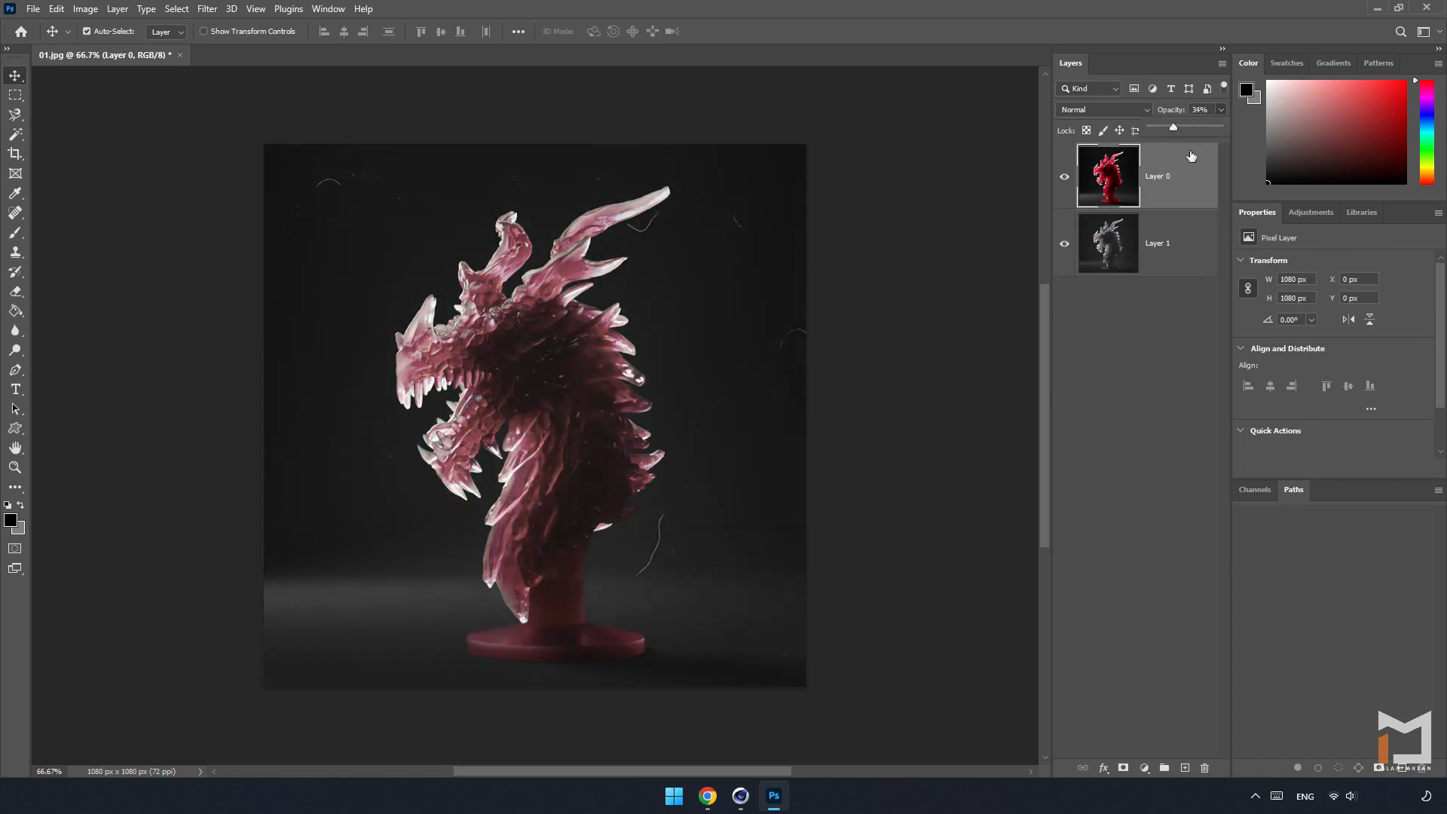
pyautogui.click(1202, 110)
pyautogui.write('30')
pyautogui.press('Return')
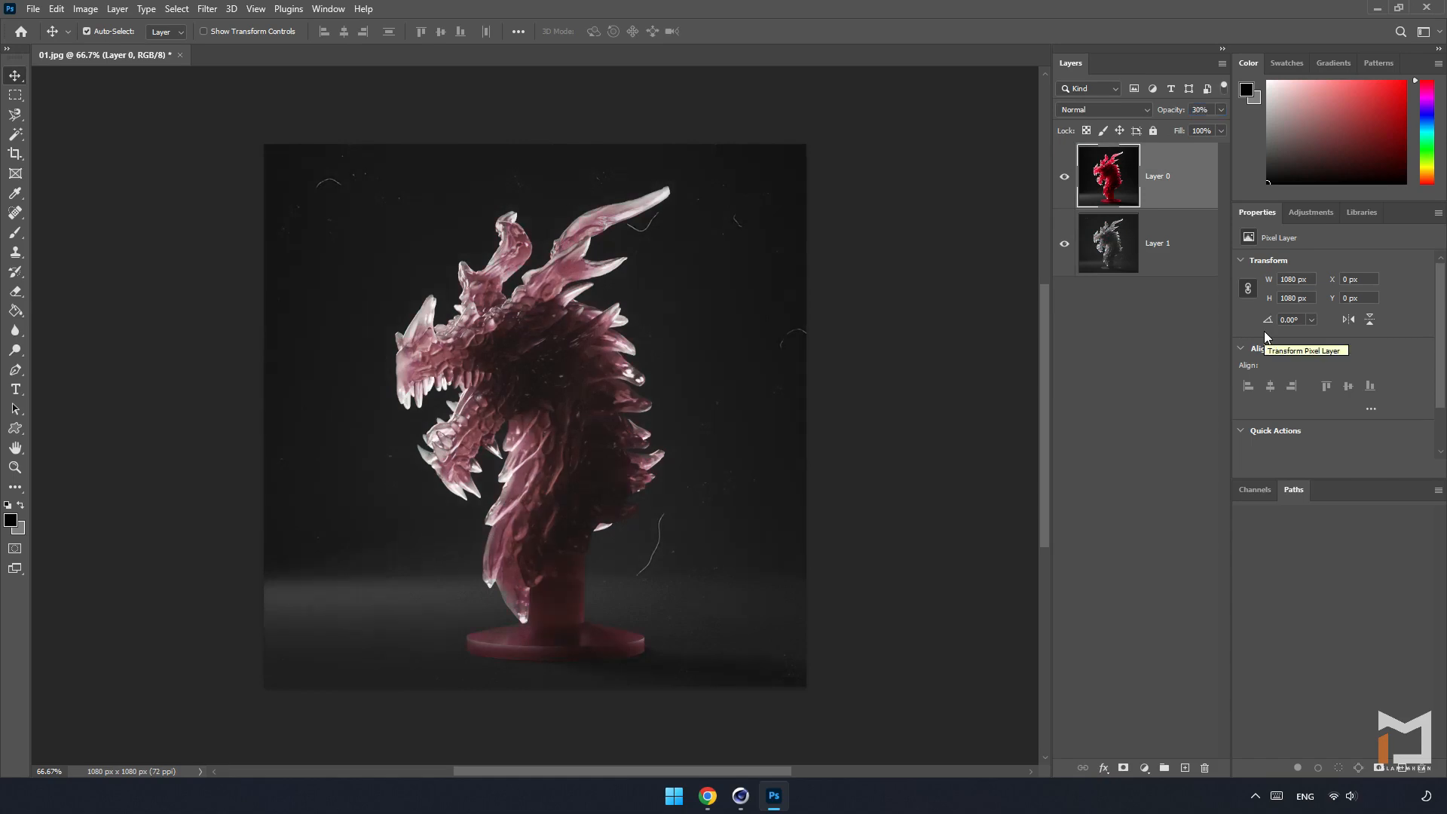
# - Add a Hue/Saturation adjustment layer on top and set its saturation to +50
pyautogui.click(1314, 215)
pyautogui.click(1264, 274)
pyautogui.moveTo(1360, 348); pyautogui.dragTo(1394, 343)
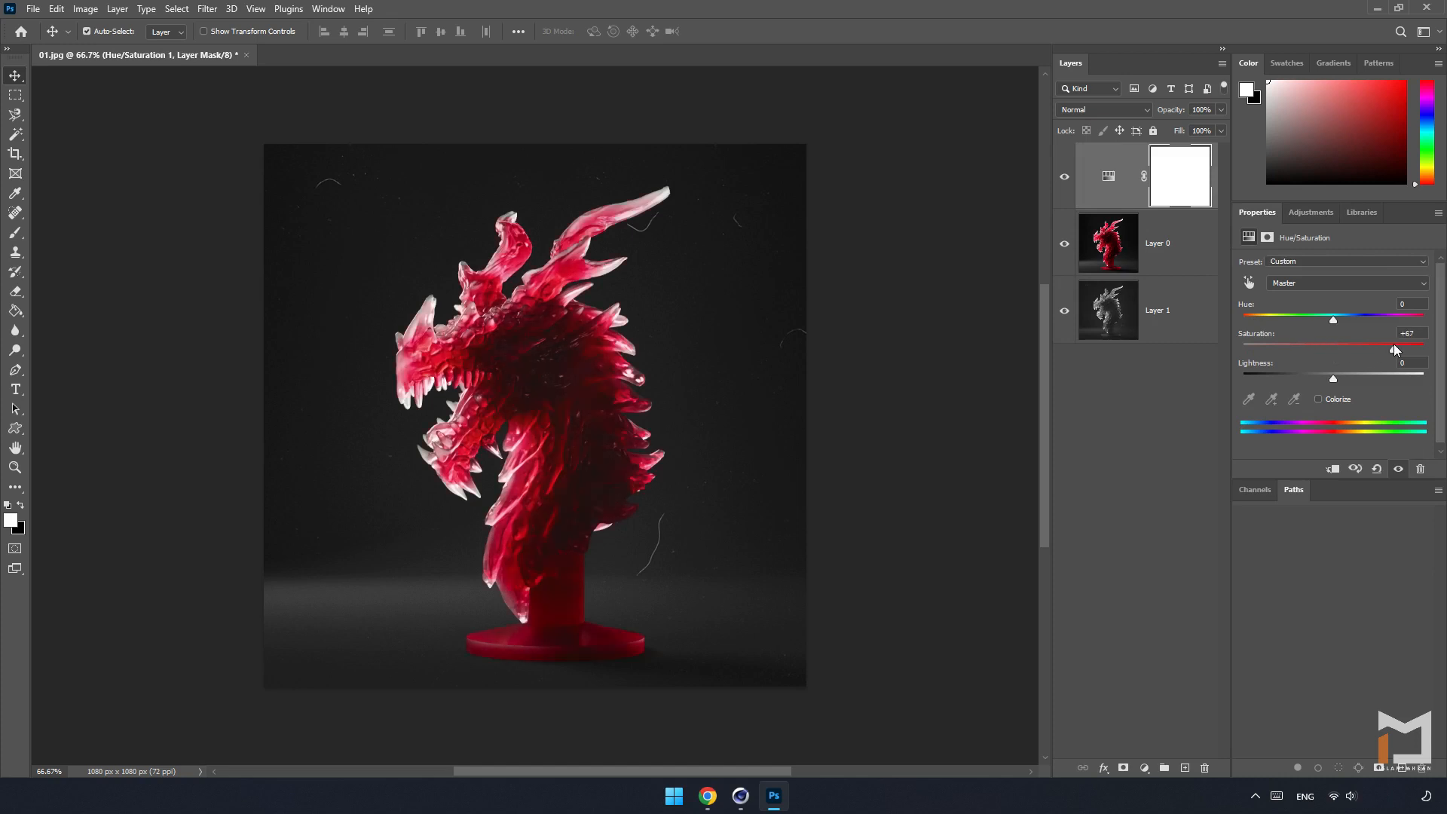
pyautogui.moveTo(1383, 375); pyautogui.dragTo(1369, 354)
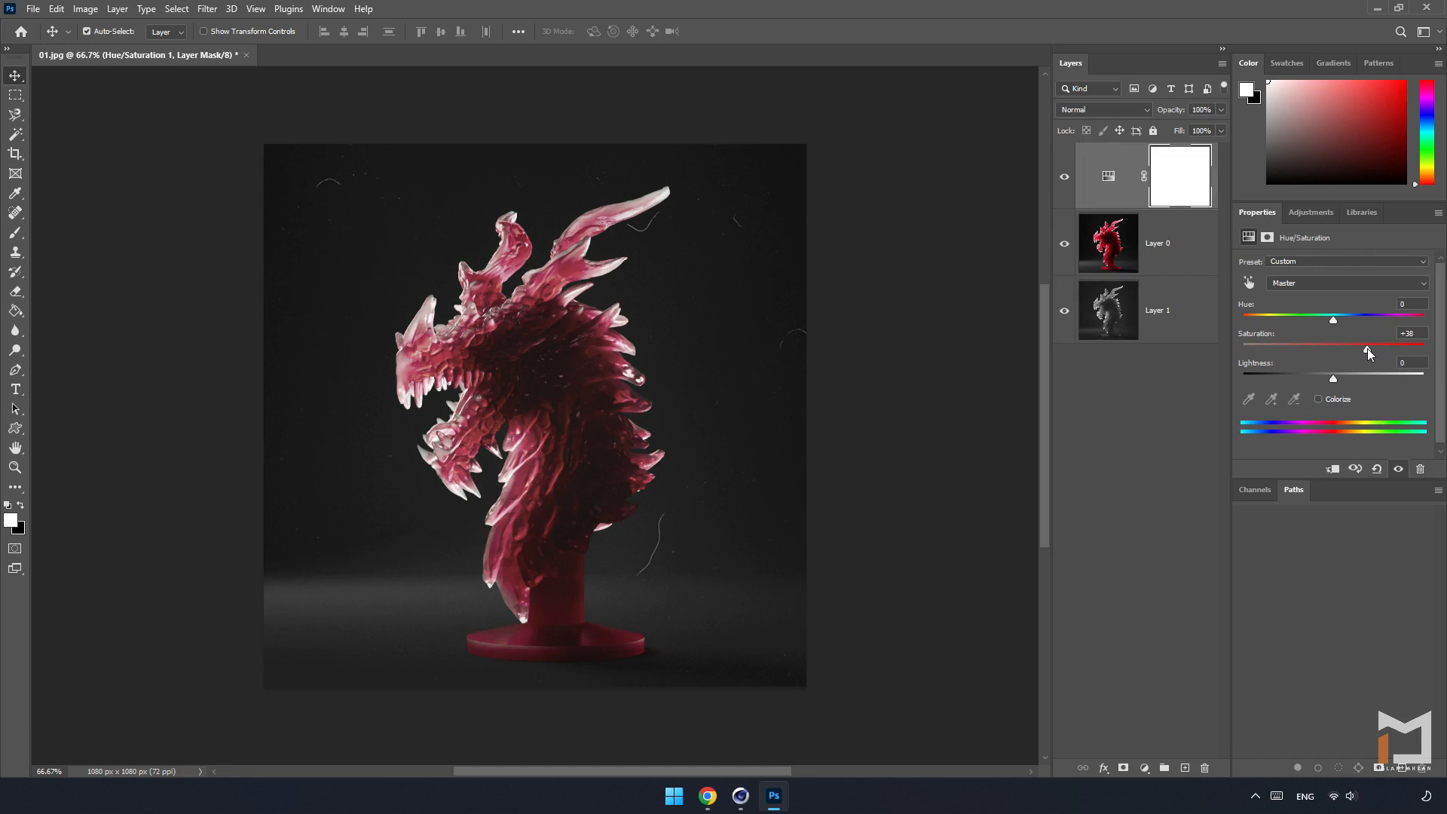
pyautogui.click(1408, 333)
pyautogui.write('50')
# - Merge the Hue/Saturation adjustment and both image layers into a single layer
pyautogui.rightClick(1152, 306)
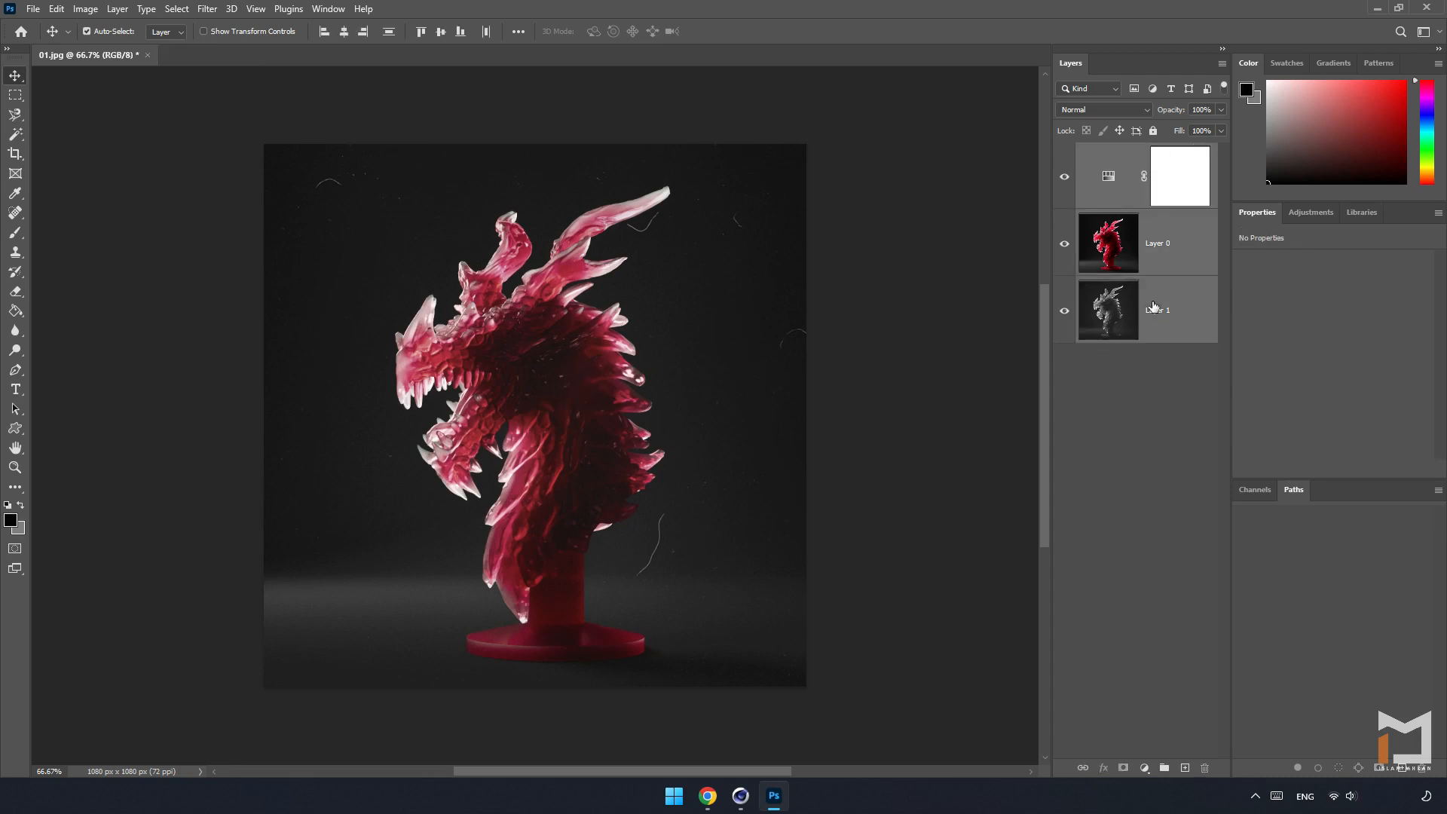
pyautogui.click(1236, 585)
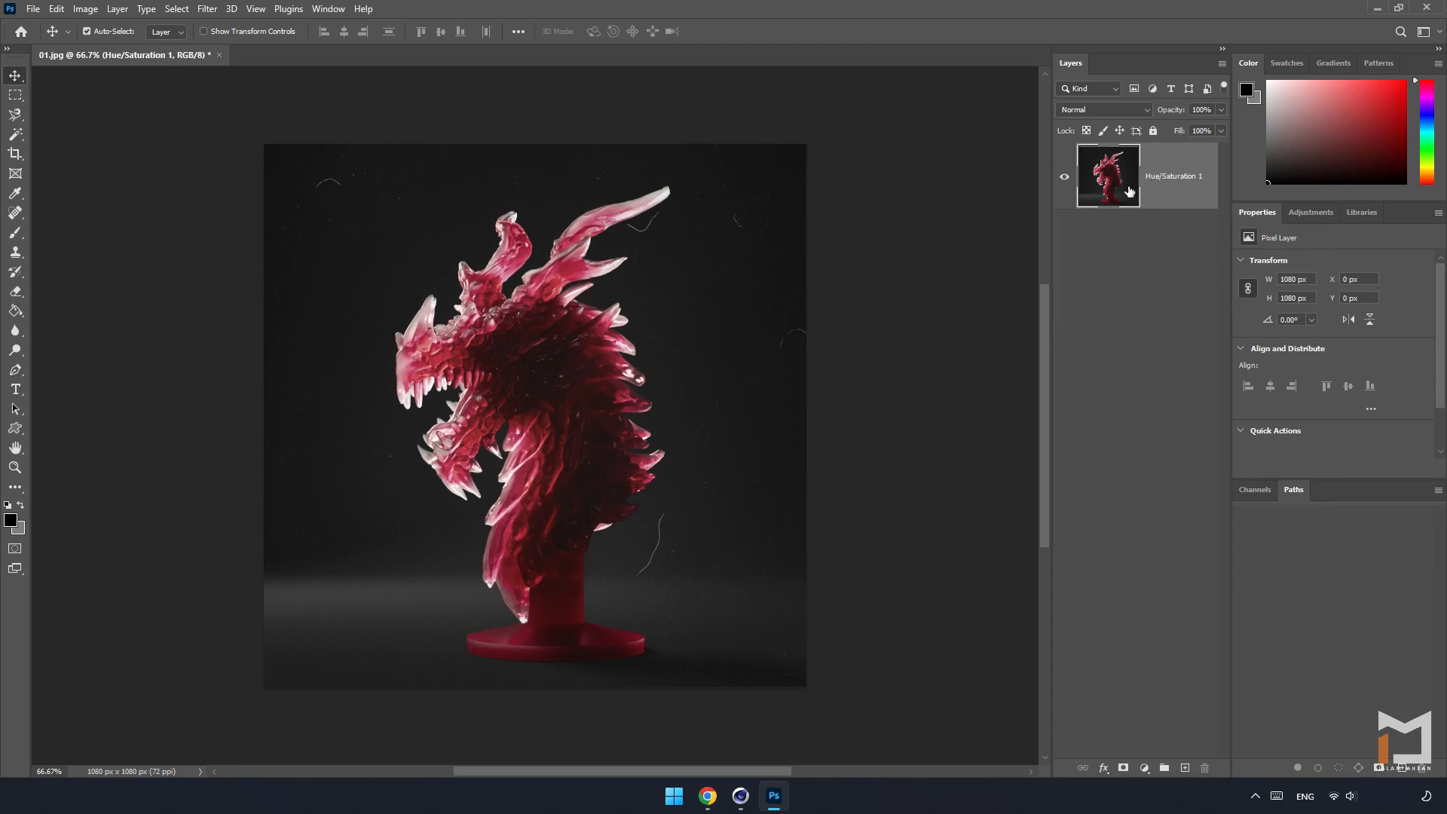
# - Remove the five thin curved scratch marks from the dark background around the dragon with the Spot Healing Brush
pyautogui.click(17, 214)
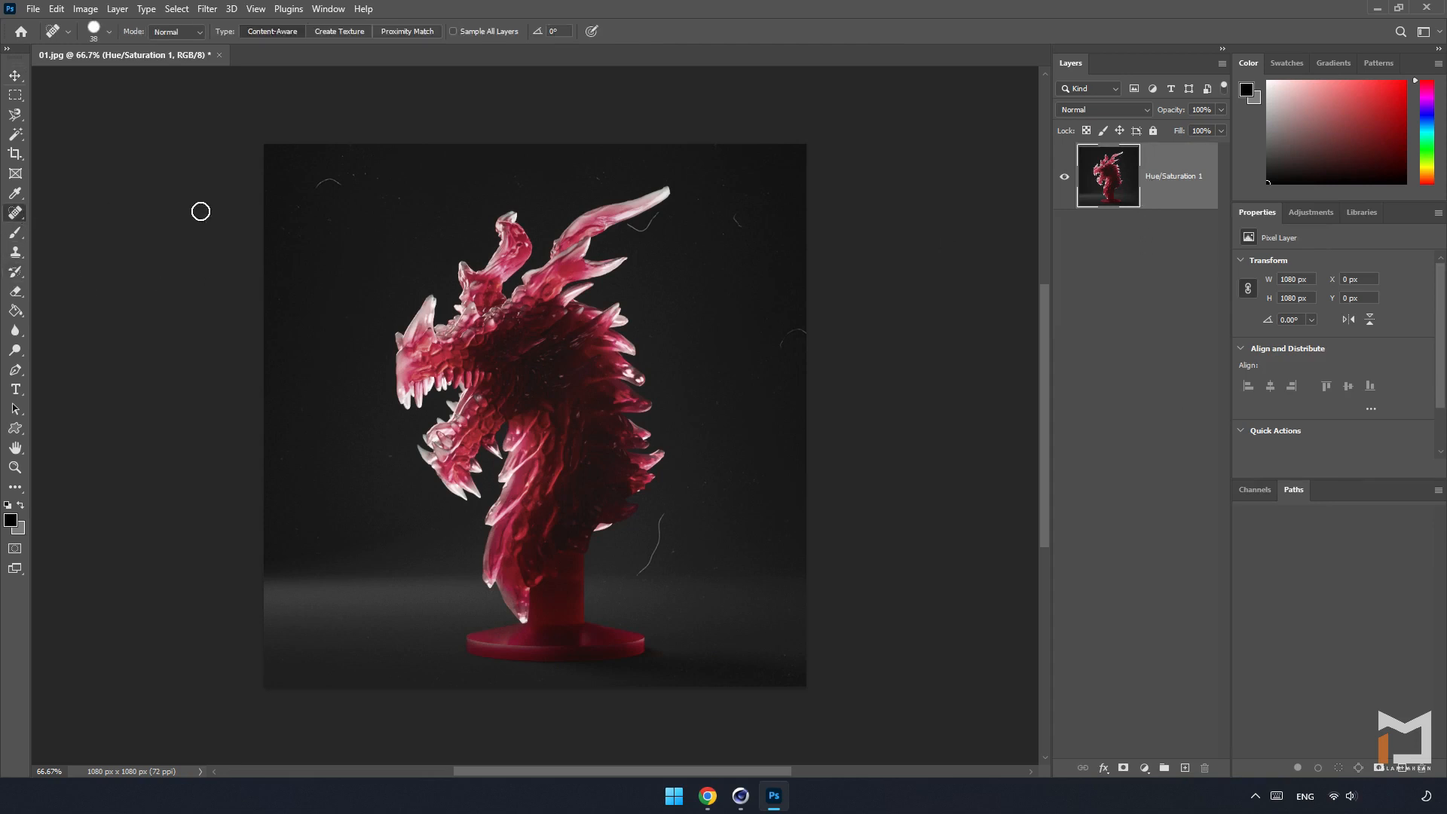
pyautogui.moveTo(307, 184); pyautogui.dragTo(338, 184)
pyautogui.moveTo(732, 211); pyautogui.dragTo(740, 232)
pyautogui.moveTo(776, 353); pyautogui.dragTo(803, 317)
pyautogui.moveTo(630, 220); pyautogui.dragTo(665, 220)
pyautogui.moveTo(662, 506); pyautogui.dragTo(638, 579)
pyautogui.click(16, 77)
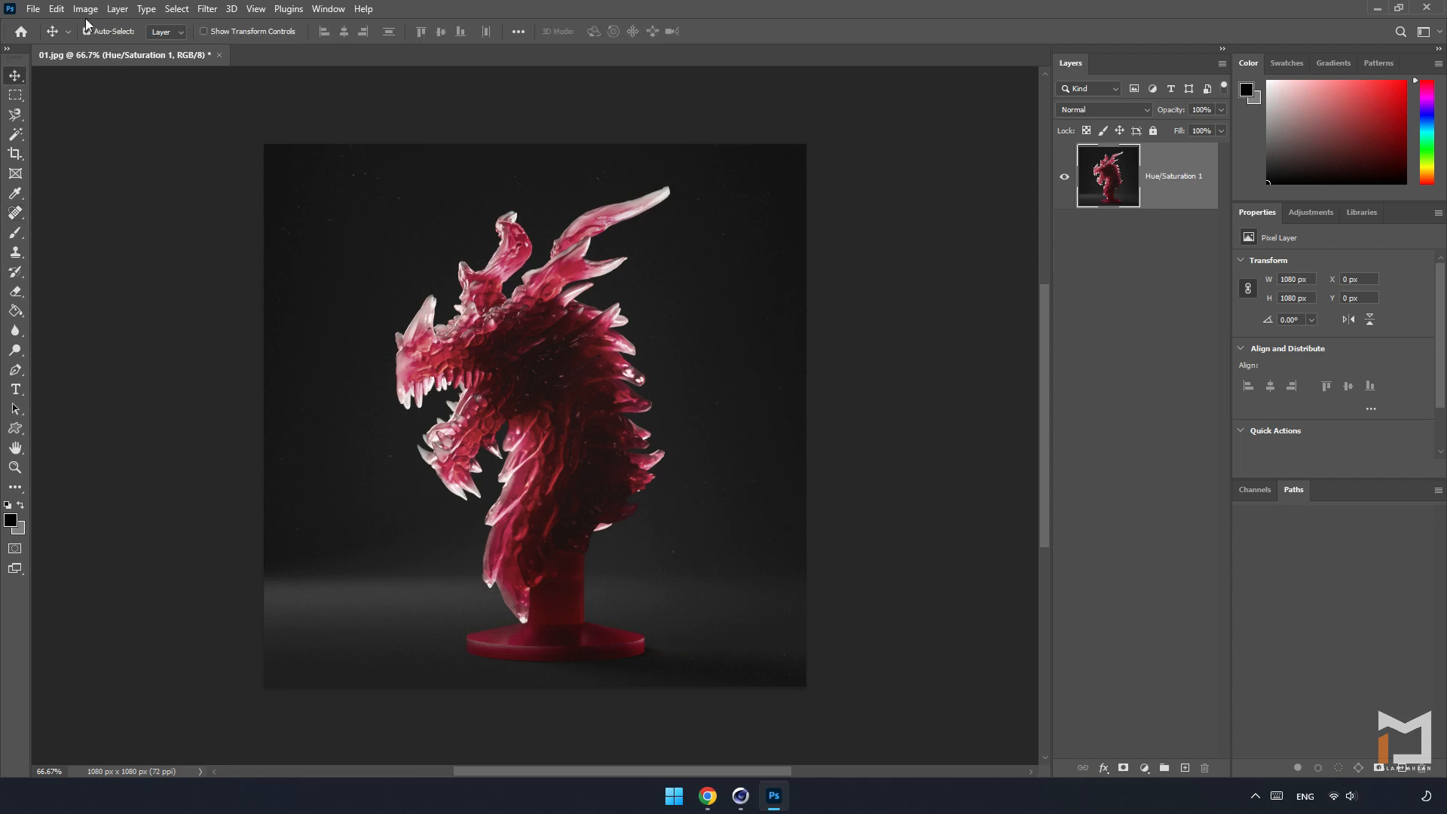
# - Save a JPEG copy to the Desktop over the existing 01.jpg, at Maximum quality 12 with the Progressive format option
pyautogui.click(33, 9)
pyautogui.click(122, 207)
pyautogui.click(259, 132)
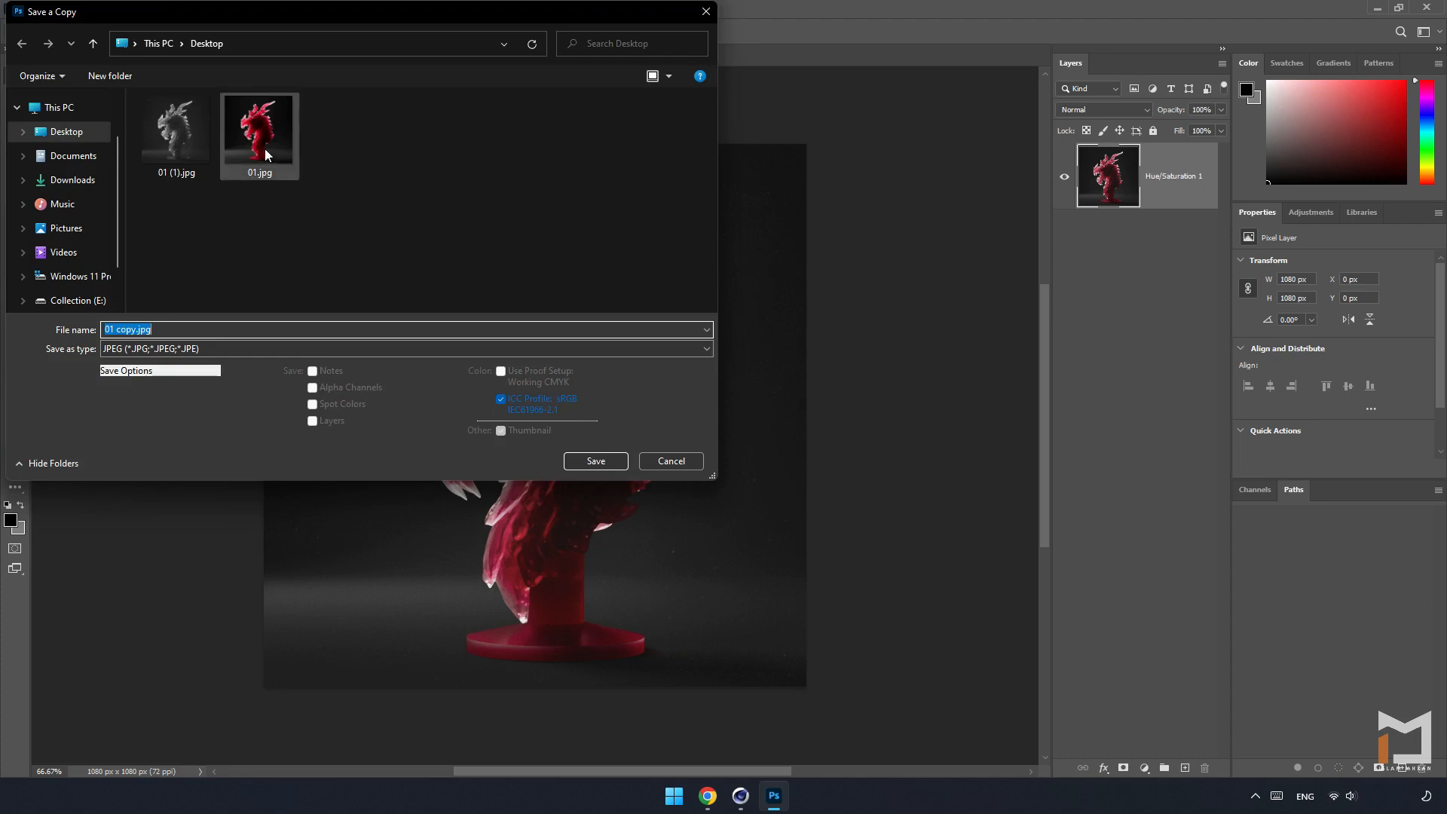
pyautogui.click(595, 461)
pyautogui.click(773, 401)
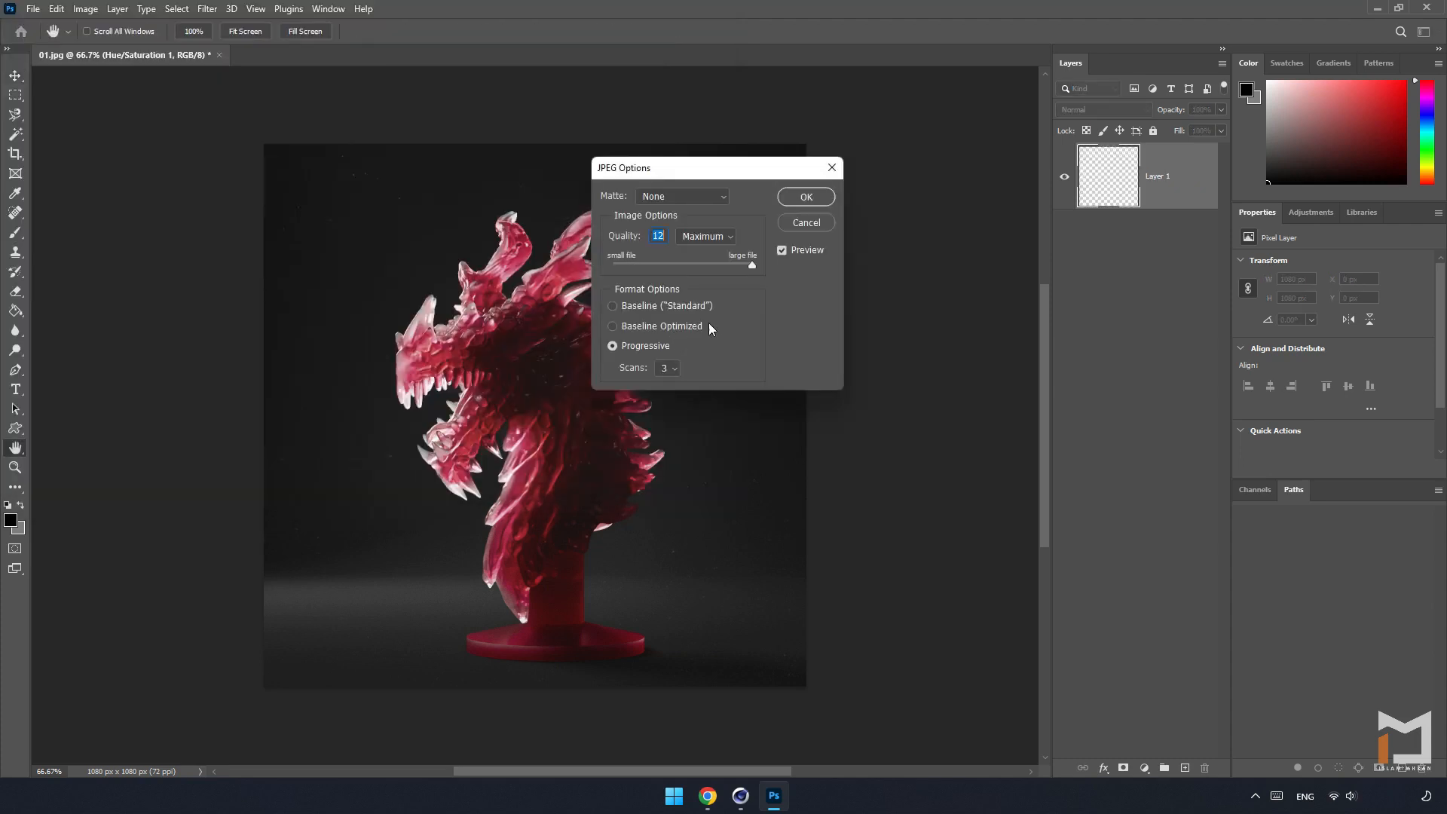
pyautogui.click(812, 203)
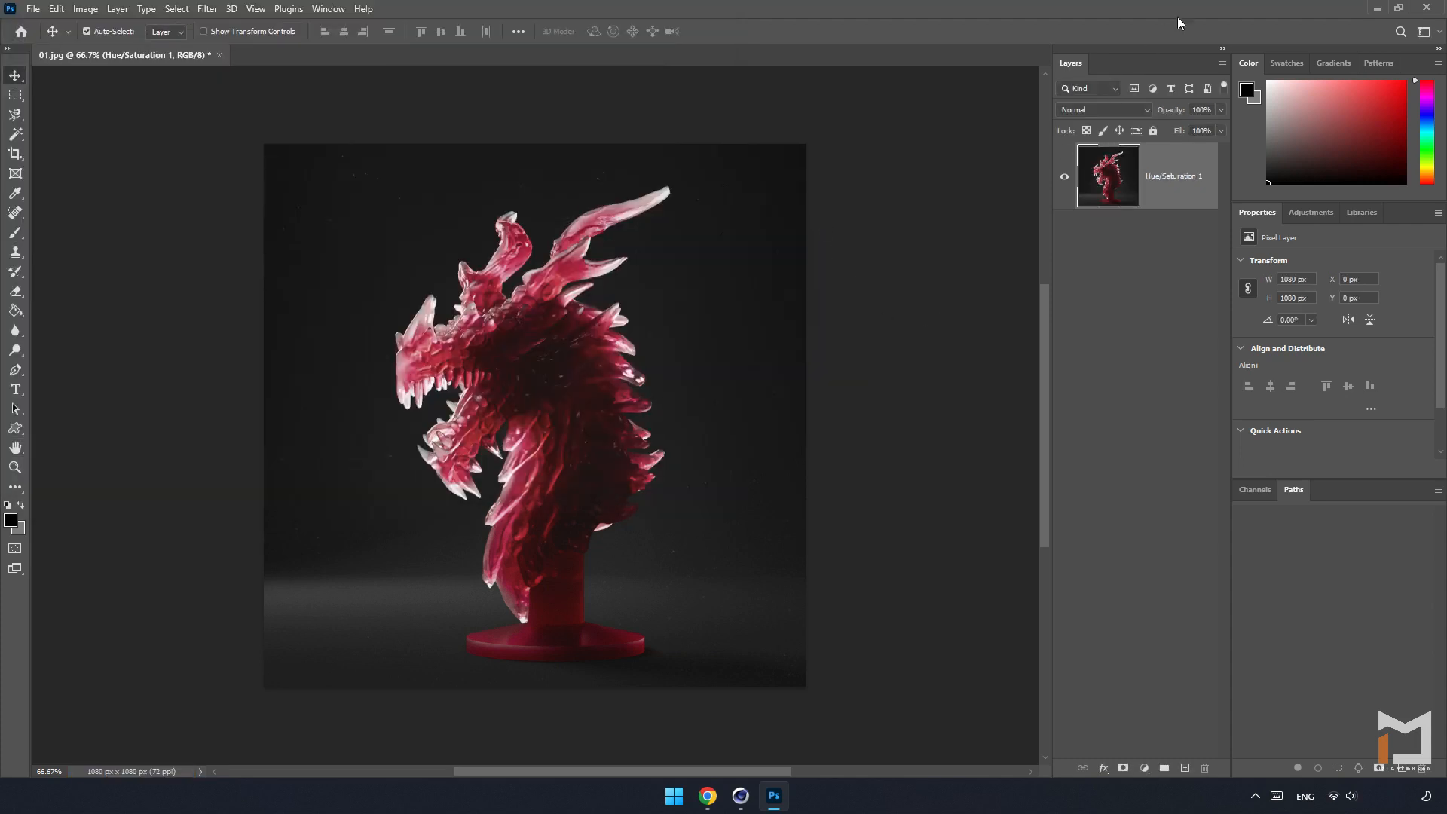
# - Quit Photoshop without saving the open document and open 01.jpg from the desktop in the image viewer
pyautogui.click(1426, 7)
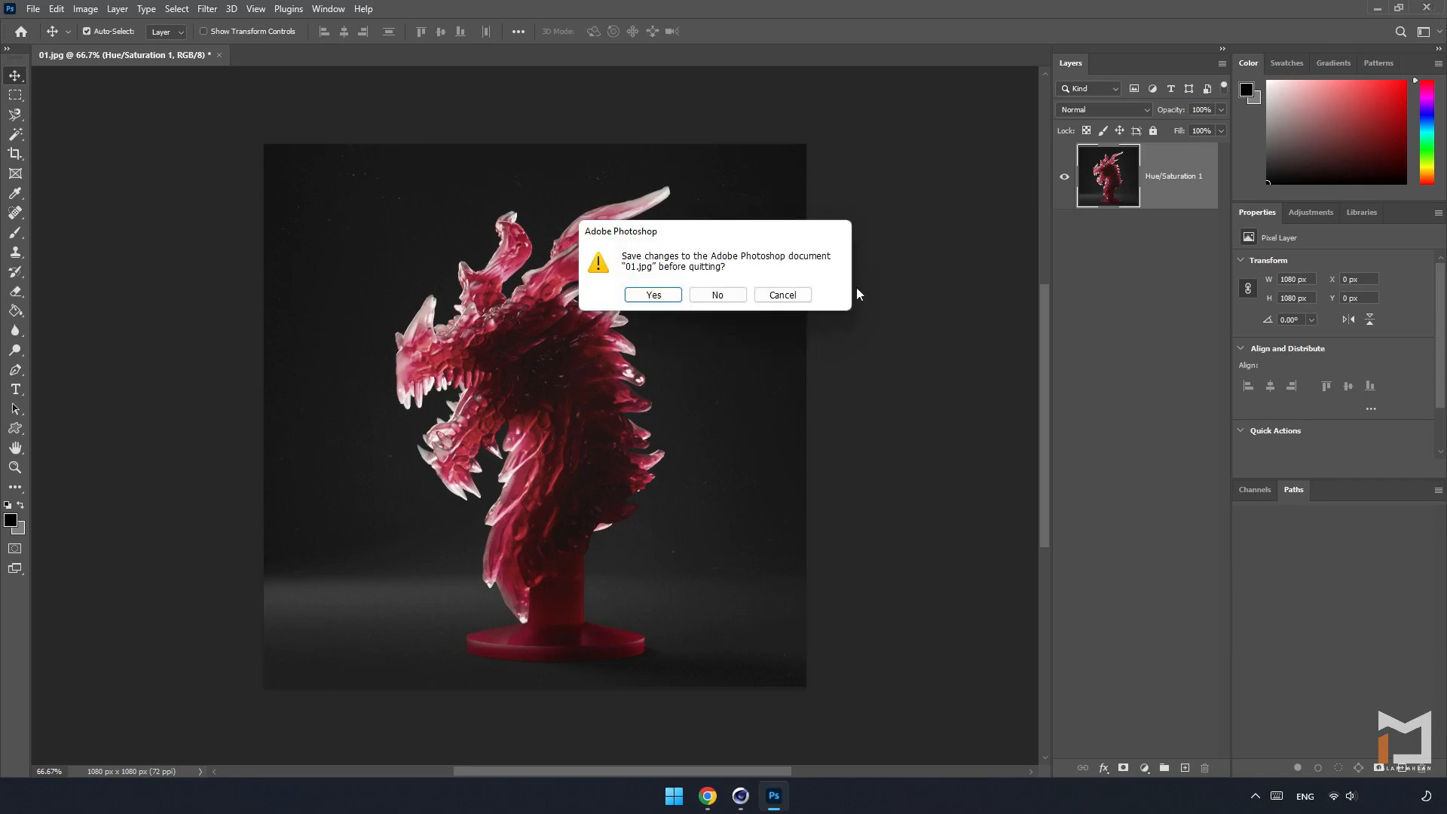
pyautogui.click(718, 295)
pyautogui.doubleClick(31, 254)
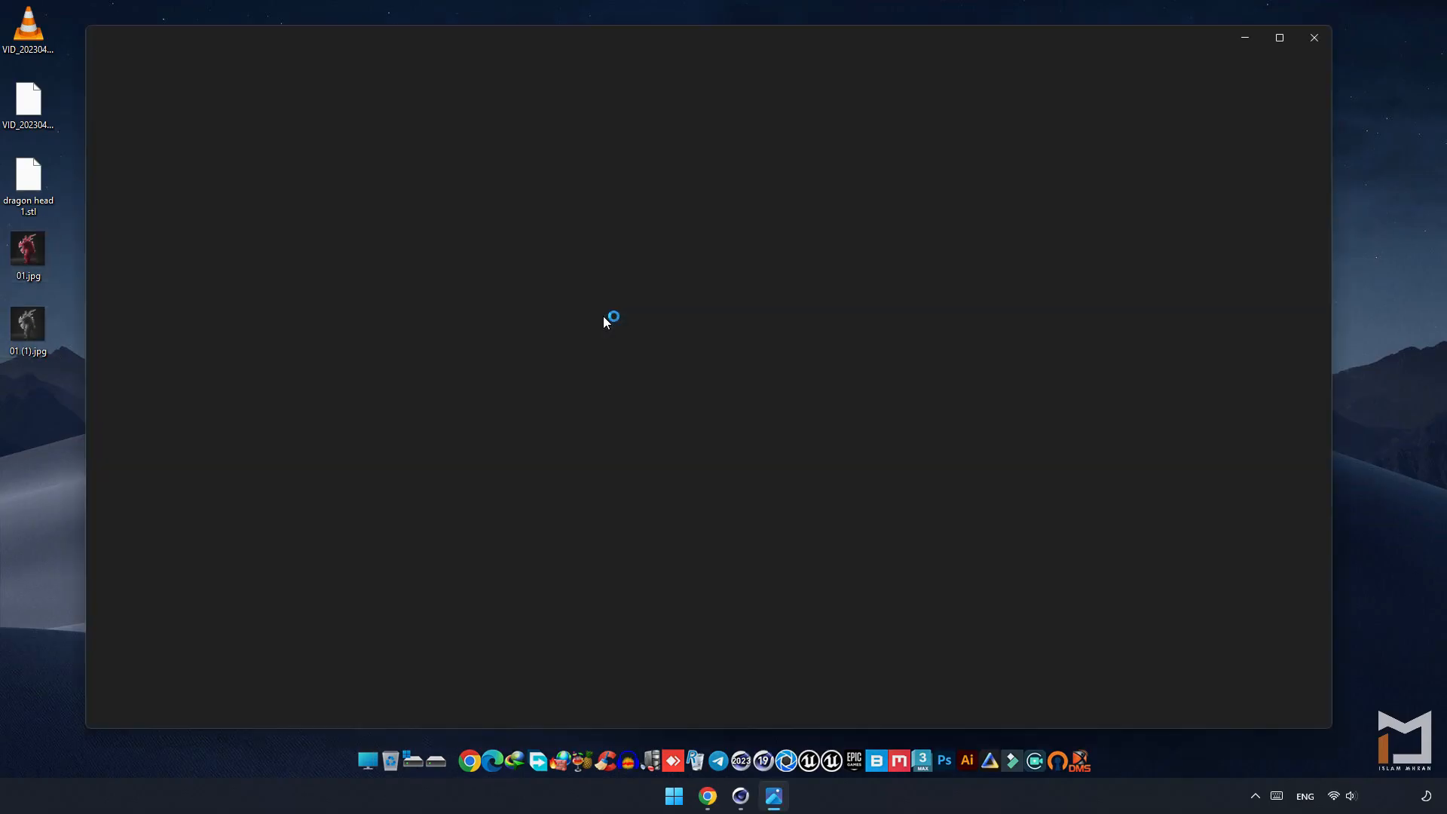